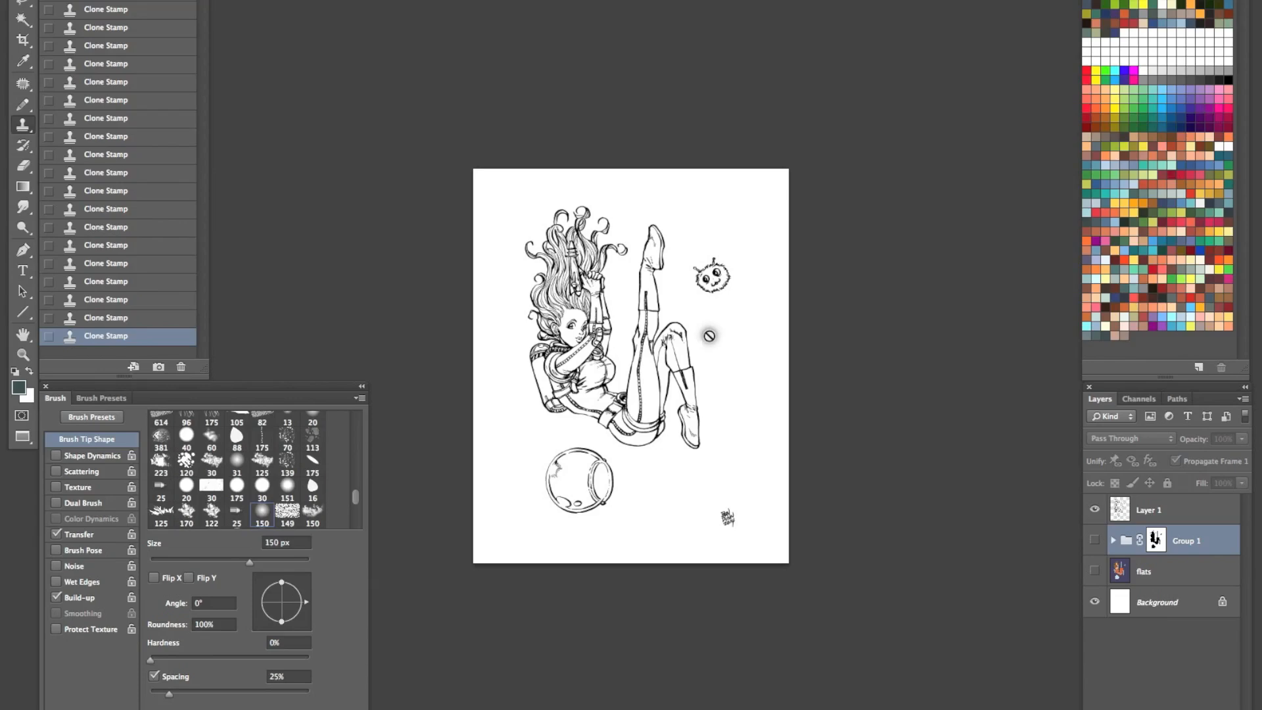
# - Select the line art layer and turn on the flats layer and Group 1 to reveal the colored figure and starfield
pyautogui.click(1172, 517)
pyautogui.press('z')
pyautogui.moveTo(743, 463); pyautogui.dragTo(775, 439)
pyautogui.moveTo(698, 390); pyautogui.dragTo(776, 452)
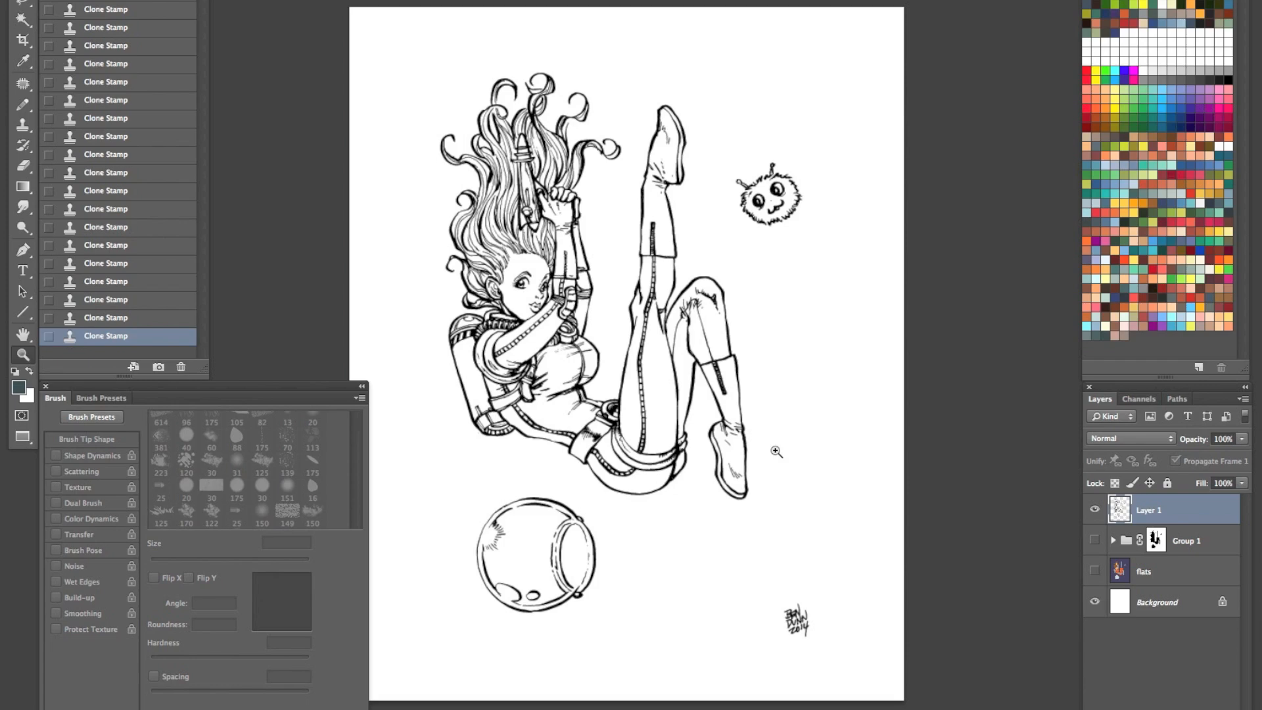
pyautogui.click(1094, 570)
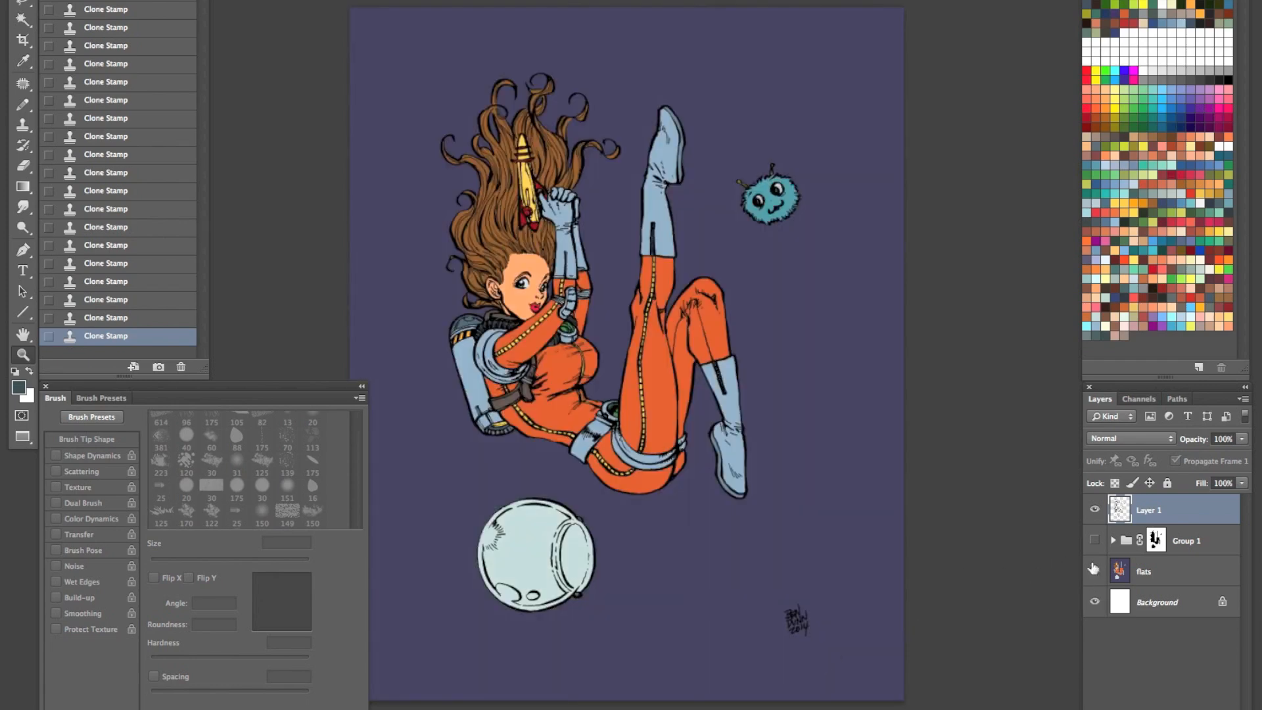
pyautogui.click(1094, 540)
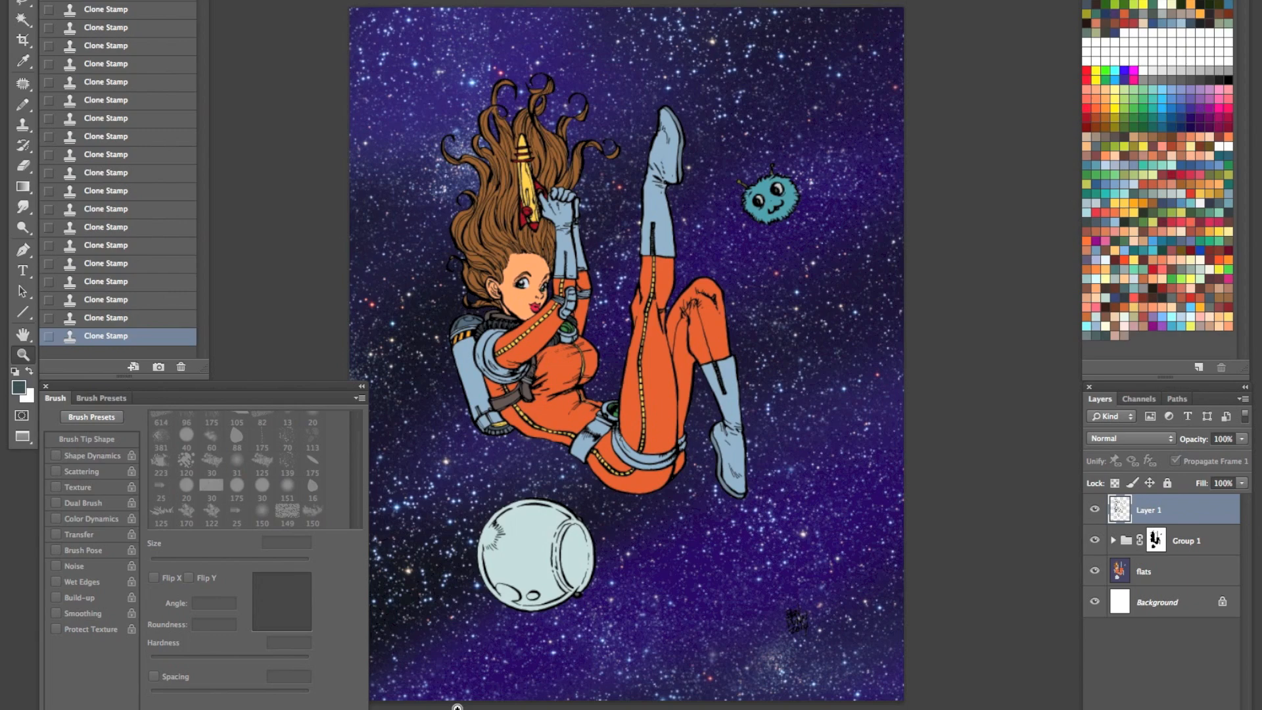
# - Expand Group 1 and compare the background with the star layer, Layer 6 copy 7, hidden and shown
pyautogui.click(1112, 539)
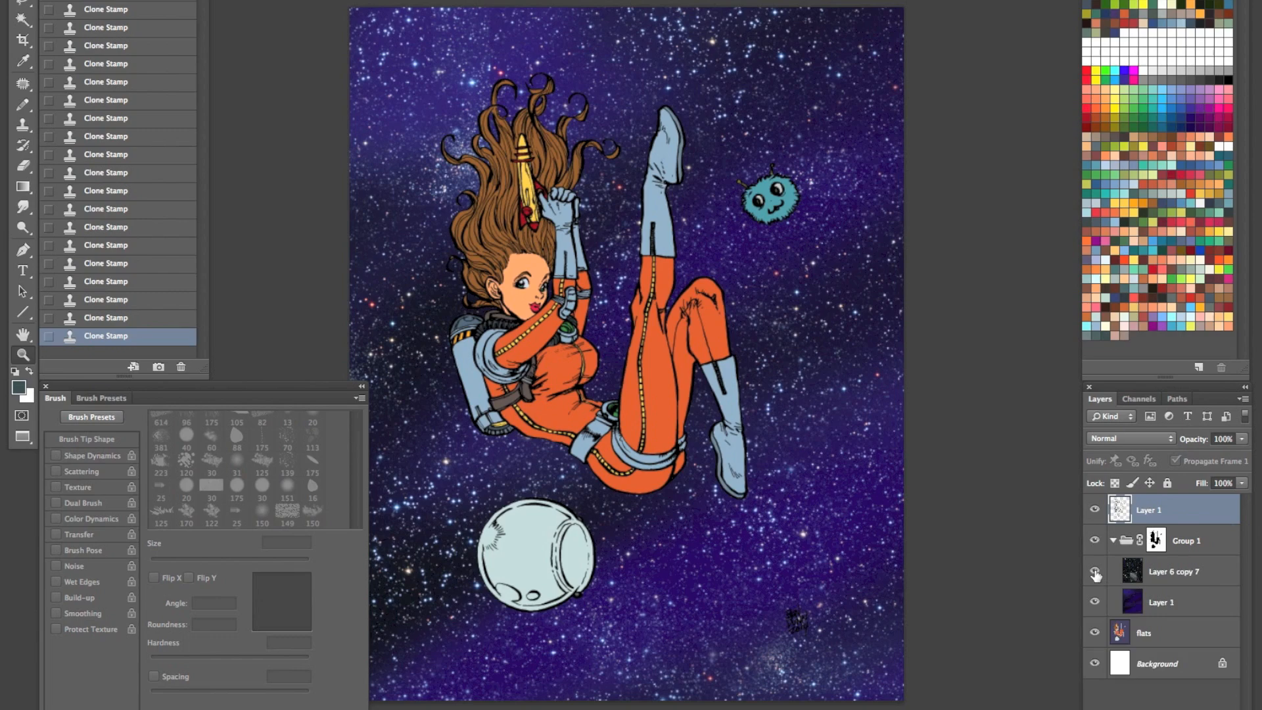
pyautogui.click(1094, 571)
pyautogui.click(1177, 608)
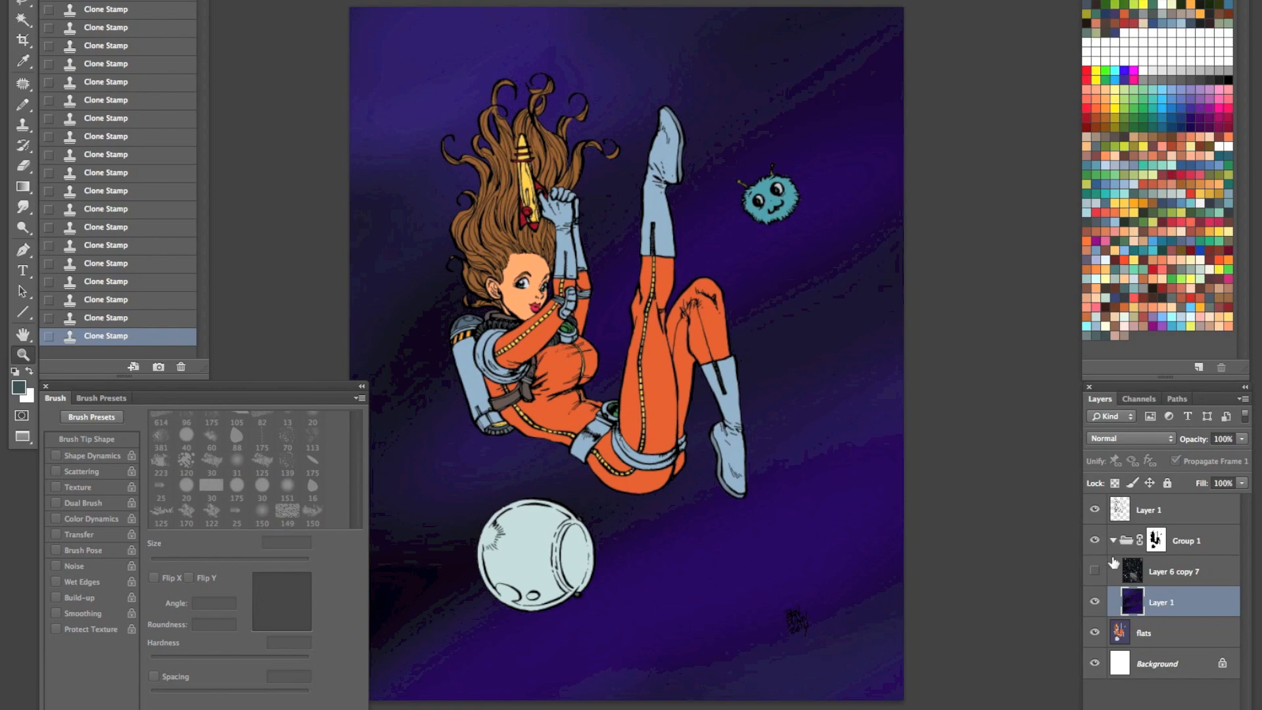
pyautogui.click(1095, 571)
pyautogui.click(1183, 571)
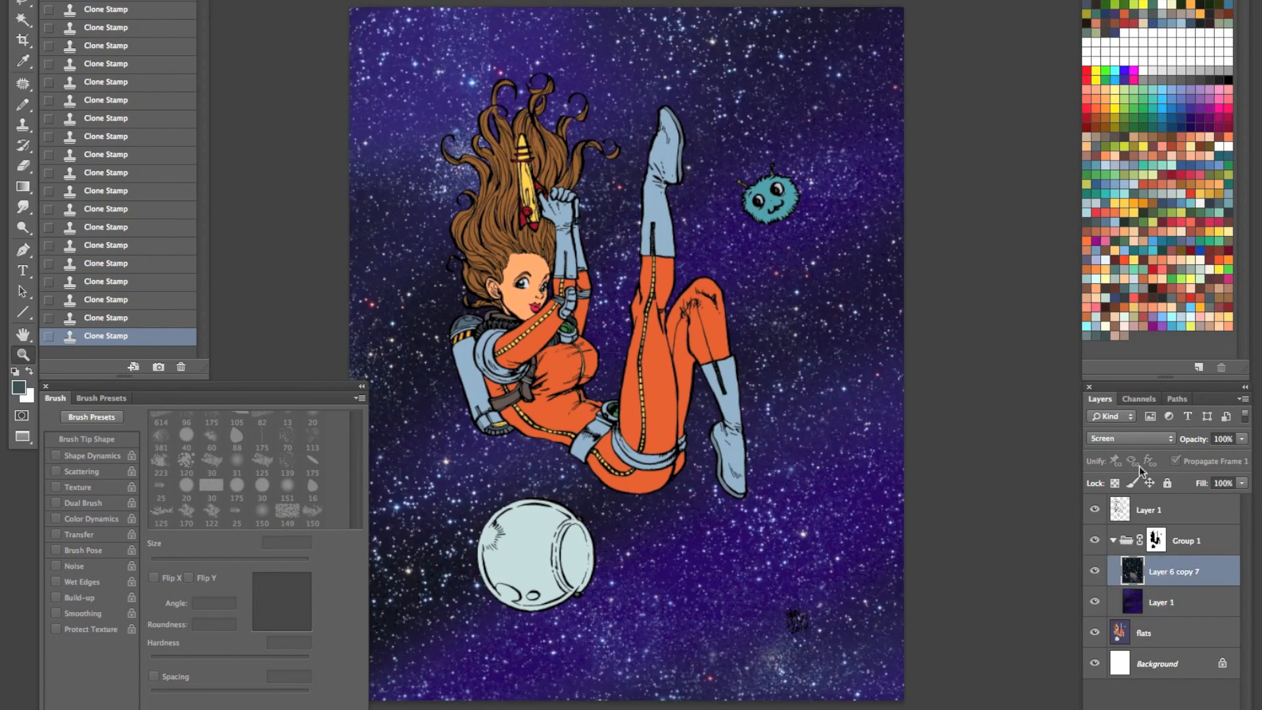
# - Set Layer 6 copy 7's blend mode to Normal and hide the purple layer beneath it
pyautogui.click(1134, 439)
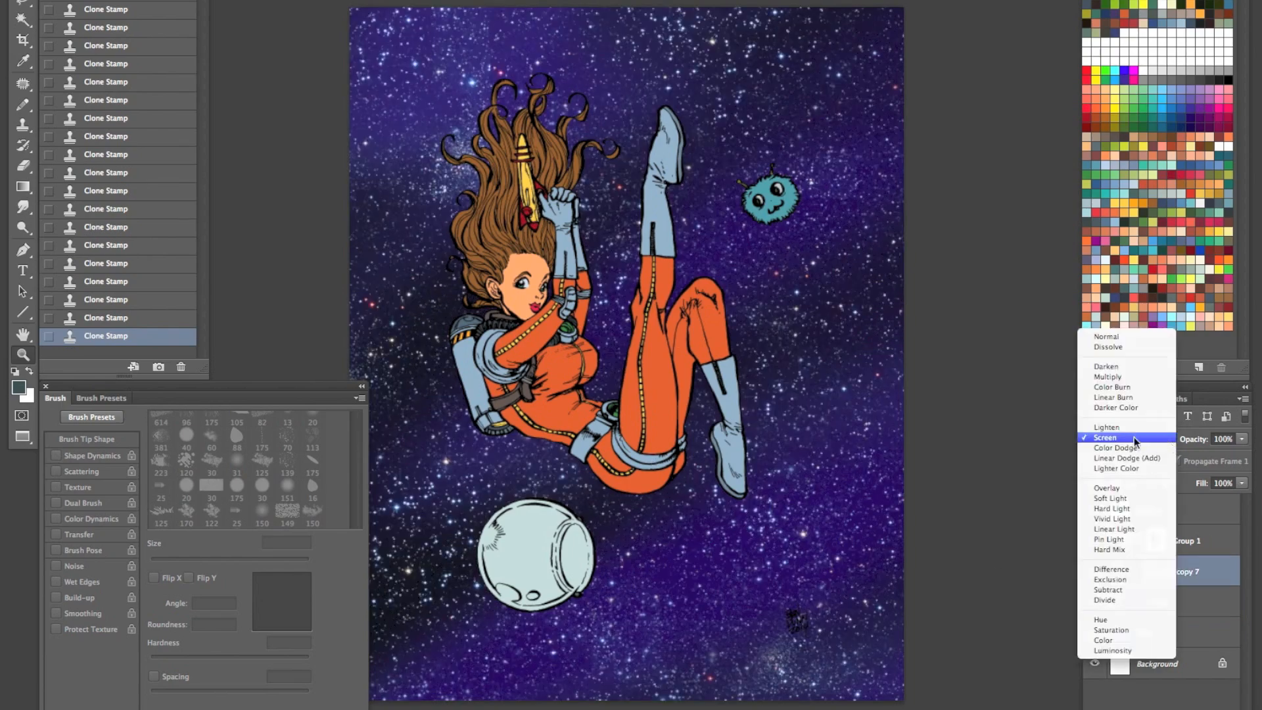
pyautogui.click(1111, 337)
pyautogui.click(1094, 602)
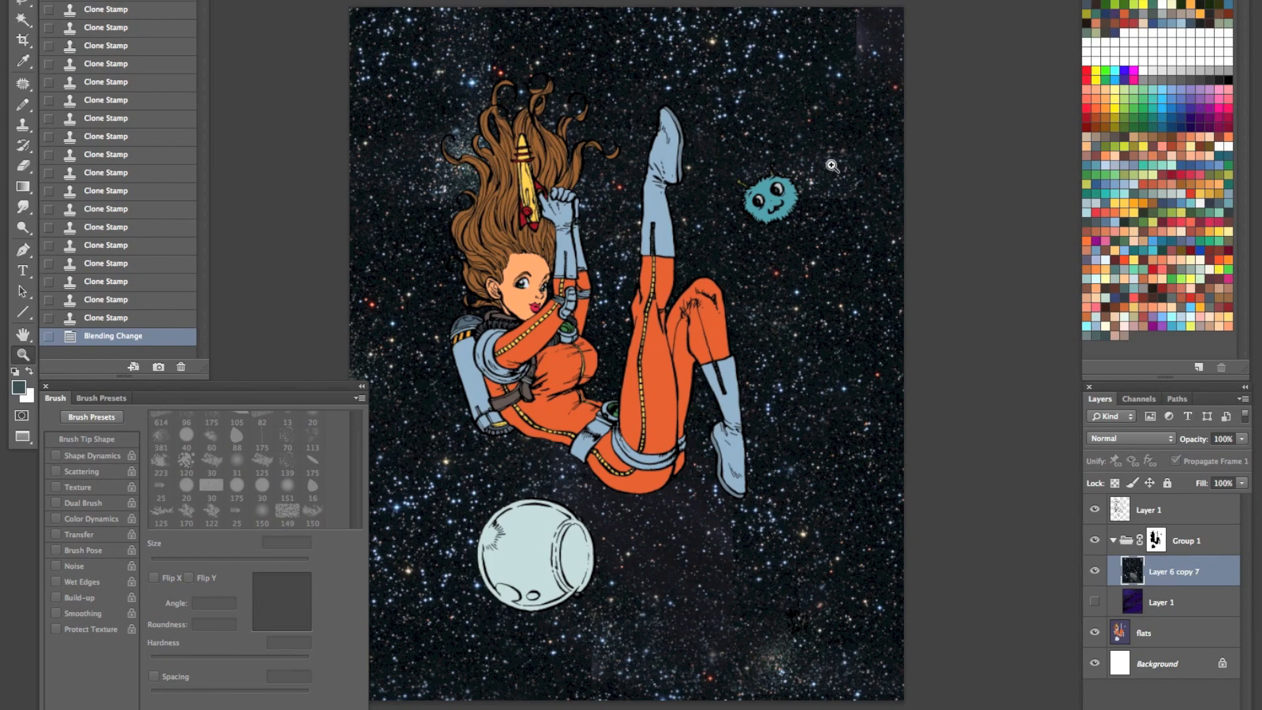
# - Try Multiply on the star layer with Group 1's mask disabled, showing the purple layer and re-enabling the mask
pyautogui.keyDown('shift'); pyautogui.click(1158, 544); pyautogui.keyUp('shift')
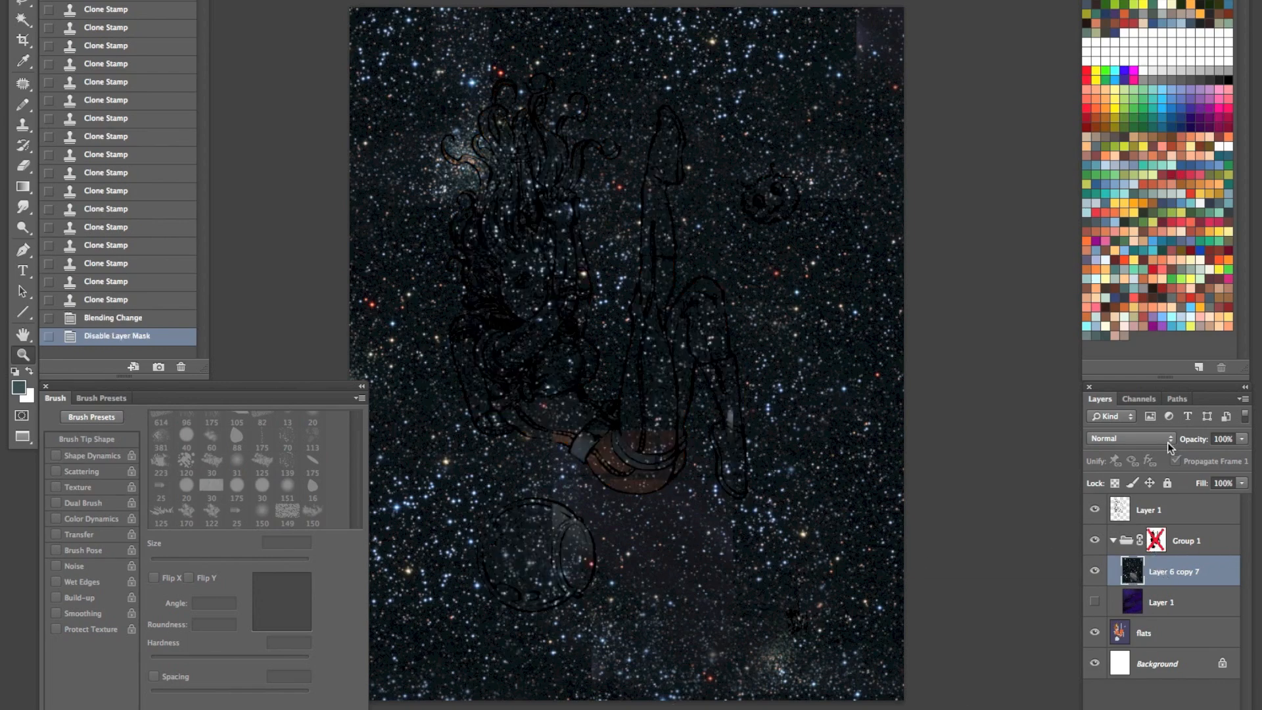
pyautogui.click(1167, 439)
pyautogui.click(1122, 478)
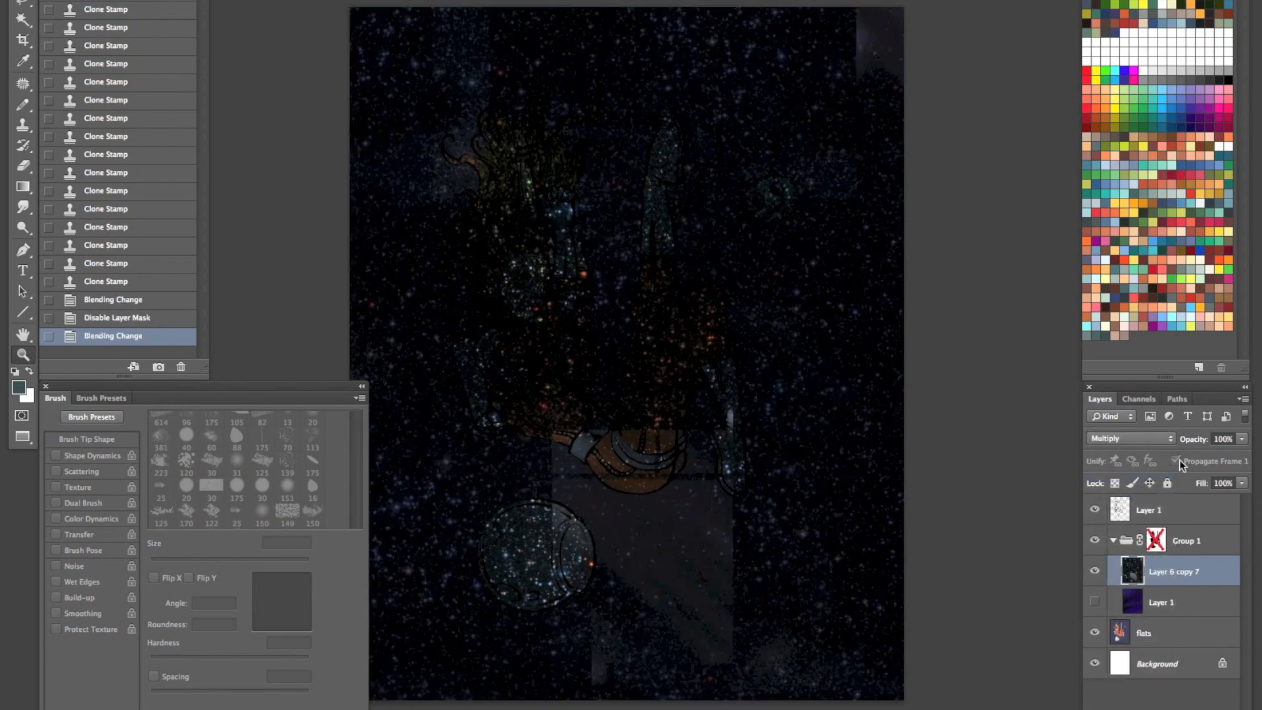
pyautogui.click(1095, 603)
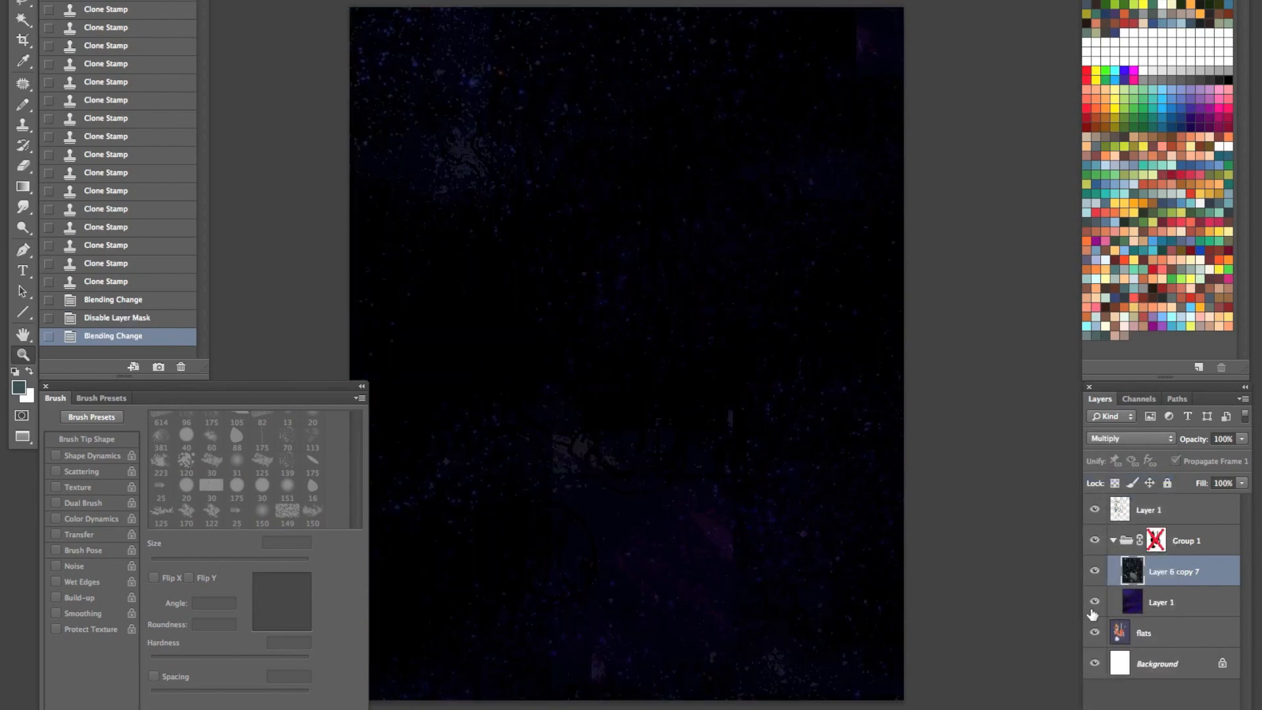
pyautogui.keyDown('shift'); pyautogui.click(1158, 540); pyautogui.keyUp('shift')
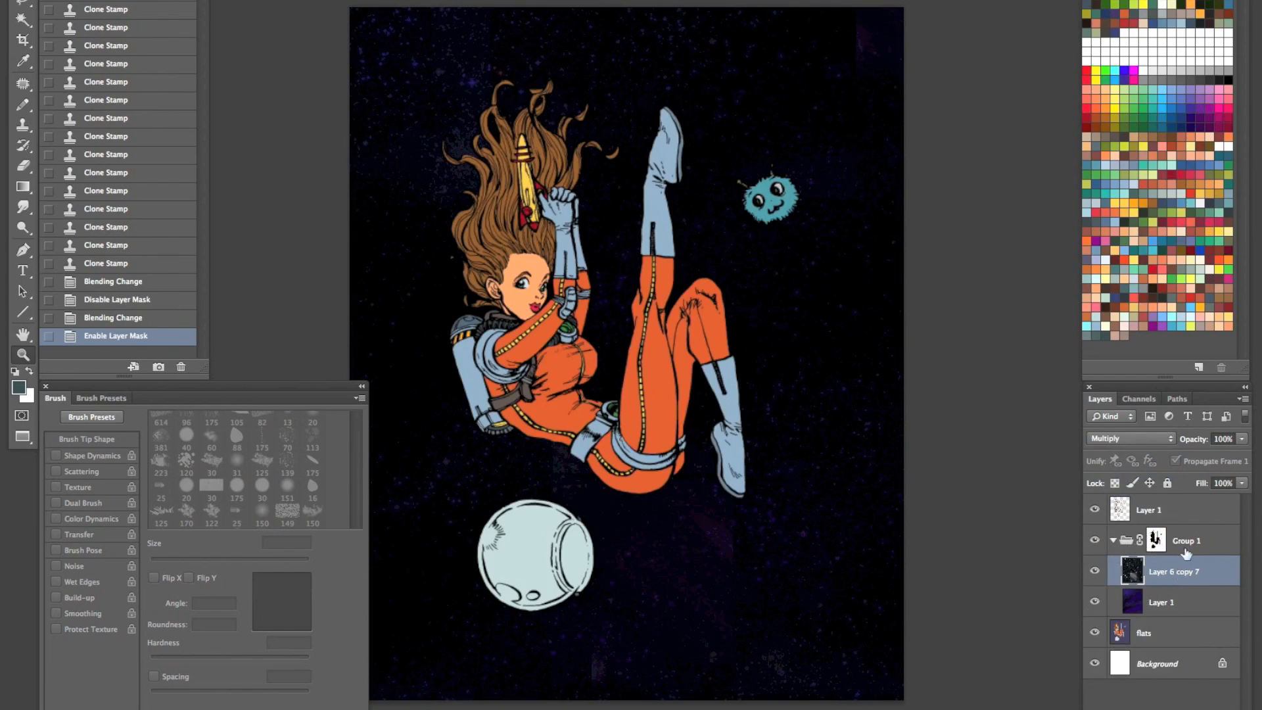
# - Set the star layer's blend mode to Screen, collapse Group 1 and check the group by toggling its visibility
pyautogui.click(1172, 439)
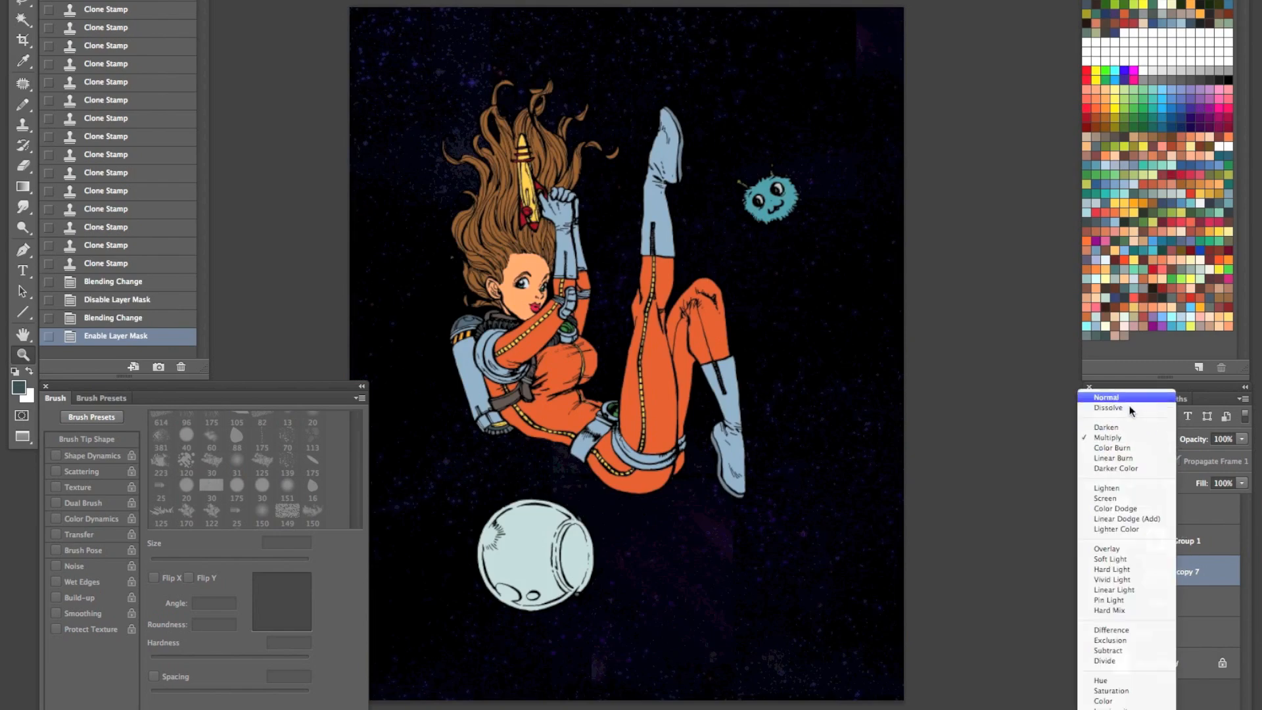
pyautogui.click(1111, 499)
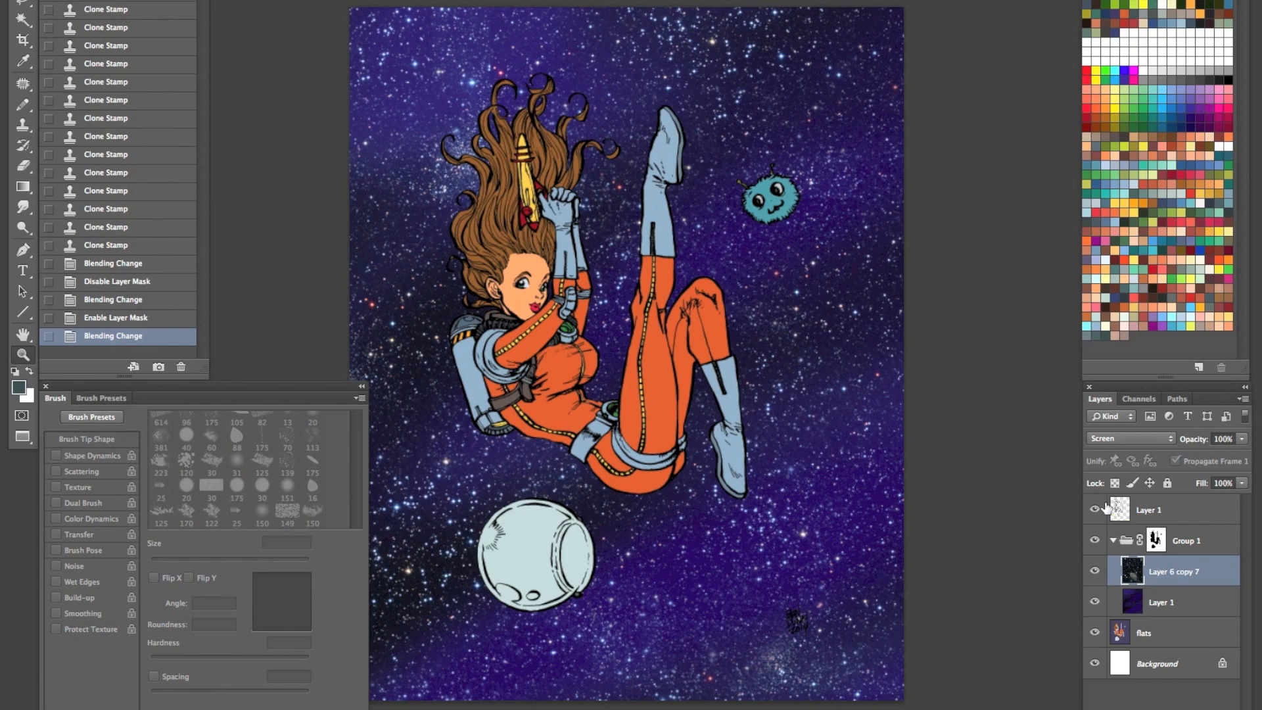
pyautogui.click(1113, 540)
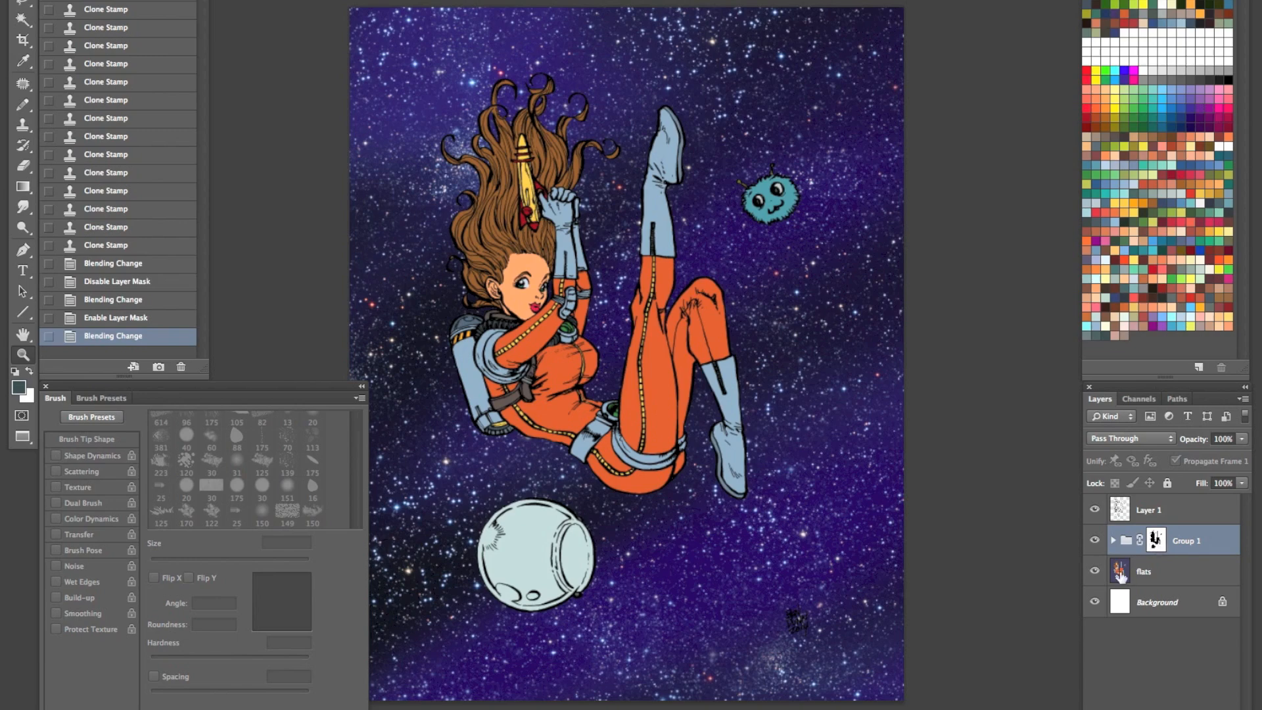
pyautogui.click(1094, 540)
pyautogui.click(1094, 541)
# - Duplicate the flats layer and rename the copy "colors"
pyautogui.click(1160, 572)
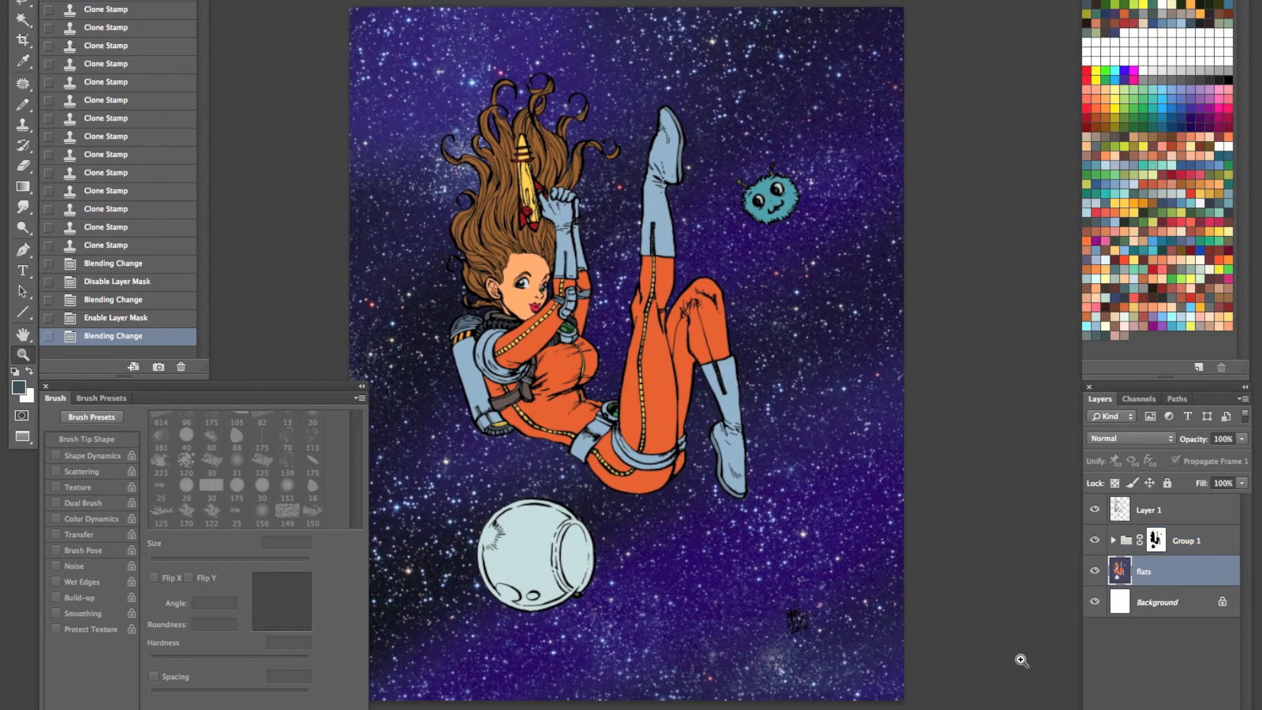
pyautogui.hotkey('ctrl', 'shift', 'n')
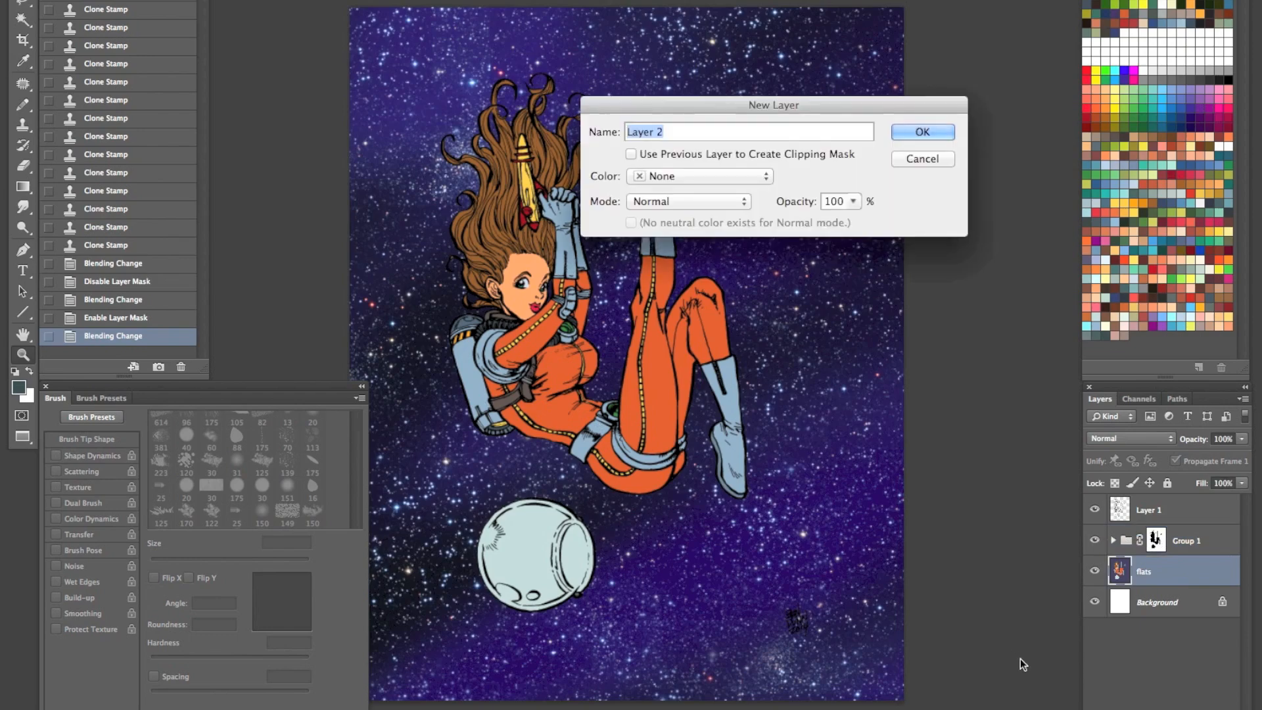
pyautogui.press('Escape')
pyautogui.hotkey('ctrl', 'j')
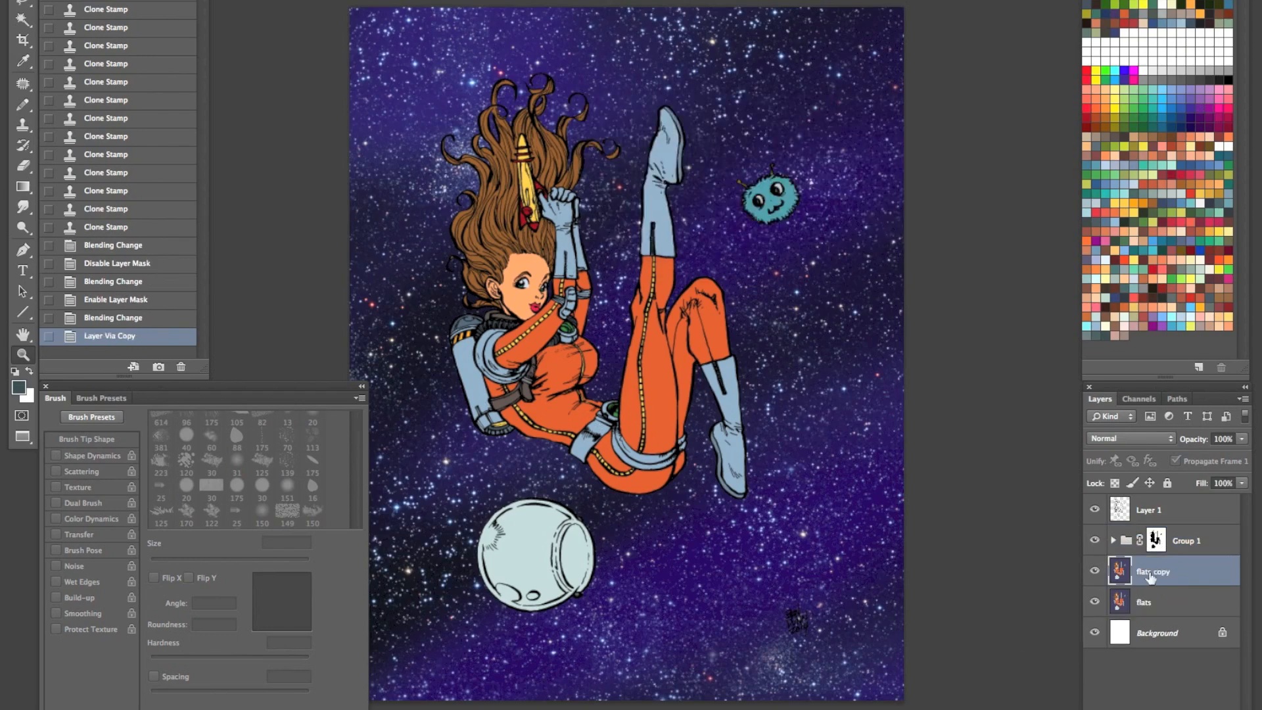
pyautogui.doubleClick(1135, 574)
pyautogui.write('colors')
pyautogui.press('Return')
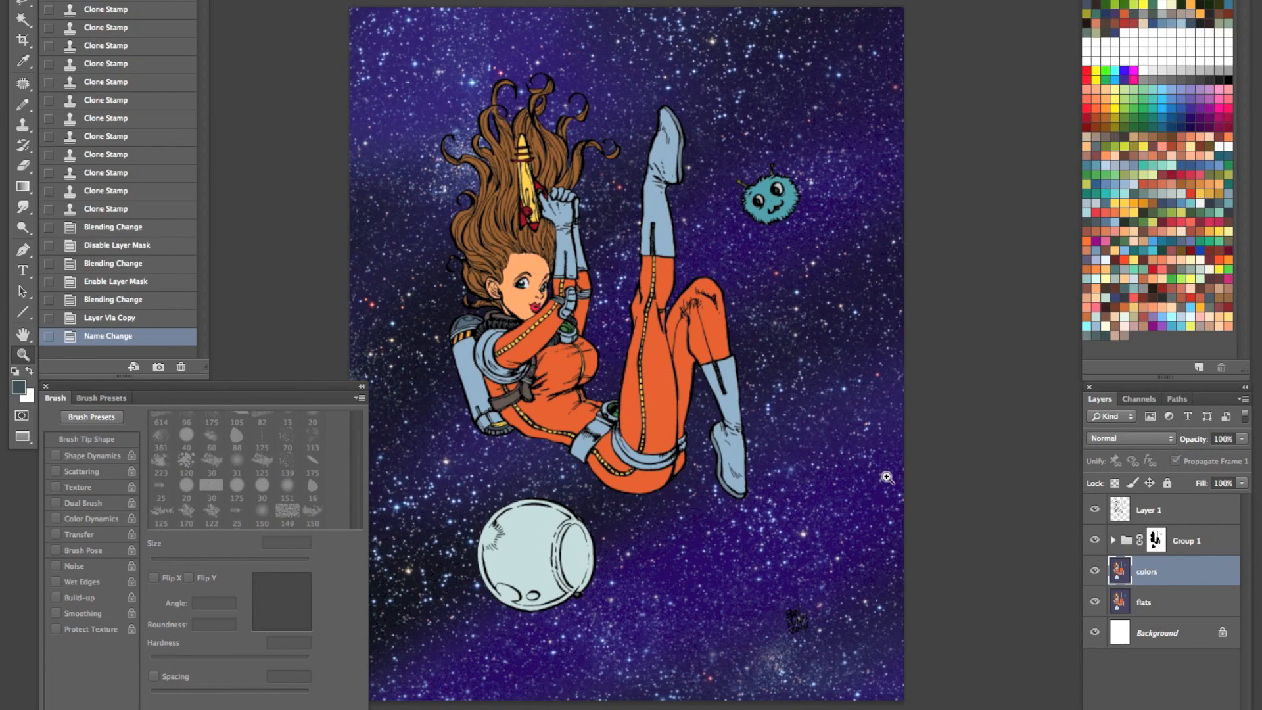
# - Select the raised boot's main blue area and its darker sole with the Magic Wand
pyautogui.click(673, 162)
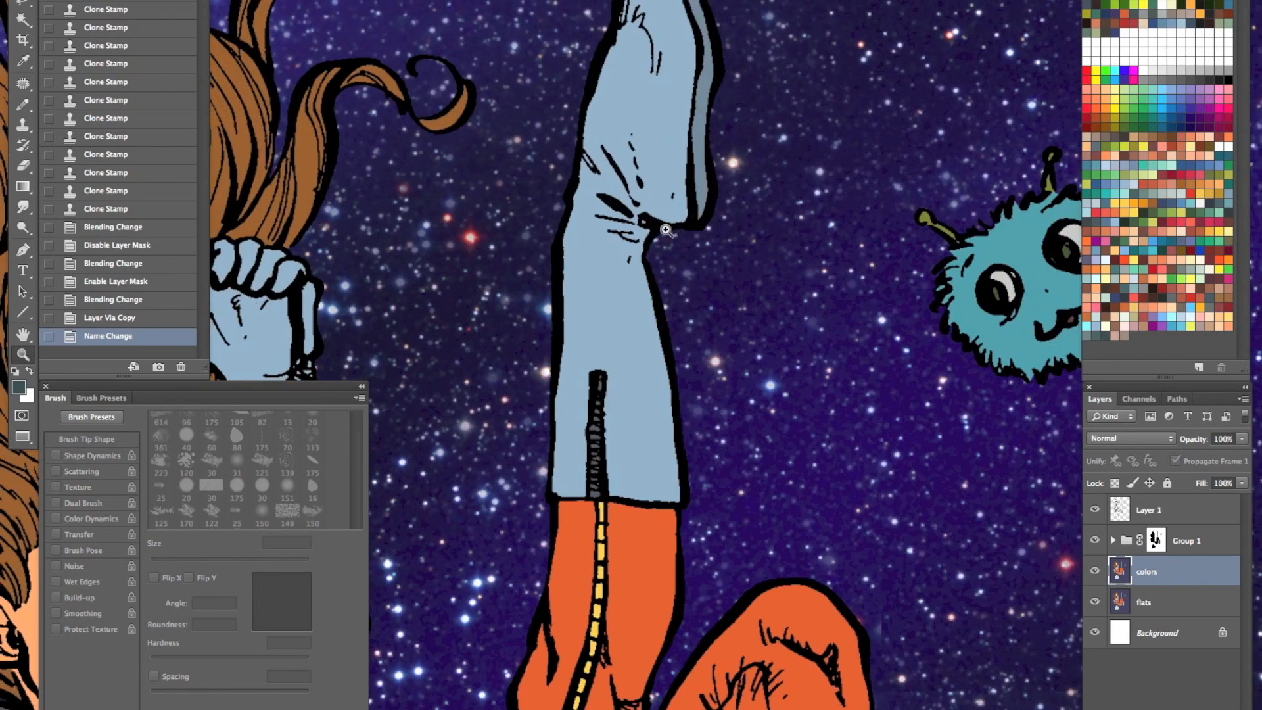
pyautogui.moveTo(693, 184); pyautogui.dragTo(655, 339)
pyautogui.press('w')
pyautogui.click(613, 526)
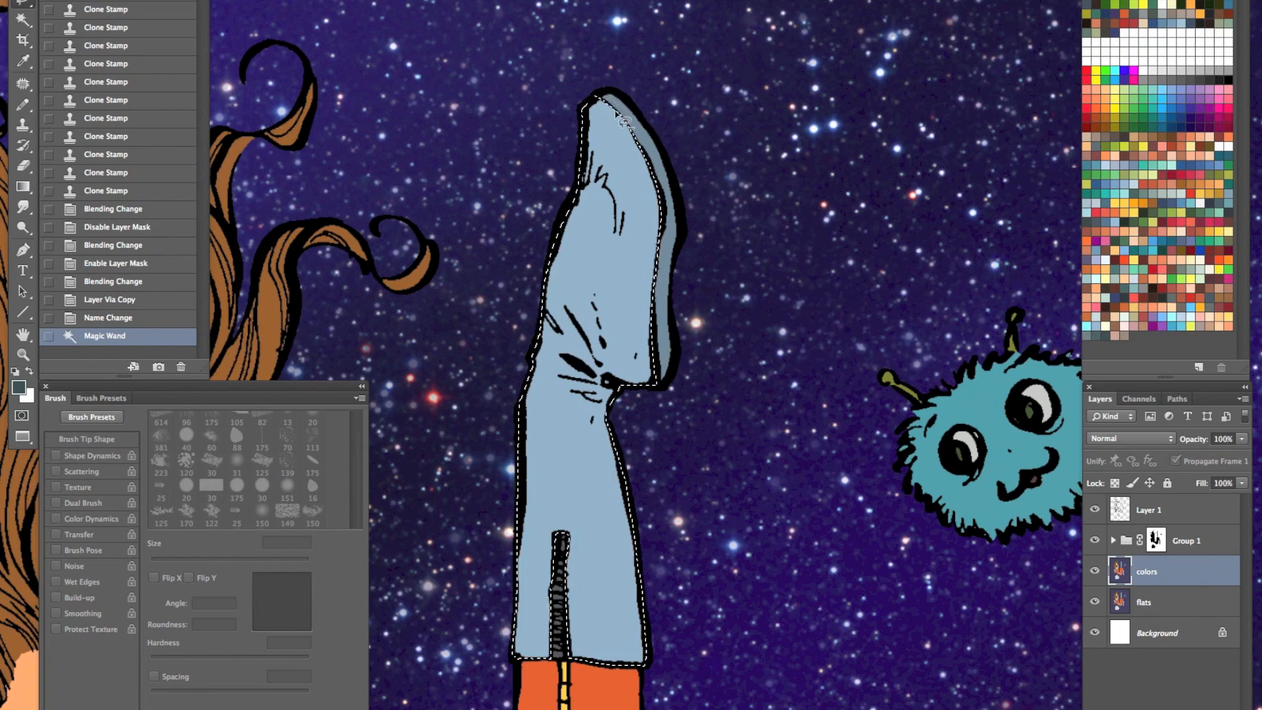
pyautogui.keyDown('shift'); pyautogui.click(661, 183); pyautogui.keyUp('shift')
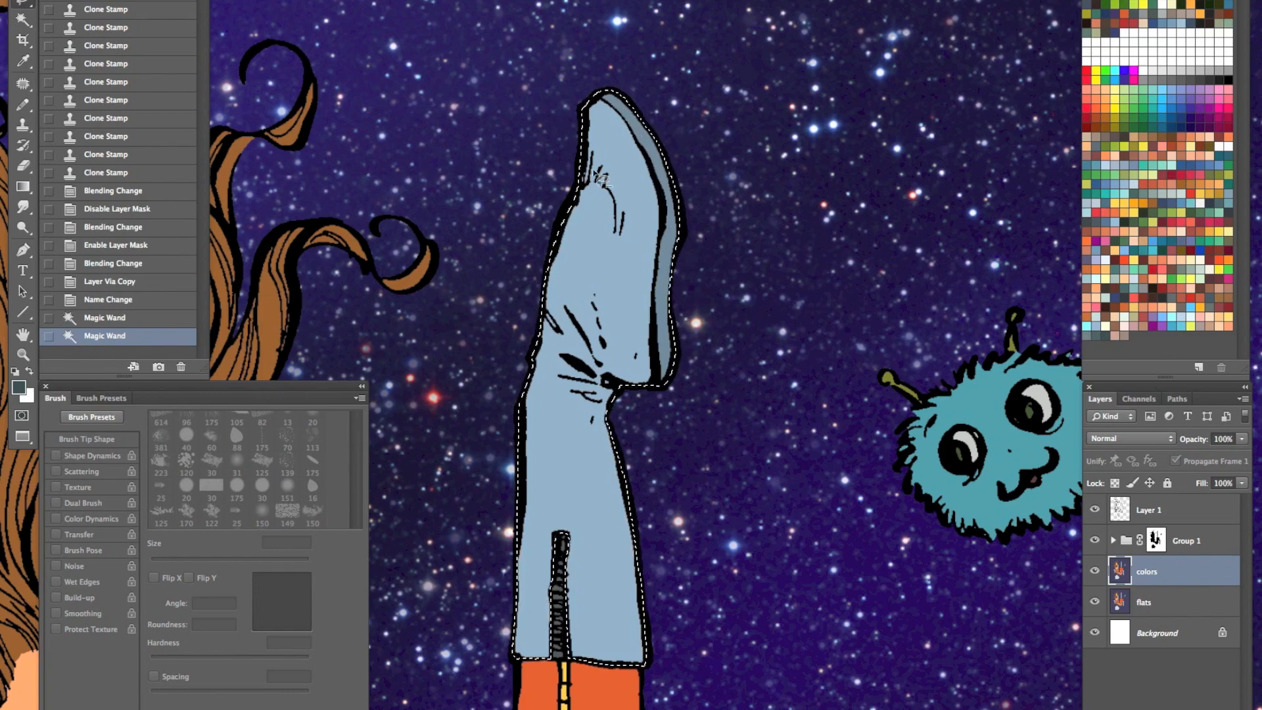
# - Reshape the raised boot selection with freehand Lasso shapes for the shading and hide the selection outline
pyautogui.moveTo(619, 227)
pyautogui.mouseDown()
pyautogui.moveTo(548, 89)
pyautogui.moveTo(575, 133)
pyautogui.mouseUp()
pyautogui.moveTo(683, 259); pyautogui.dragTo(665, 318)
pyautogui.moveTo(583, 320); pyautogui.dragTo(555, 380)
pyautogui.moveTo(623, 564); pyautogui.dragTo(745, 526)
pyautogui.hotkey('ctrl', 'h')
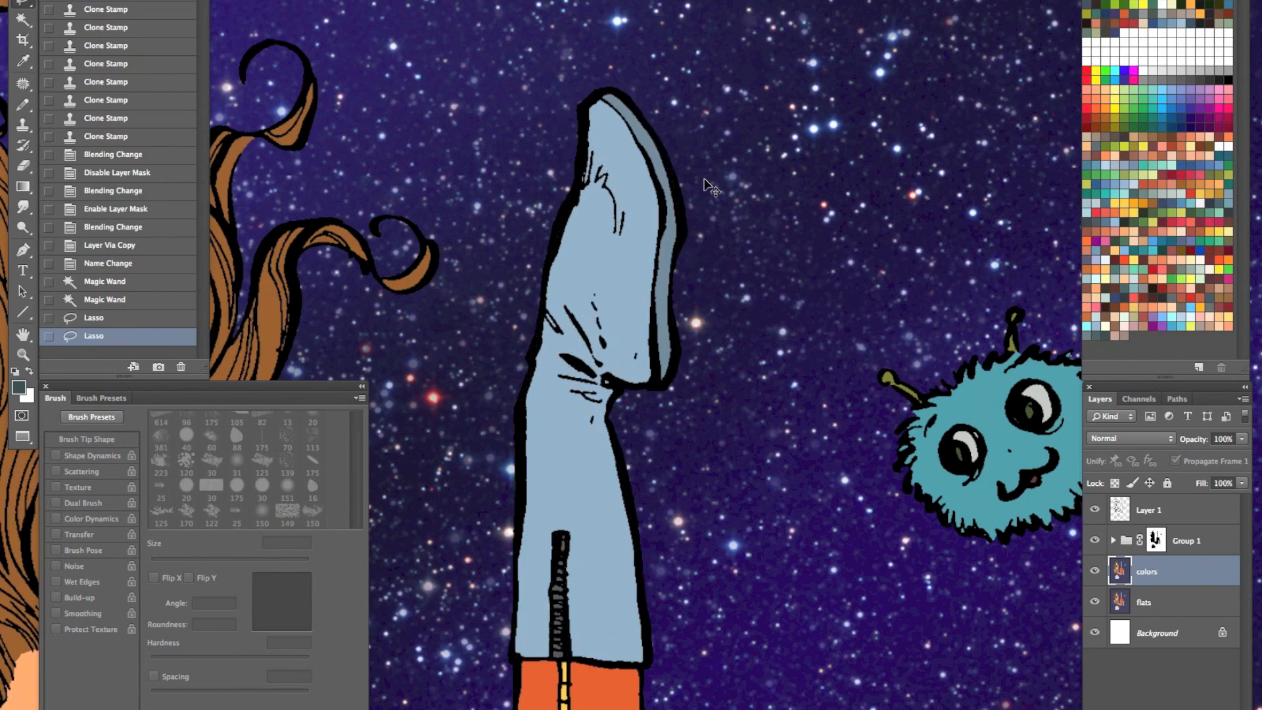
# - Try brightening the selected boot areas with Levels, undo the adjustment and clear the selection
pyautogui.hotkey('ctrl', 'l')
pyautogui.moveTo(1122, 115); pyautogui.dragTo(1064, 113)
pyautogui.click(1181, 0)
pyautogui.moveTo(732, 424); pyautogui.dragTo(636, 502)
pyautogui.hotkey('ctrl', 'z')
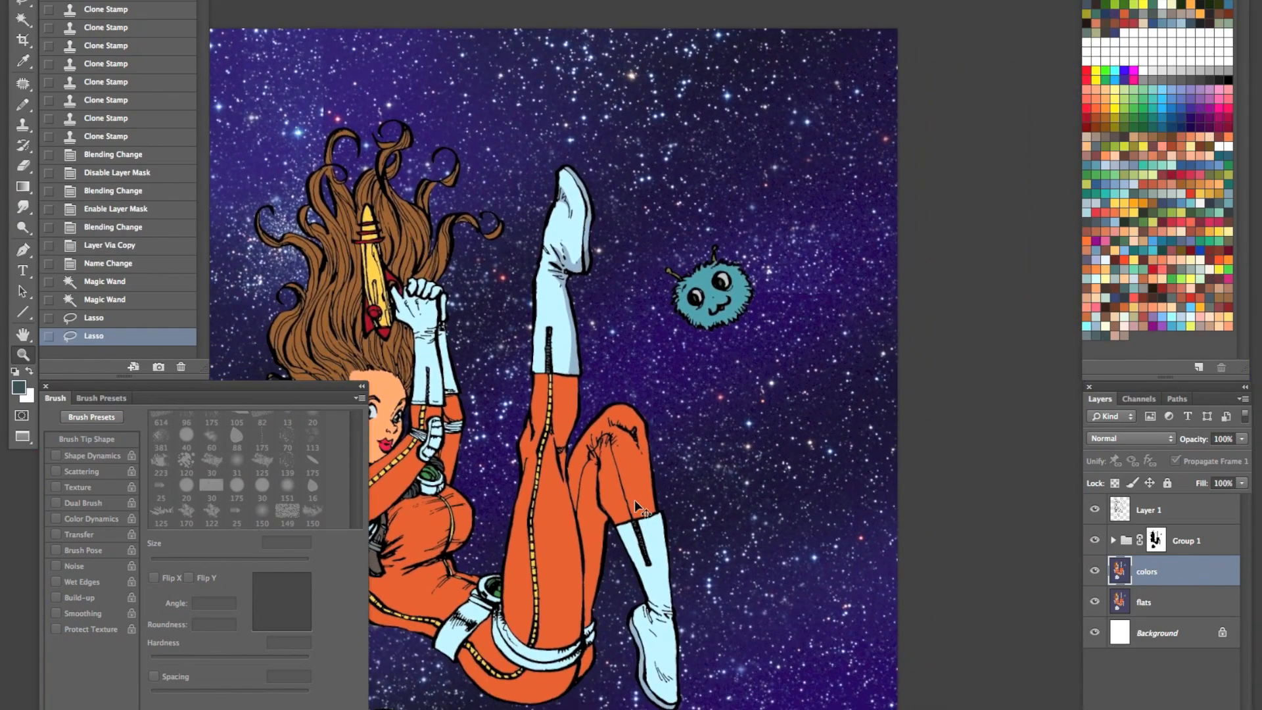
pyautogui.click(581, 243)
pyautogui.press('l')
pyautogui.hotkey('ctrl', 'd')
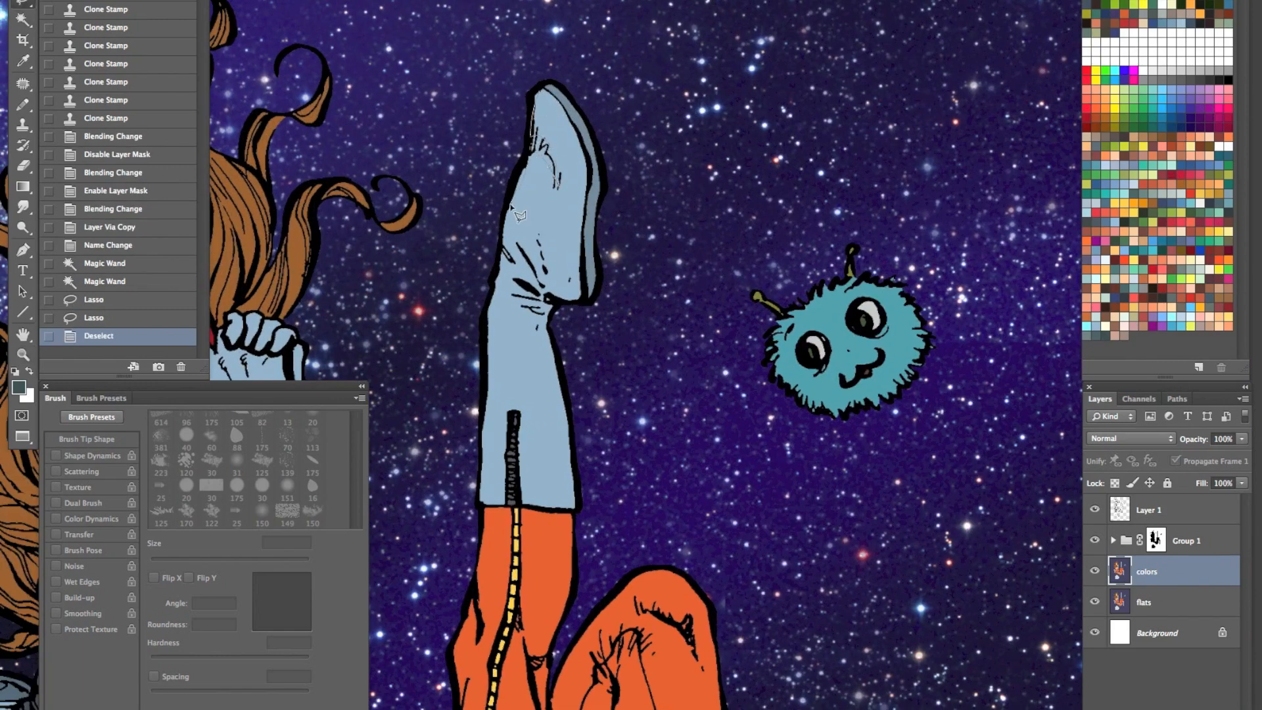
# - Lasso the lit areas of the raised boot's foot and shaft and hide the selection outline
pyautogui.moveTo(539, 238)
pyautogui.mouseDown()
pyautogui.moveTo(559, 289)
pyautogui.moveTo(579, 279)
pyautogui.moveTo(588, 176)
pyautogui.moveTo(542, 95)
pyautogui.moveTo(533, 304)
pyautogui.moveTo(509, 260)
pyautogui.mouseUp()
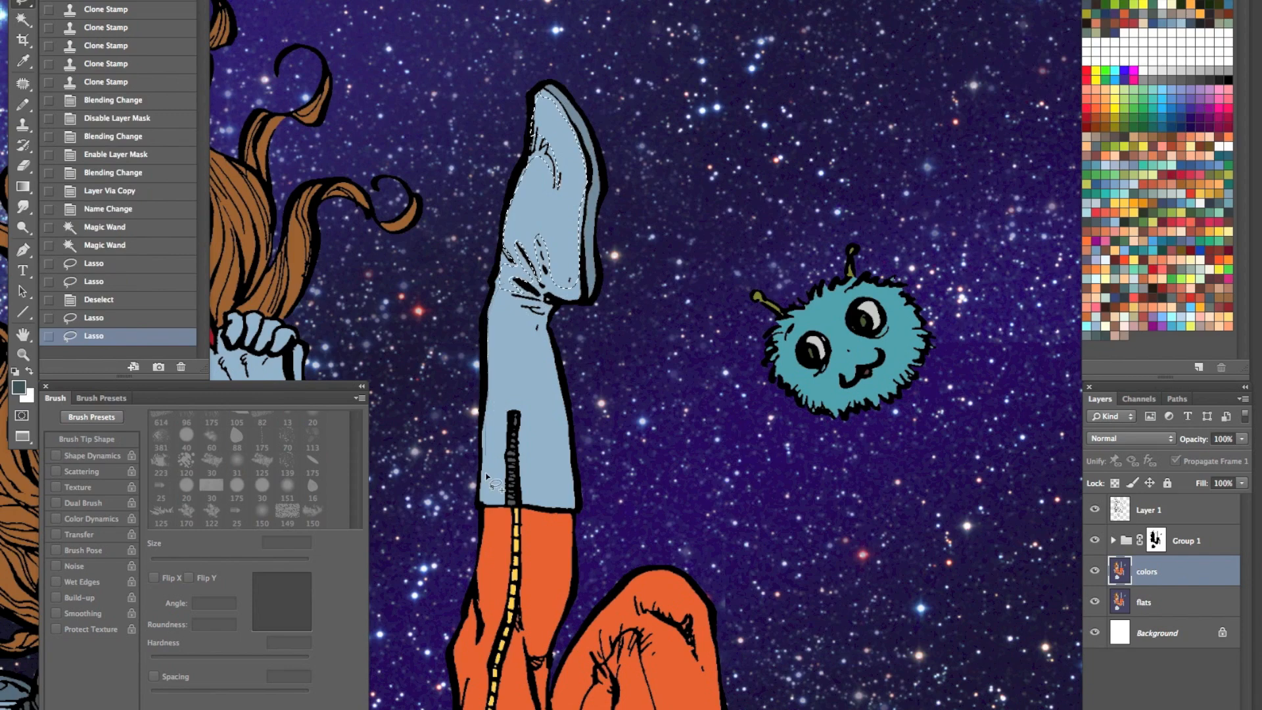
pyautogui.moveTo(559, 518)
pyautogui.mouseDown()
pyautogui.moveTo(570, 492)
pyautogui.moveTo(548, 327)
pyautogui.moveTo(527, 307)
pyautogui.moveTo(545, 309)
pyautogui.moveTo(520, 300)
pyautogui.mouseUp()
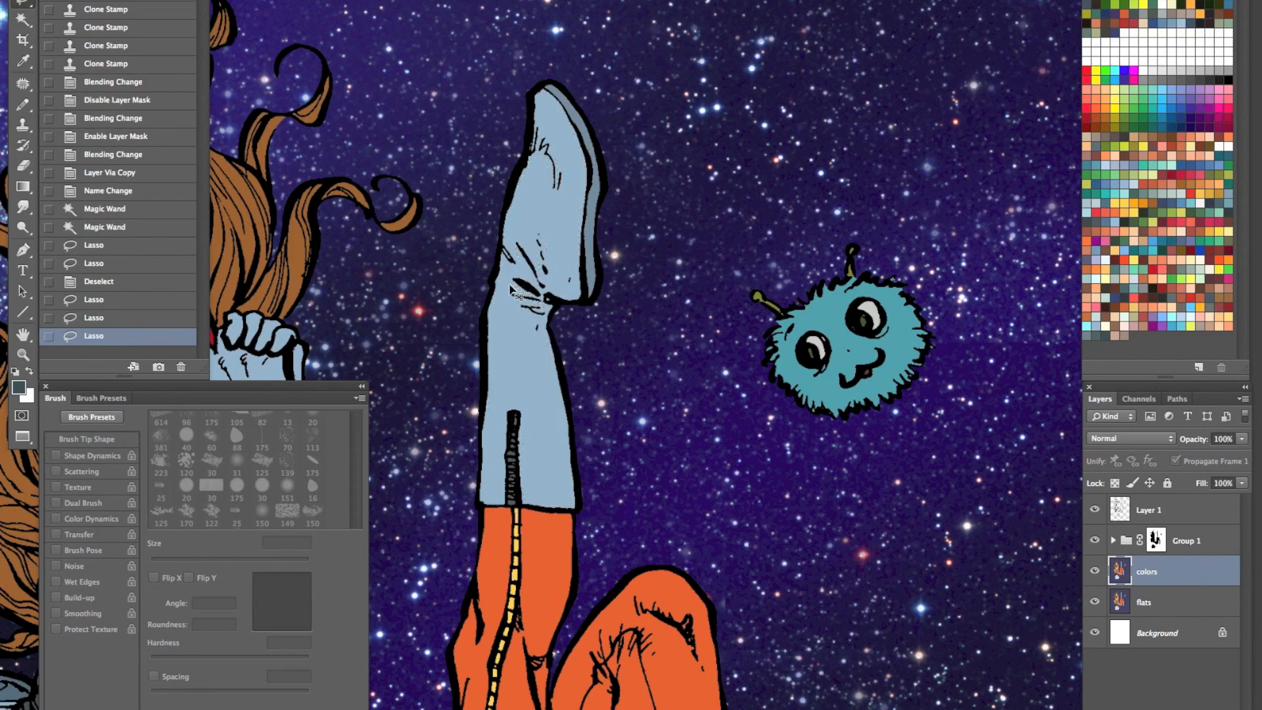
pyautogui.hotkey('ctrl', 'h')
# - Try lightening the lassoed boot areas using Levels with a midtone value of 2.46, undo it and deselect
pyautogui.hotkey('ctrl', 'l')
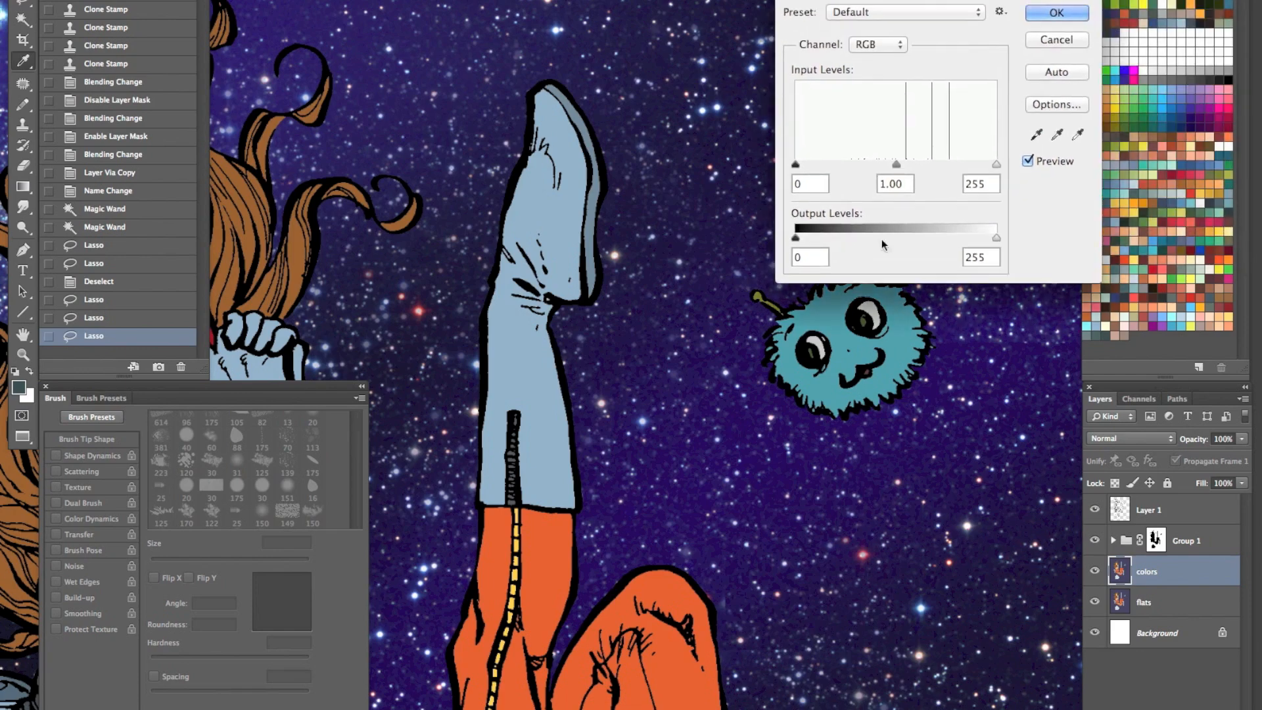
pyautogui.moveTo(896, 164); pyautogui.dragTo(831, 164)
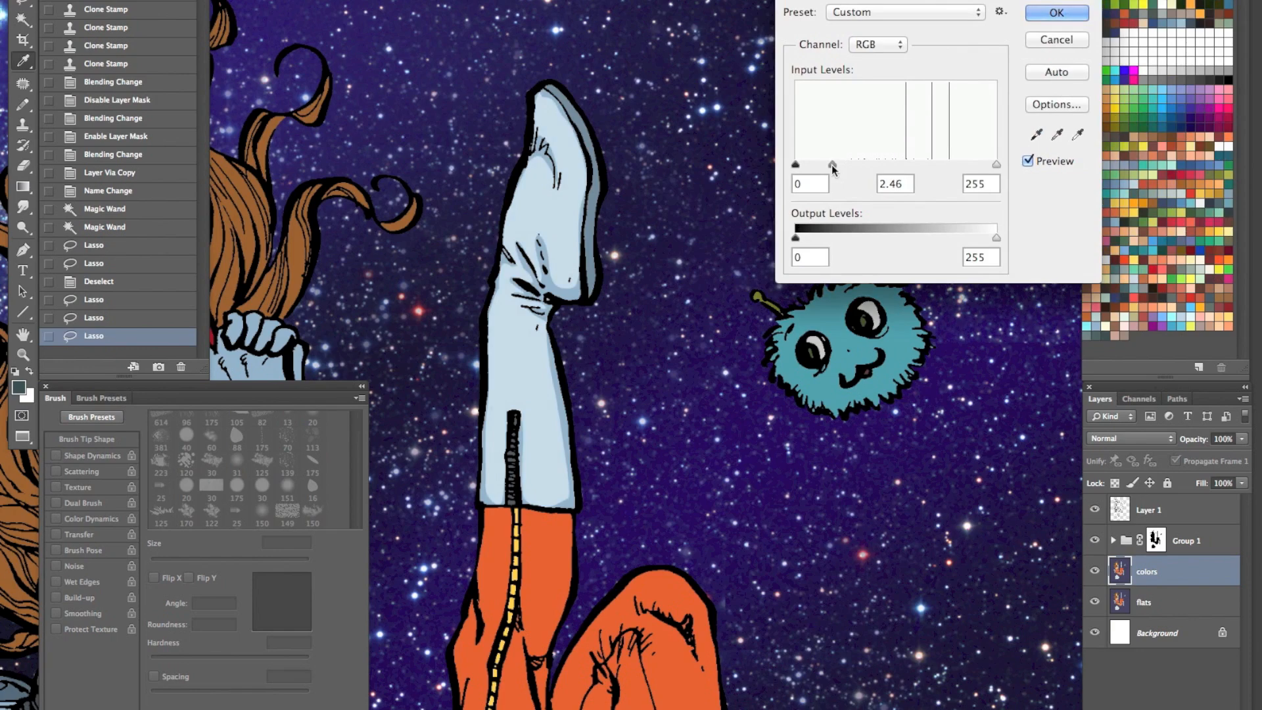
pyautogui.click(1042, 15)
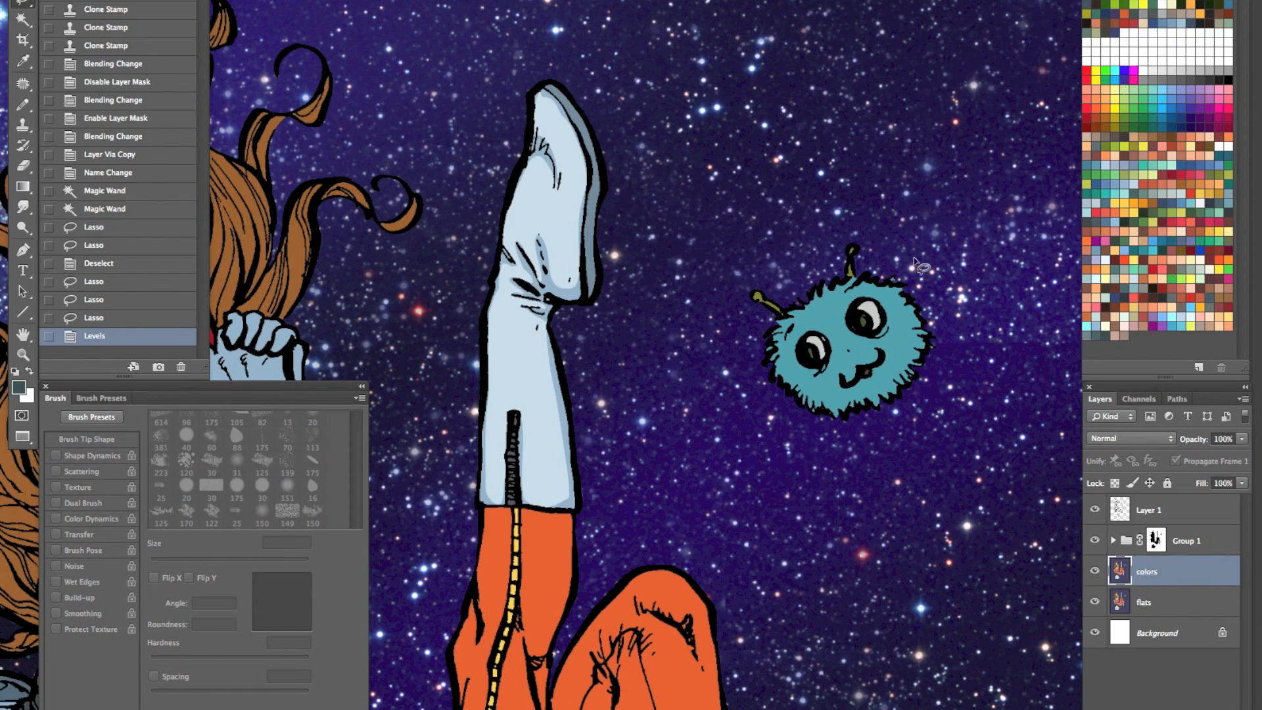
pyautogui.hotkey('ctrl', 'z')
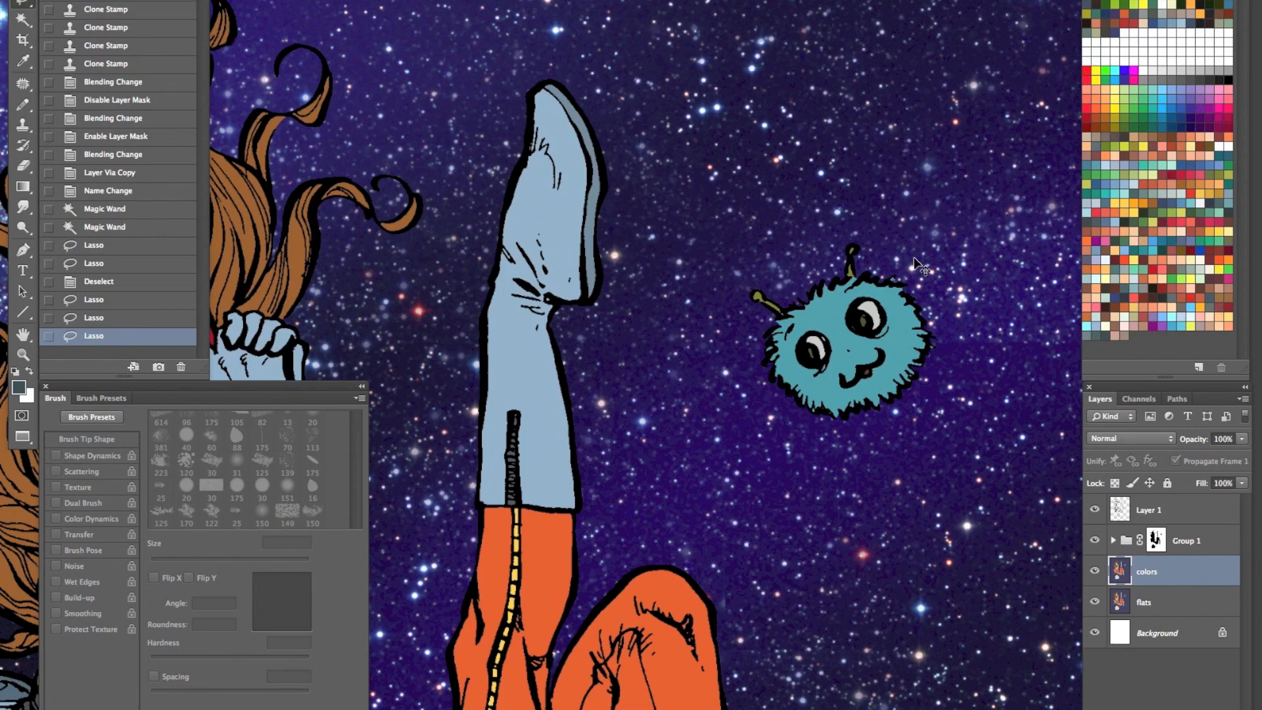
pyautogui.hotkey('ctrl', 'd')
# - Select the face's skin with the Magic Wand, subtract its shadow areas with freehand Lasso shapes and hide the selection outline
pyautogui.moveTo(533, 476); pyautogui.dragTo(534, 240)
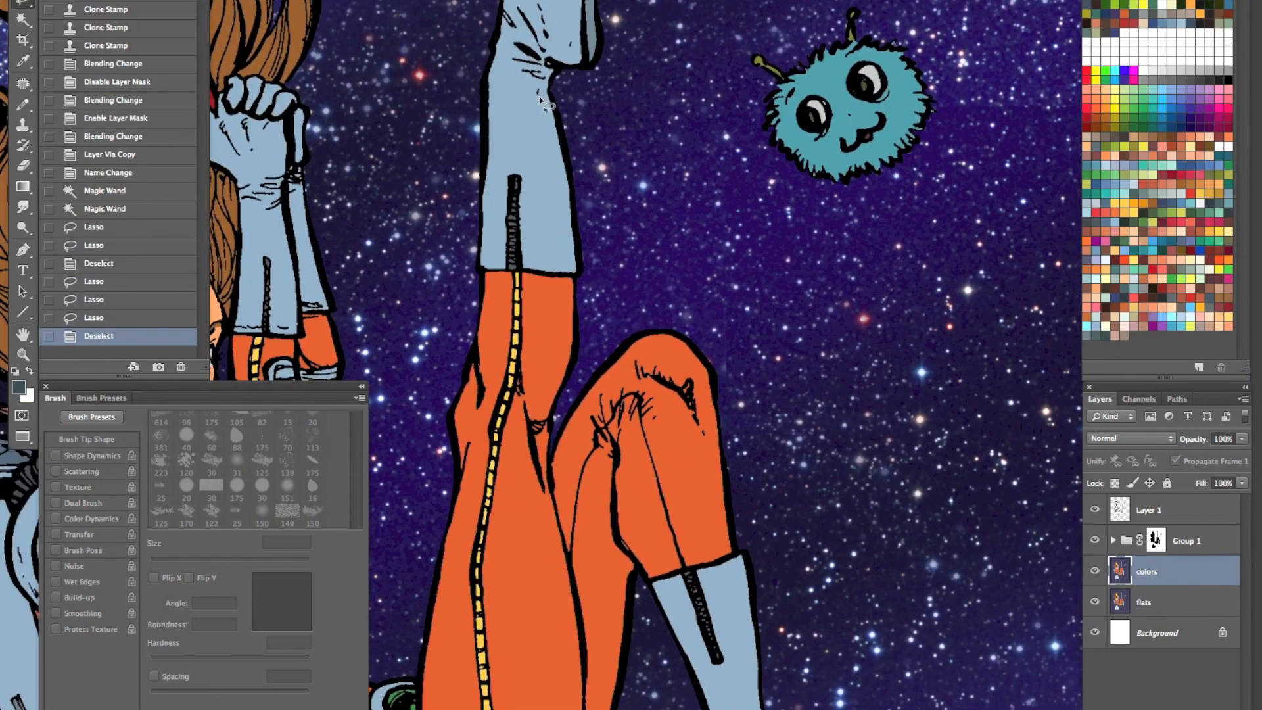
pyautogui.moveTo(536, 501); pyautogui.dragTo(782, 336)
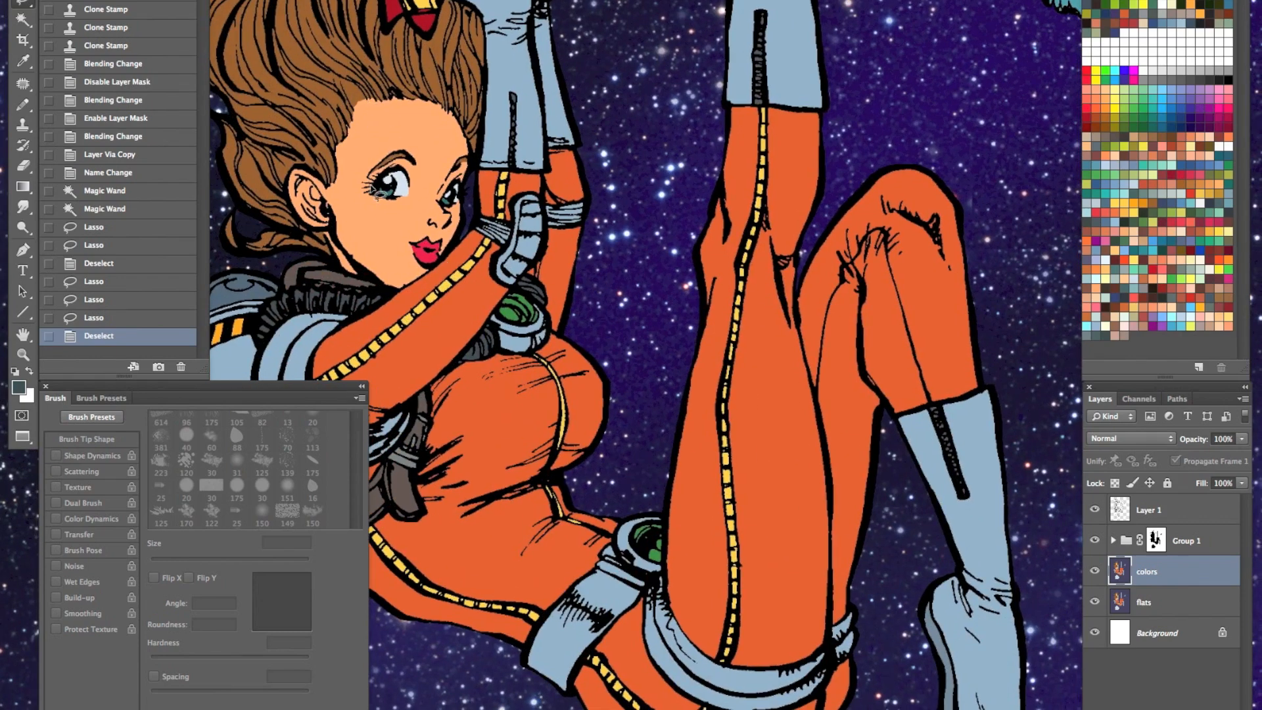
pyautogui.press('w')
pyautogui.click(419, 139)
pyautogui.press('l')
pyautogui.moveTo(355, 100)
pyautogui.mouseDown()
pyautogui.moveTo(401, 98)
pyautogui.moveTo(437, 192)
pyautogui.moveTo(415, 315)
pyautogui.moveTo(451, 198)
pyautogui.moveTo(444, 168)
pyautogui.mouseUp()
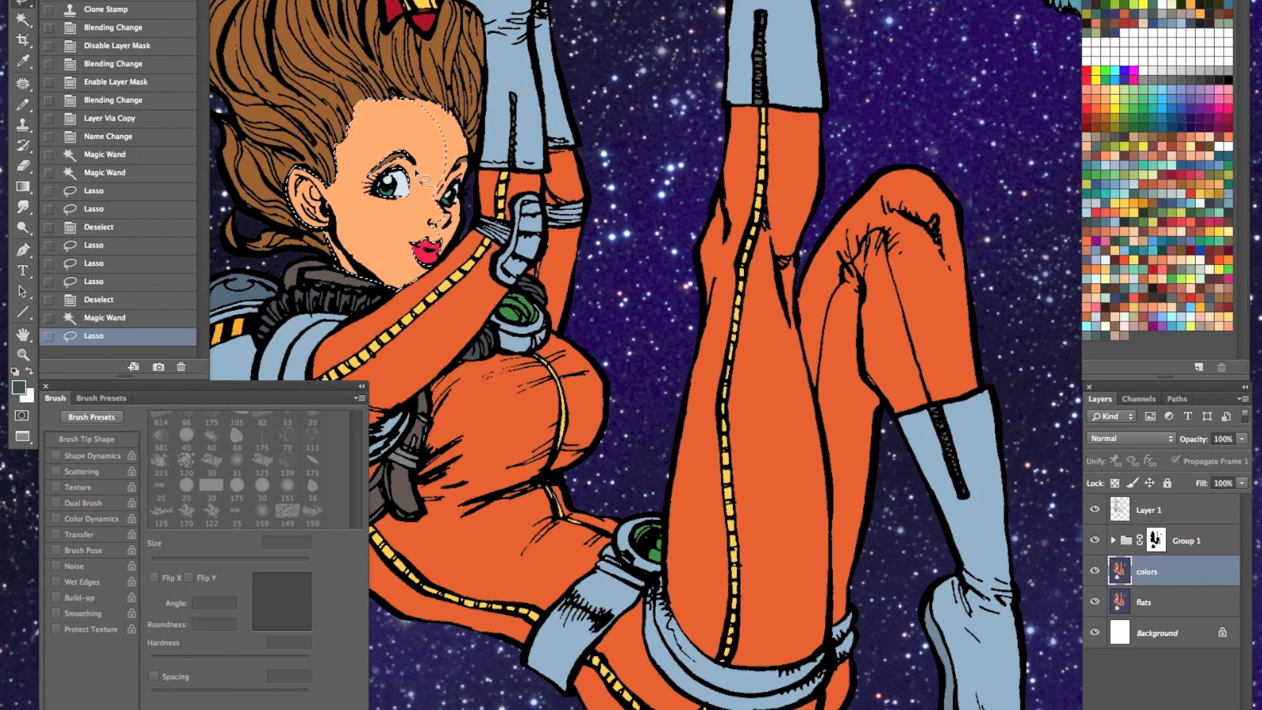
pyautogui.moveTo(379, 208)
pyautogui.mouseDown()
pyautogui.moveTo(307, 187)
pyautogui.moveTo(323, 229)
pyautogui.moveTo(332, 219)
pyautogui.moveTo(310, 178)
pyautogui.moveTo(328, 231)
pyautogui.mouseUp()
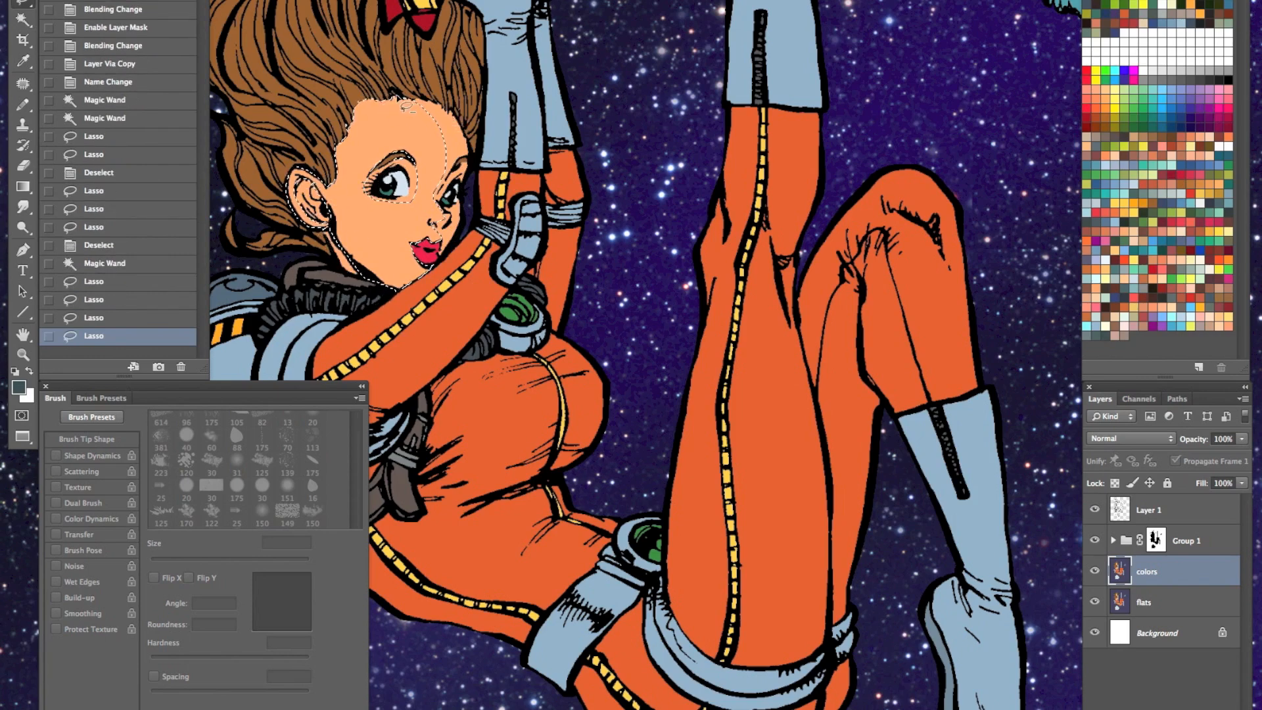
pyautogui.moveTo(340, 164); pyautogui.dragTo(324, 175)
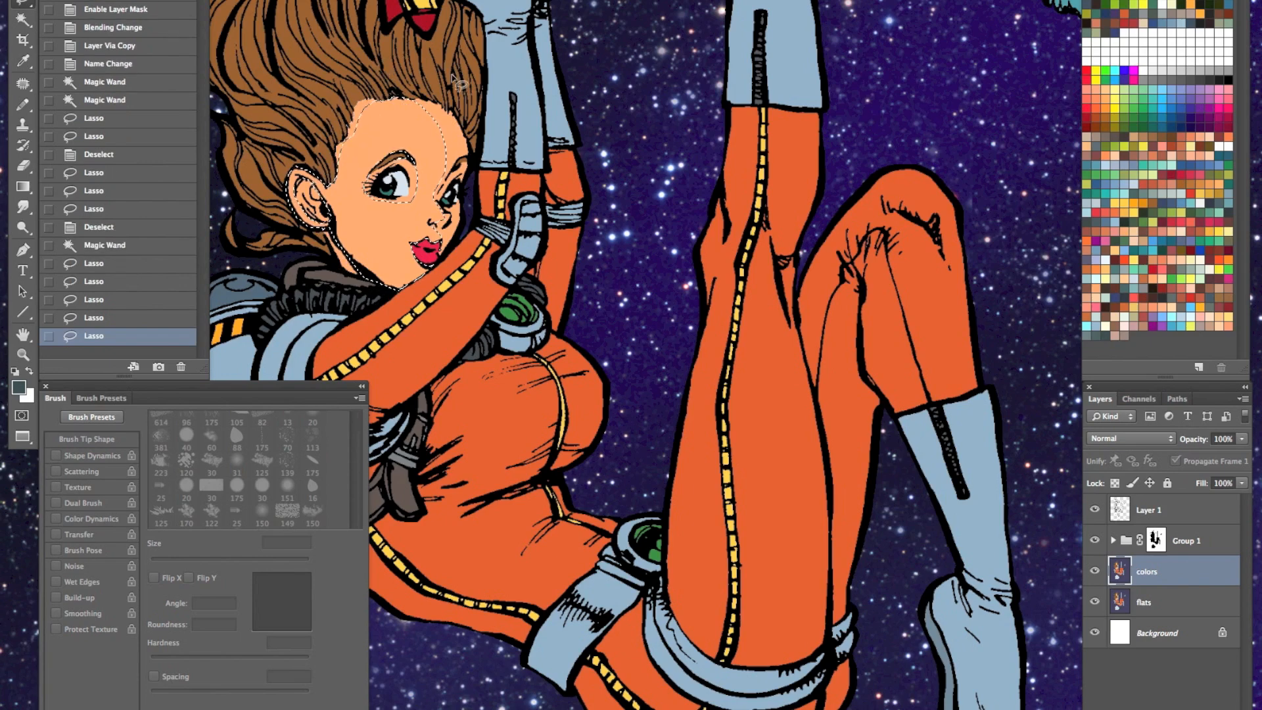
pyautogui.moveTo(430, 265)
pyautogui.mouseDown()
pyautogui.moveTo(437, 288)
pyautogui.moveTo(453, 253)
pyautogui.mouseUp()
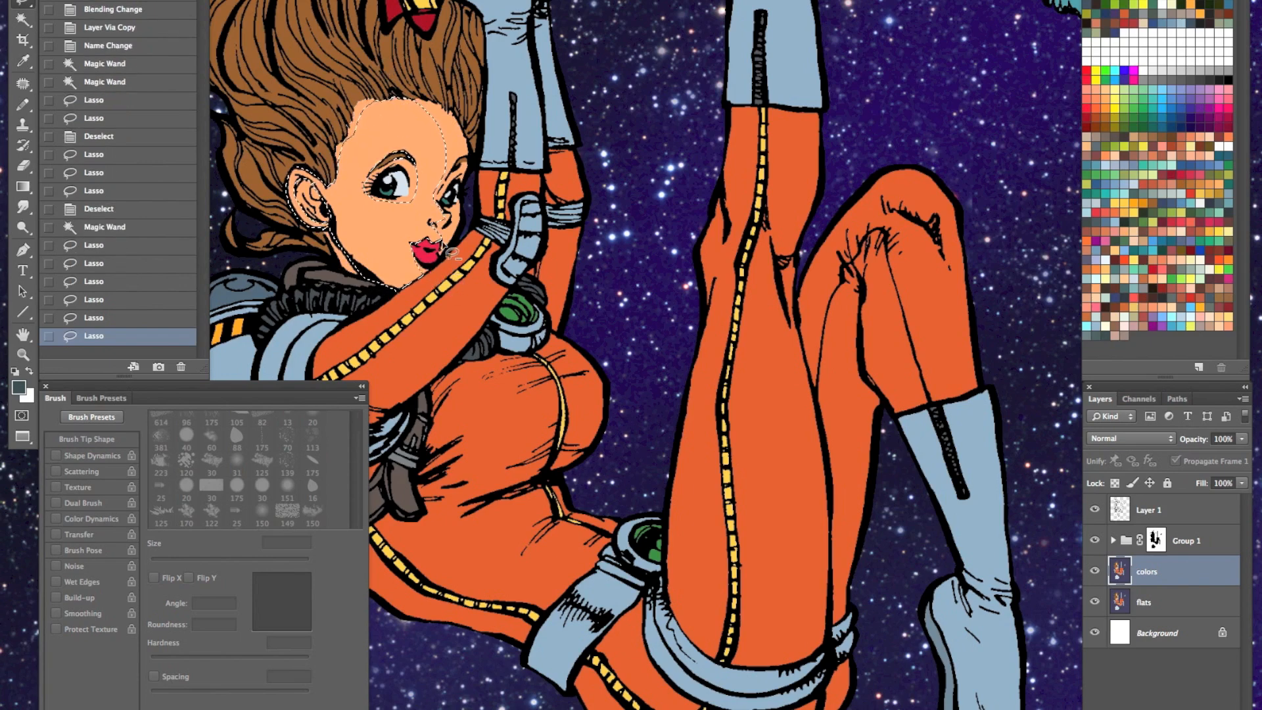
pyautogui.press('super+h')
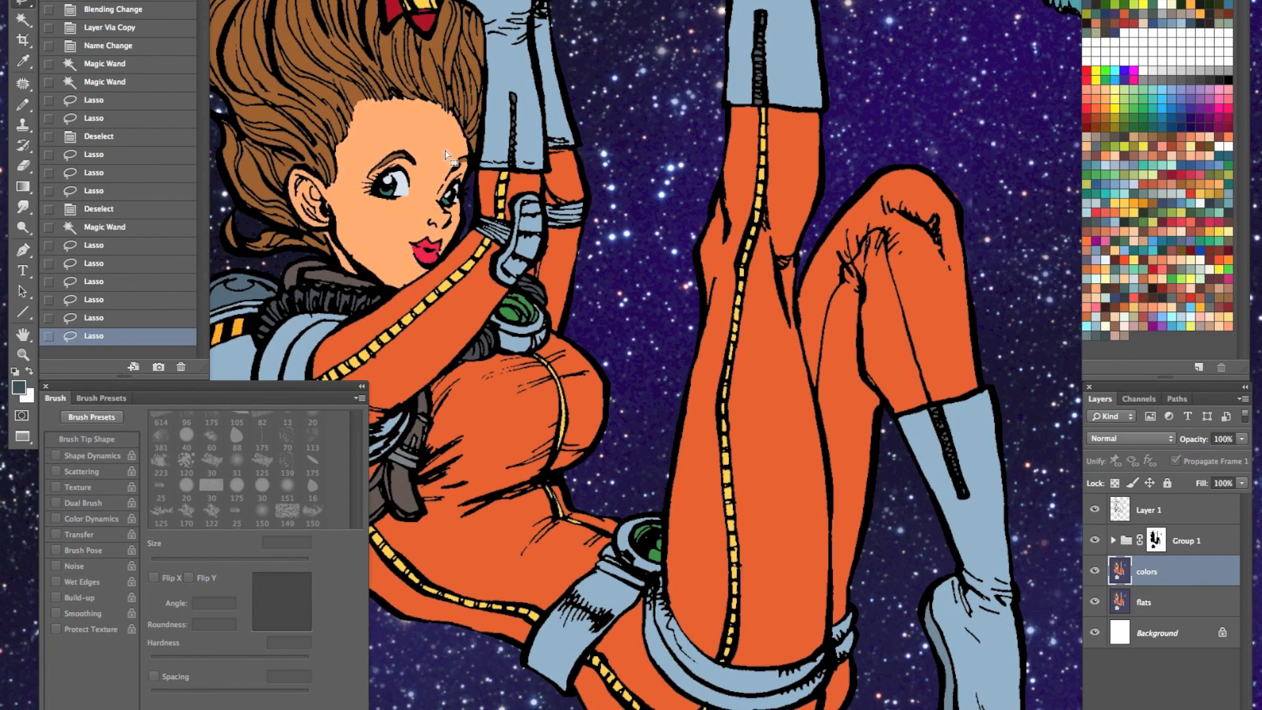
# - Fill the selected lit part of the face with a light peach swatch and clear the selection
pyautogui.click(1167, 300)
pyautogui.hotkey('alt', 'BackSpace')
pyautogui.press('z')
pyautogui.keyDown('alt'); pyautogui.click(573, 489); pyautogui.keyUp('alt')
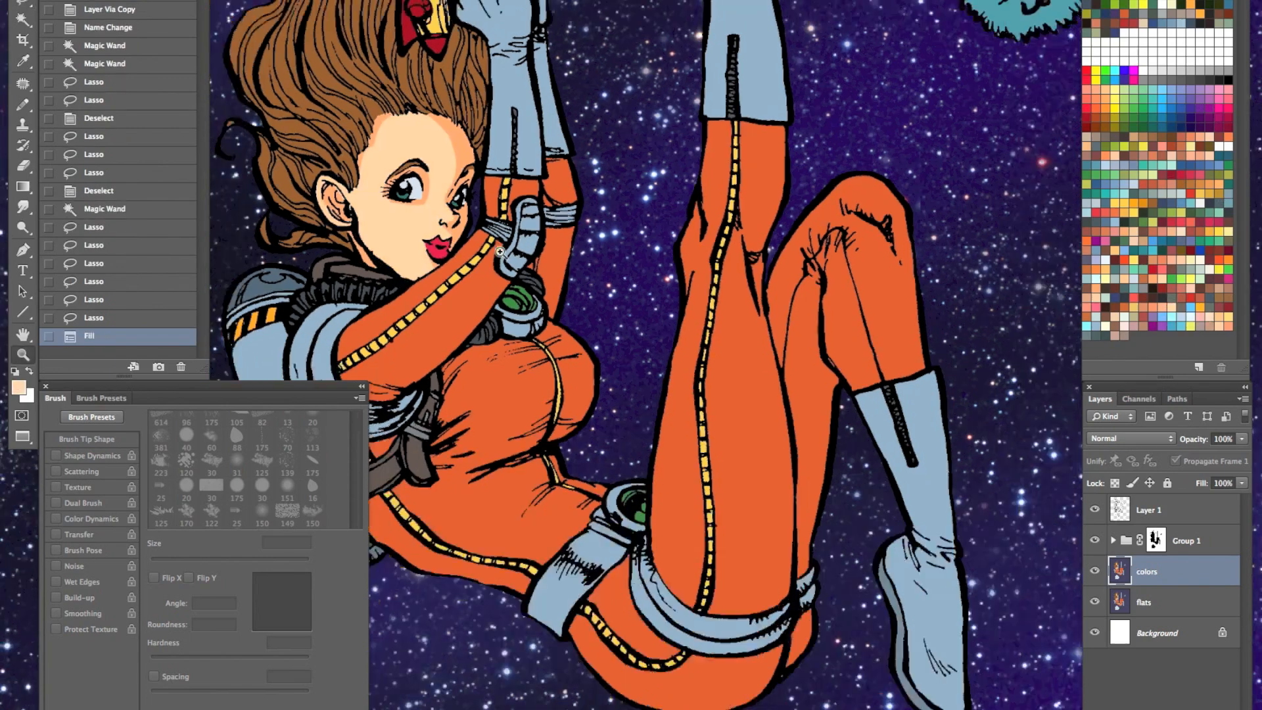
pyautogui.keyDown('alt'); pyautogui.click(556, 453); pyautogui.keyUp('alt')
pyautogui.click(534, 369)
pyautogui.press('l')
pyautogui.hotkey('ctrl', 'd')
# - Lasso small highlights on the cheek and nose, fill them with a paler peach foreground color and deselect
pyautogui.moveTo(429, 353); pyautogui.dragTo(443, 350)
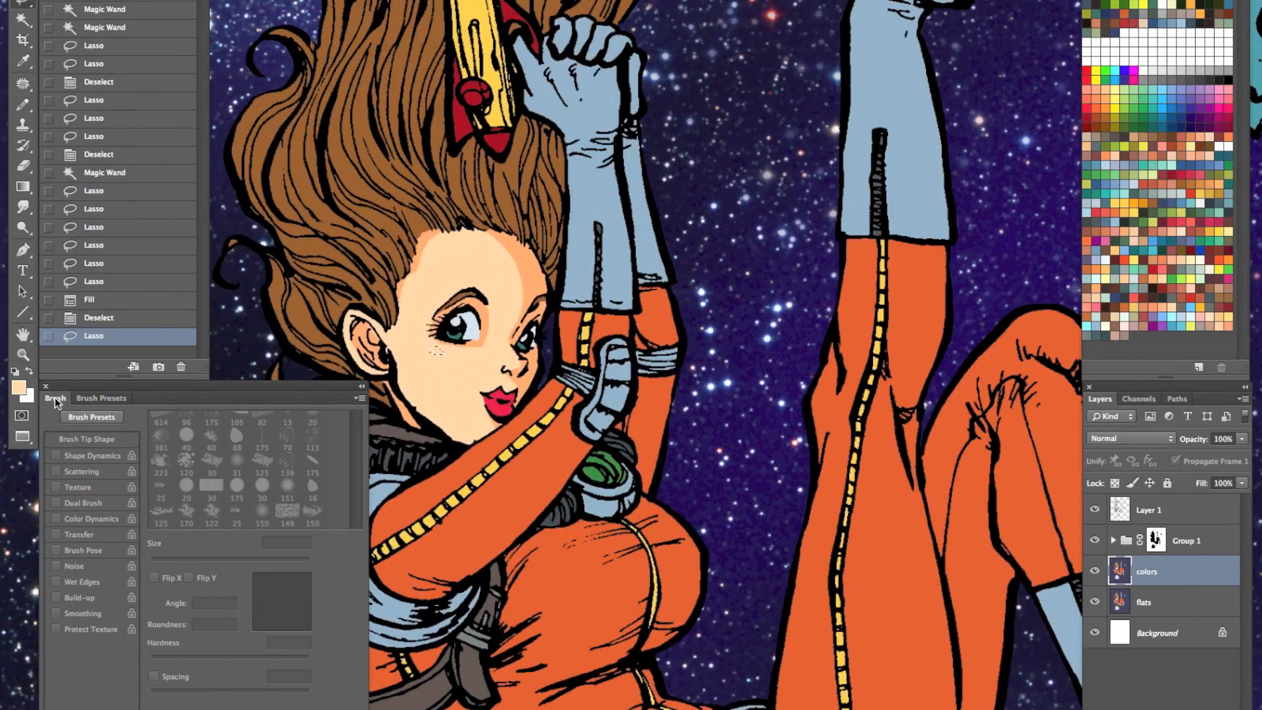
pyautogui.click(20, 387)
pyautogui.moveTo(346, 50); pyautogui.dragTo(319, 44)
pyautogui.click(651, 38)
pyautogui.hotkey('alt', 'BackSpace')
pyautogui.hotkey('ctrl', 'd')
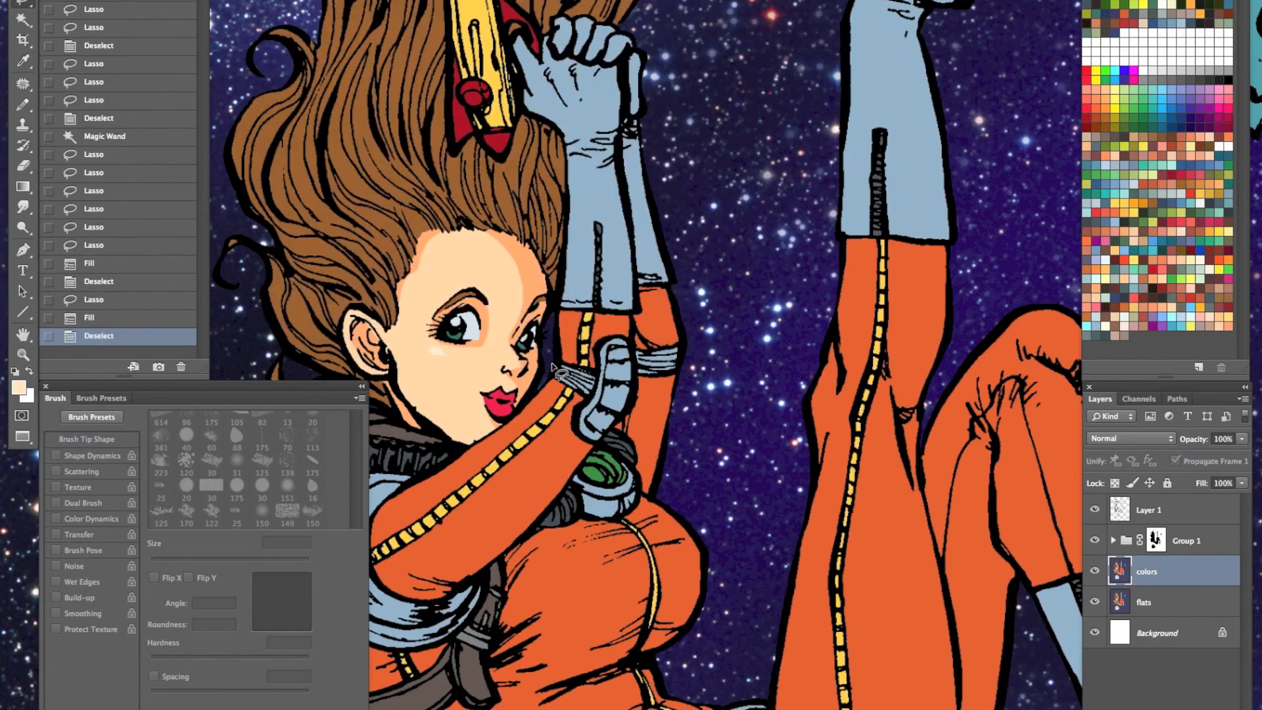
pyautogui.moveTo(511, 367); pyautogui.dragTo(514, 369)
pyautogui.hotkey('alt', 'BackSpace')
pyautogui.hotkey('ctrl', 'd')
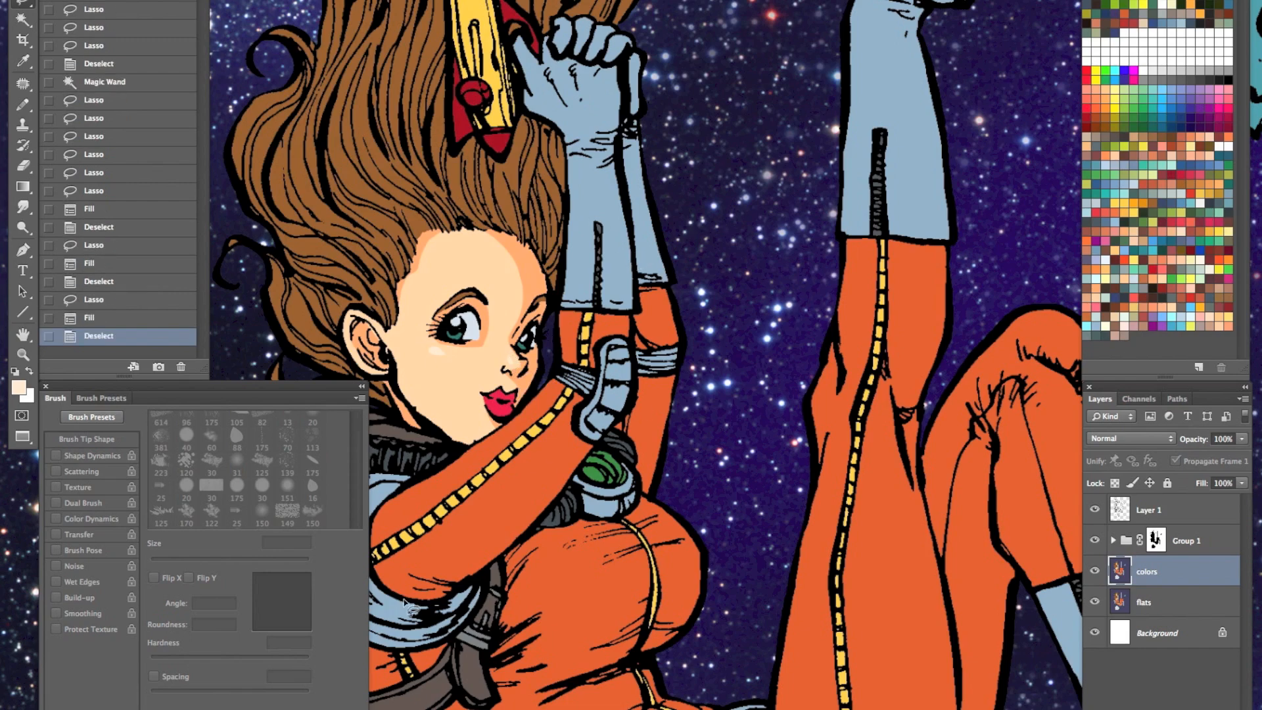
# - Lasso the lit areas of the front glove's hand and cuff, fill them with a very pale blue swatch and deselect
pyautogui.press('z')
pyautogui.moveTo(560, 439); pyautogui.dragTo(467, 534)
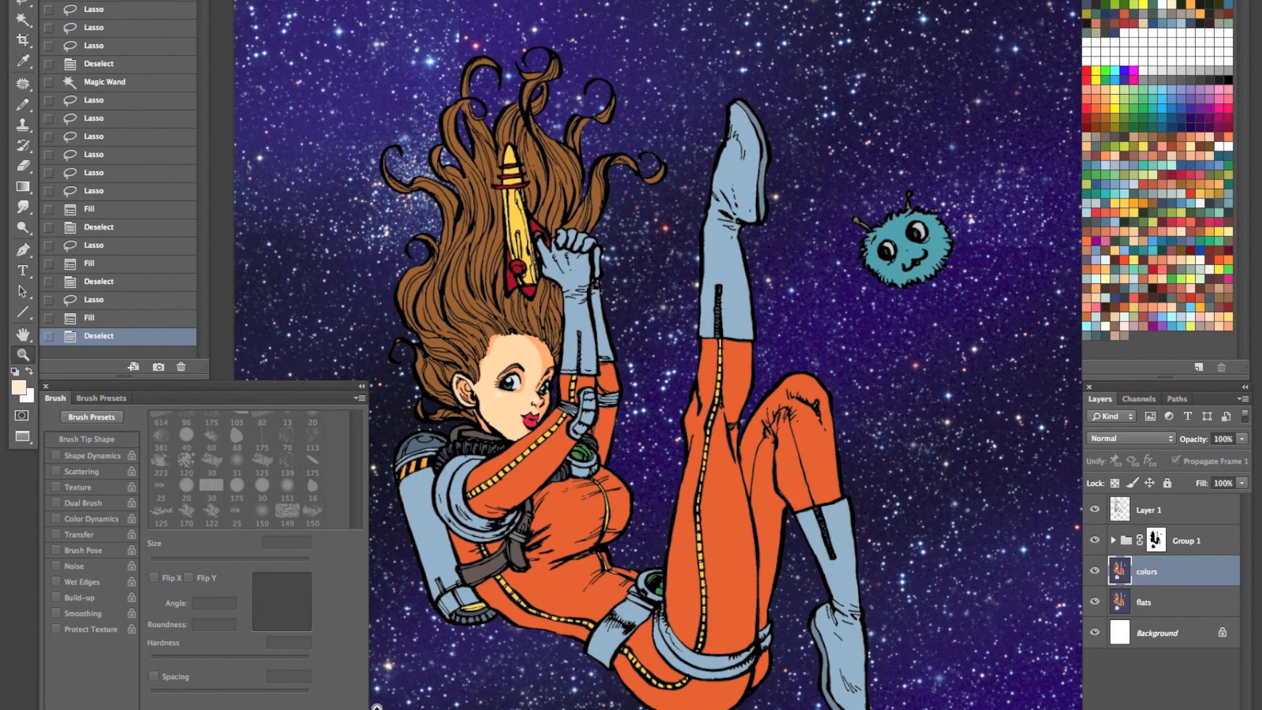
pyautogui.click(550, 380)
pyautogui.press('l')
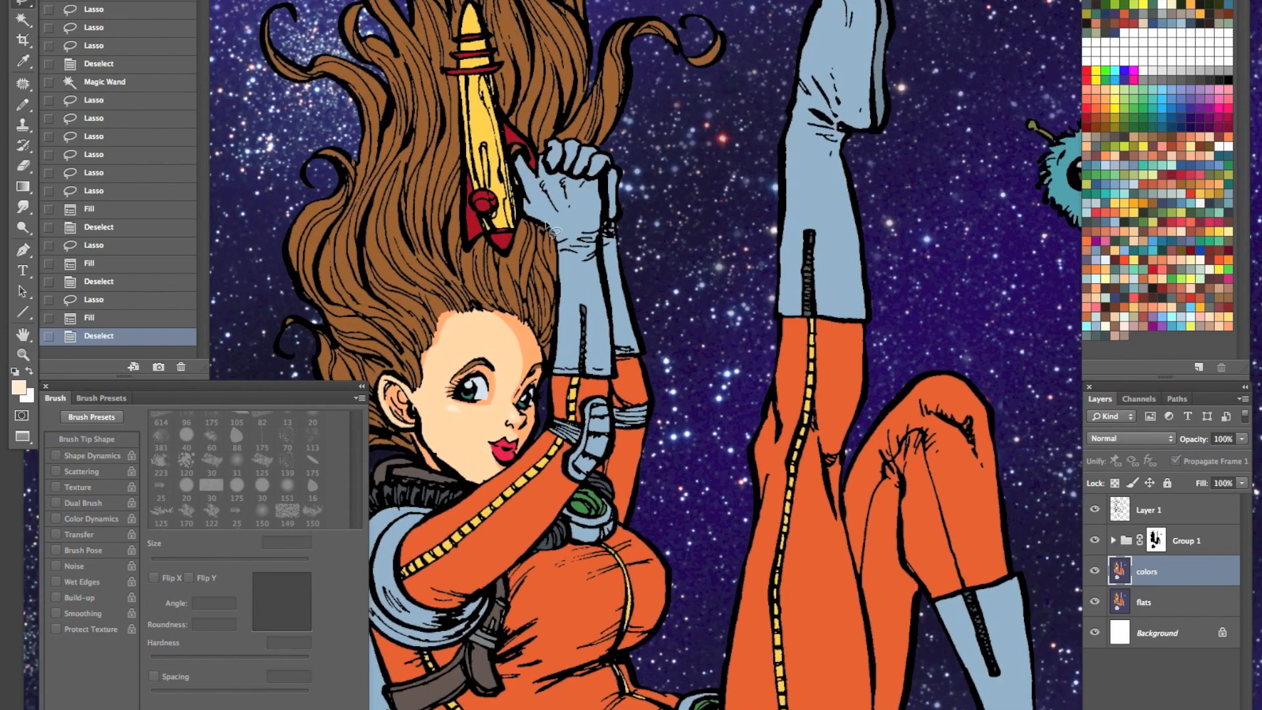
pyautogui.moveTo(565, 218); pyautogui.dragTo(584, 253)
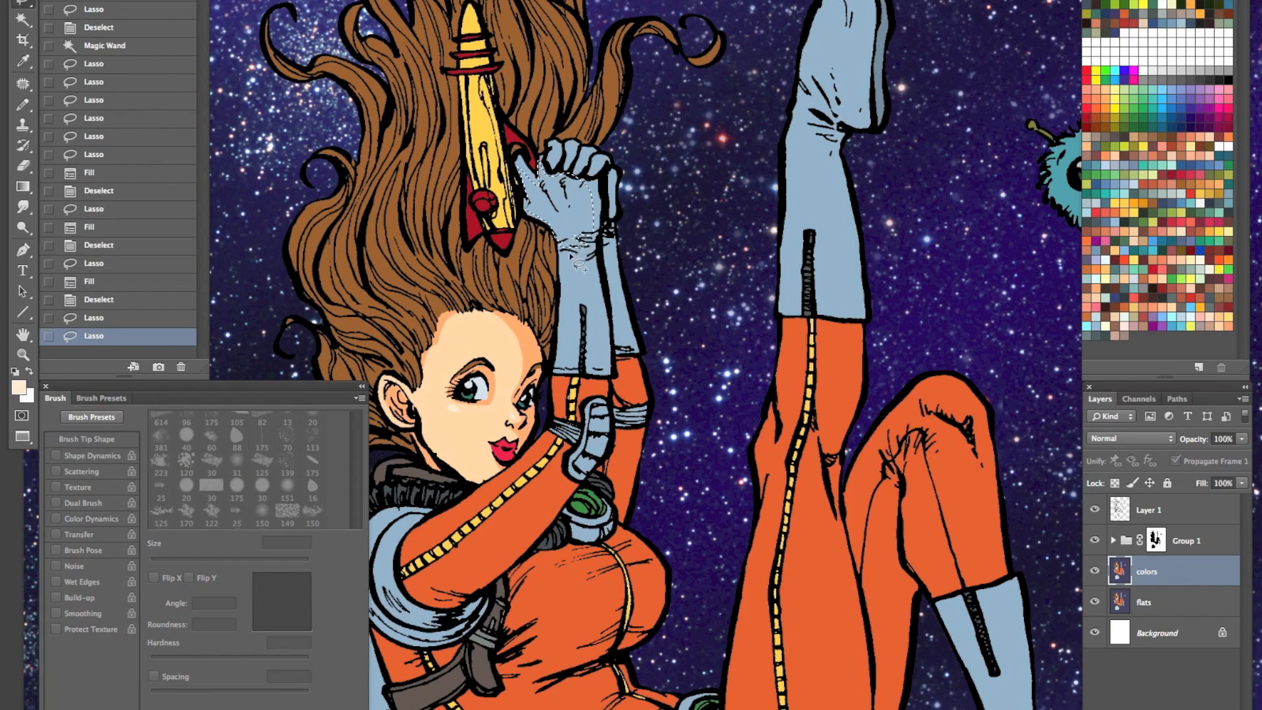
pyautogui.moveTo(561, 335)
pyautogui.mouseDown()
pyautogui.moveTo(579, 312)
pyautogui.moveTo(587, 360)
pyautogui.moveTo(607, 347)
pyautogui.moveTo(594, 226)
pyautogui.moveTo(637, 300)
pyautogui.moveTo(582, 241)
pyautogui.moveTo(623, 218)
pyautogui.mouseUp()
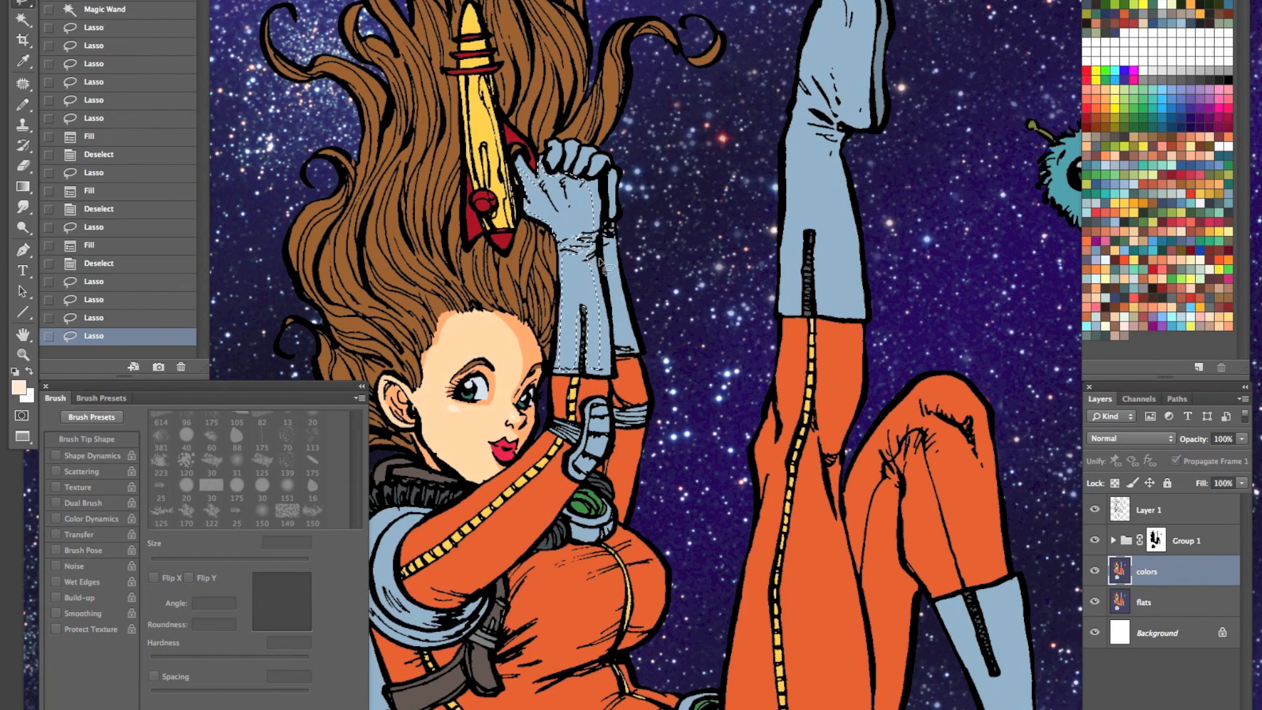
pyautogui.click(1188, 15)
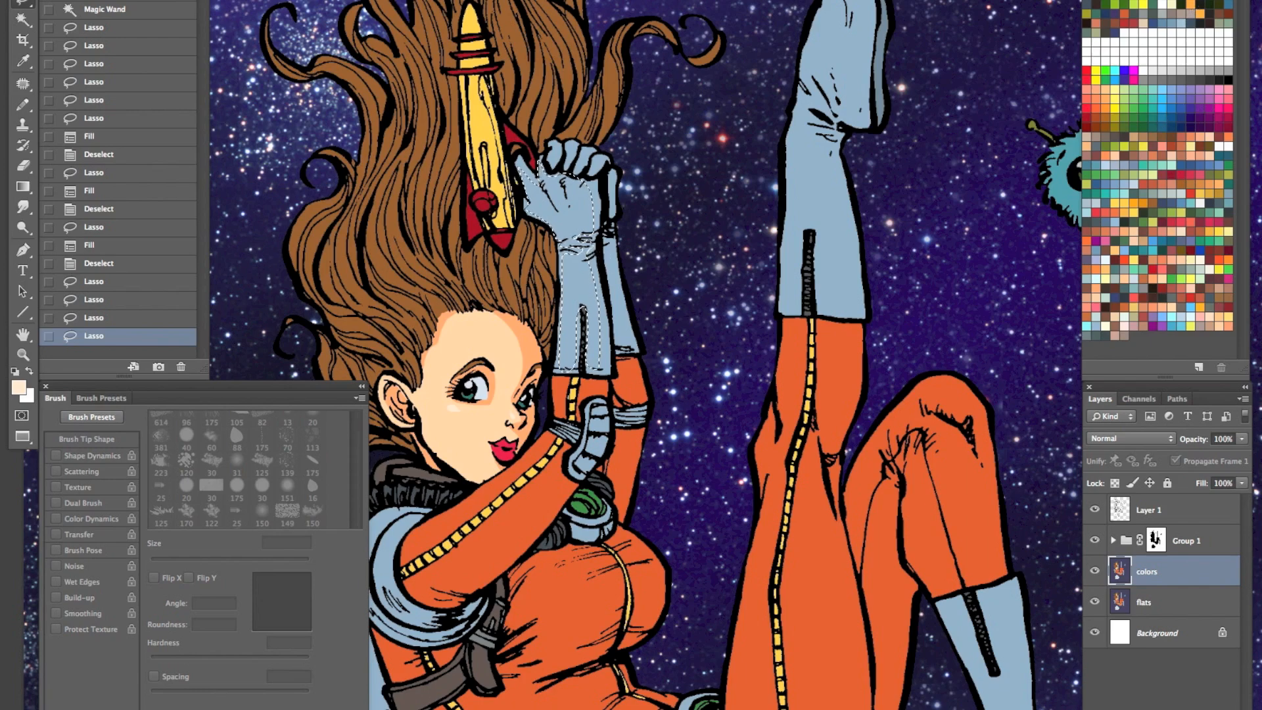
pyautogui.hotkey('alt', 'BackSpace')
pyautogui.hotkey('ctrl', 'd')
# - Delete the colors layer and replace it with a fresh duplicate of the flats layer named "colors"
pyautogui.press('z')
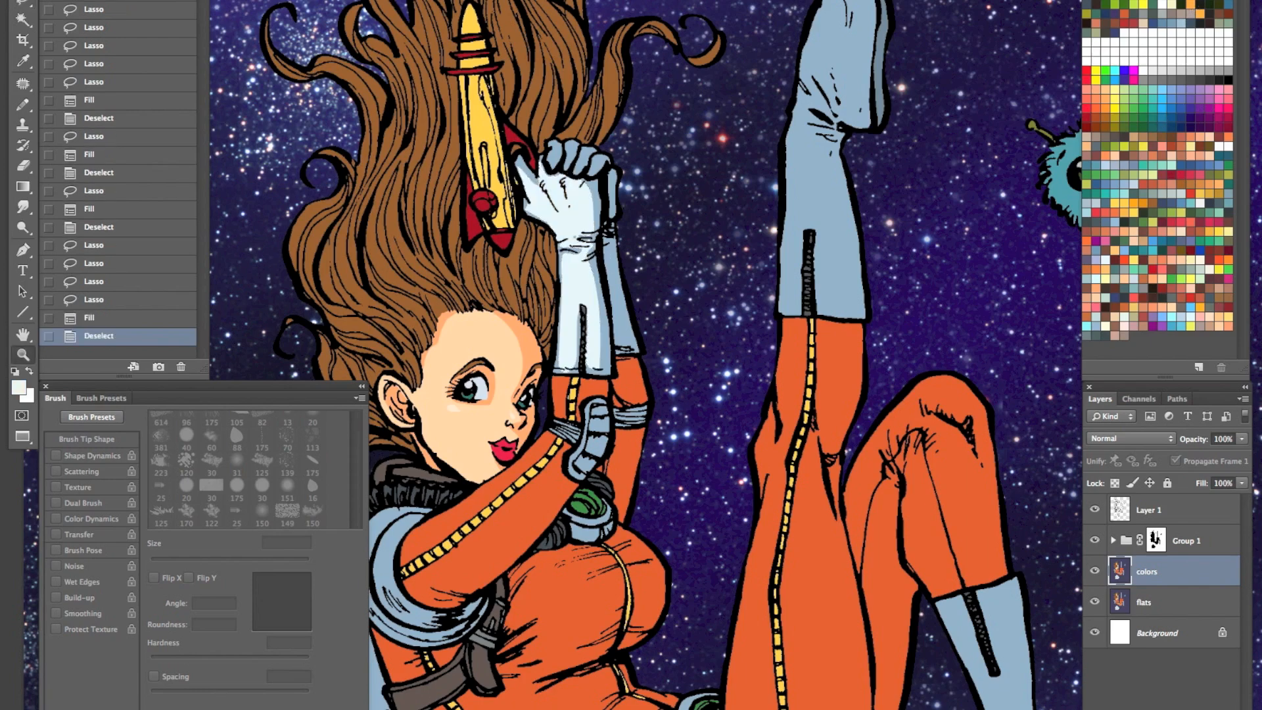
pyautogui.moveTo(697, 342); pyautogui.dragTo(536, 538)
pyautogui.moveTo(622, 354); pyautogui.dragTo(663, 381)
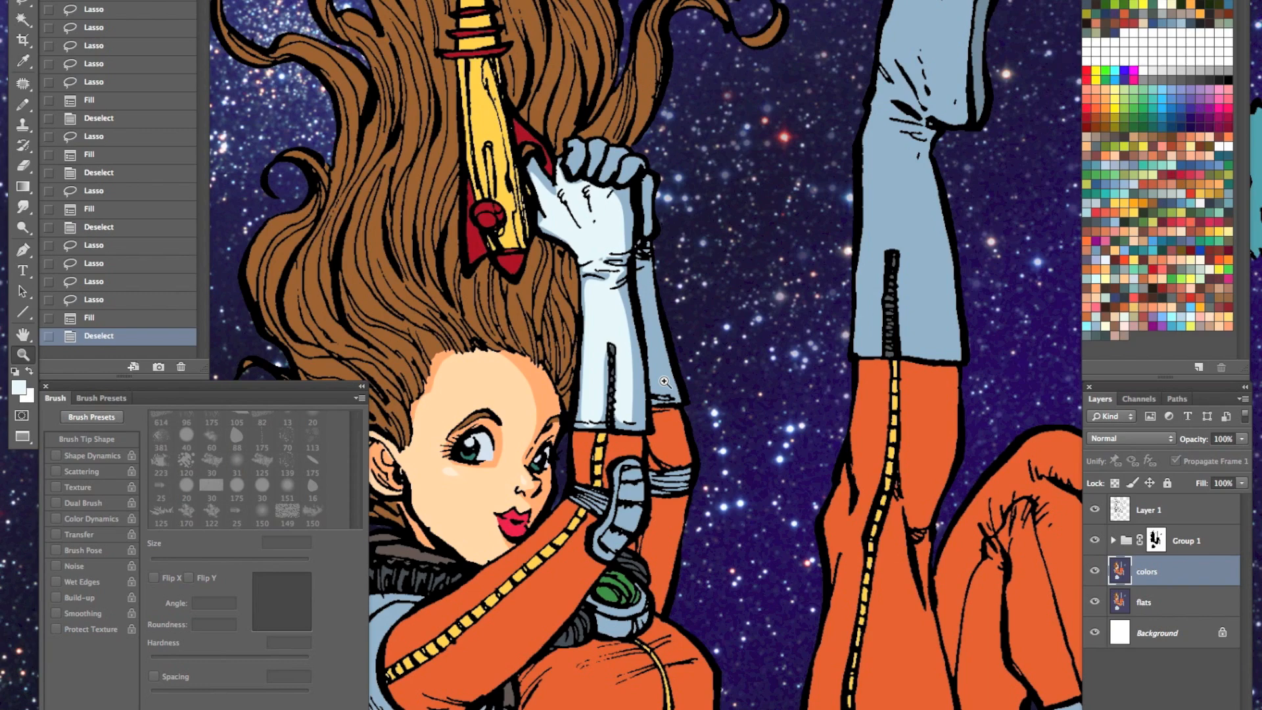
pyautogui.press('Delete')
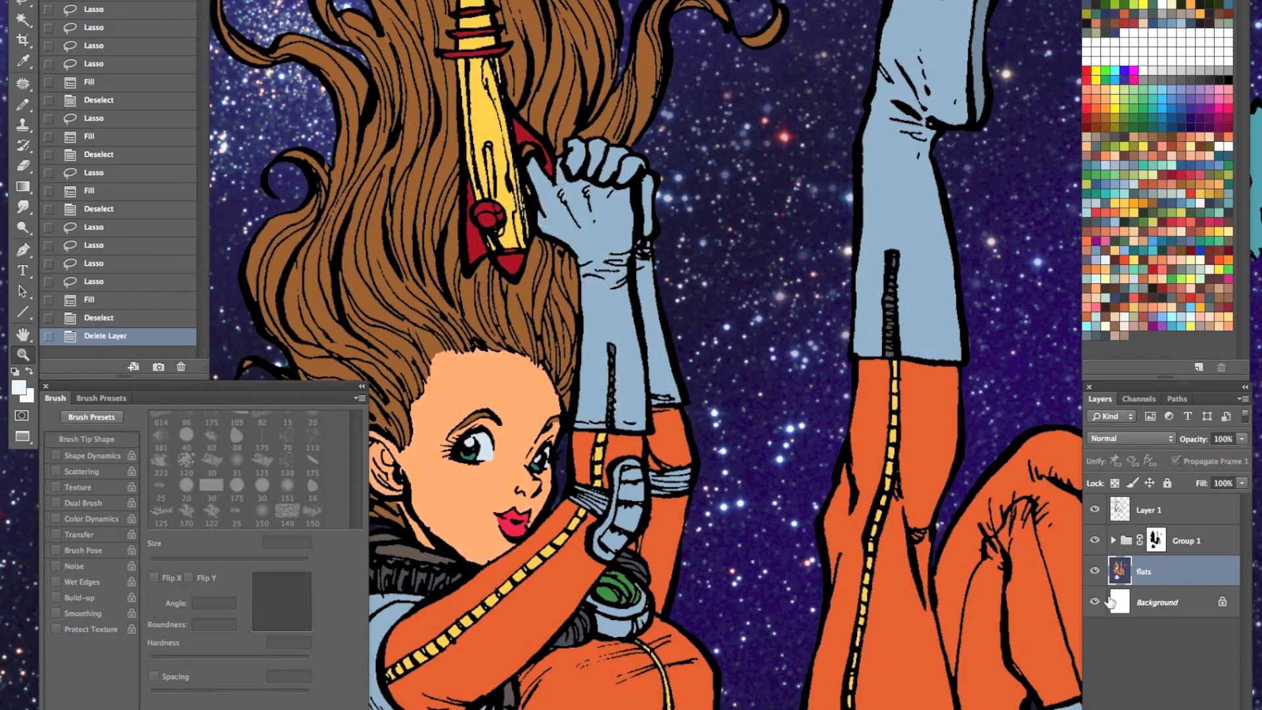
pyautogui.hotkey('ctrl', 'j')
pyautogui.doubleClick(1152, 571)
pyautogui.write('colors')
pyautogui.press('Return')
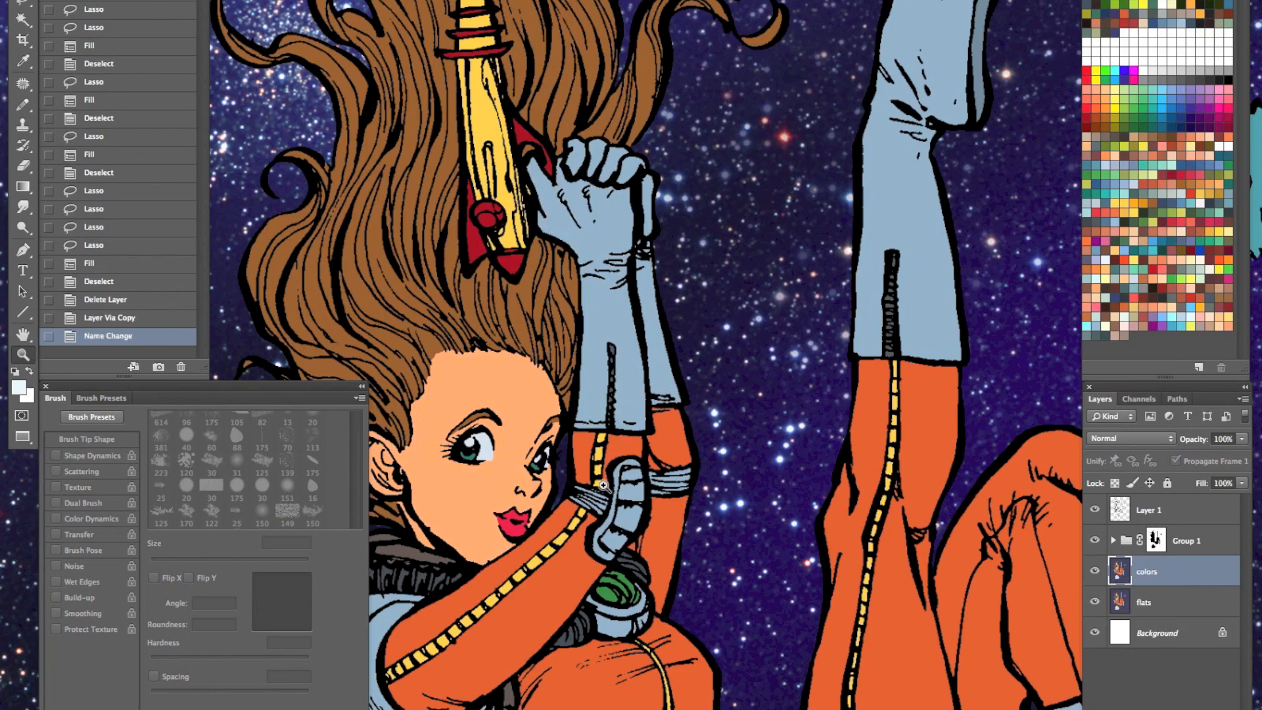
# - Create a new layer above the colors layer with its blending mode set to Multiply
pyautogui.click(609, 464)
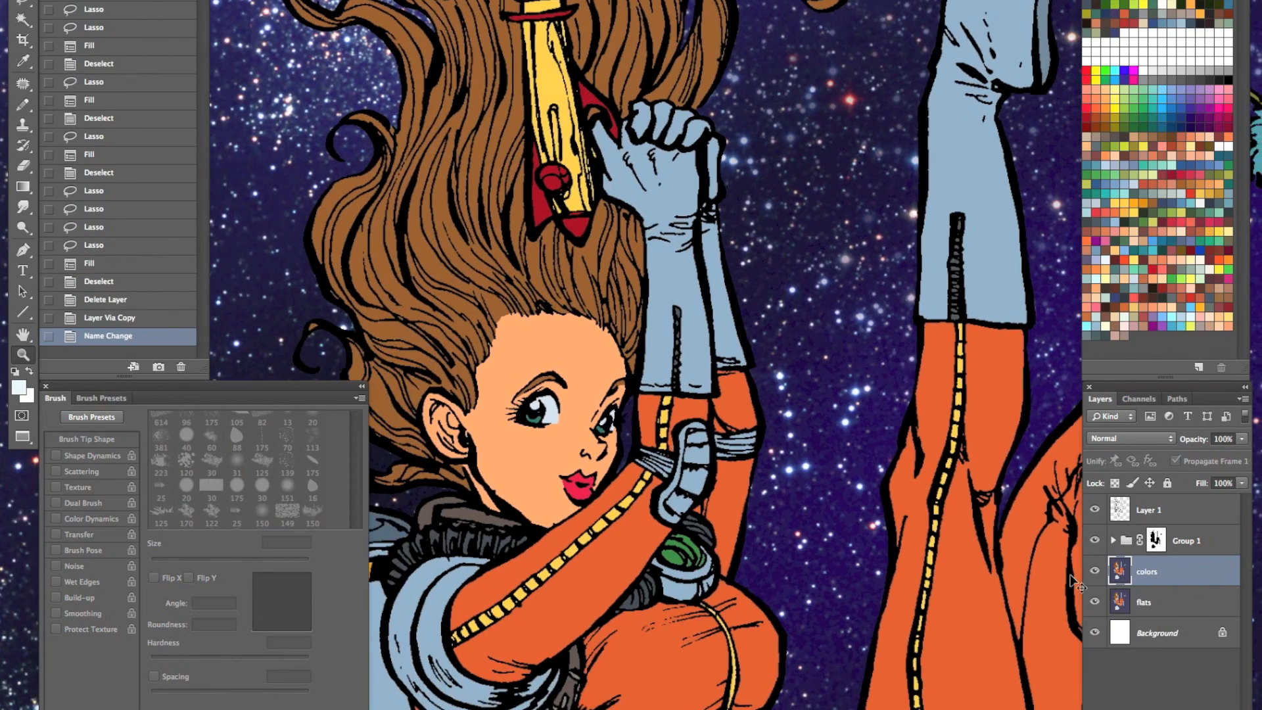
pyautogui.hotkey('ctrl', 'shift', 'n')
pyautogui.click(676, 203)
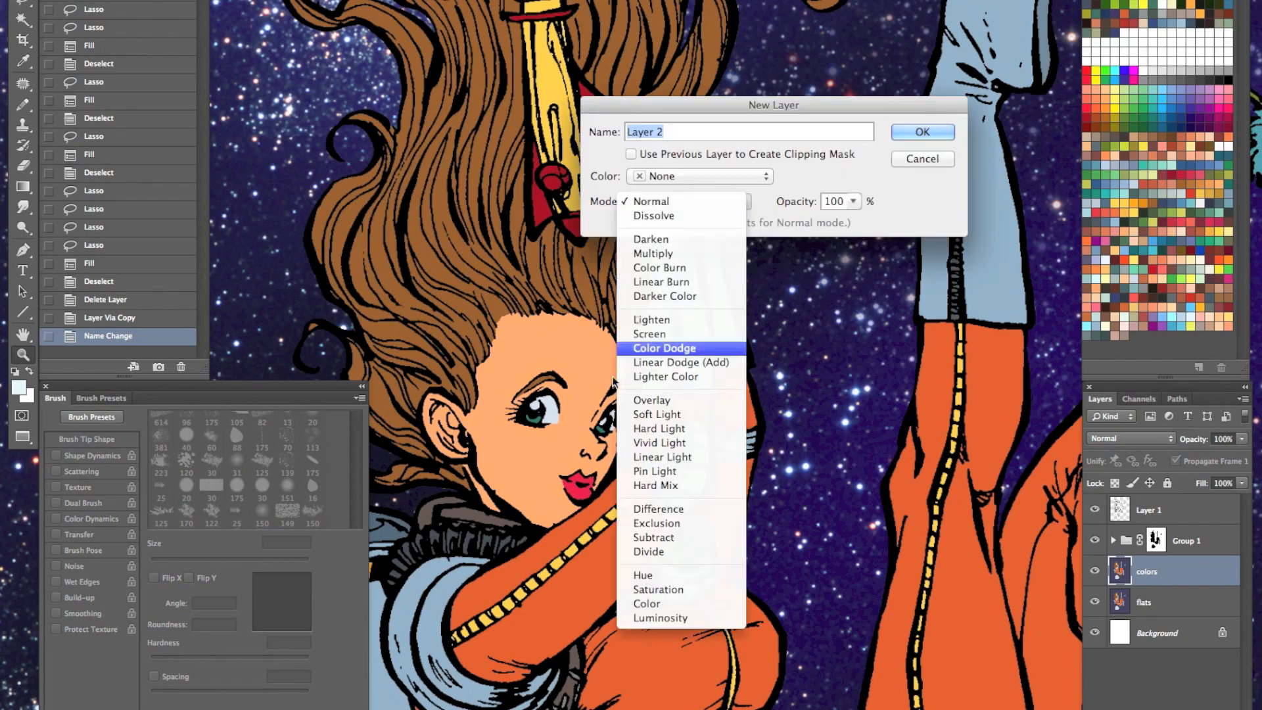
pyautogui.click(652, 253)
pyautogui.press('Return')
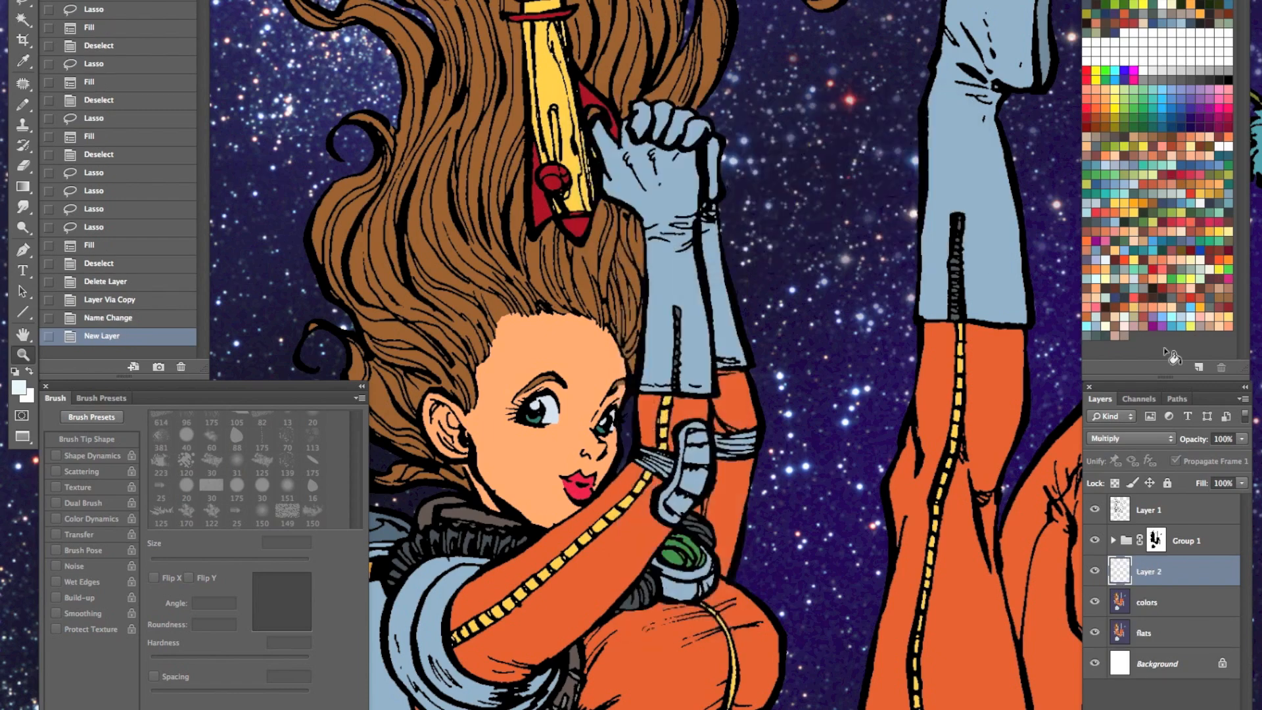
# - Set the foreground color to the muted purple-gray 54536c for the shadows
pyautogui.click(1091, 255)
pyautogui.click(27, 390)
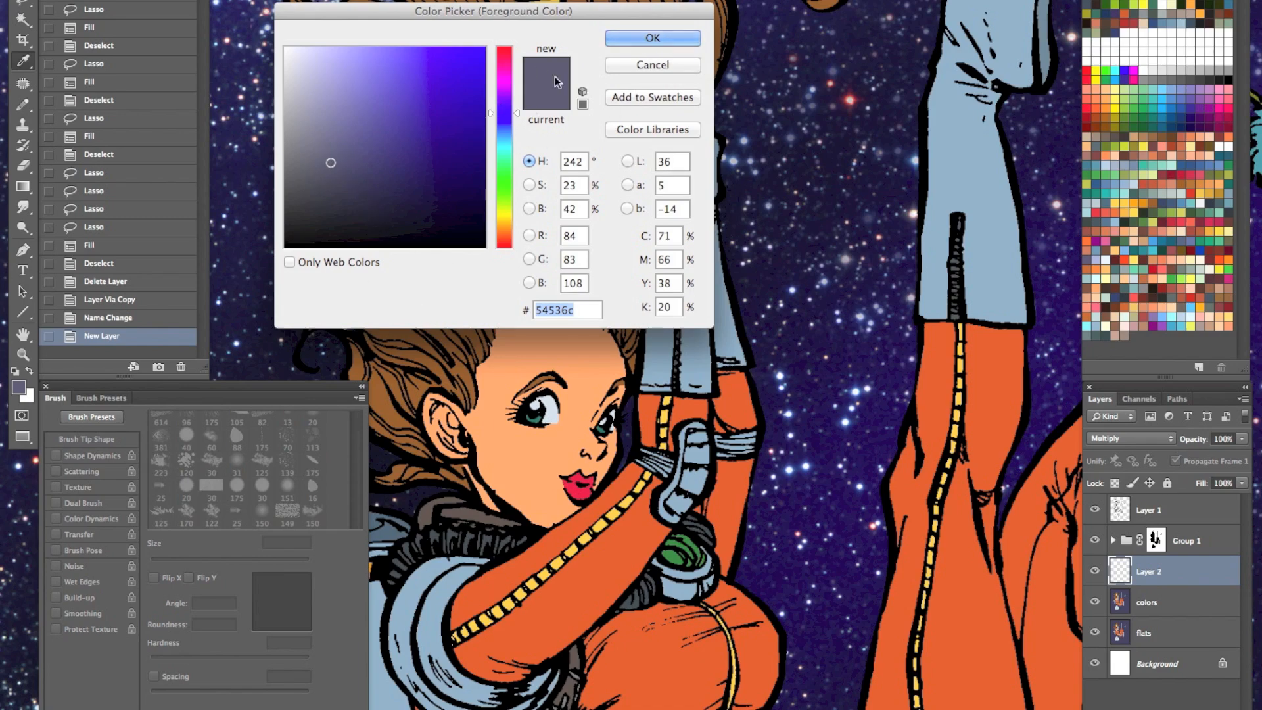
pyautogui.click(667, 40)
pyautogui.press('v')
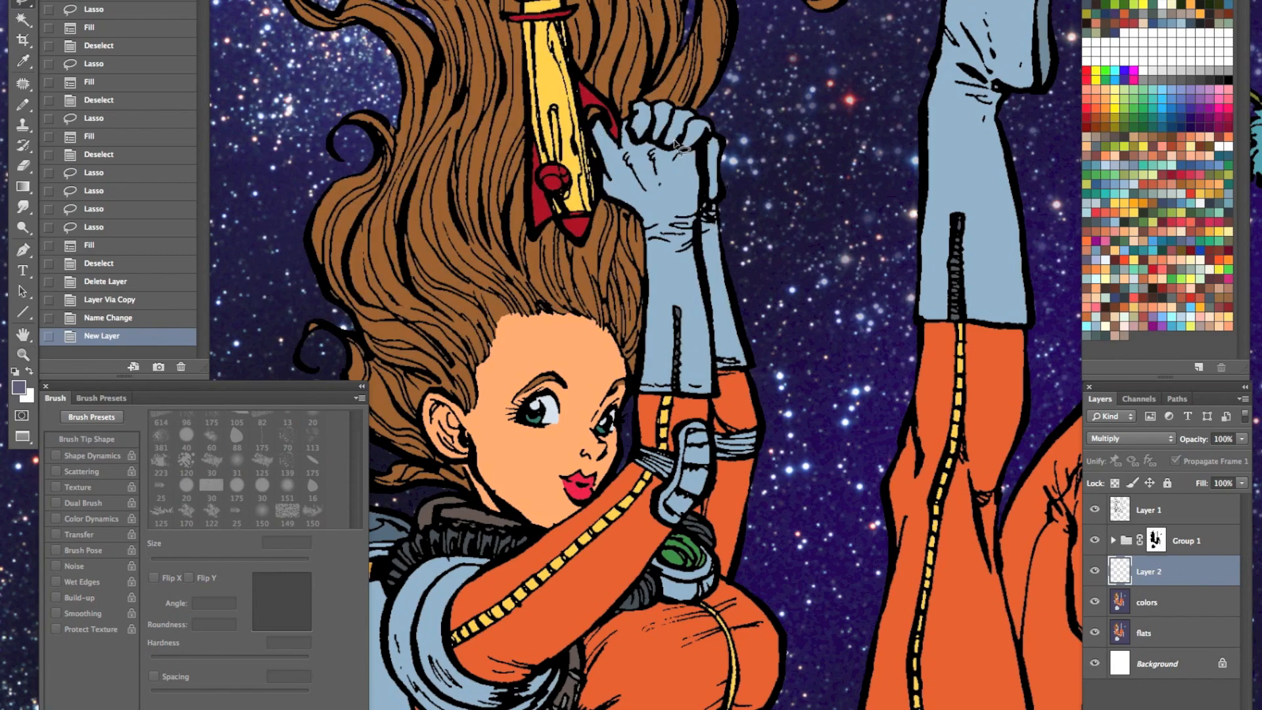
# - Lasso shadow shapes across the raised gloves, sleeves and chest device, fill them with the purple-gray on the Multiply layer and deselect
pyautogui.keyDown('super'); pyautogui.click(698, 153); pyautogui.keyUp('super')
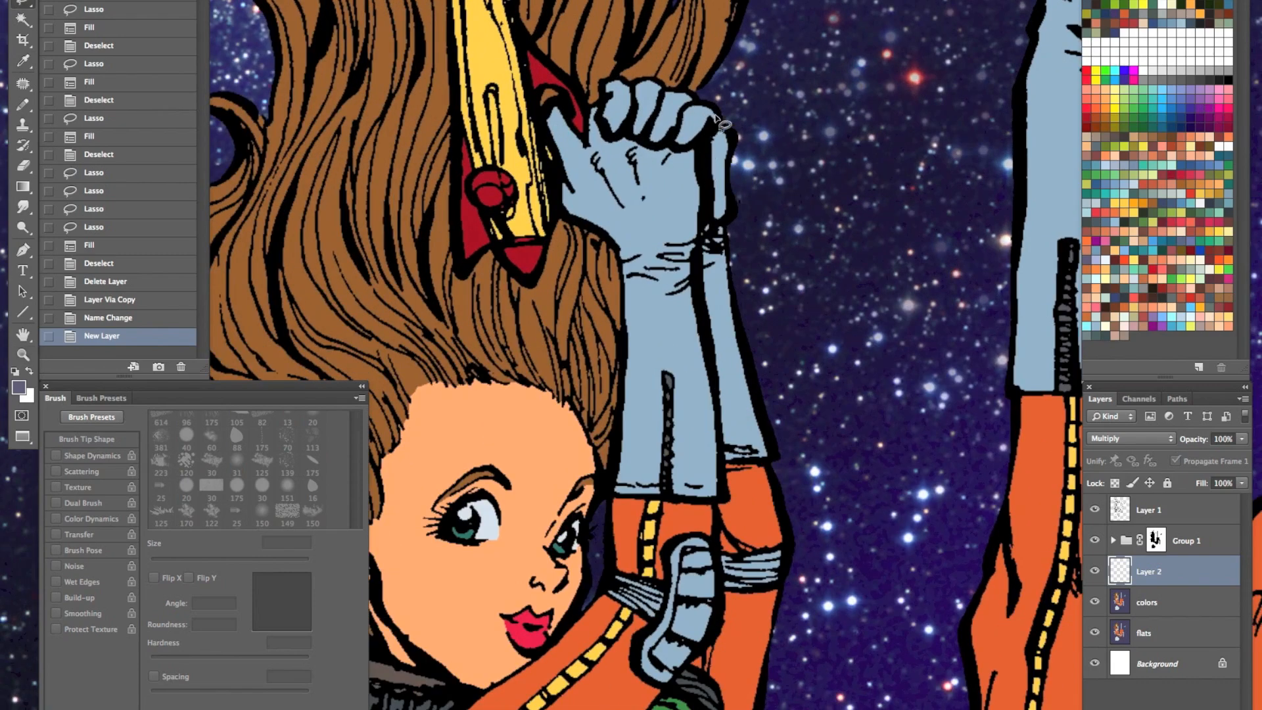
pyautogui.moveTo(684, 154)
pyautogui.mouseDown()
pyautogui.moveTo(756, 220)
pyautogui.moveTo(686, 111)
pyautogui.moveTo(675, 150)
pyautogui.moveTo(687, 105)
pyautogui.moveTo(664, 121)
pyautogui.moveTo(643, 89)
pyautogui.moveTo(623, 115)
pyautogui.moveTo(643, 77)
pyautogui.moveTo(660, 82)
pyautogui.mouseUp()
pyautogui.moveTo(657, 150)
pyautogui.mouseDown()
pyautogui.moveTo(614, 142)
pyautogui.moveTo(622, 112)
pyautogui.moveTo(664, 160)
pyautogui.mouseUp()
pyautogui.moveTo(682, 243); pyautogui.dragTo(664, 245)
pyautogui.moveTo(677, 302)
pyautogui.mouseDown()
pyautogui.moveTo(701, 451)
pyautogui.moveTo(702, 484)
pyautogui.moveTo(681, 494)
pyautogui.moveTo(699, 514)
pyautogui.moveTo(692, 617)
pyautogui.moveTo(686, 475)
pyautogui.moveTo(697, 547)
pyautogui.moveTo(720, 499)
pyautogui.moveTo(698, 272)
pyautogui.moveTo(716, 181)
pyautogui.moveTo(704, 147)
pyautogui.moveTo(641, 141)
pyautogui.mouseUp()
pyautogui.moveTo(716, 307); pyautogui.dragTo(639, 179)
pyautogui.moveTo(653, 117)
pyautogui.mouseDown()
pyautogui.moveTo(702, 339)
pyautogui.moveTo(644, 335)
pyautogui.moveTo(627, 107)
pyautogui.moveTo(651, 103)
pyautogui.mouseUp()
pyautogui.moveTo(640, 373)
pyautogui.mouseDown()
pyautogui.moveTo(610, 225)
pyautogui.moveTo(629, 257)
pyautogui.moveTo(613, 391)
pyautogui.moveTo(598, 384)
pyautogui.moveTo(616, 191)
pyautogui.moveTo(645, 192)
pyautogui.moveTo(605, 216)
pyautogui.moveTo(677, 213)
pyautogui.moveTo(683, 289)
pyautogui.moveTo(679, 269)
pyautogui.moveTo(636, 448)
pyautogui.moveTo(657, 490)
pyautogui.moveTo(667, 161)
pyautogui.mouseUp()
pyautogui.moveTo(653, 206)
pyautogui.mouseDown()
pyautogui.moveTo(674, 292)
pyautogui.moveTo(661, 166)
pyautogui.moveTo(663, 221)
pyautogui.mouseUp()
pyautogui.moveTo(652, 235); pyautogui.dragTo(676, 268)
pyautogui.moveTo(664, 380)
pyautogui.mouseDown()
pyautogui.moveTo(604, 429)
pyautogui.moveTo(615, 470)
pyautogui.moveTo(566, 518)
pyautogui.moveTo(611, 498)
pyautogui.moveTo(615, 468)
pyautogui.mouseUp()
pyautogui.moveTo(528, 480)
pyautogui.mouseDown()
pyautogui.moveTo(476, 538)
pyautogui.moveTo(516, 526)
pyautogui.moveTo(540, 481)
pyautogui.moveTo(539, 520)
pyautogui.moveTo(508, 540)
pyautogui.moveTo(474, 533)
pyautogui.moveTo(547, 499)
pyautogui.moveTo(575, 468)
pyautogui.moveTo(529, 518)
pyautogui.moveTo(579, 523)
pyautogui.moveTo(615, 502)
pyautogui.moveTo(530, 517)
pyautogui.mouseUp()
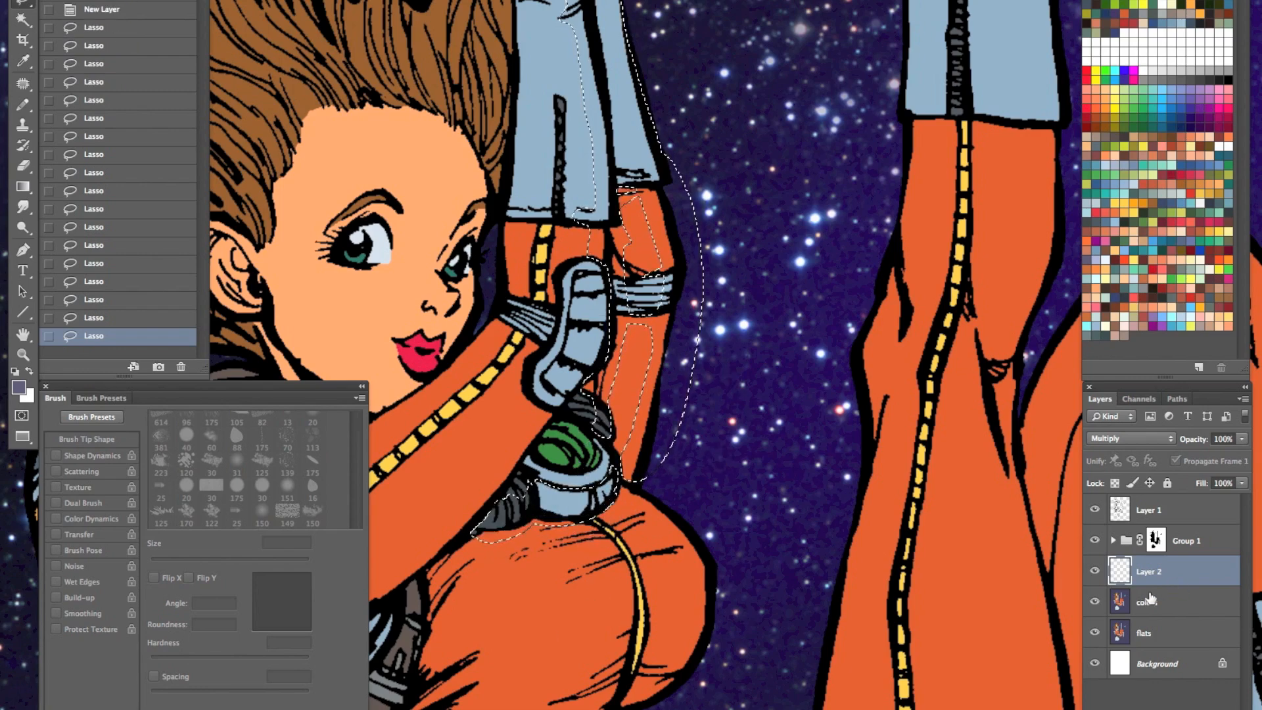
pyautogui.hotkey('alt', 'BackSpace')
pyautogui.press('super+d')
# - Lasso a small missed spot near the glove cuffs, fill it with the shadow color and deselect
pyautogui.press('z')
pyautogui.keyDown('alt'); pyautogui.click(593, 466); pyautogui.keyUp('alt')
pyautogui.moveTo(628, 467); pyautogui.dragTo(607, 553)
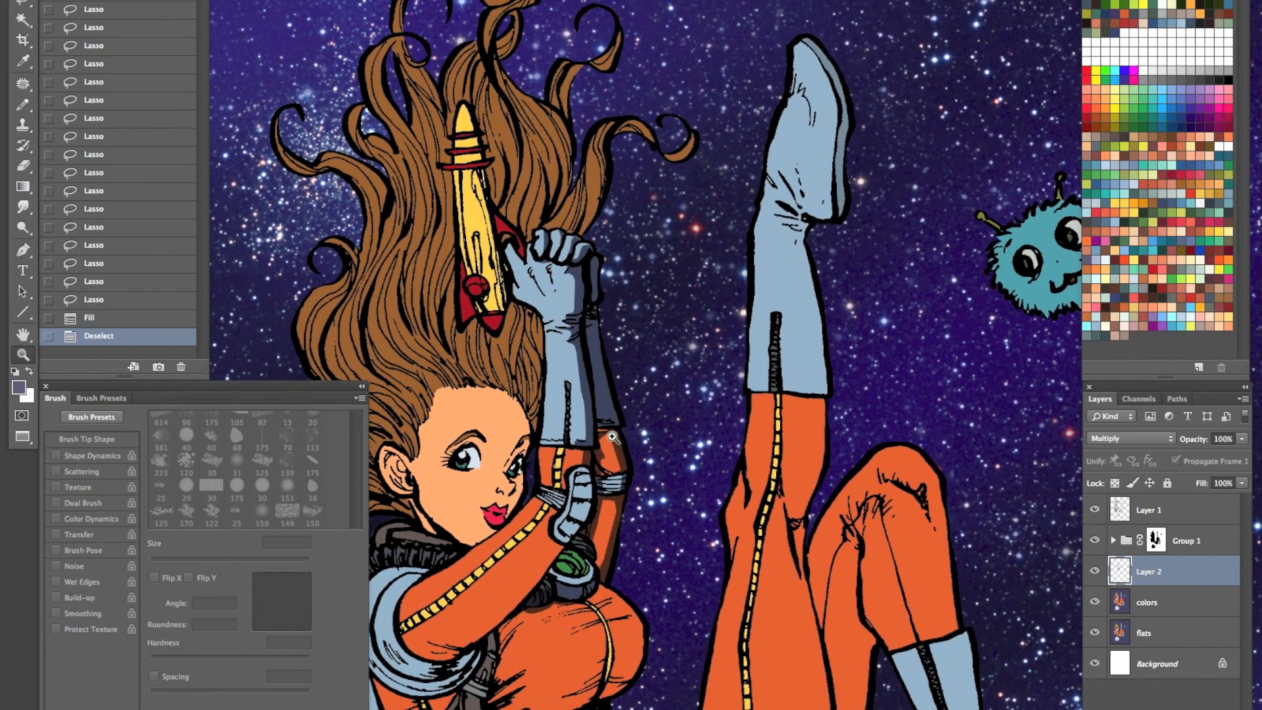
pyautogui.click(608, 413)
pyautogui.press('l')
pyautogui.moveTo(603, 414)
pyautogui.mouseDown()
pyautogui.moveTo(555, 391)
pyautogui.moveTo(608, 413)
pyautogui.mouseUp()
pyautogui.hotkey('alt', 'BackSpace')
pyautogui.press('super+d')
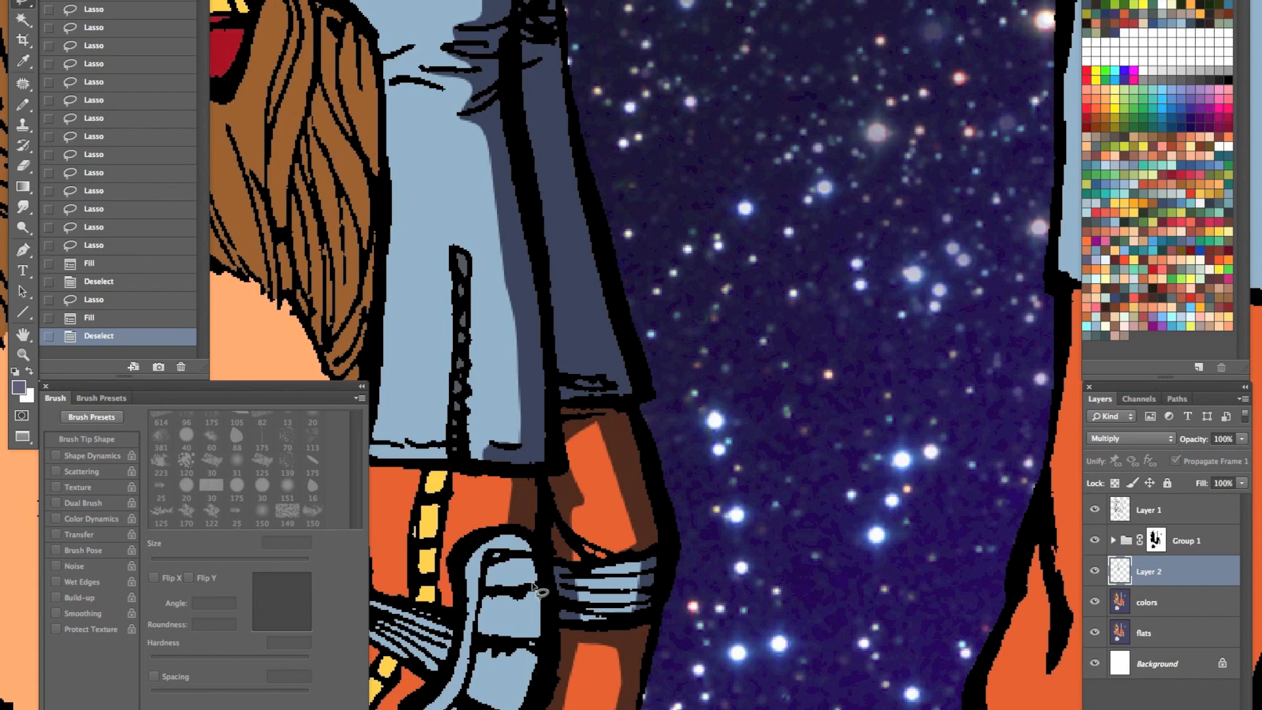
# - Lower the Multiply shadow layer's opacity, trying 50% and settling on 60%
pyautogui.press('space')
pyautogui.press('5')
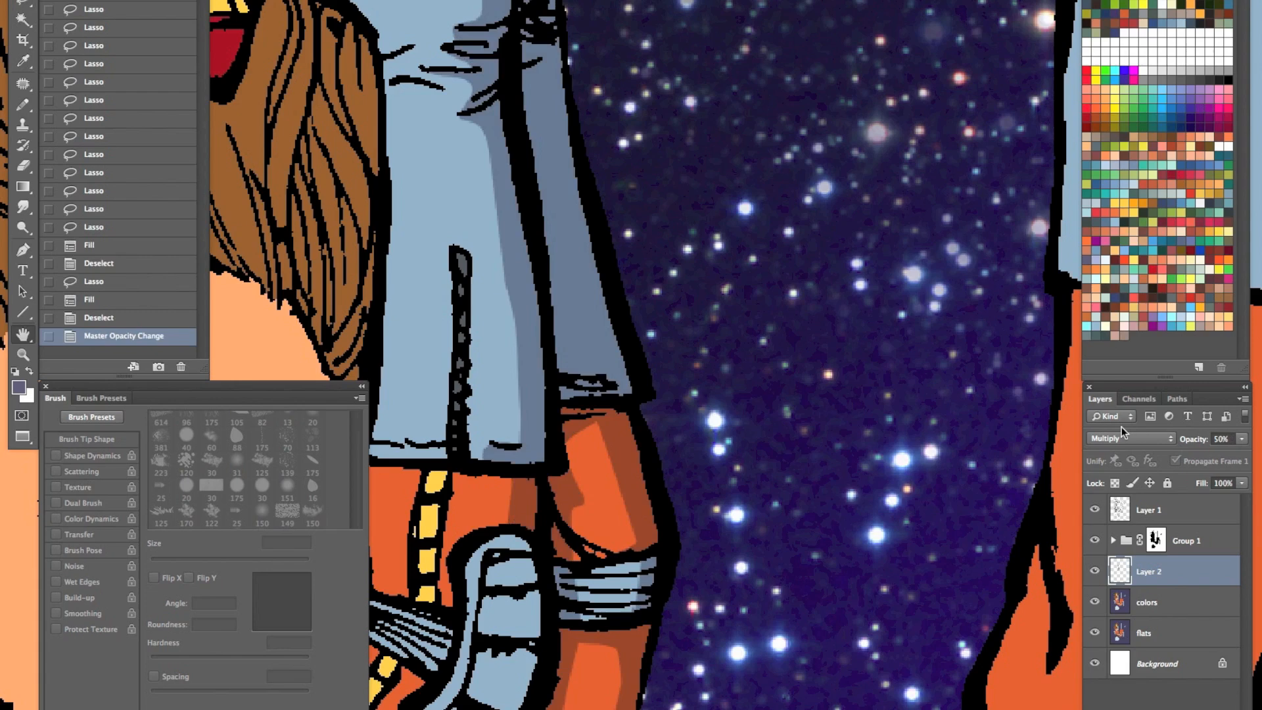
pyautogui.press('super+minus')
pyautogui.press('super+minus')
pyautogui.press('super+minus')
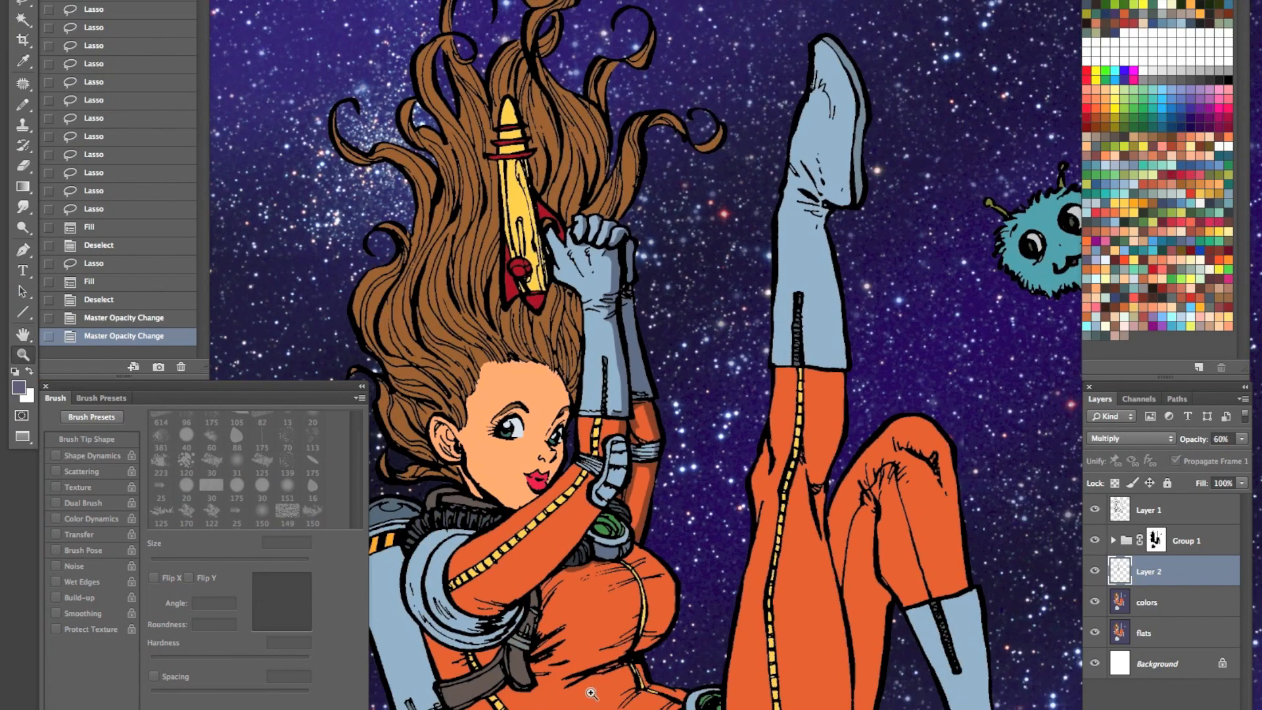
# - Lasso the shaded side of the ribbed blue elbow pad and fill it with the shadow color
pyautogui.click(634, 473)
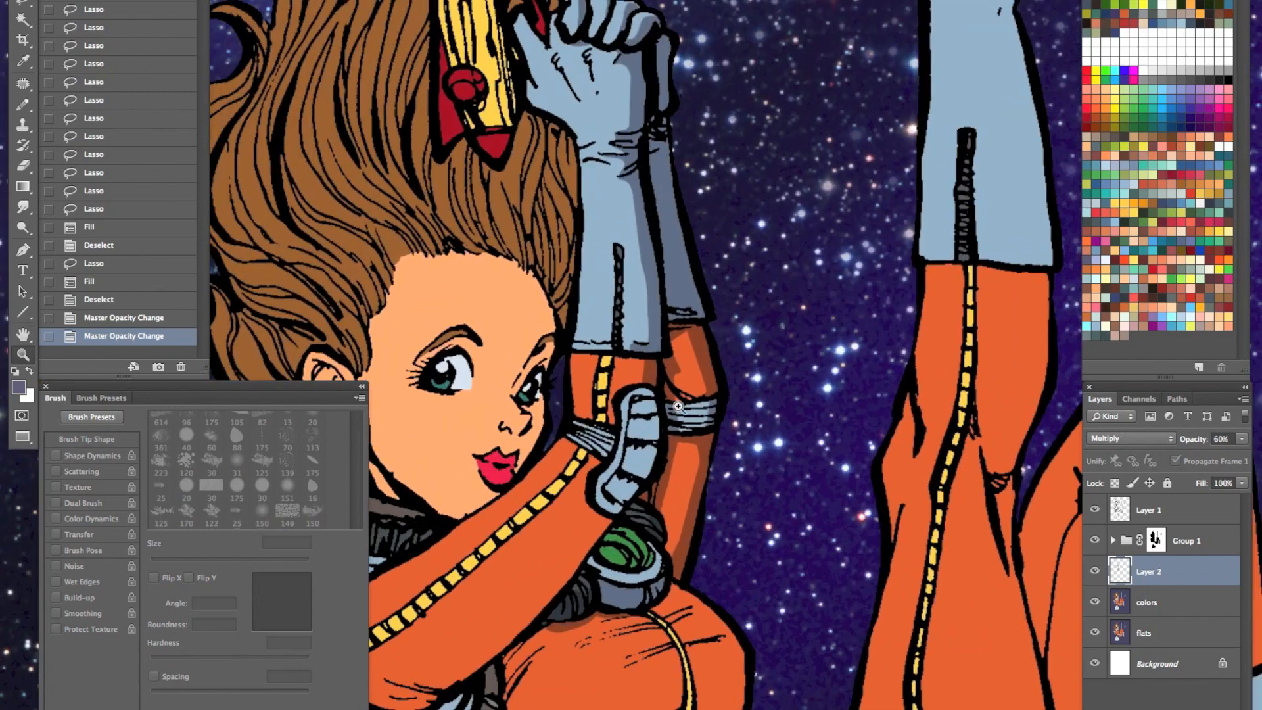
pyautogui.press('l')
pyautogui.moveTo(630, 419)
pyautogui.mouseDown()
pyautogui.moveTo(659, 446)
pyautogui.moveTo(635, 460)
pyautogui.moveTo(610, 523)
pyautogui.moveTo(660, 470)
pyautogui.moveTo(670, 421)
pyautogui.moveTo(657, 376)
pyautogui.mouseUp()
pyautogui.hotkey('alt', 'BackSpace')
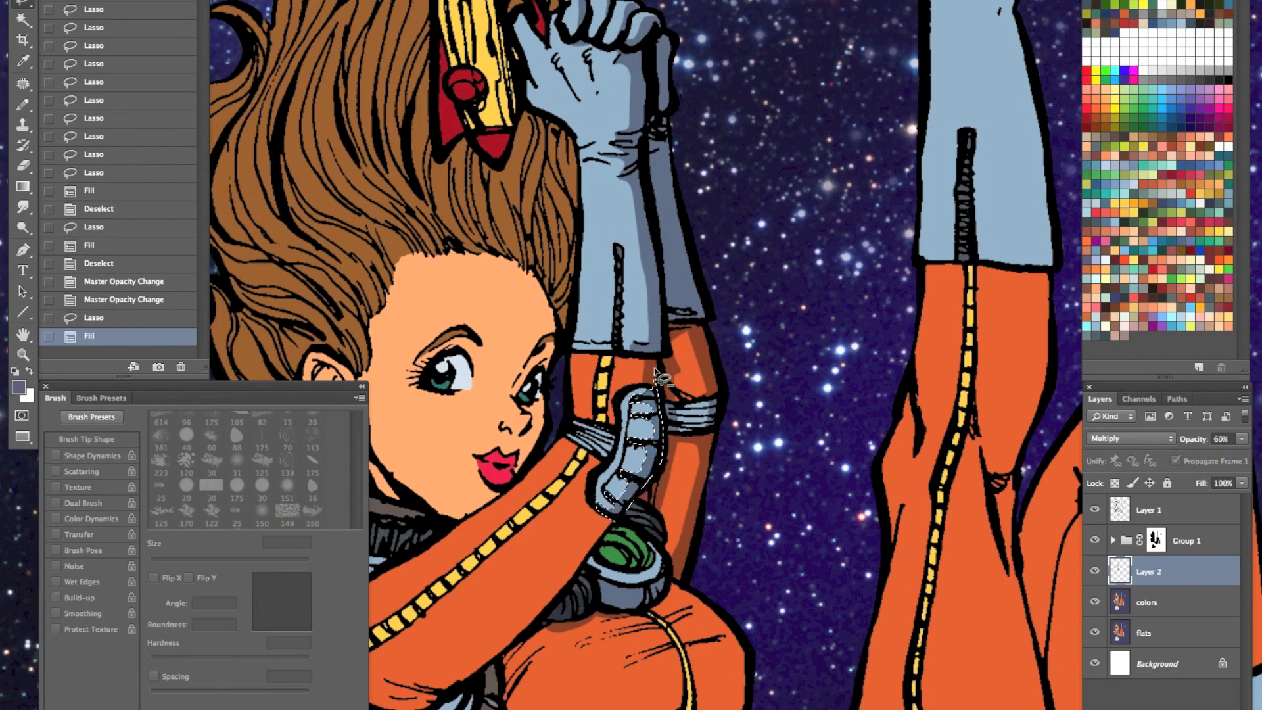
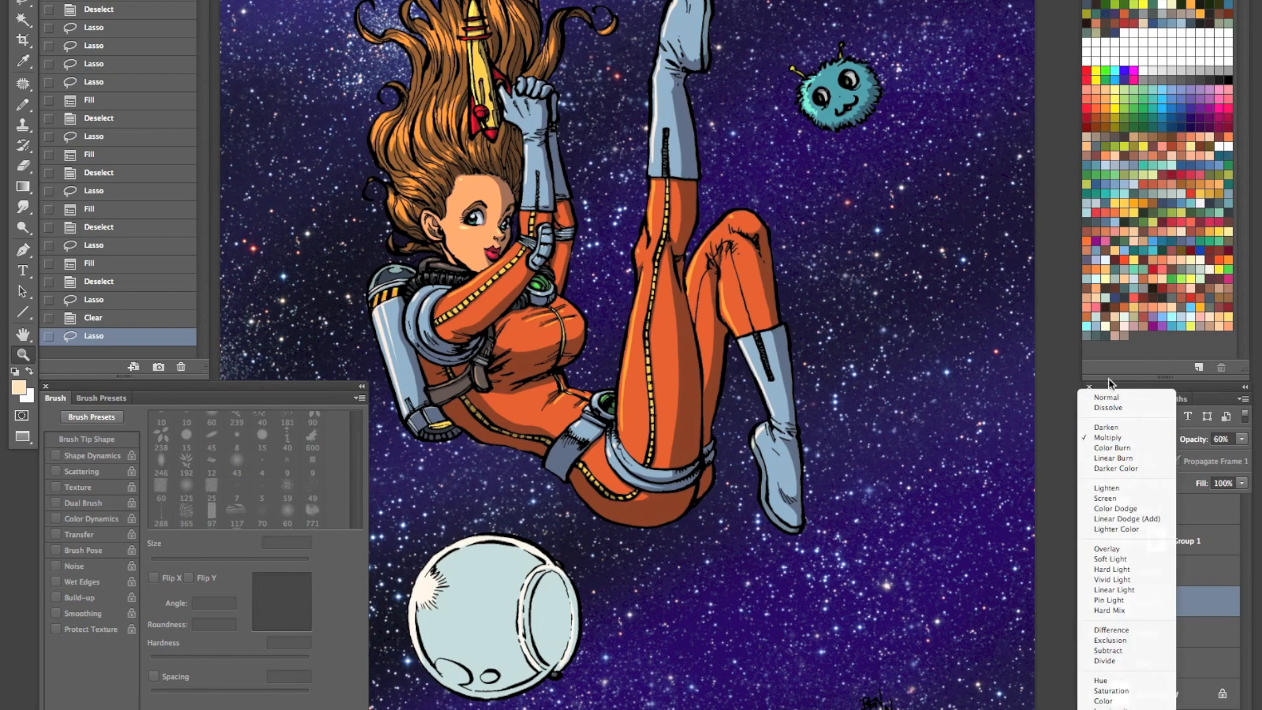
# - Set the shadow layer temporarily to Normal blending, sample its purple-gray as the foreground color, and undo the blending change
pyautogui.click(1110, 397)
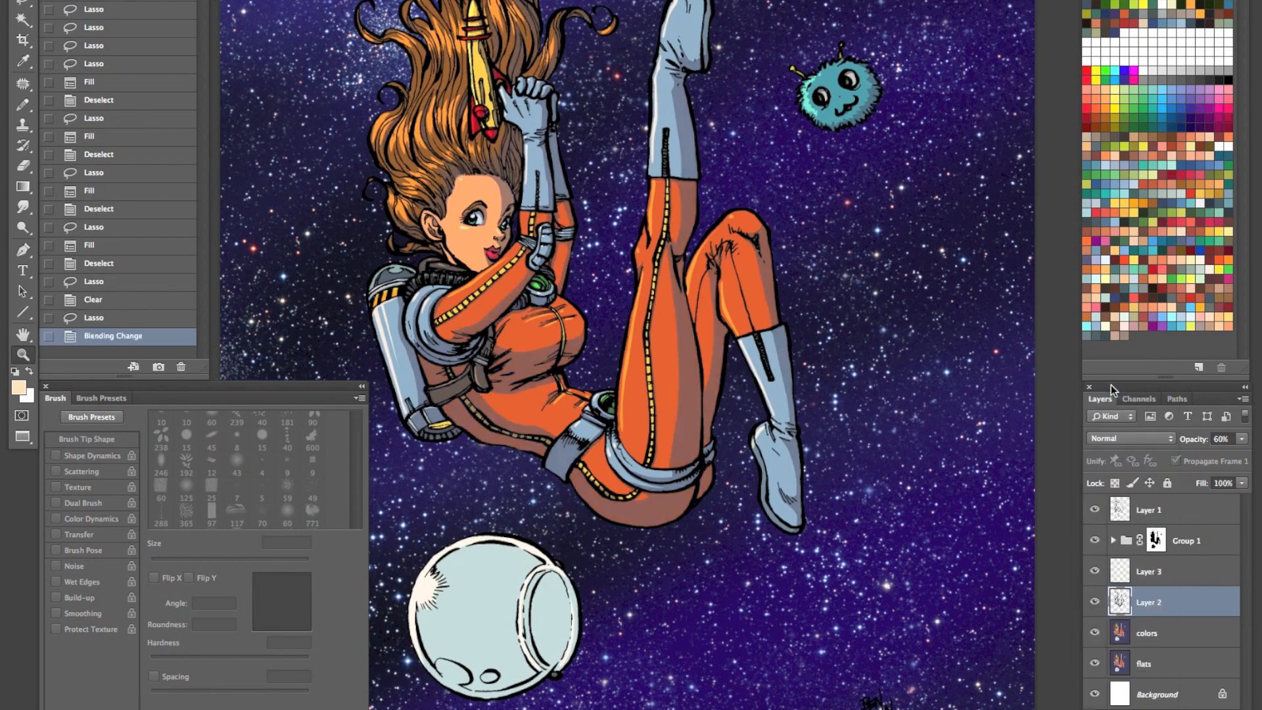
pyautogui.press('h')
pyautogui.press('0')
pyautogui.press('i')
pyautogui.click(686, 344)
pyautogui.press('super+z')
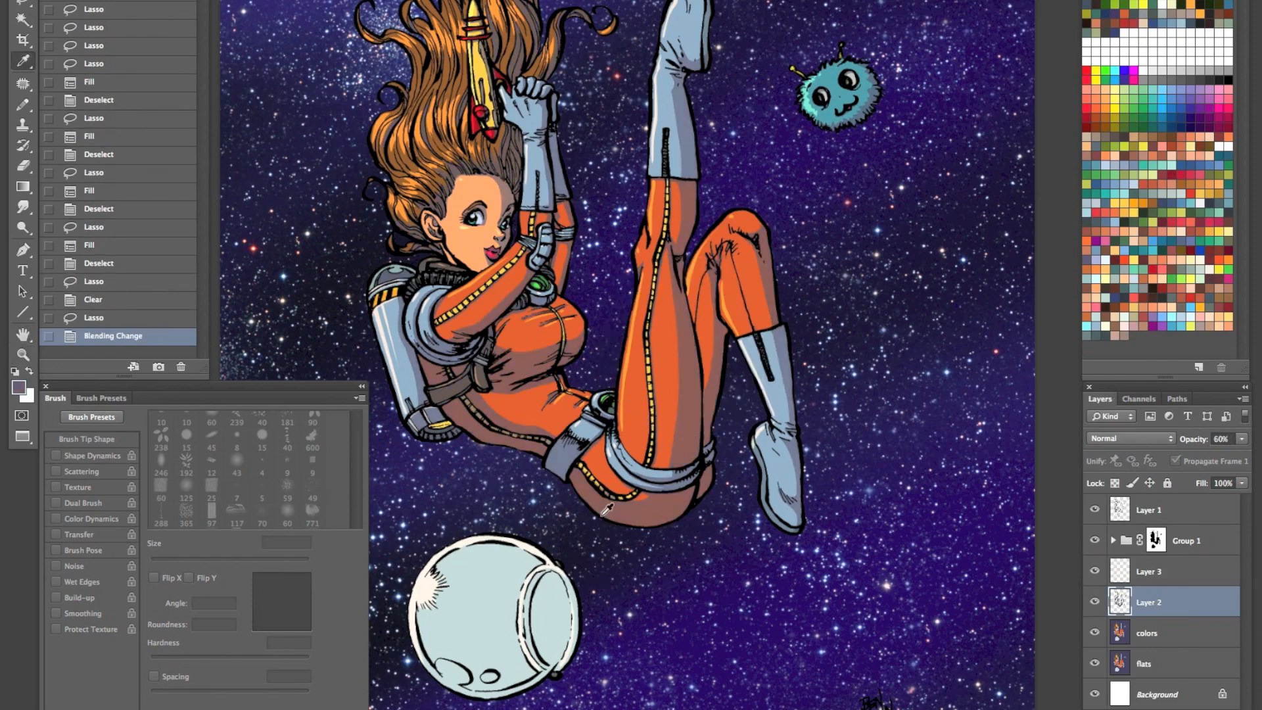
pyautogui.press('super+alt+z')
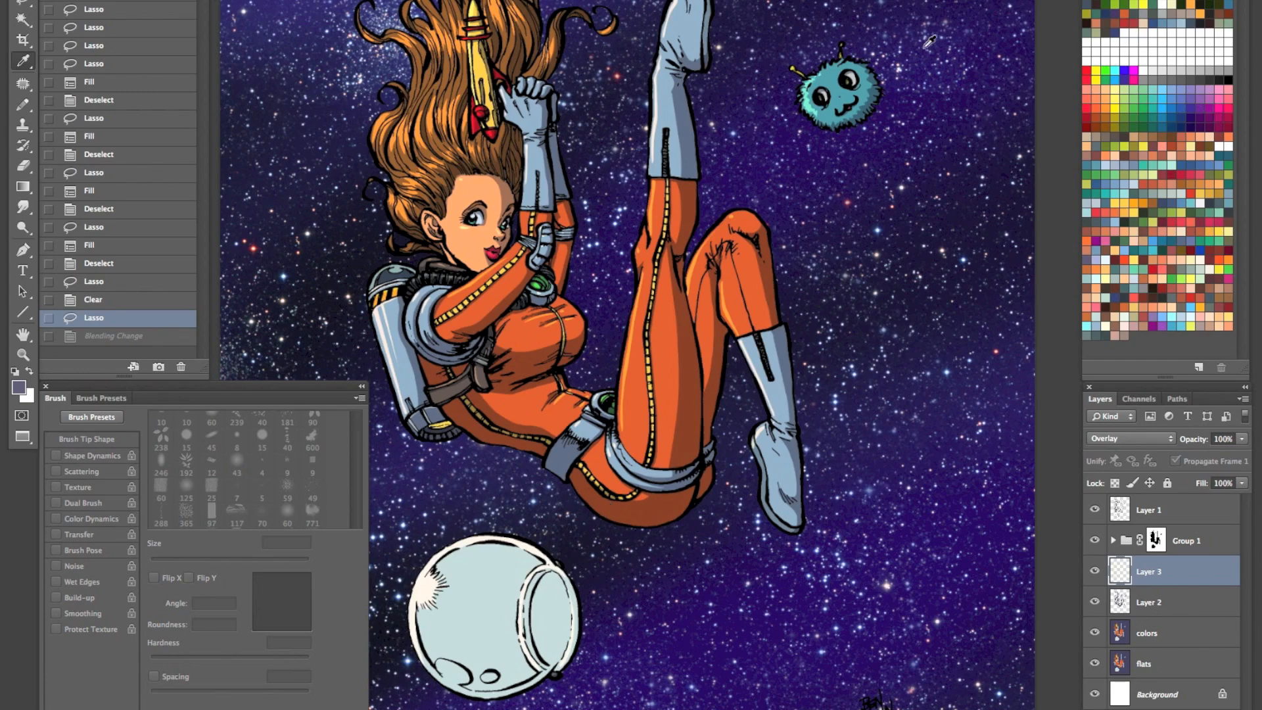
# - Add a new layer directly above the Layer 2 shadow layer with its blending mode set to Multiply
pyautogui.press('z')
pyautogui.moveTo(674, 306); pyautogui.dragTo(802, 262)
pyautogui.press('i')
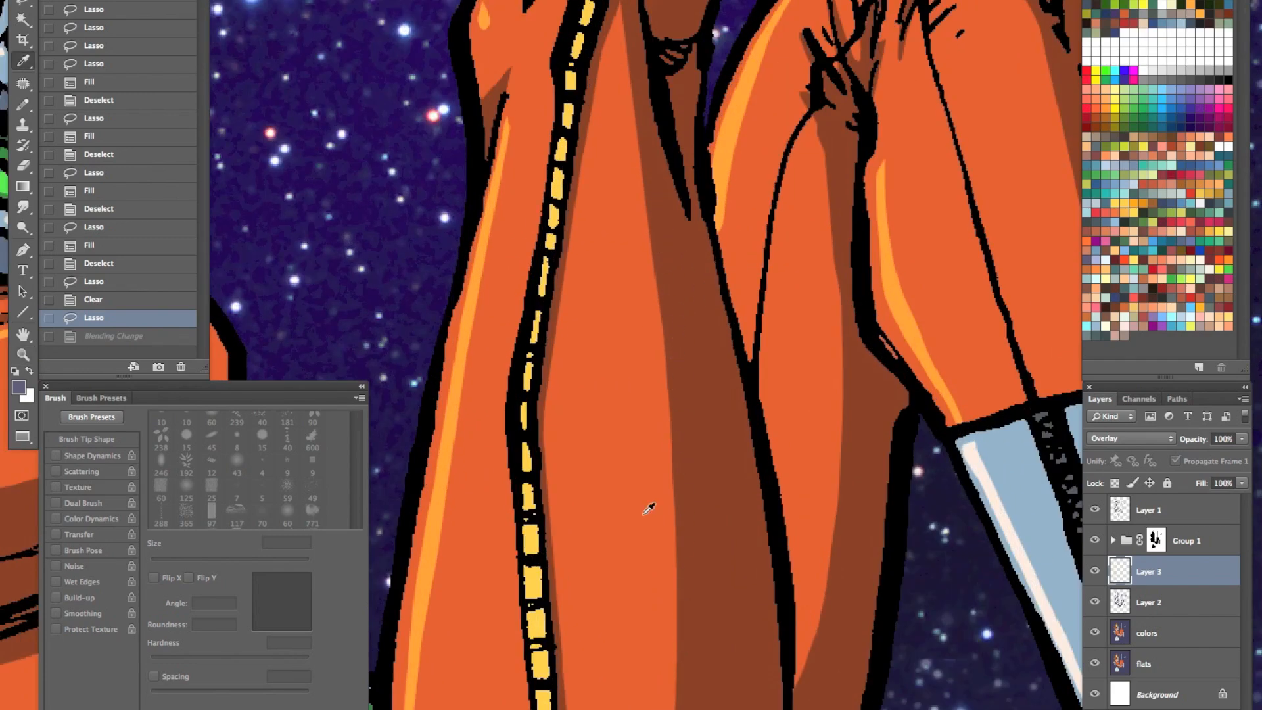
pyautogui.click(1158, 606)
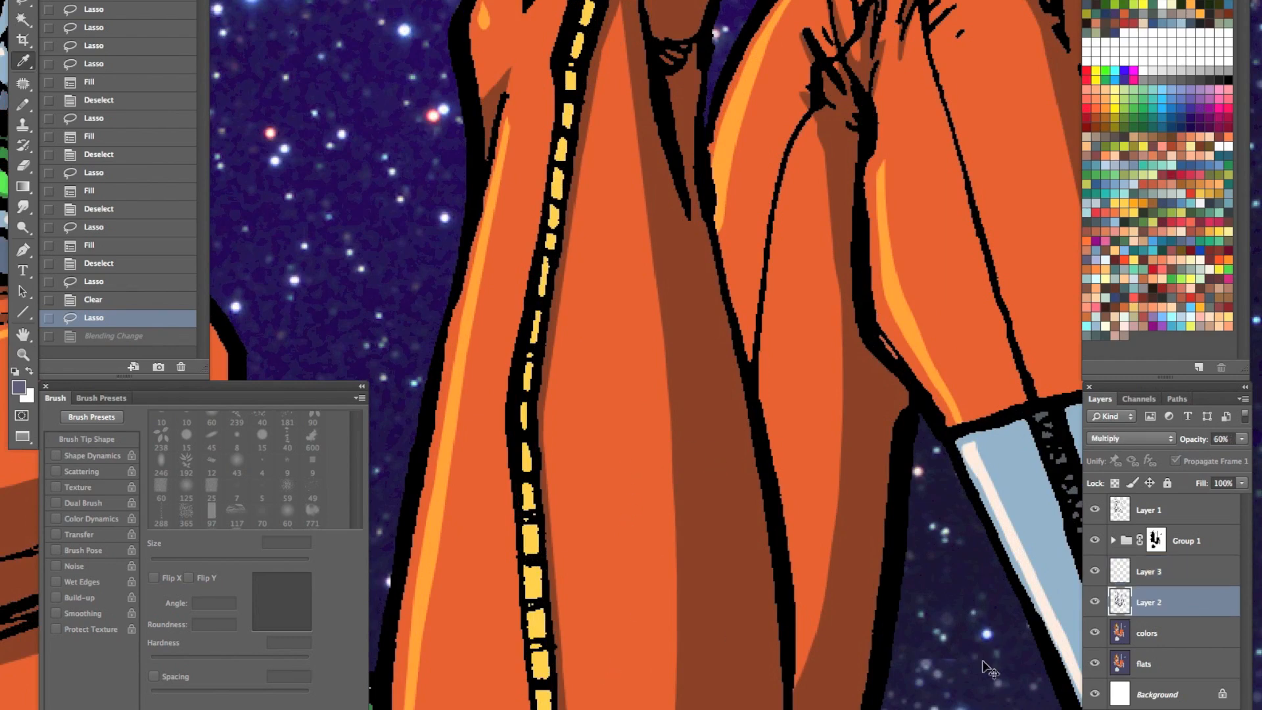
pyautogui.press('super+shift+n')
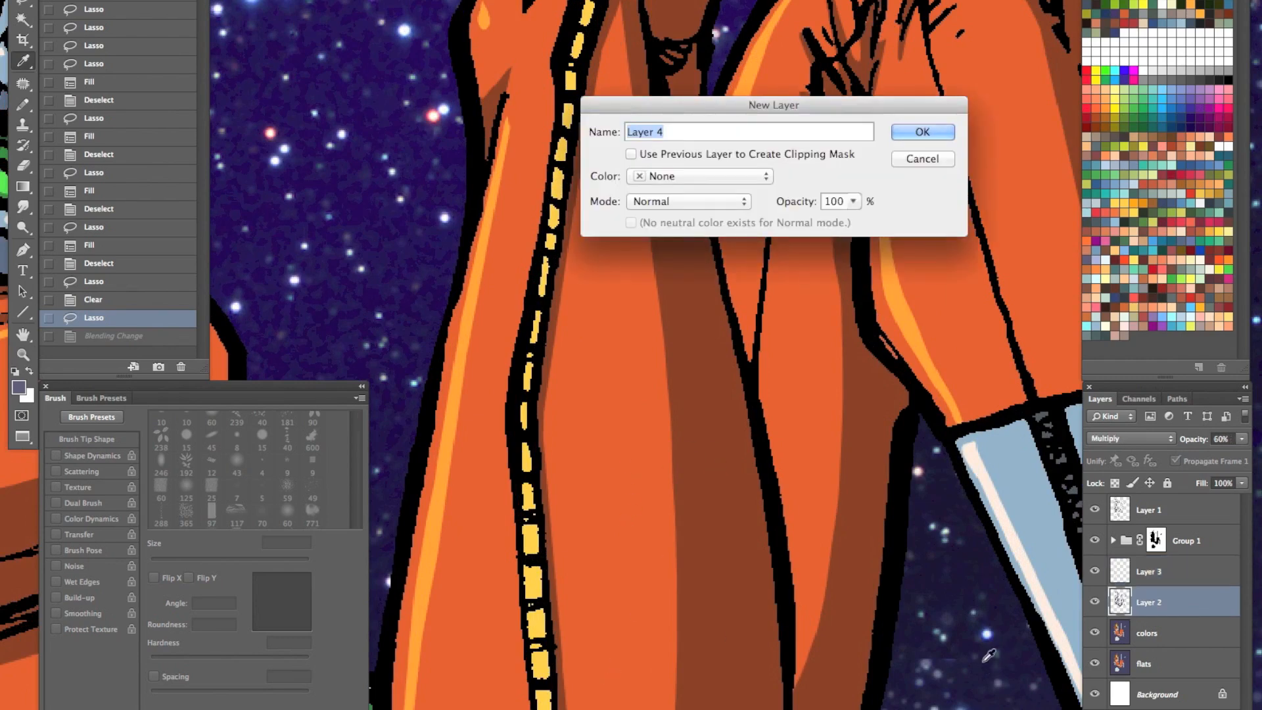
pyautogui.click(707, 204)
pyautogui.click(682, 241)
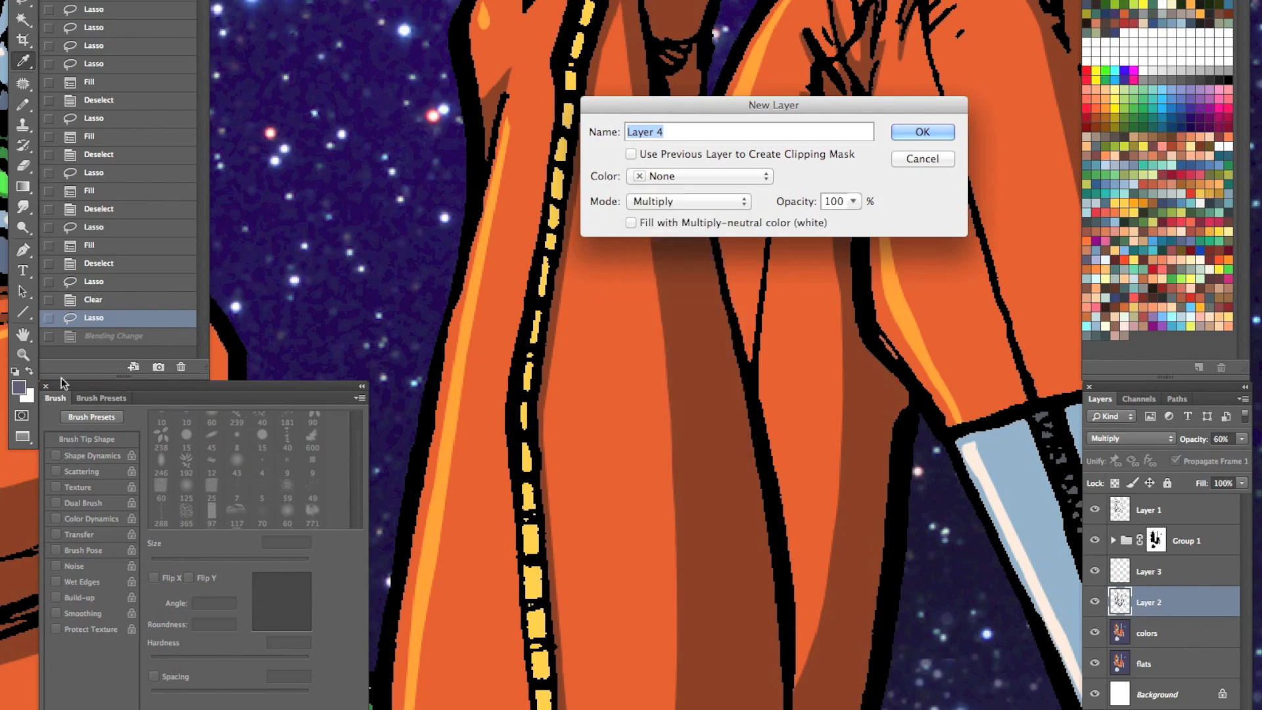
pyautogui.click(918, 134)
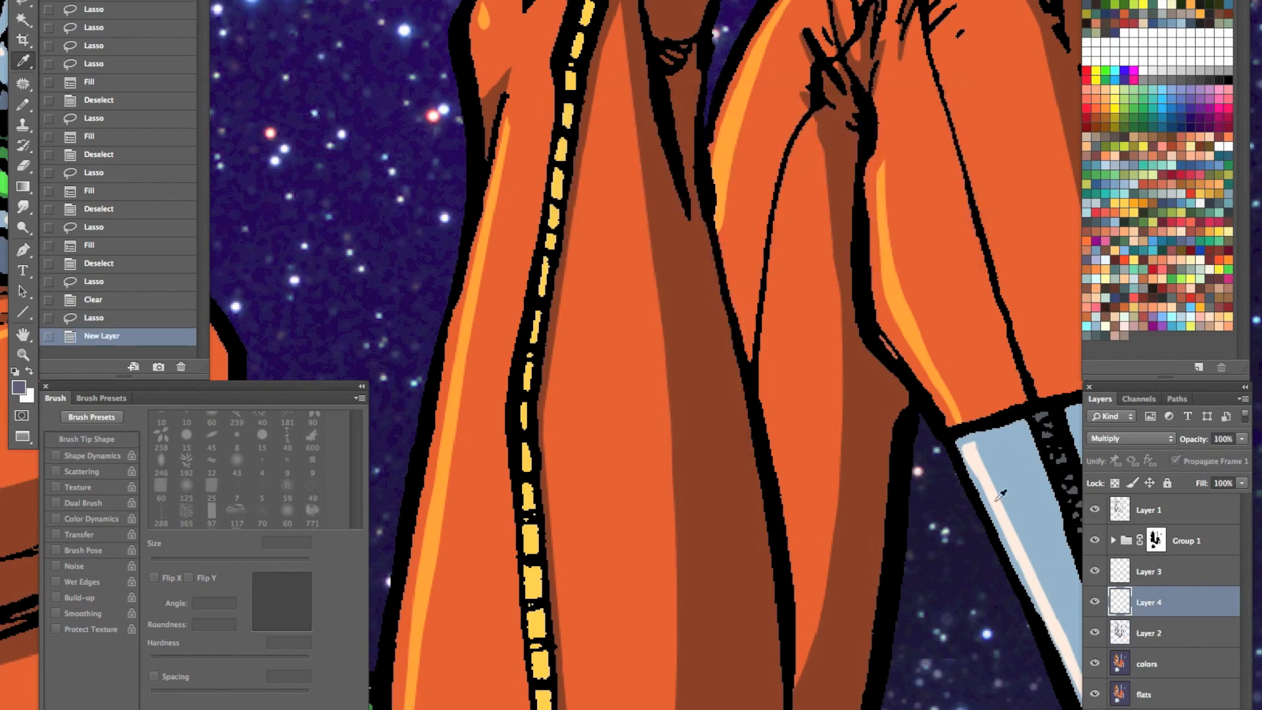
# - Try filling a thin Lasso-selected strip along the raised thigh's shadow edge with the purple-gray on the new layer
pyautogui.press('l')
pyautogui.click(622, 4)
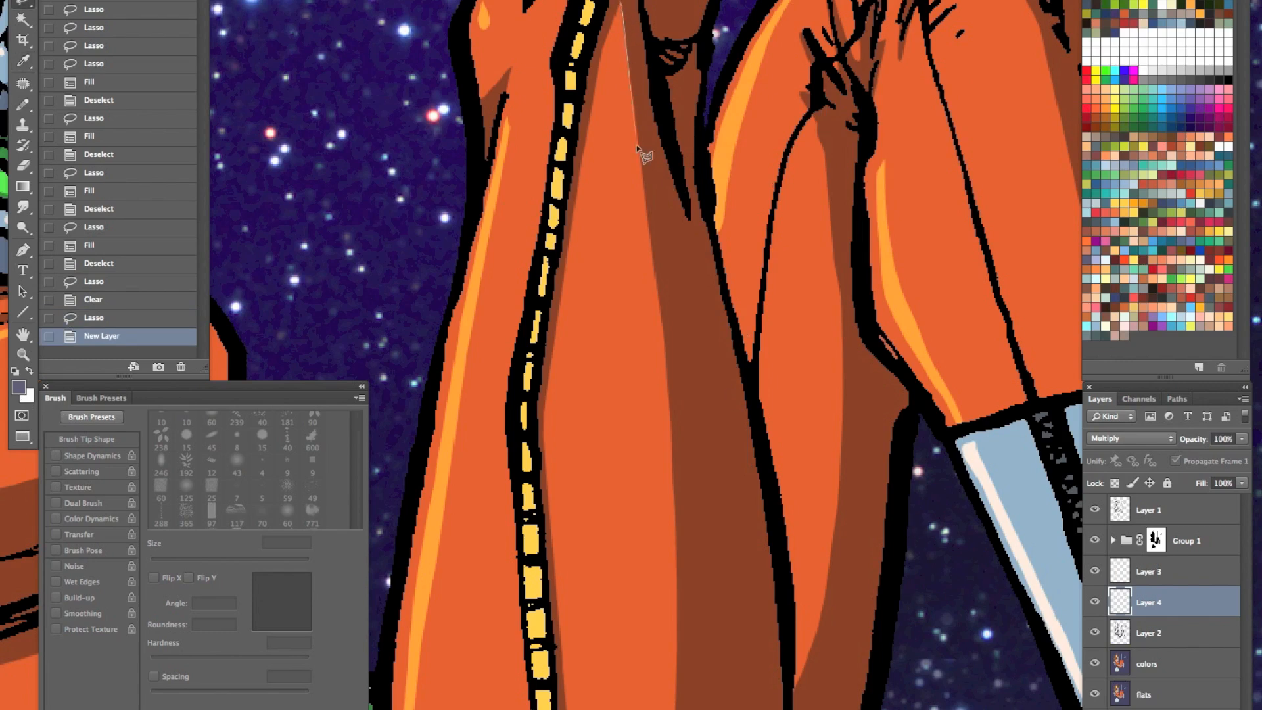
pyautogui.click(653, 266)
pyautogui.click(681, 565)
pyautogui.click(678, 455)
pyautogui.click(670, 322)
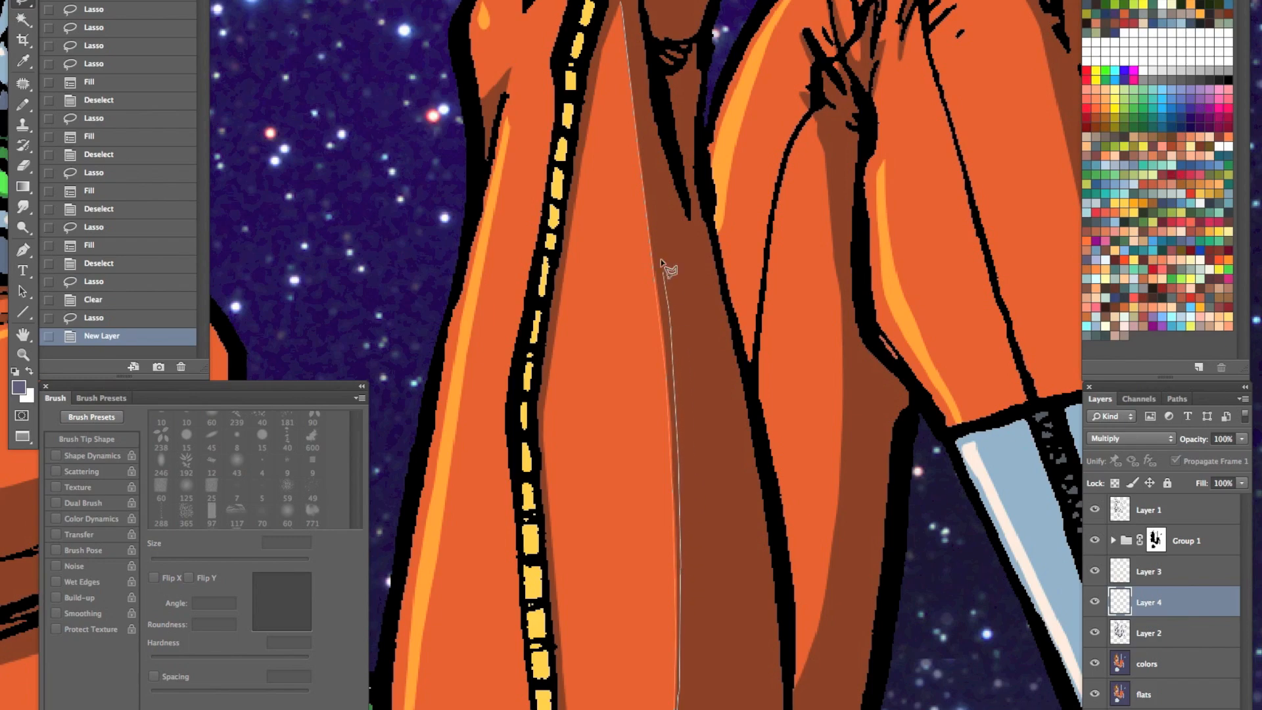
pyautogui.click(622, 2)
pyautogui.moveTo(713, 673); pyautogui.dragTo(746, 193)
pyautogui.keyDown('shift'); pyautogui.click(711, 199); pyautogui.keyUp('shift')
pyautogui.moveTo(701, 322); pyautogui.dragTo(691, 389)
pyautogui.moveTo(665, 544)
pyautogui.mouseDown()
pyautogui.moveTo(676, 552)
pyautogui.moveTo(724, 262)
pyautogui.moveTo(719, 132)
pyautogui.mouseUp()
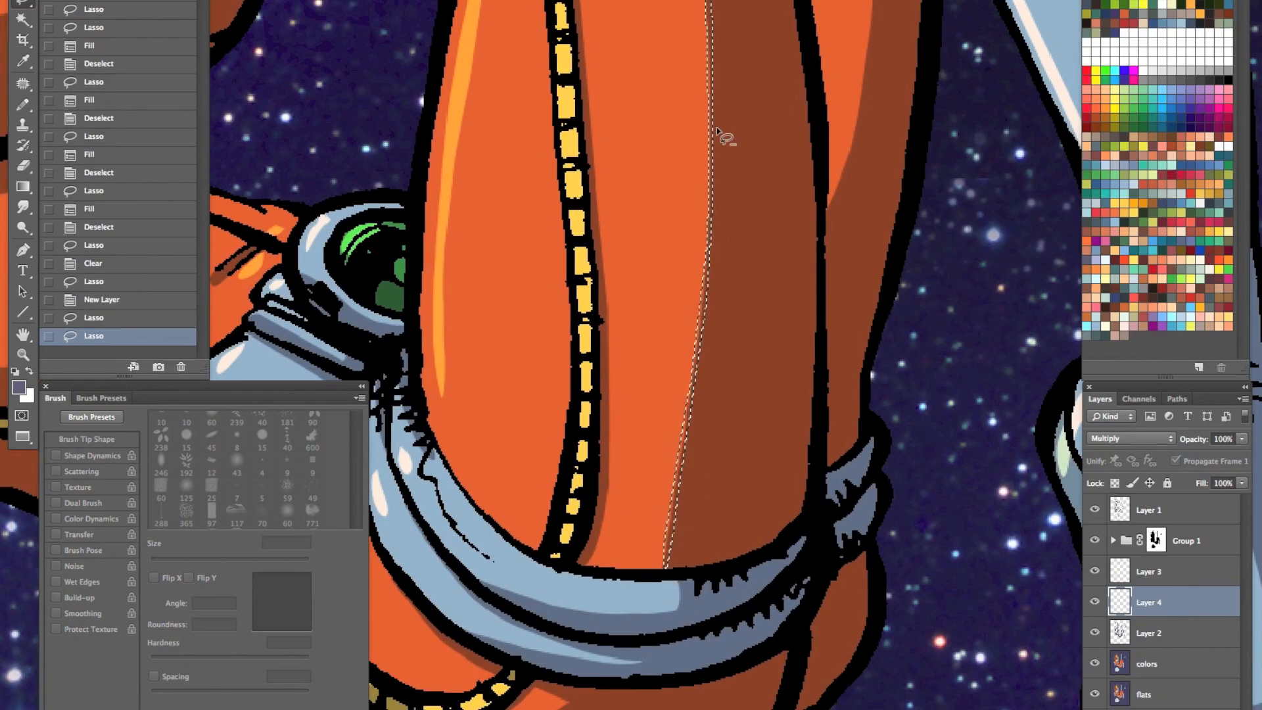
pyautogui.hotkey('alt', 'BackSpace')
pyautogui.press('super+d')
pyautogui.press('z')
pyautogui.keyDown('alt'); pyautogui.click(746, 447); pyautogui.keyUp('alt')
pyautogui.moveTo(759, 455); pyautogui.dragTo(691, 546)
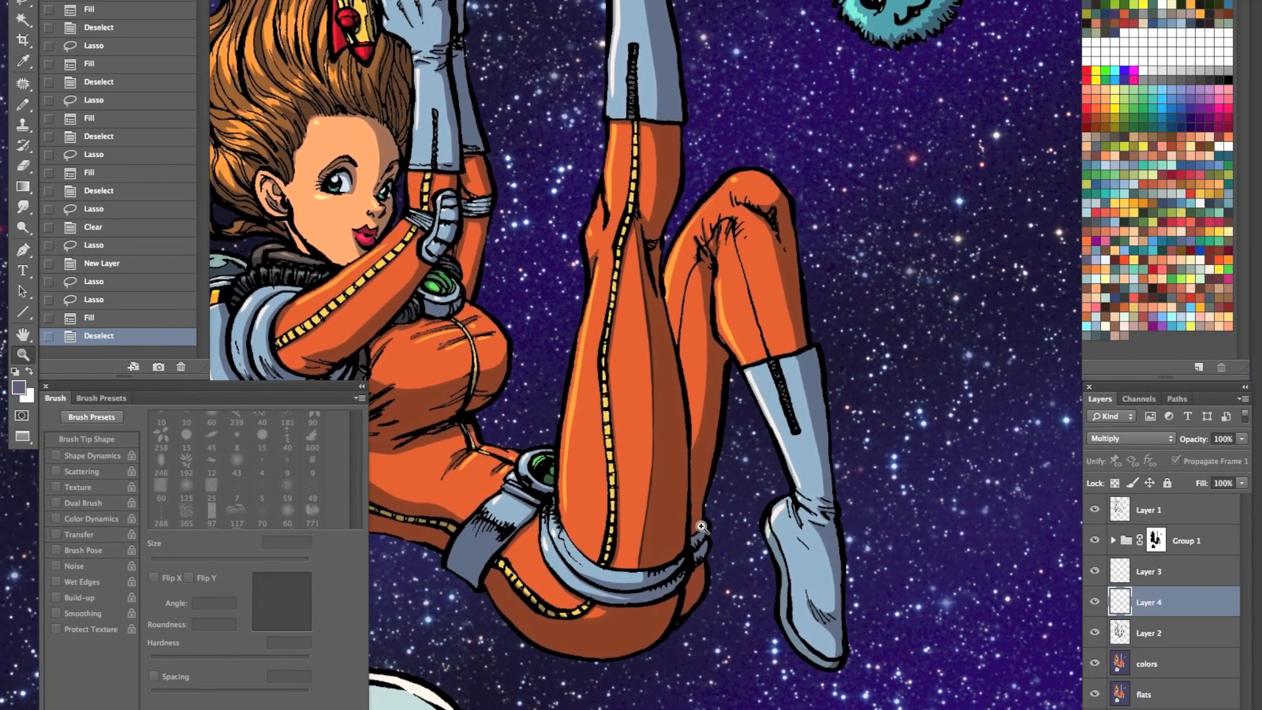
# - Try 50% opacity on the new layer, undo that change and the thigh strip's fill, and clear the selection
pyautogui.press('5')
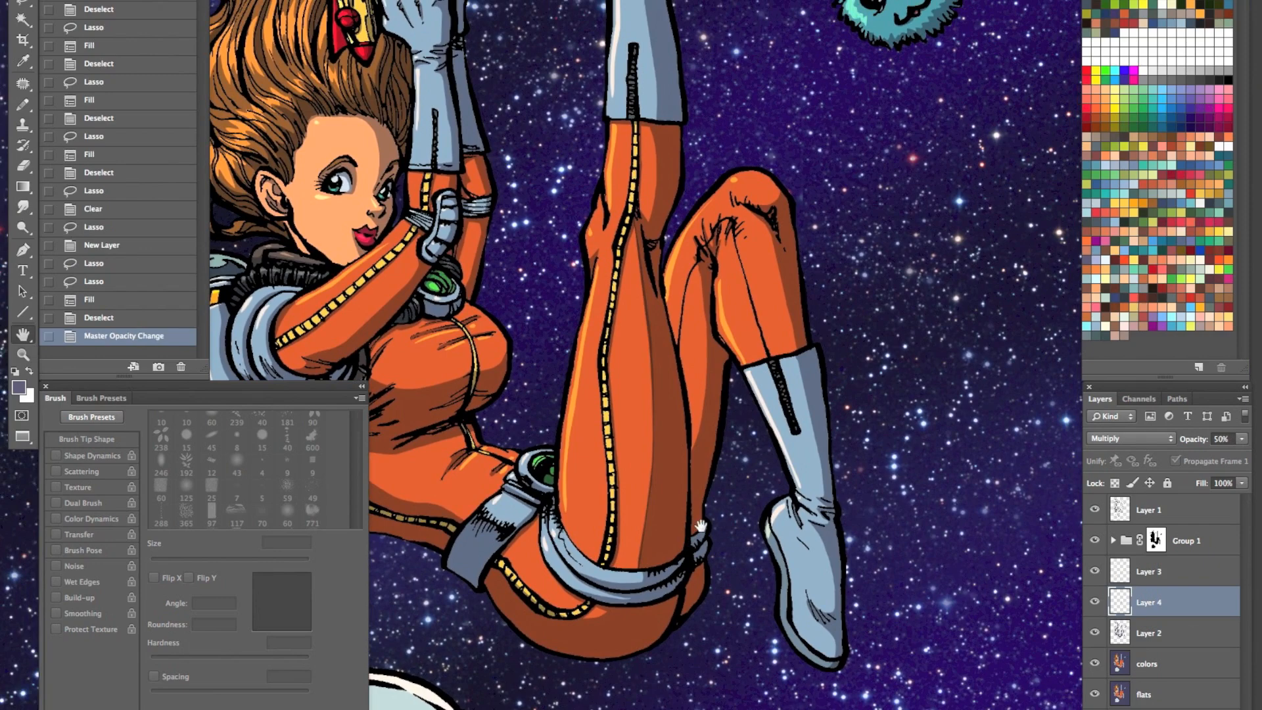
pyautogui.press('super+alt+z')
pyautogui.press('super+alt+z')
pyautogui.press('super+alt+z')
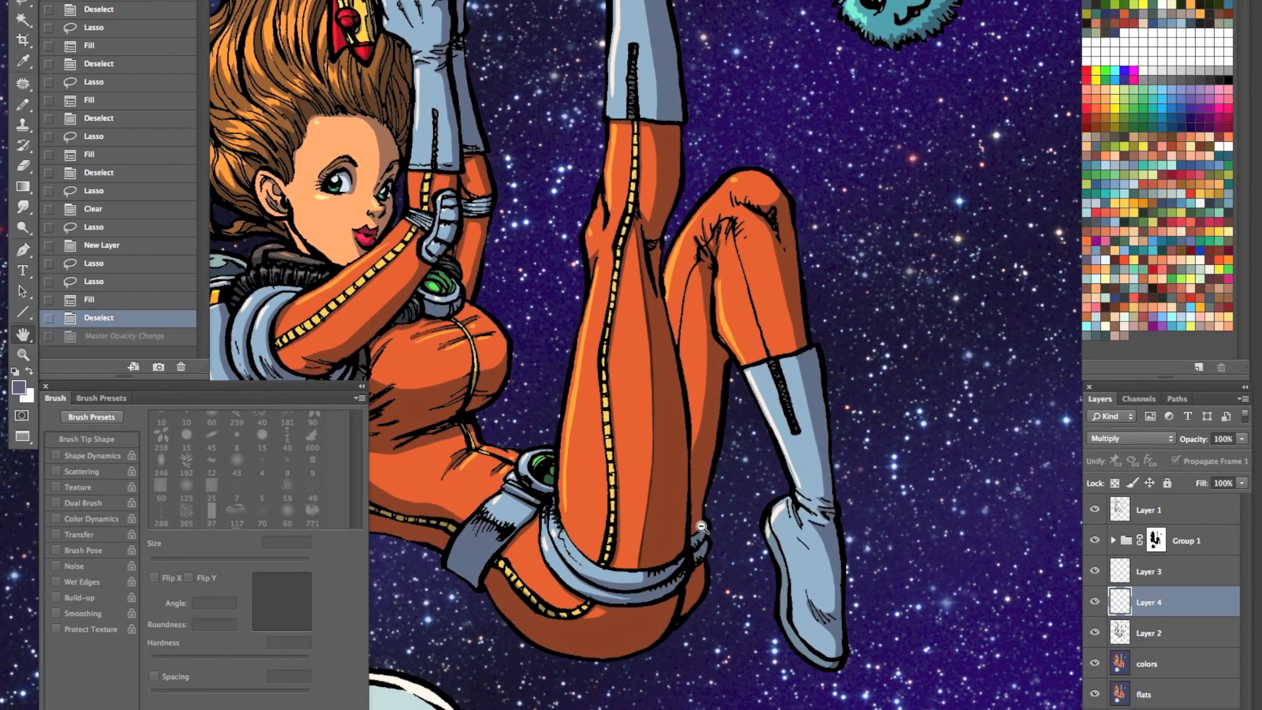
pyautogui.press('super+d')
# - Lasso a narrow strip along the raised thigh's shadow edge, fill it with purple-gray, deselect, and set the layer's opacity to 50%
pyautogui.press('z')
pyautogui.click(676, 325)
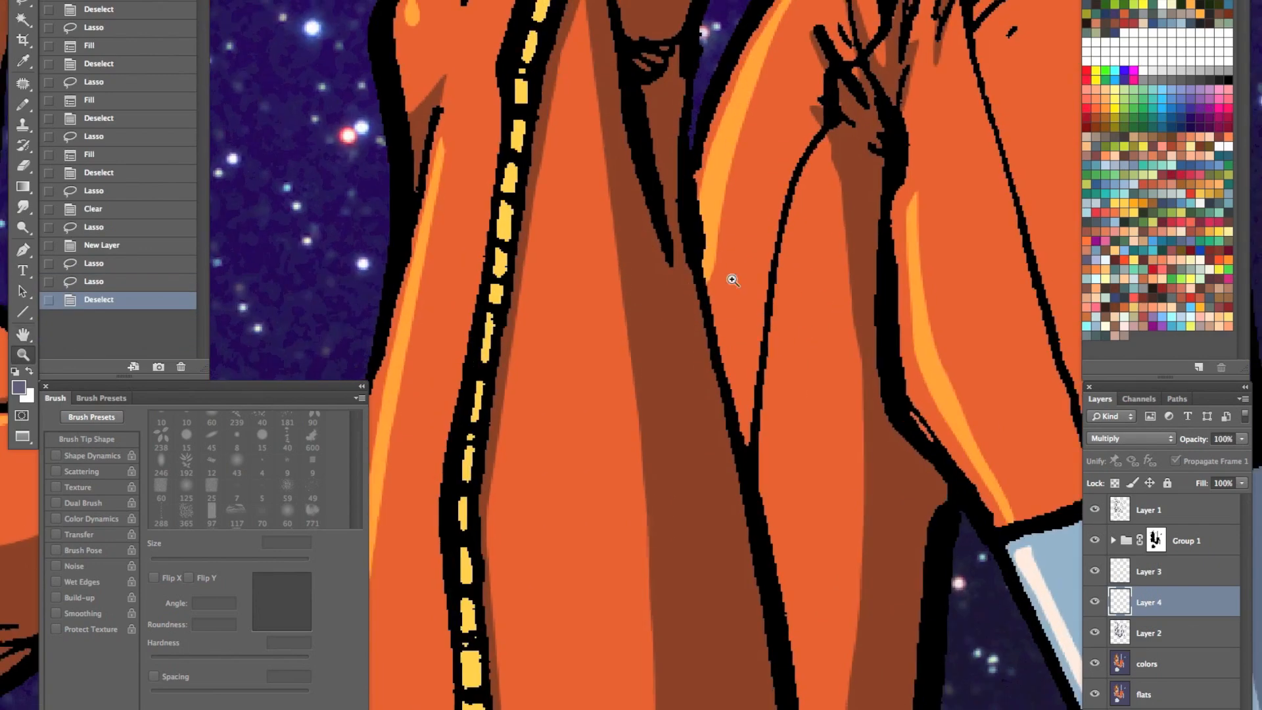
pyautogui.press('l')
pyautogui.press('z')
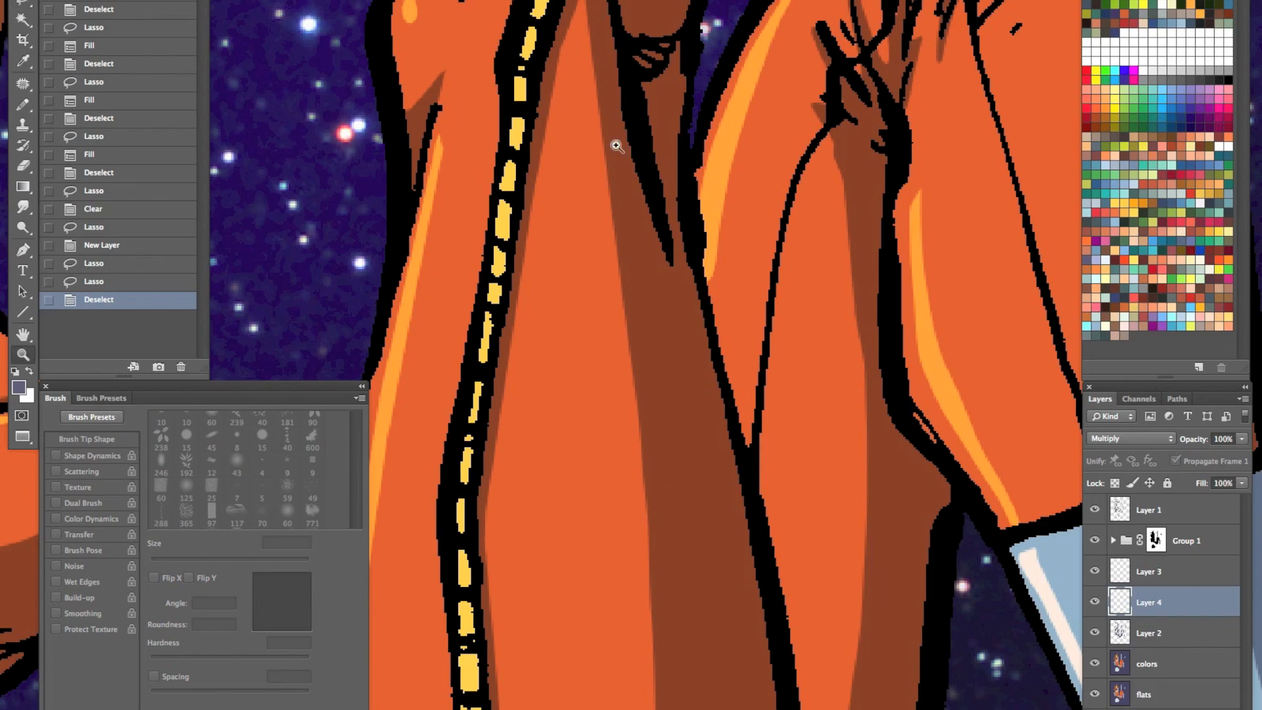
pyautogui.keyDown('alt'); pyautogui.click(618, 146); pyautogui.keyUp('alt')
pyautogui.press('l')
pyautogui.moveTo(621, 83)
pyautogui.mouseDown()
pyautogui.moveTo(655, 412)
pyautogui.moveTo(656, 535)
pyautogui.moveTo(641, 708)
pyautogui.mouseUp()
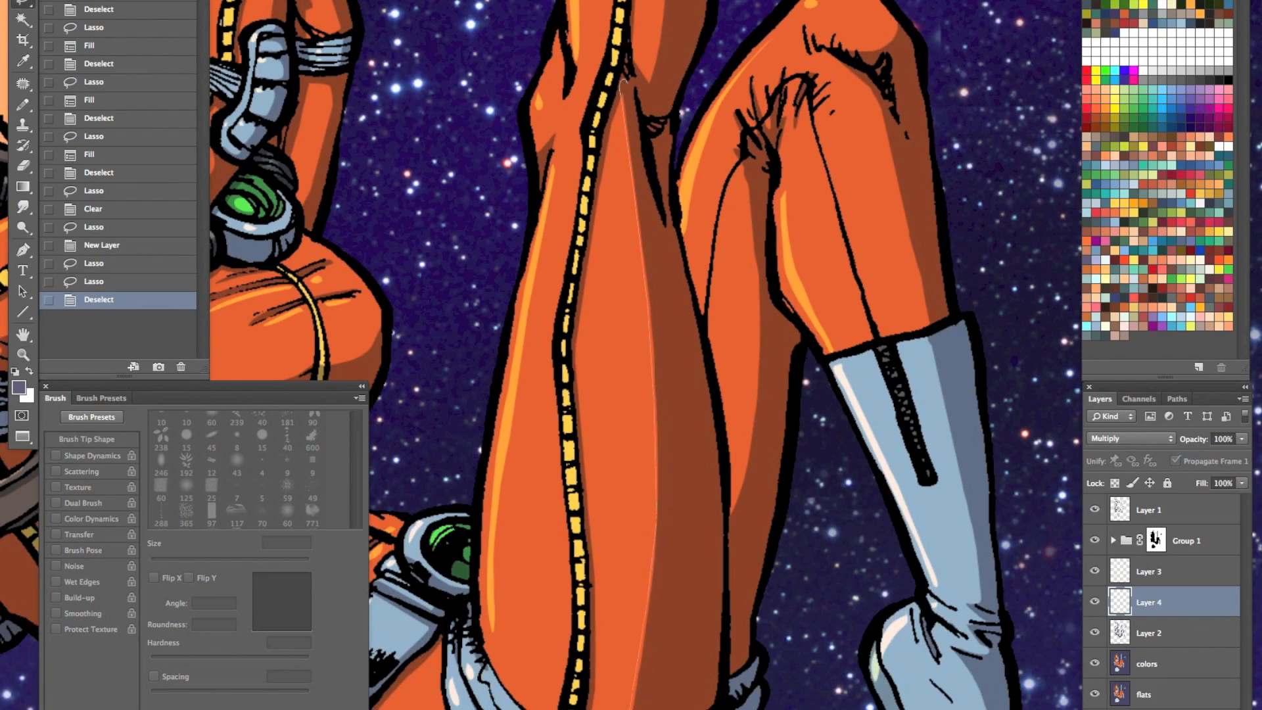
pyautogui.moveTo(661, 556)
pyautogui.mouseDown()
pyautogui.moveTo(662, 282)
pyautogui.moveTo(629, 78)
pyautogui.mouseUp()
pyautogui.hotkey('alt', 'BackSpace')
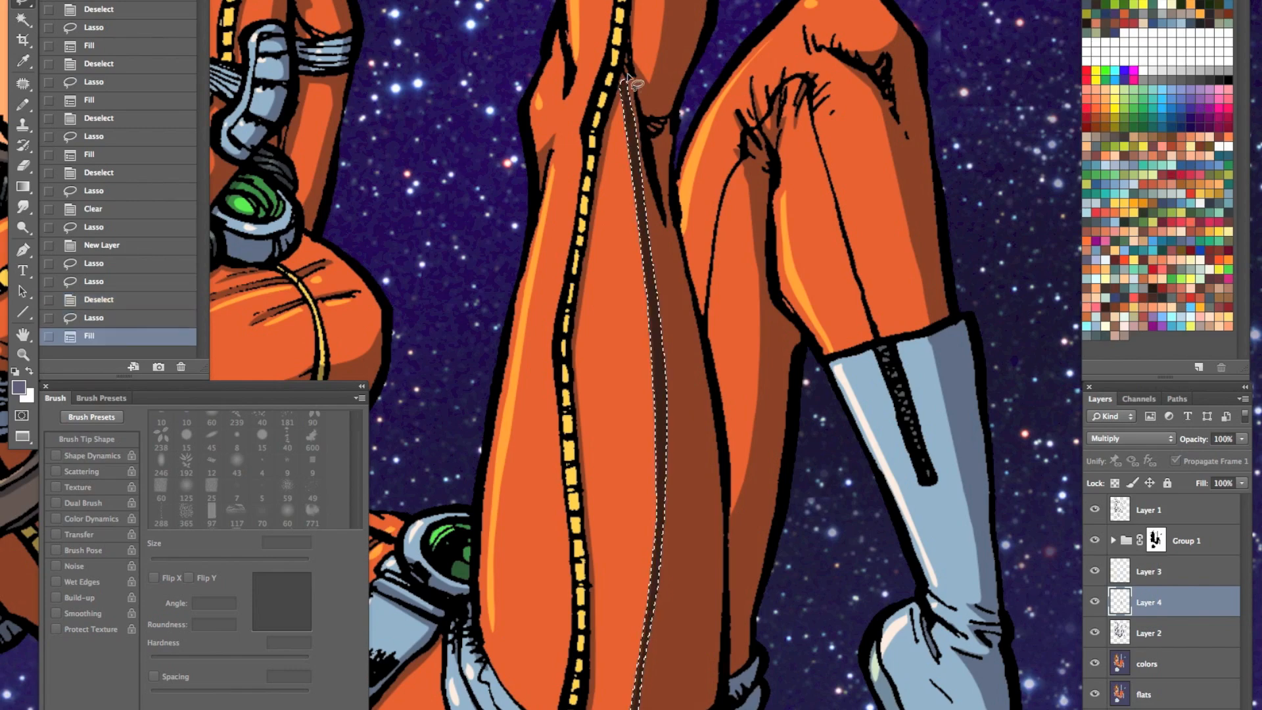
pyautogui.hotkey('ctrl', 'd')
pyautogui.press('5')
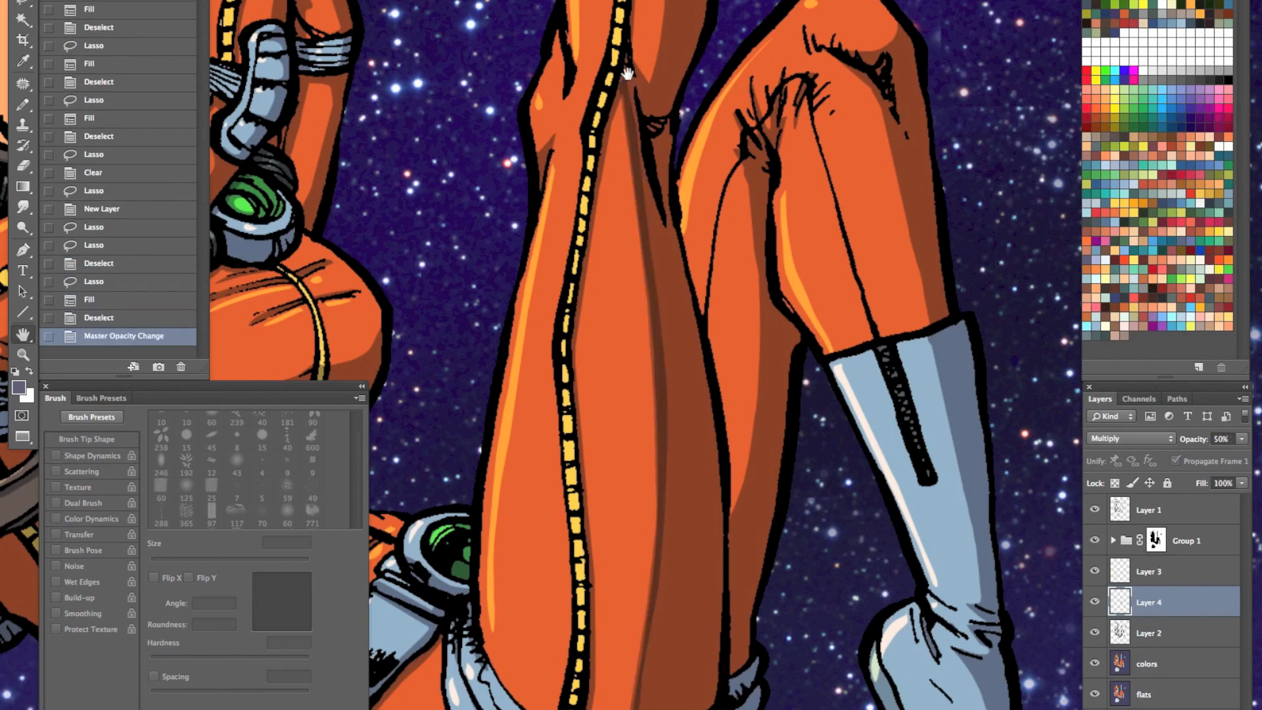
# - Lasso strips along the shadow edges of the raised lower leg, boot shaft and foot, fill them with purple-gray and deselect
pyautogui.moveTo(752, 218); pyautogui.dragTo(736, 515)
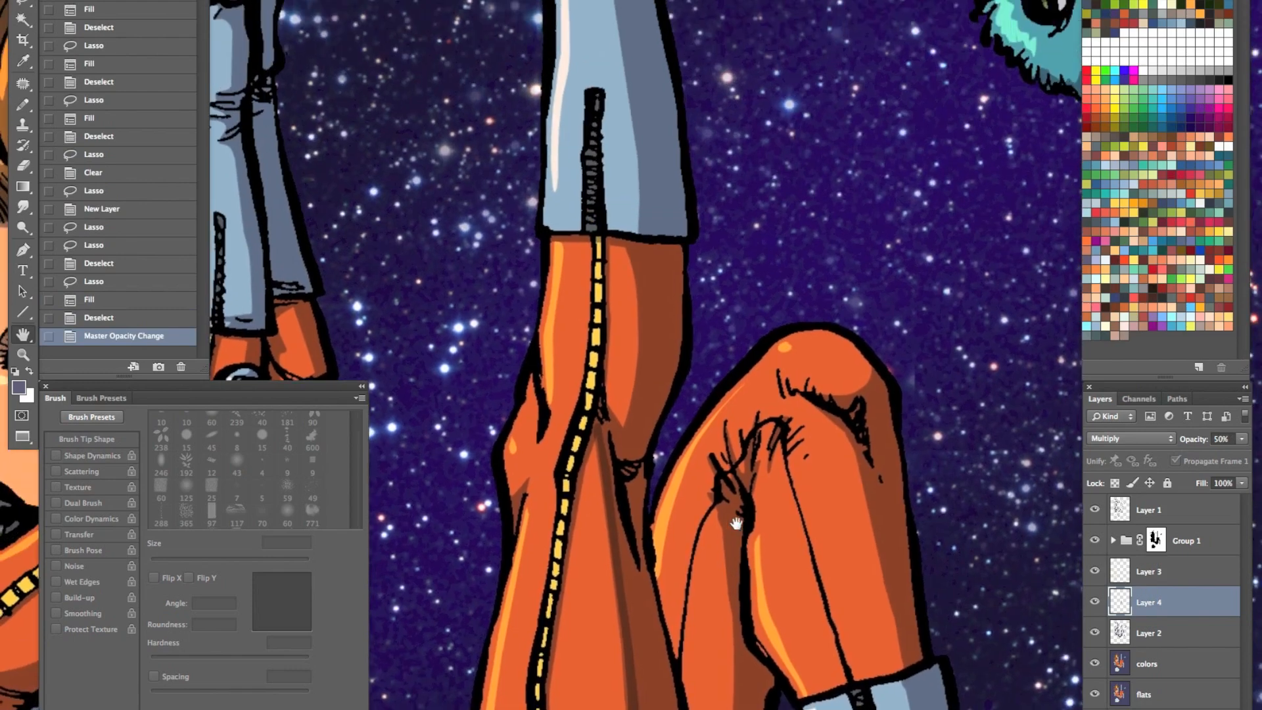
pyautogui.moveTo(626, 250)
pyautogui.mouseDown()
pyautogui.moveTo(634, 336)
pyautogui.moveTo(620, 413)
pyautogui.moveTo(601, 399)
pyautogui.moveTo(616, 424)
pyautogui.moveTo(640, 363)
pyautogui.moveTo(641, 250)
pyautogui.mouseUp()
pyautogui.moveTo(703, 204); pyautogui.dragTo(658, 479)
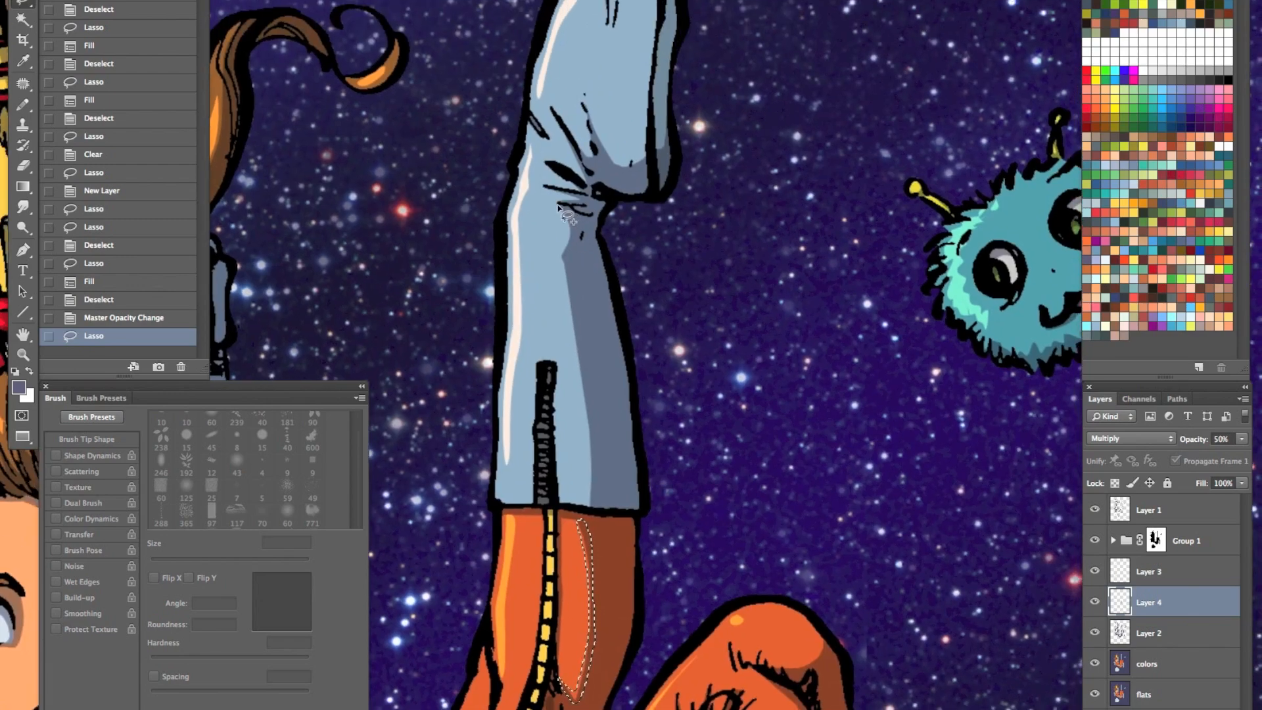
pyautogui.moveTo(570, 329)
pyautogui.mouseDown()
pyautogui.moveTo(588, 505)
pyautogui.moveTo(564, 203)
pyautogui.moveTo(582, 171)
pyautogui.moveTo(568, 211)
pyautogui.mouseUp()
pyautogui.moveTo(651, 150)
pyautogui.mouseDown()
pyautogui.moveTo(605, 369)
pyautogui.moveTo(575, 381)
pyautogui.mouseUp()
pyautogui.moveTo(539, 329)
pyautogui.mouseDown()
pyautogui.moveTo(539, 367)
pyautogui.moveTo(515, 336)
pyautogui.moveTo(542, 402)
pyautogui.moveTo(554, 360)
pyautogui.moveTo(575, 389)
pyautogui.moveTo(593, 388)
pyautogui.moveTo(621, 339)
pyautogui.mouseUp()
pyautogui.moveTo(534, 416); pyautogui.dragTo(539, 406)
pyautogui.moveTo(611, 657); pyautogui.dragTo(650, 440)
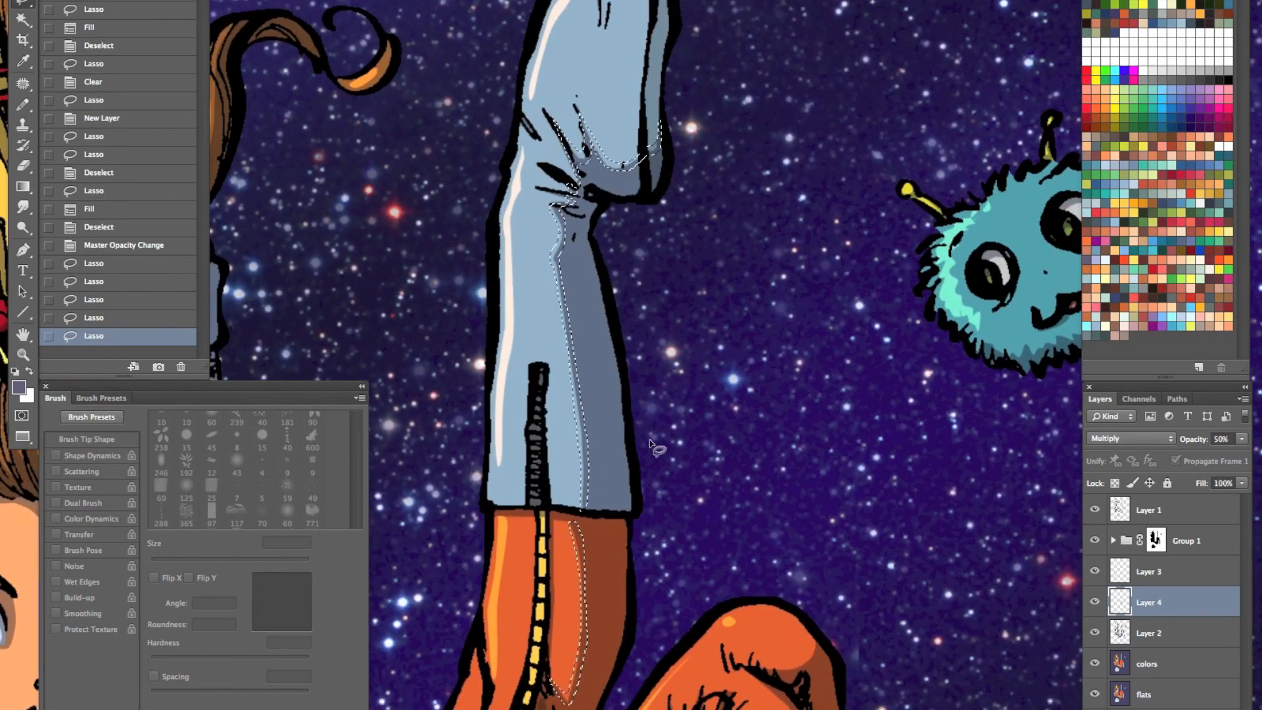
pyautogui.hotkey('alt', 'BackSpace')
pyautogui.press('super+d')
# - Examine the darker shadow-edge strips on the raised leg and boot, with the interface hidden and at different magnifications
pyautogui.press('super+space')
pyautogui.moveTo(695, 478); pyautogui.dragTo(584, 575)
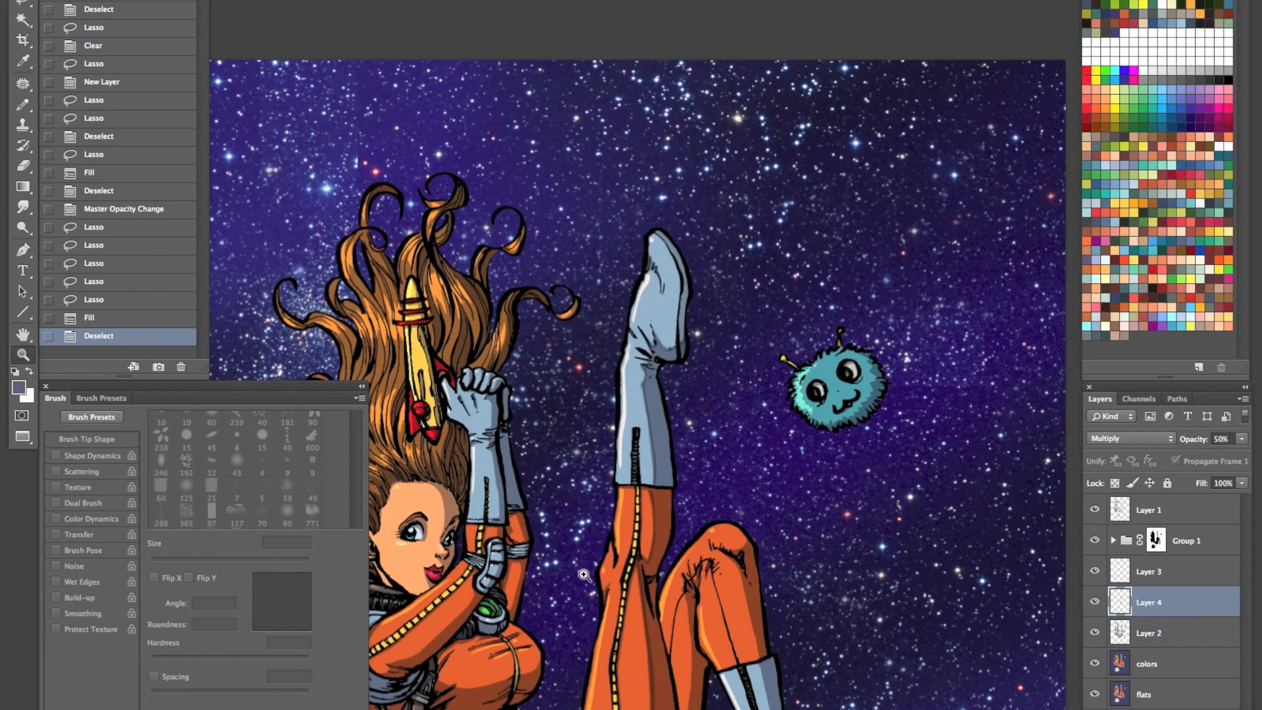
pyautogui.press('Tab')
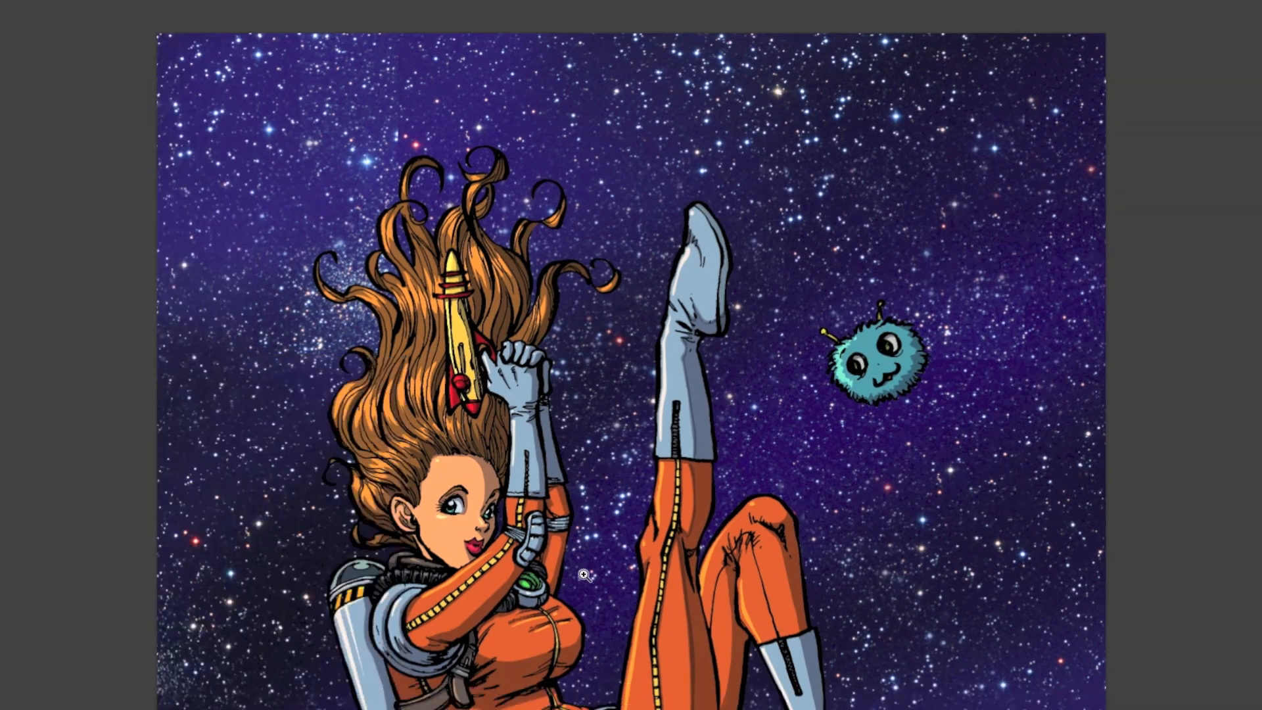
pyautogui.press('space')
pyautogui.moveTo(698, 426); pyautogui.dragTo(544, 394)
pyautogui.press('super+space')
pyautogui.click(603, 370)
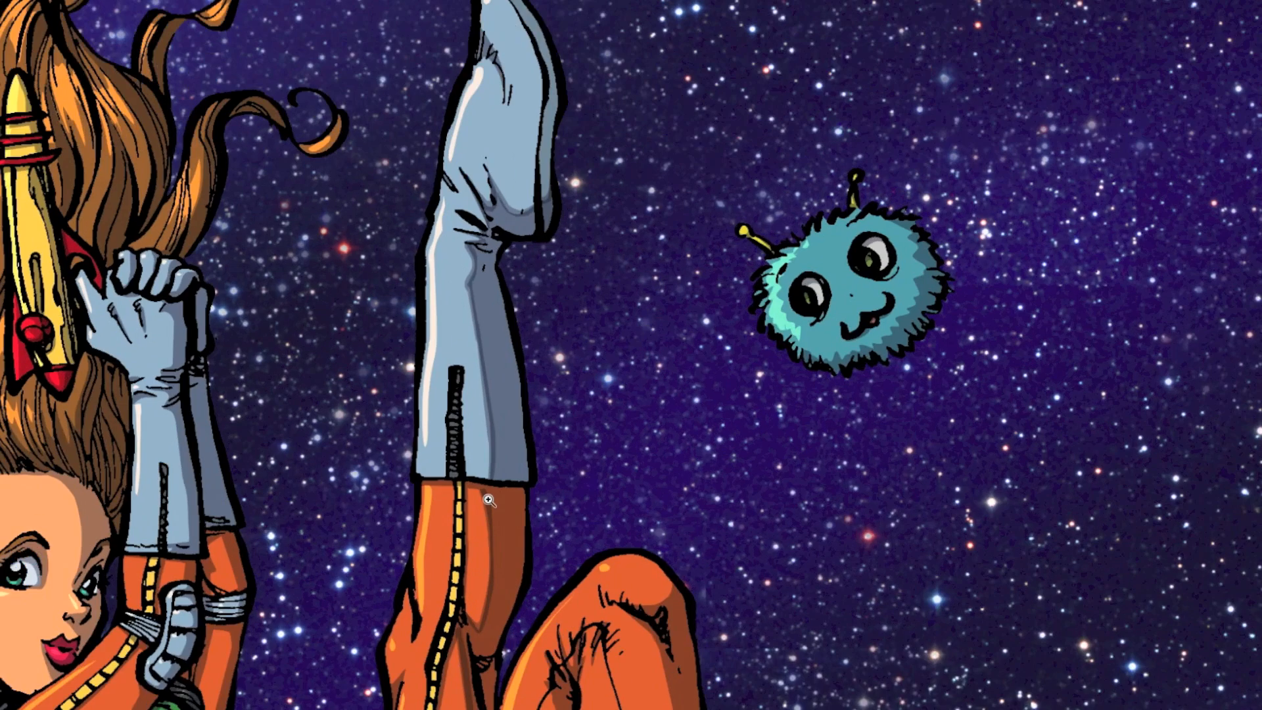
pyautogui.press('Tab')
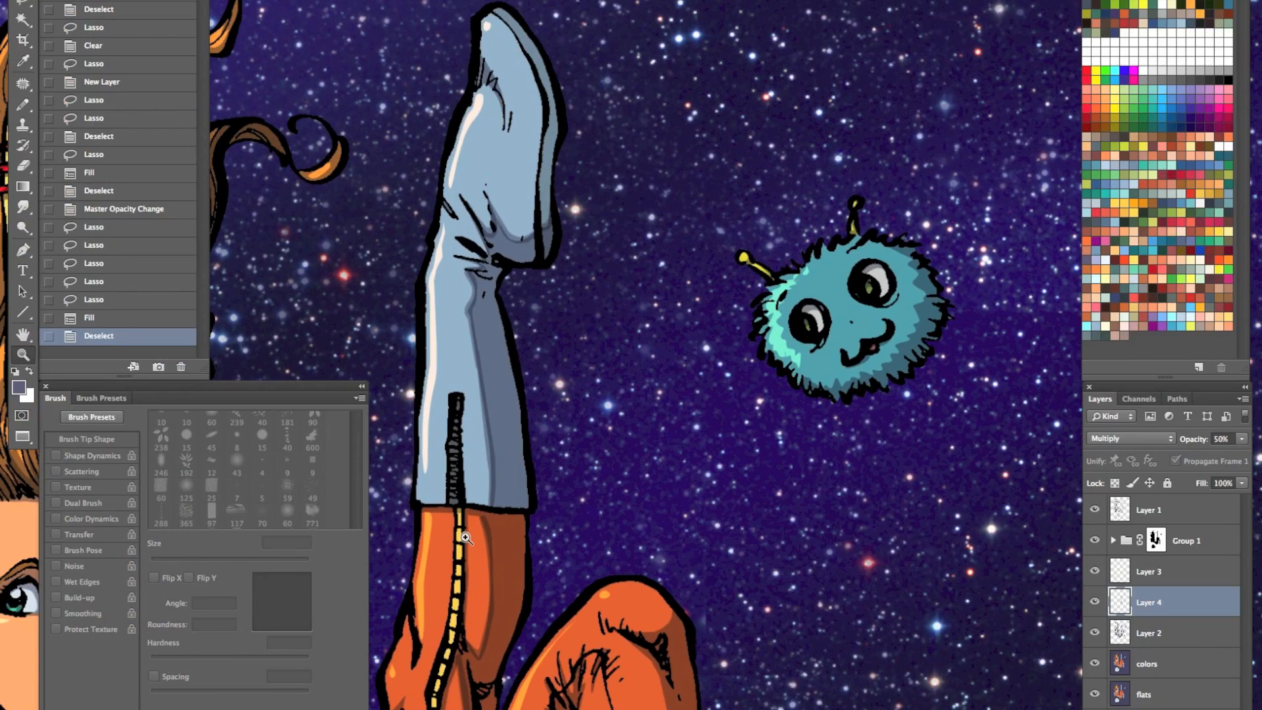
pyautogui.scroll(-5, 465, 537)
# - Try Normal blending on the shadow-edge layer, compare it by undoing and redoing, and return the layer to Multiply
pyautogui.click(1123, 439)
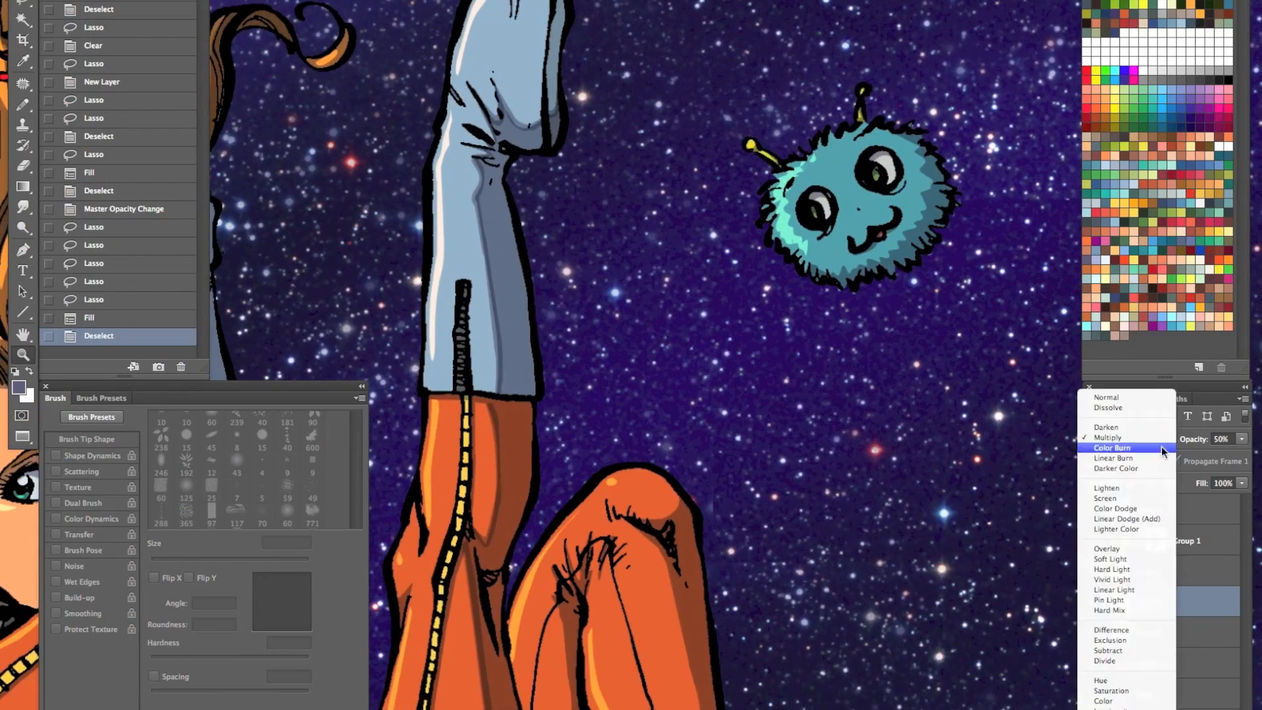
pyautogui.click(1122, 396)
pyautogui.moveTo(652, 573); pyautogui.dragTo(608, 578)
pyautogui.moveTo(608, 689); pyautogui.dragTo(593, 511)
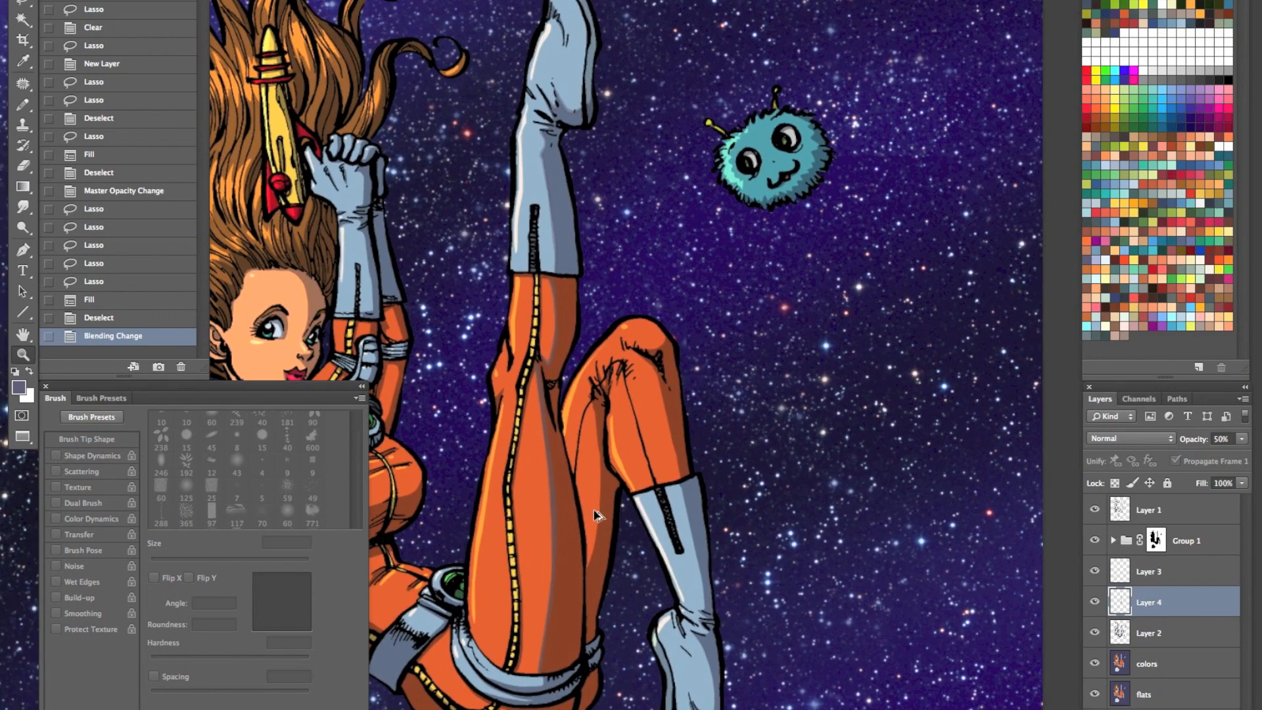
pyautogui.hotkey('ctrl', 'alt', 'z')
pyautogui.hotkey('ctrl', 'alt', 'z')
pyautogui.hotkey('ctrl', 'alt', 'z')
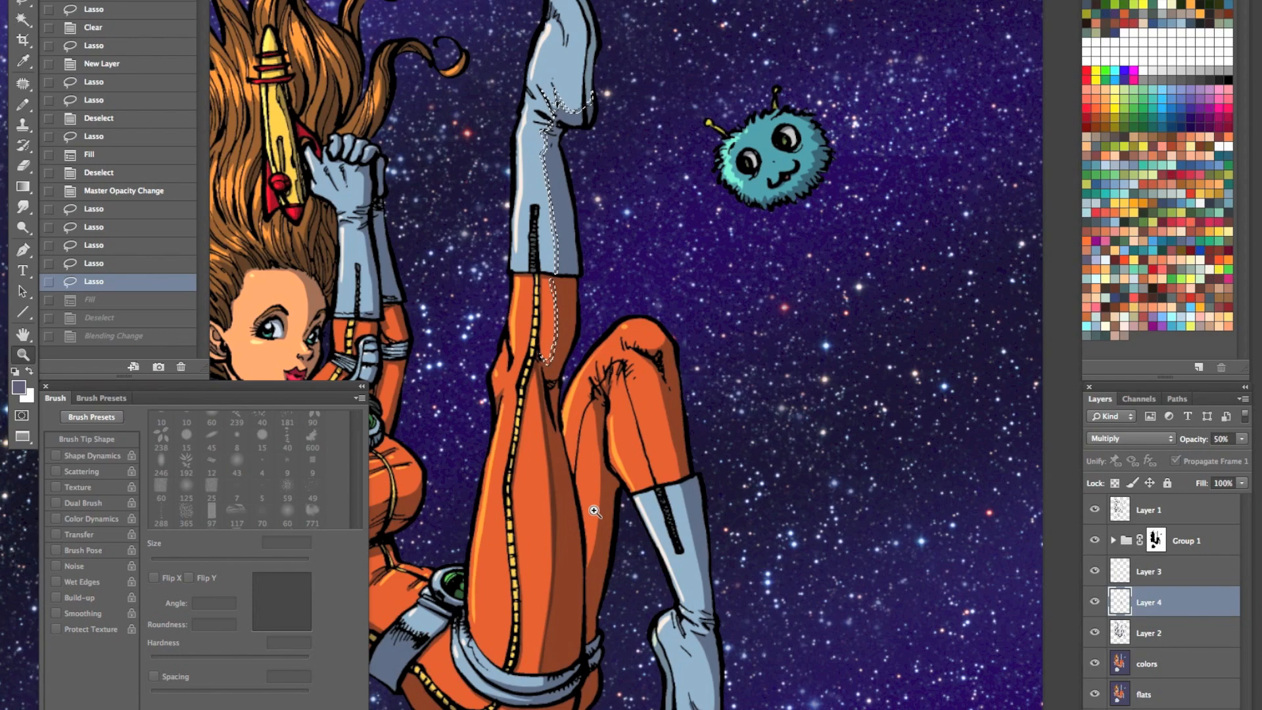
pyautogui.hotkey('ctrl', 'shift', 'z')
pyautogui.hotkey('ctrl', 'shift', 'z')
pyautogui.hotkey('ctrl', 'shift', 'z')
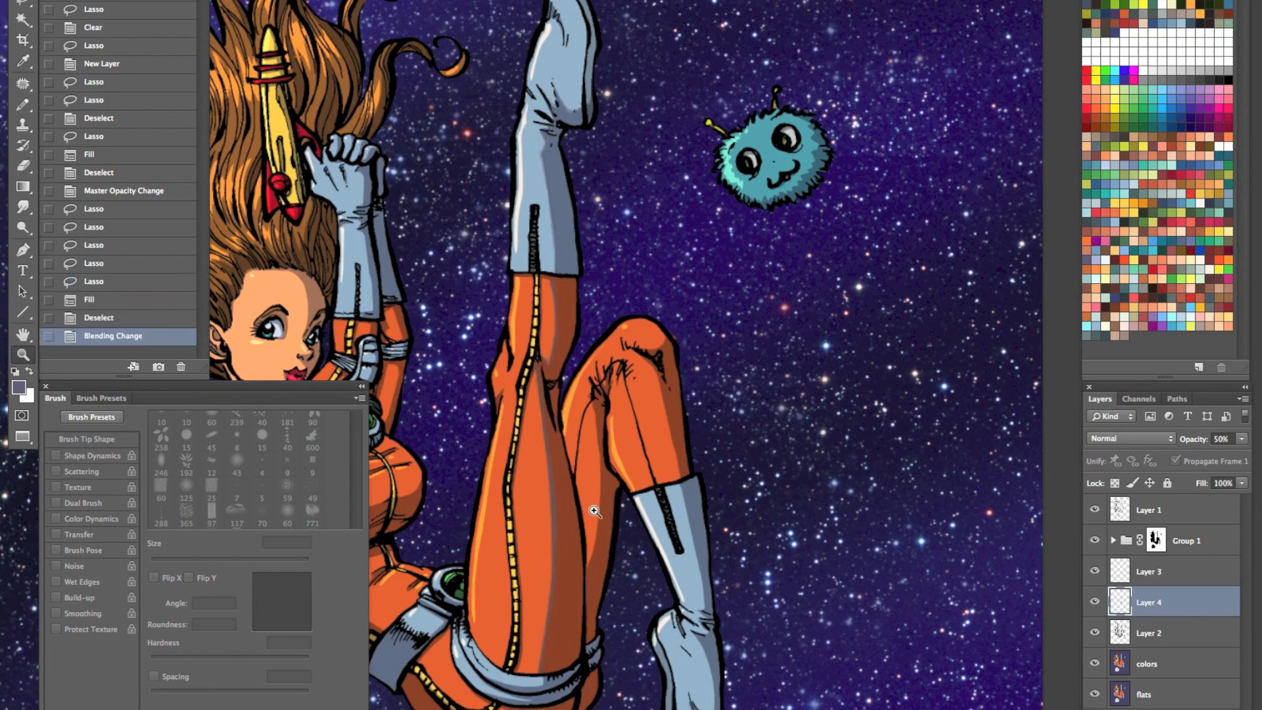
pyautogui.click(1130, 438)
pyautogui.click(1119, 480)
# - Load Layer 2's shadow shapes as a selection, invert it, clear the spill outside them on Layer 4, and deselect
pyautogui.click(651, 286)
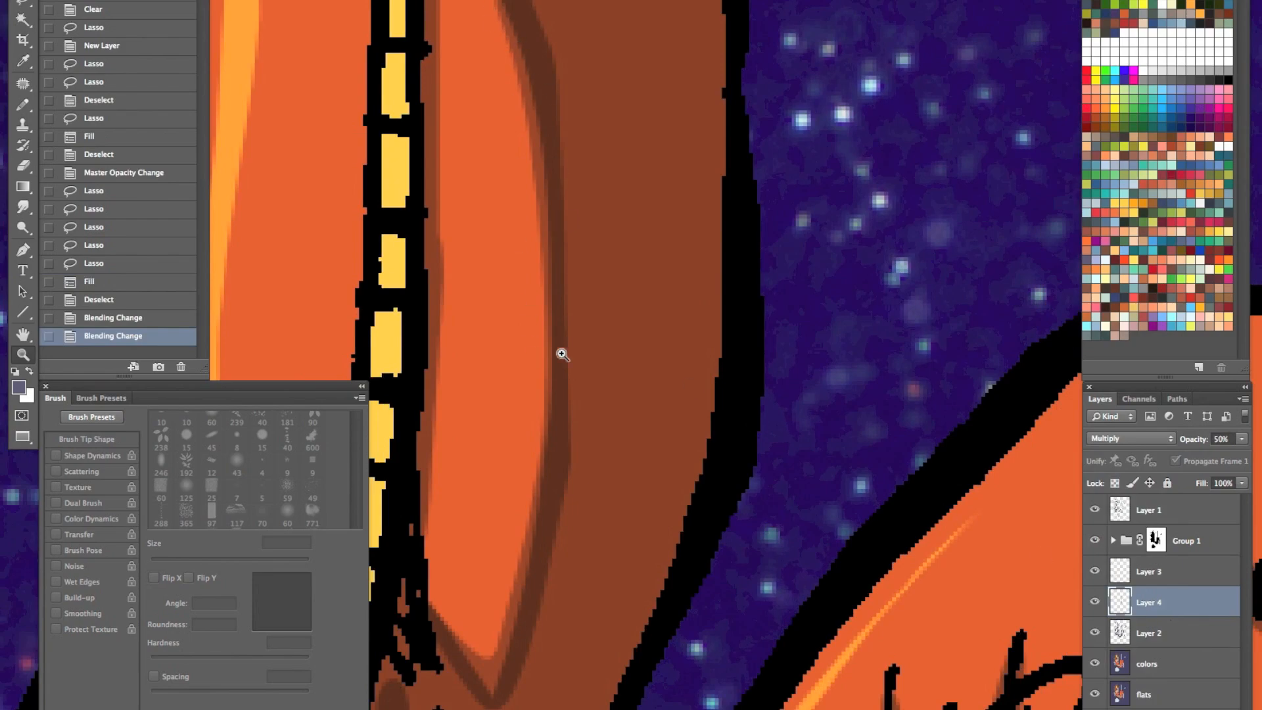
pyautogui.moveTo(641, 507); pyautogui.dragTo(592, 583)
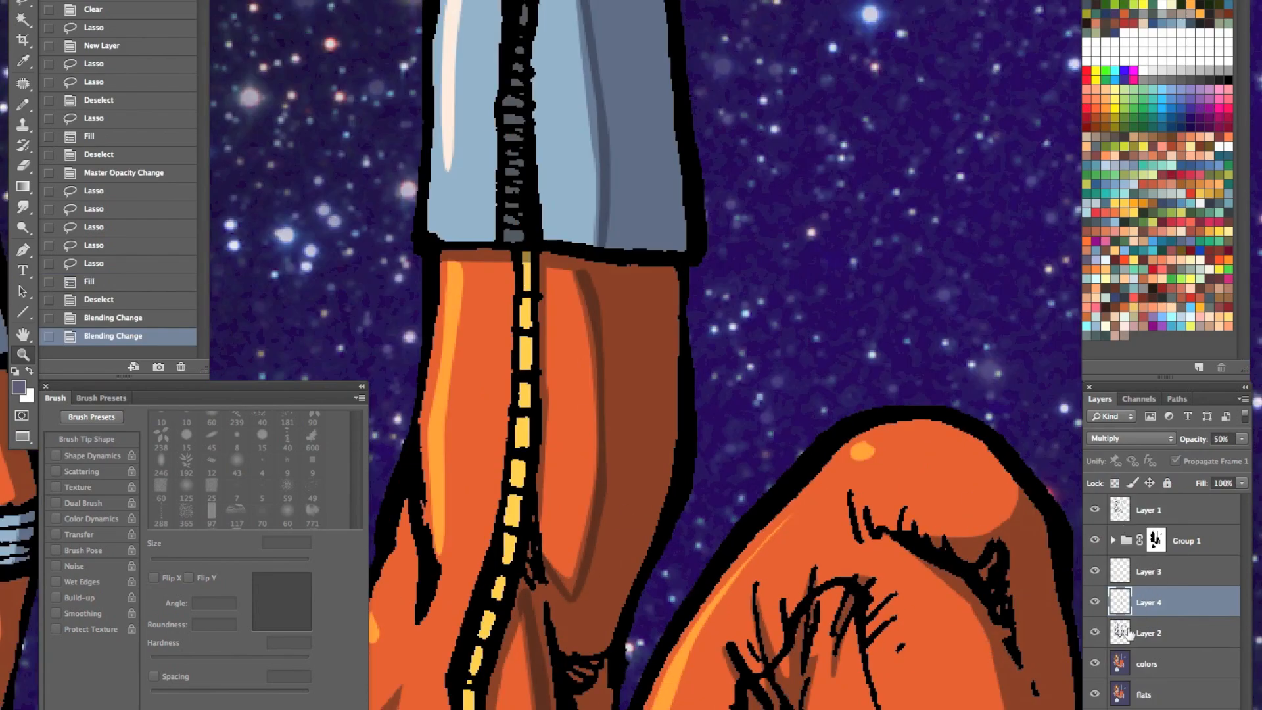
pyautogui.keyDown('super'); pyautogui.click(1135, 605); pyautogui.keyUp('super')
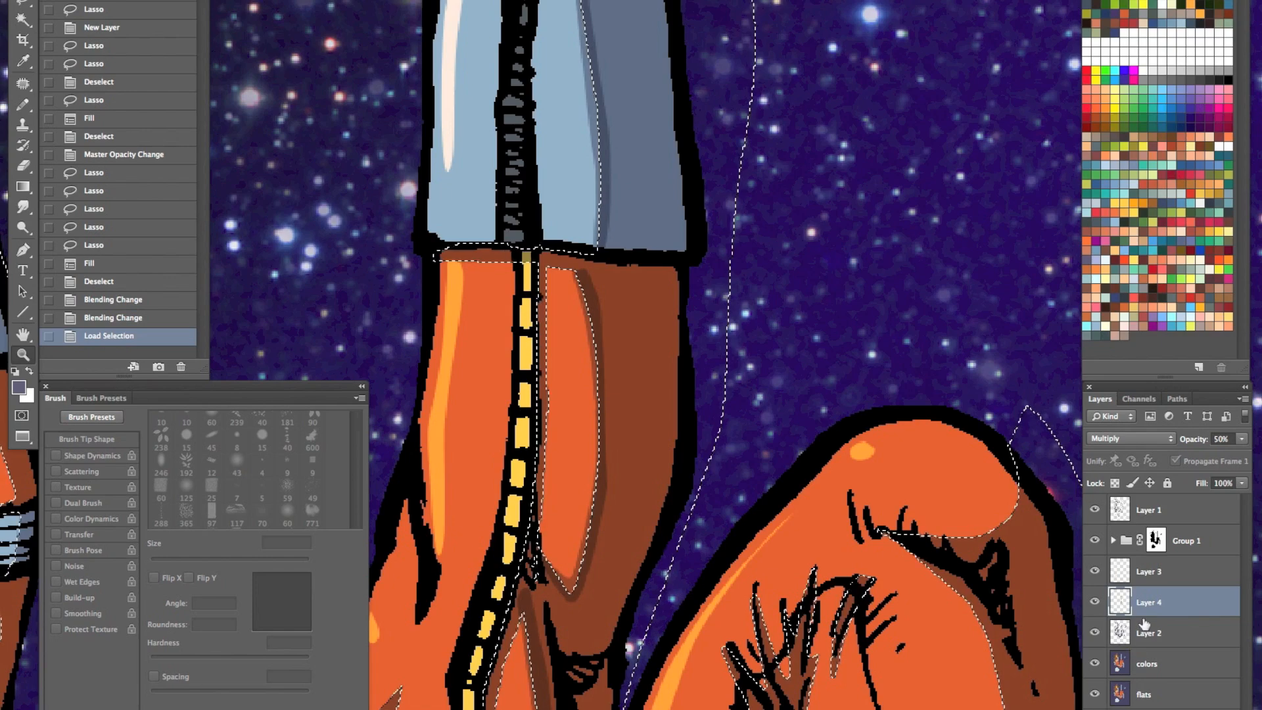
pyautogui.press('super+shift+i')
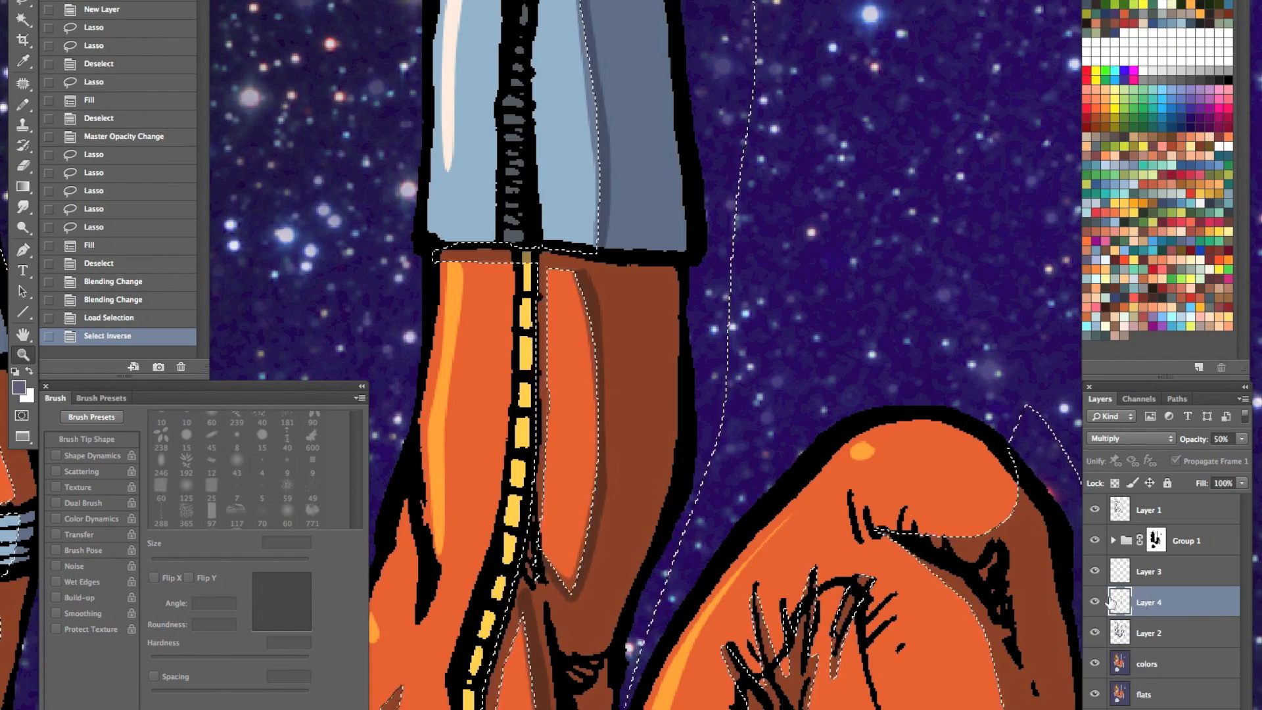
pyautogui.press('BackSpace')
pyautogui.press('super+d')
pyautogui.keyDown('alt'); pyautogui.click(634, 458); pyautogui.keyUp('alt')
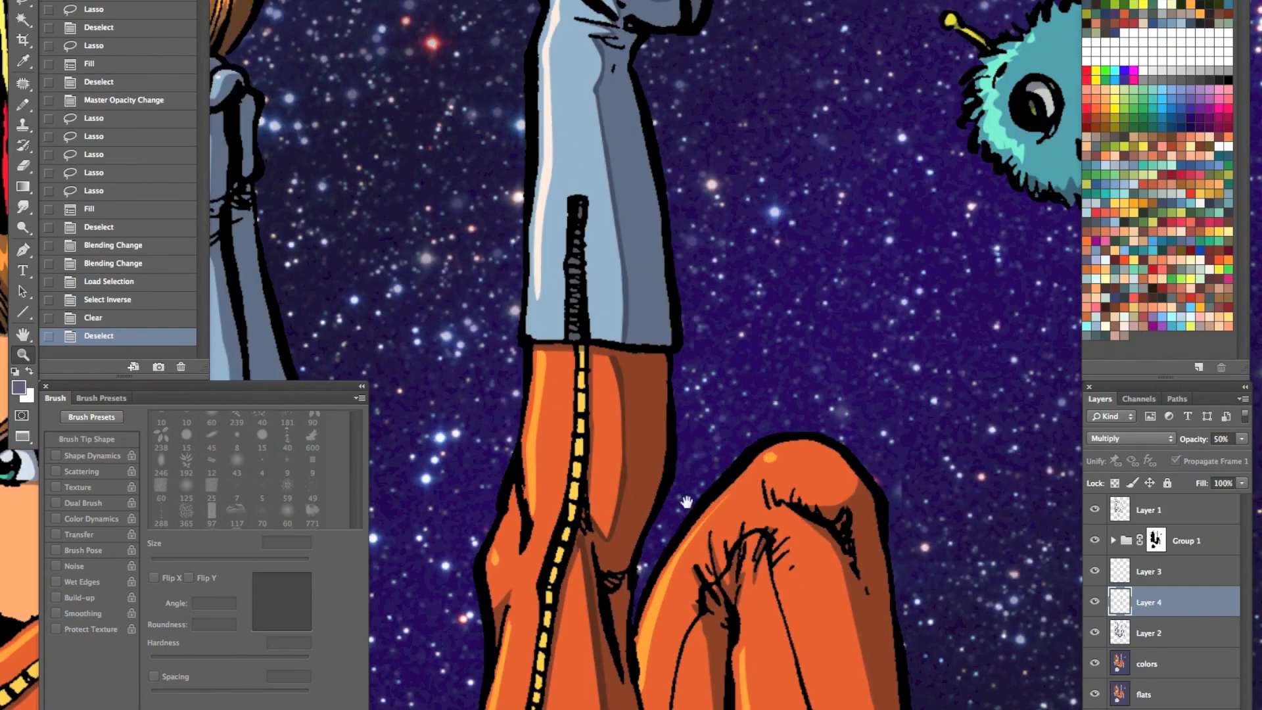
# - Delete Layer 4, which holds the darker strips along the shadow edges
pyautogui.keyDown('alt'); pyautogui.click(674, 373); pyautogui.keyUp('alt')
pyautogui.moveTo(677, 620); pyautogui.dragTo(652, 441)
pyautogui.keyDown('alt'); pyautogui.click(684, 503); pyautogui.keyUp('alt')
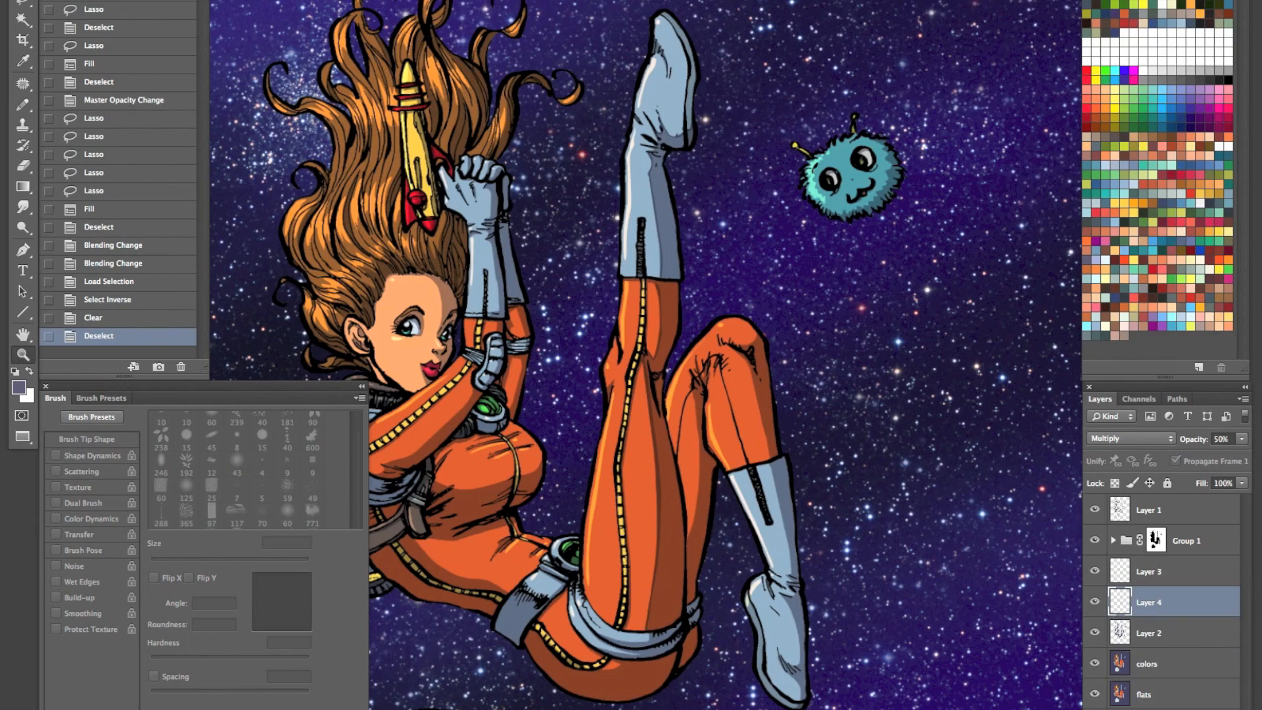
pyautogui.press('BackSpace')
pyautogui.keyDown('alt'); pyautogui.click(713, 343); pyautogui.keyUp('alt')
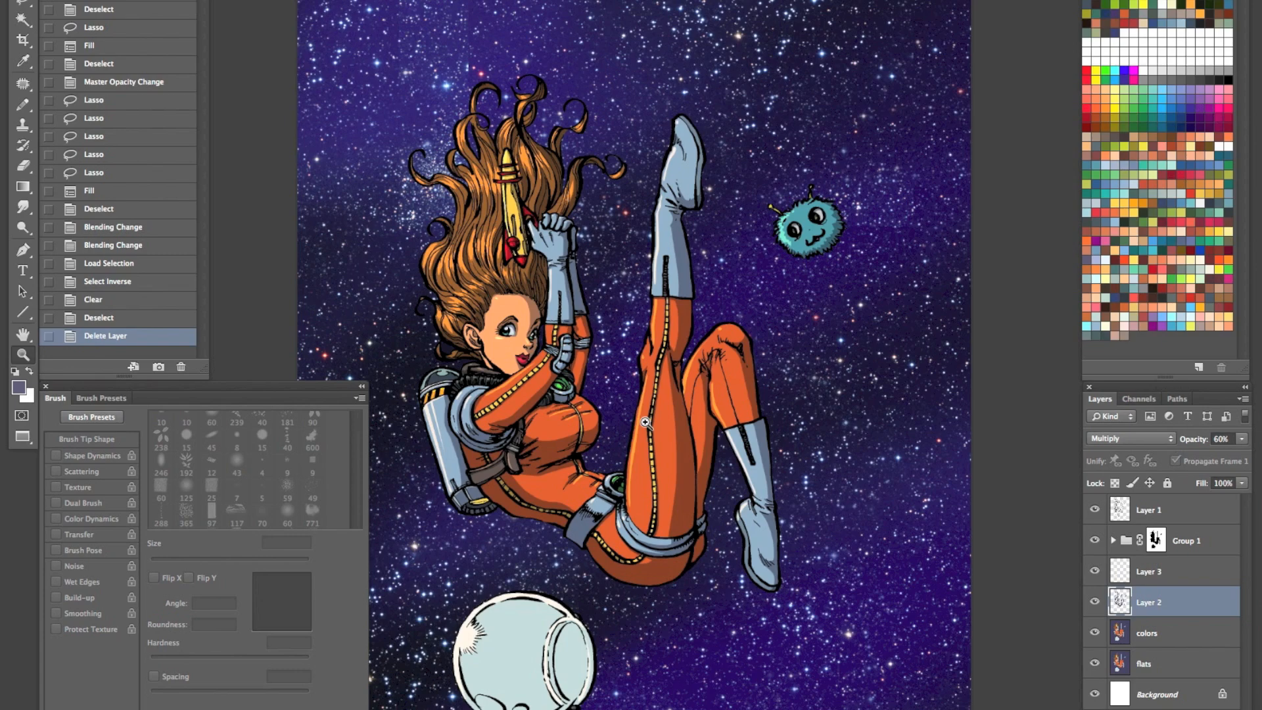
pyautogui.click(572, 320)
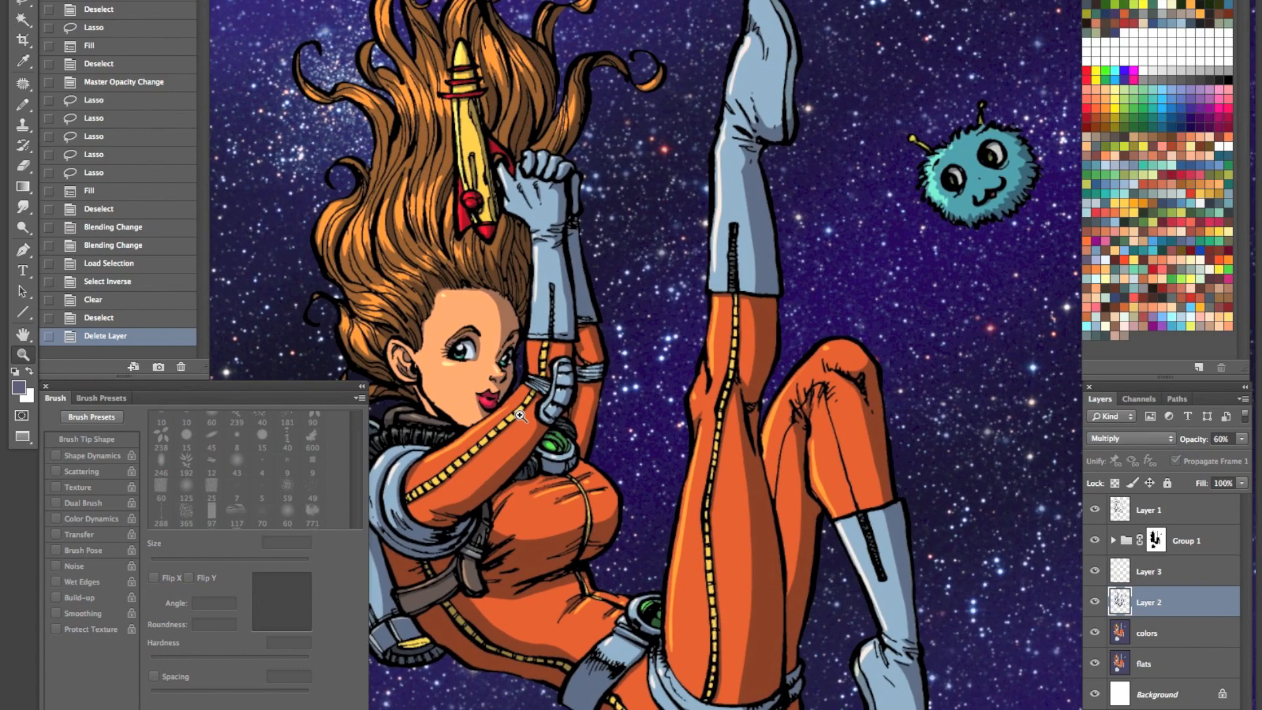
# - Clone-stamp a small patch of stars near the bent knee on Layer 6 copy 7 inside Group 1
pyautogui.click(1113, 540)
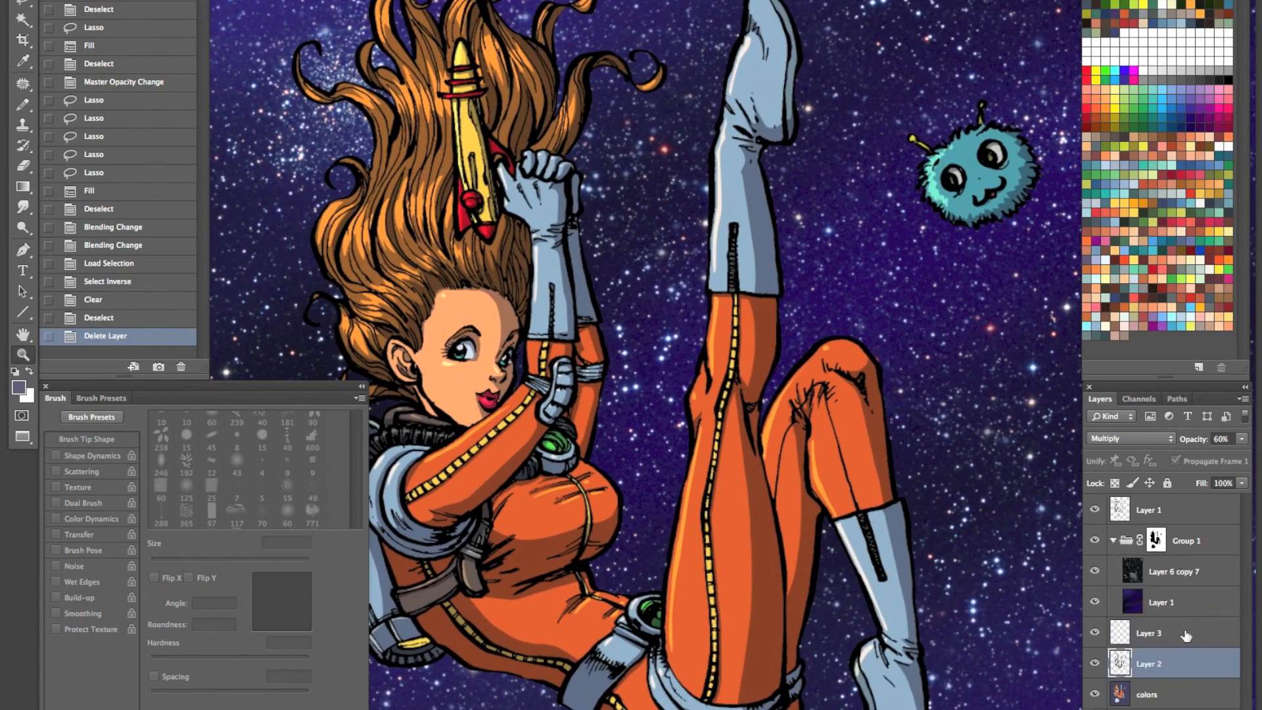
pyautogui.click(1176, 571)
pyautogui.press('s')
pyautogui.moveTo(876, 356); pyautogui.dragTo(898, 338)
pyautogui.click(1112, 540)
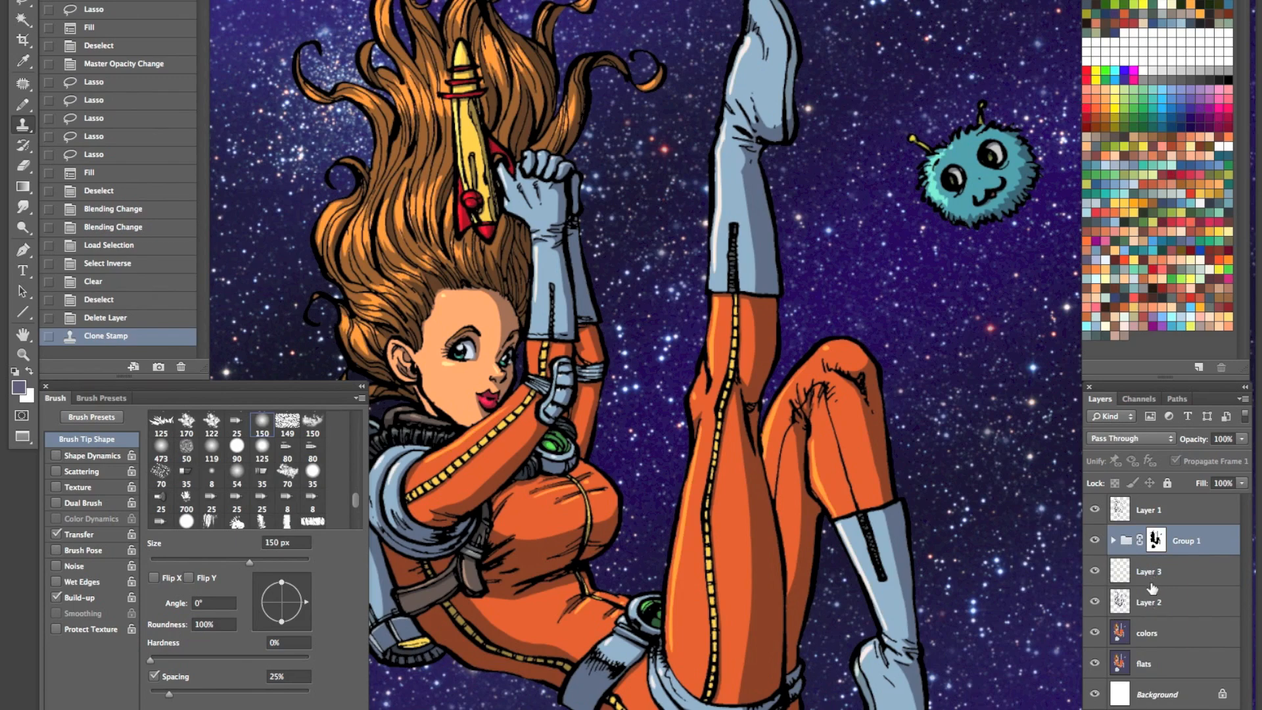
# - Add a new layer directly above Layer 3 and pick a pale blue swatch as the foreground color
pyautogui.click(1095, 572)
pyautogui.click(1157, 571)
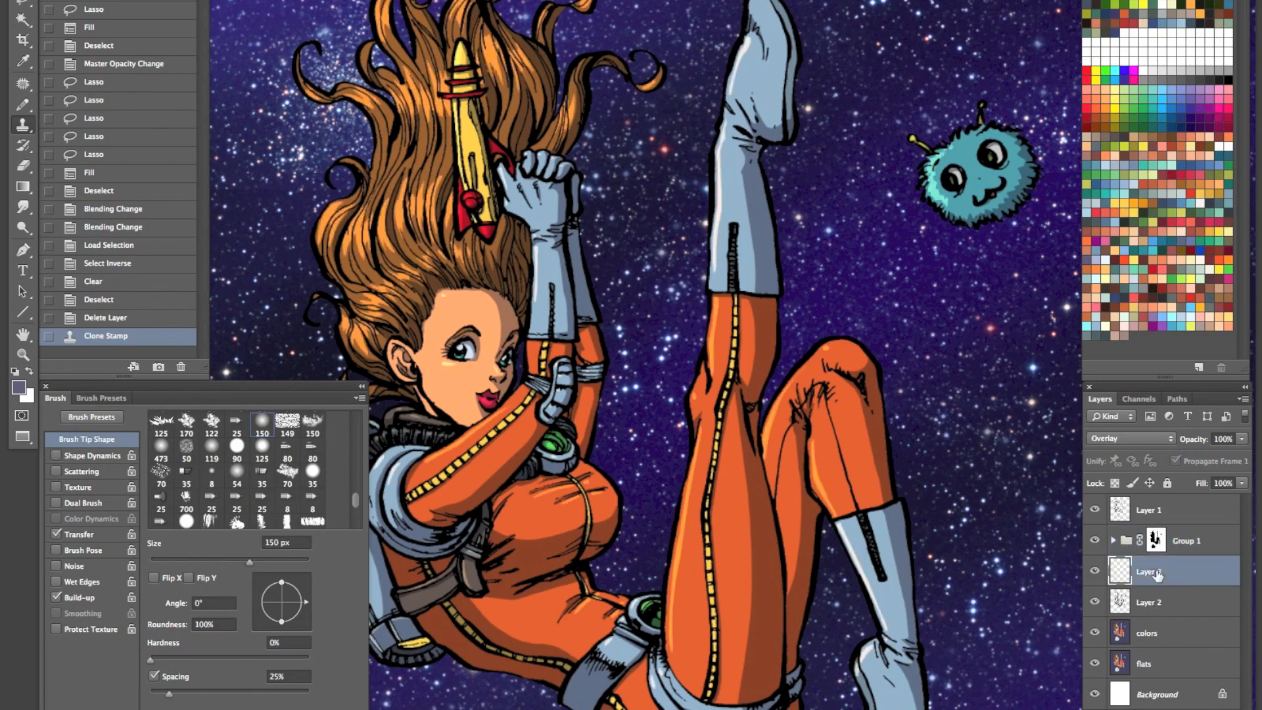
pyautogui.hotkey('ctrl', 'shift', 'n')
pyautogui.press('Return')
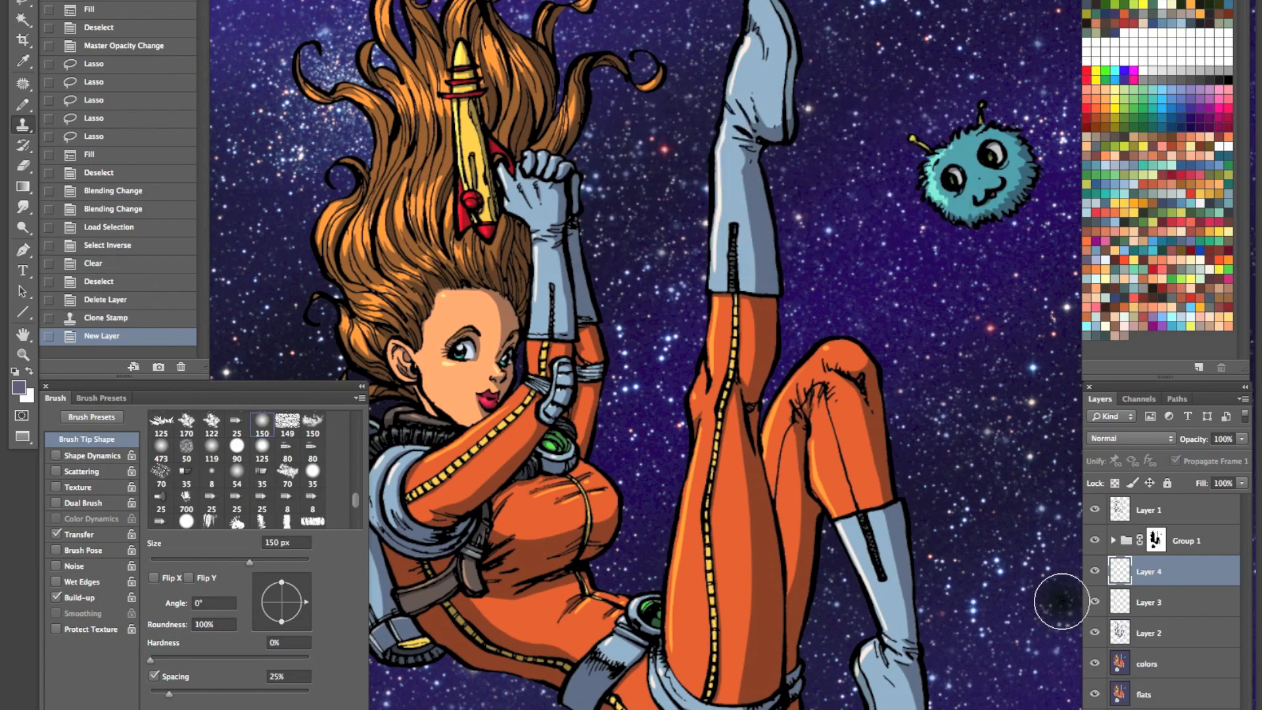
pyautogui.press('i')
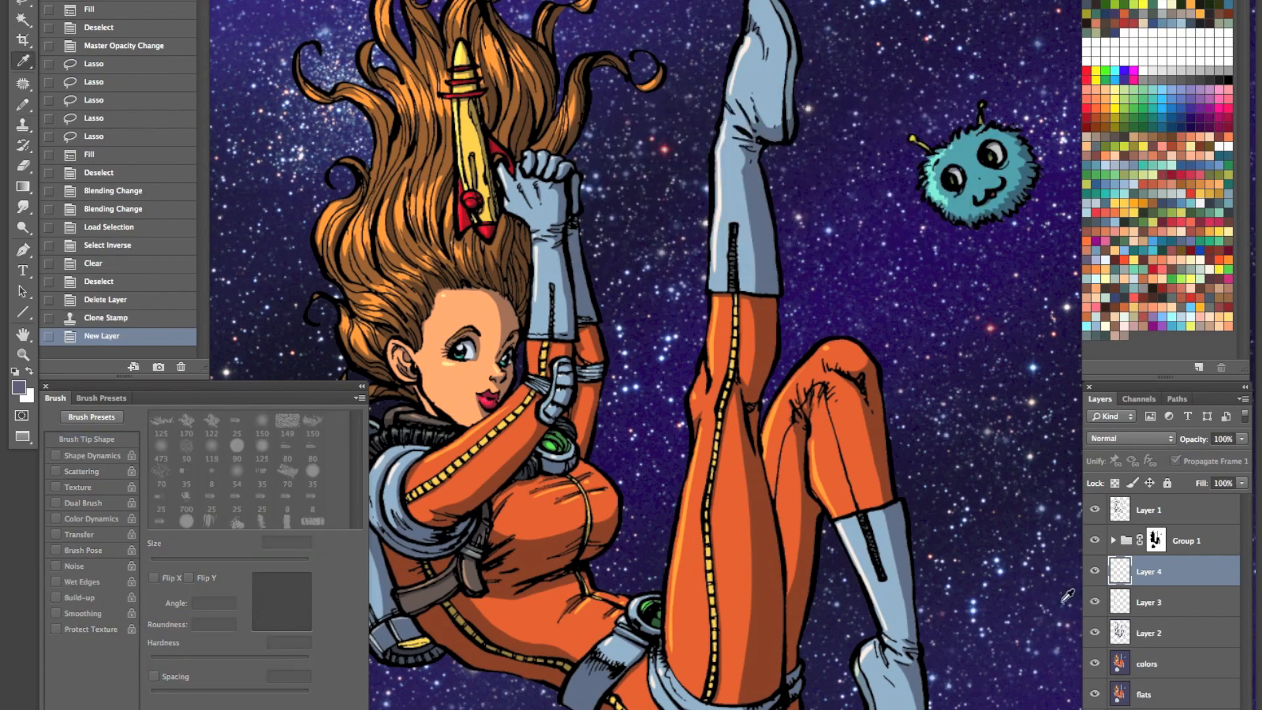
pyautogui.click(1133, 184)
# - Lasso thin rim-light strips along the shadow-side edges of the raised leg, its boot and the thighs, fill them with pale blue and deselect
pyautogui.press('z')
pyautogui.click(812, 132)
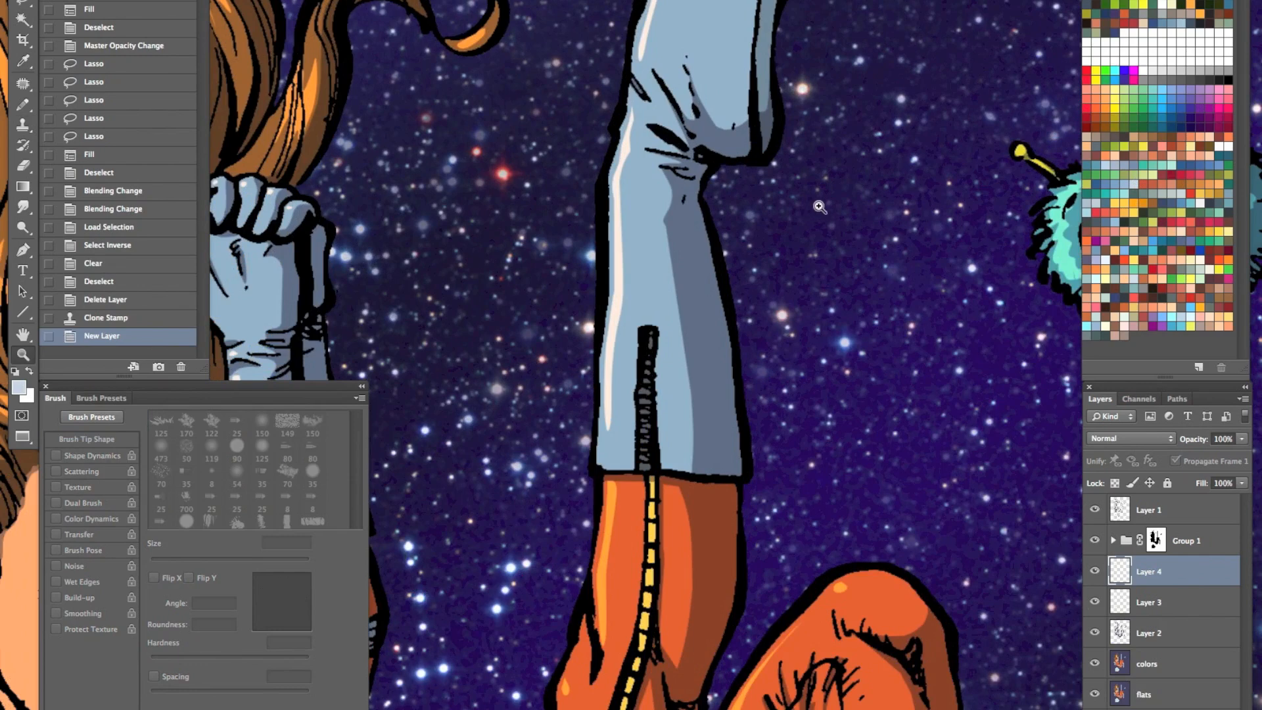
pyautogui.moveTo(777, 117)
pyautogui.mouseDown()
pyautogui.moveTo(735, 148)
pyautogui.moveTo(752, 158)
pyautogui.moveTo(746, 145)
pyautogui.moveTo(690, 173)
pyautogui.moveTo(746, 462)
pyautogui.moveTo(696, 182)
pyautogui.mouseUp()
pyautogui.moveTo(729, 483)
pyautogui.mouseDown()
pyautogui.moveTo(707, 700)
pyautogui.moveTo(766, 492)
pyautogui.mouseUp()
pyautogui.moveTo(796, 615); pyautogui.dragTo(724, 121)
pyautogui.moveTo(642, 198)
pyautogui.mouseDown()
pyautogui.moveTo(630, 270)
pyautogui.moveTo(645, 192)
pyautogui.mouseUp()
pyautogui.moveTo(717, 331); pyautogui.dragTo(673, 122)
pyautogui.moveTo(593, 77)
pyautogui.mouseDown()
pyautogui.moveTo(657, 559)
pyautogui.moveTo(663, 361)
pyautogui.moveTo(597, 86)
pyautogui.mouseUp()
pyautogui.moveTo(681, 507); pyautogui.dragTo(726, 323)
pyautogui.moveTo(683, 418)
pyautogui.mouseDown()
pyautogui.moveTo(675, 466)
pyautogui.moveTo(702, 437)
pyautogui.mouseUp()
pyautogui.moveTo(677, 486)
pyautogui.mouseDown()
pyautogui.moveTo(620, 559)
pyautogui.moveTo(501, 614)
pyautogui.moveTo(561, 621)
pyautogui.moveTo(669, 514)
pyautogui.moveTo(600, 617)
pyautogui.moveTo(662, 510)
pyautogui.mouseUp()
pyautogui.moveTo(731, 356); pyautogui.dragTo(733, 344)
pyautogui.moveTo(733, 384)
pyautogui.mouseDown()
pyautogui.moveTo(722, 407)
pyautogui.moveTo(737, 378)
pyautogui.mouseUp()
pyautogui.moveTo(716, 430)
pyautogui.mouseDown()
pyautogui.moveTo(676, 561)
pyautogui.moveTo(748, 409)
pyautogui.mouseUp()
pyautogui.moveTo(781, 48)
pyautogui.mouseDown()
pyautogui.moveTo(700, 292)
pyautogui.moveTo(688, 257)
pyautogui.moveTo(664, 457)
pyautogui.moveTo(629, 577)
pyautogui.moveTo(687, 499)
pyautogui.moveTo(717, 355)
pyautogui.mouseUp()
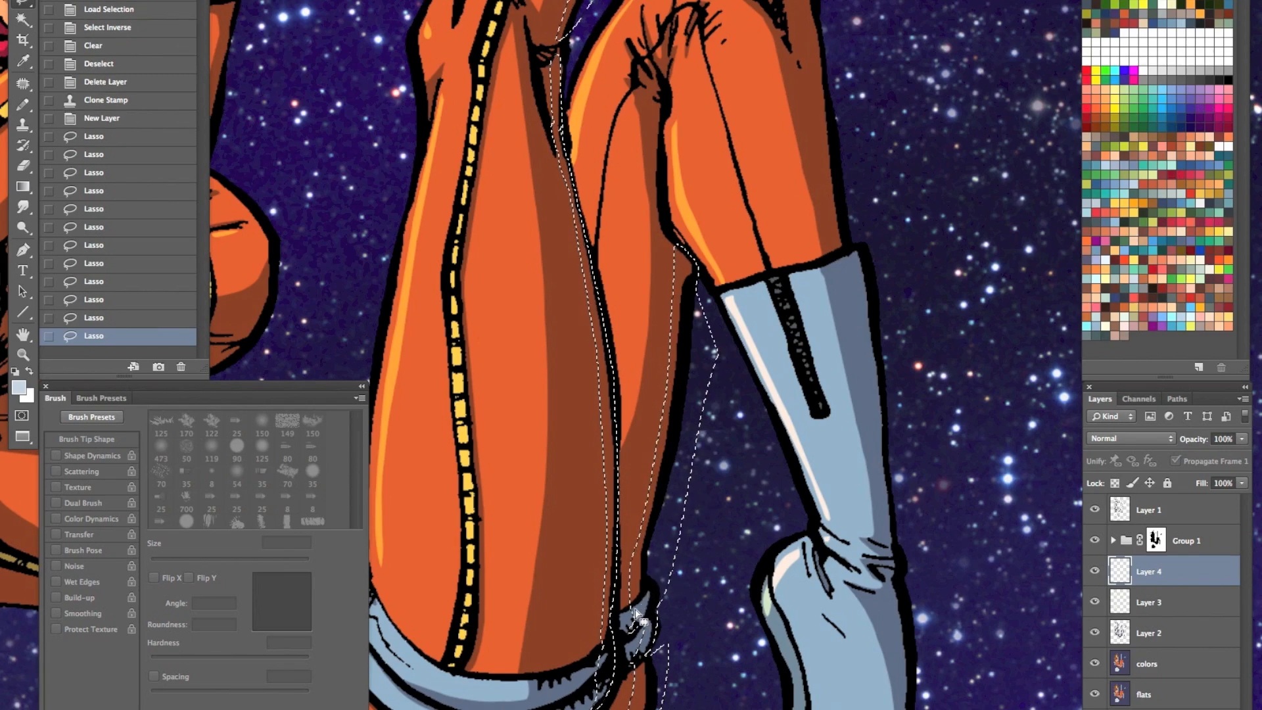
pyautogui.hotkey('alt', 'BackSpace')
pyautogui.hotkey('ctrl', 'd')
# - Lasso rim-light strips along the outer edges of the bent lower leg and its boot, fill them with pale blue and deselect
pyautogui.moveTo(785, 254); pyautogui.dragTo(769, 289)
pyautogui.moveTo(786, 200); pyautogui.dragTo(626, 343)
pyautogui.moveTo(618, 147); pyautogui.dragTo(619, 156)
pyautogui.moveTo(628, 240)
pyautogui.mouseDown()
pyautogui.moveTo(649, 376)
pyautogui.moveTo(677, 420)
pyautogui.mouseUp()
pyautogui.scroll(-10, 579, 96)
pyautogui.moveTo(566, 95); pyautogui.dragTo(608, 379)
pyautogui.moveTo(621, 531)
pyautogui.mouseDown()
pyautogui.moveTo(648, 700)
pyautogui.moveTo(623, 89)
pyautogui.mouseUp()
pyautogui.hotkey('alt', 'BackSpace')
pyautogui.hotkey('ctrl', 'd')
pyautogui.press('z')
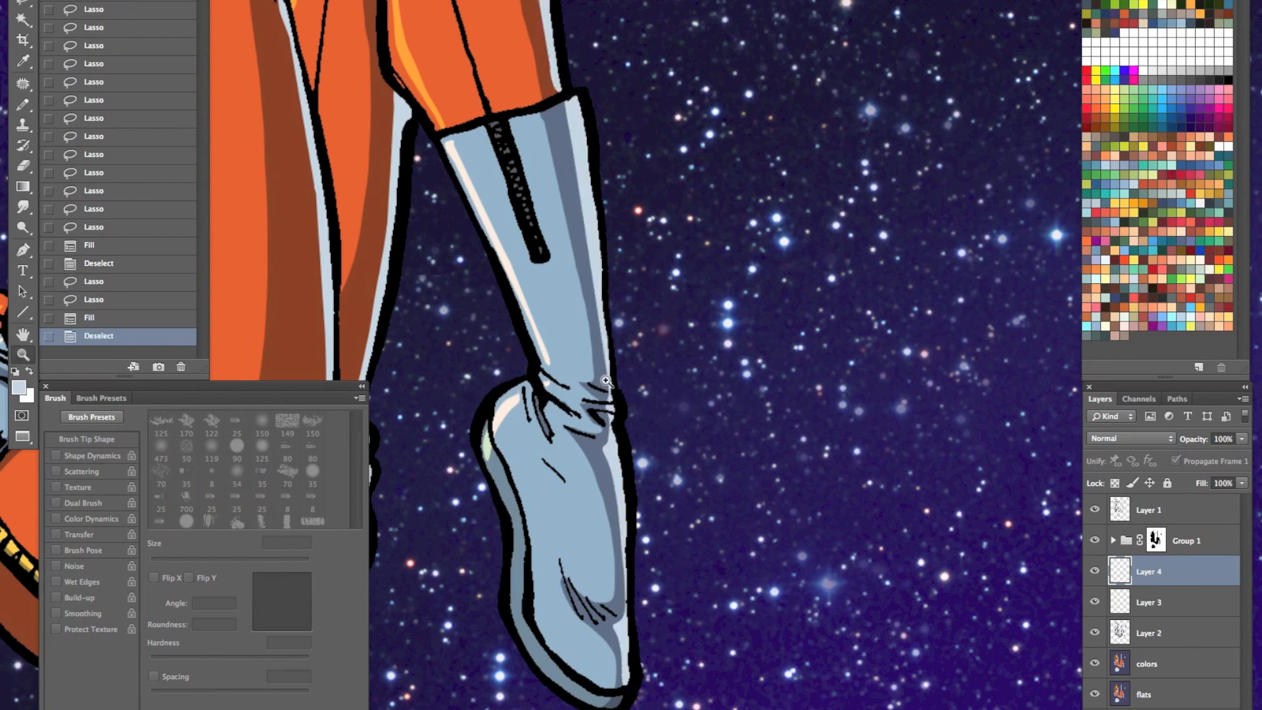
# - Try Overlay and Screen blending and 50% opacity on the rim-light layer, and return it to Normal at 100%
pyautogui.hotkey('ctrl', '0')
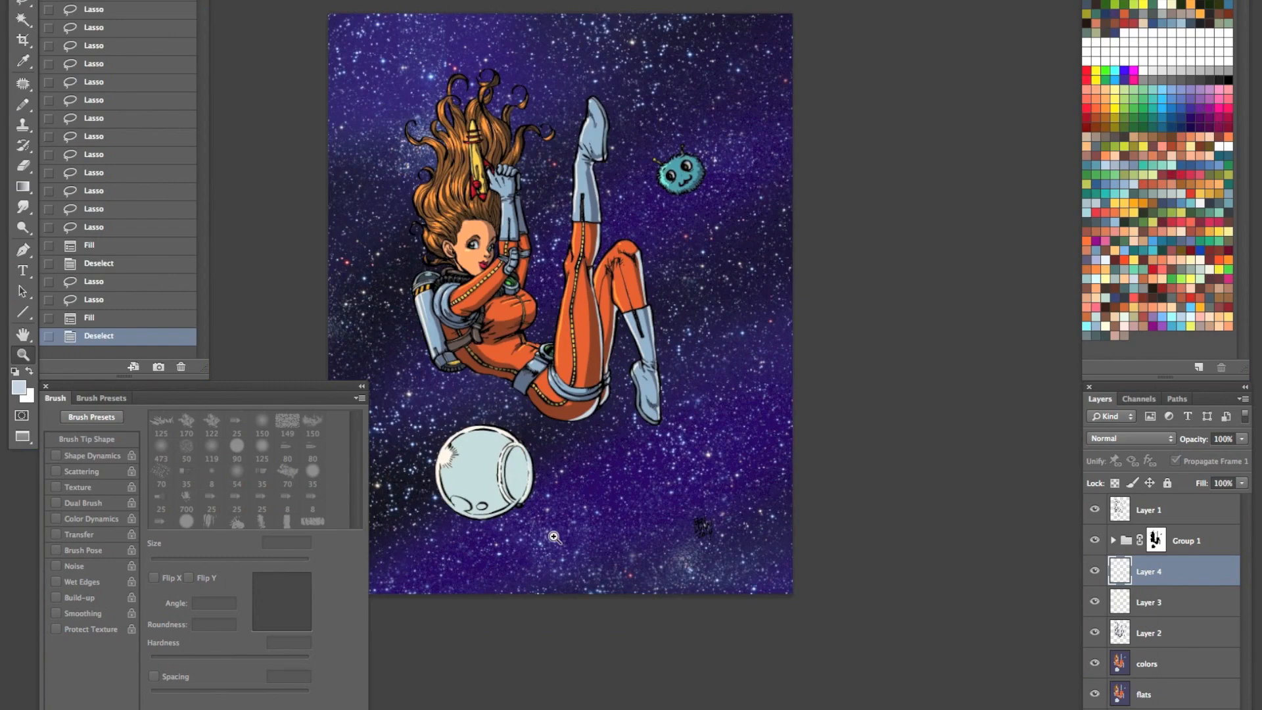
pyautogui.click(1130, 438)
pyautogui.click(1091, 591)
pyautogui.click(641, 268)
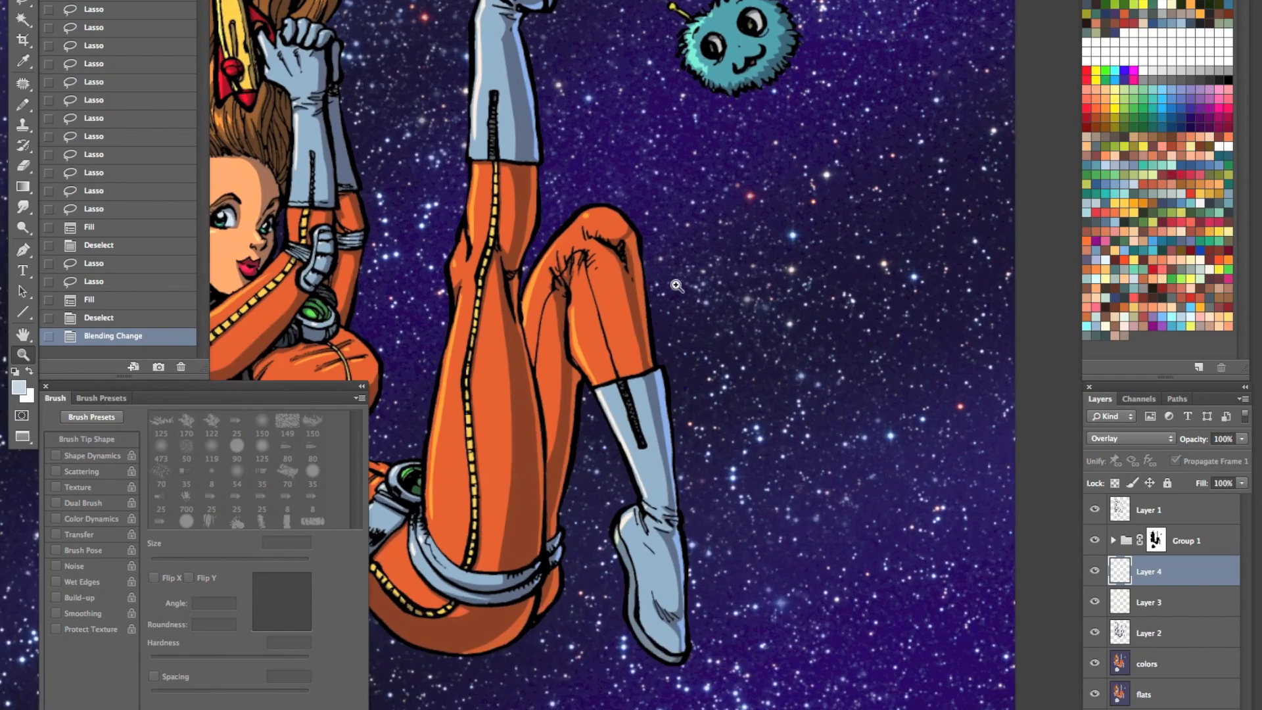
pyautogui.click(1130, 438)
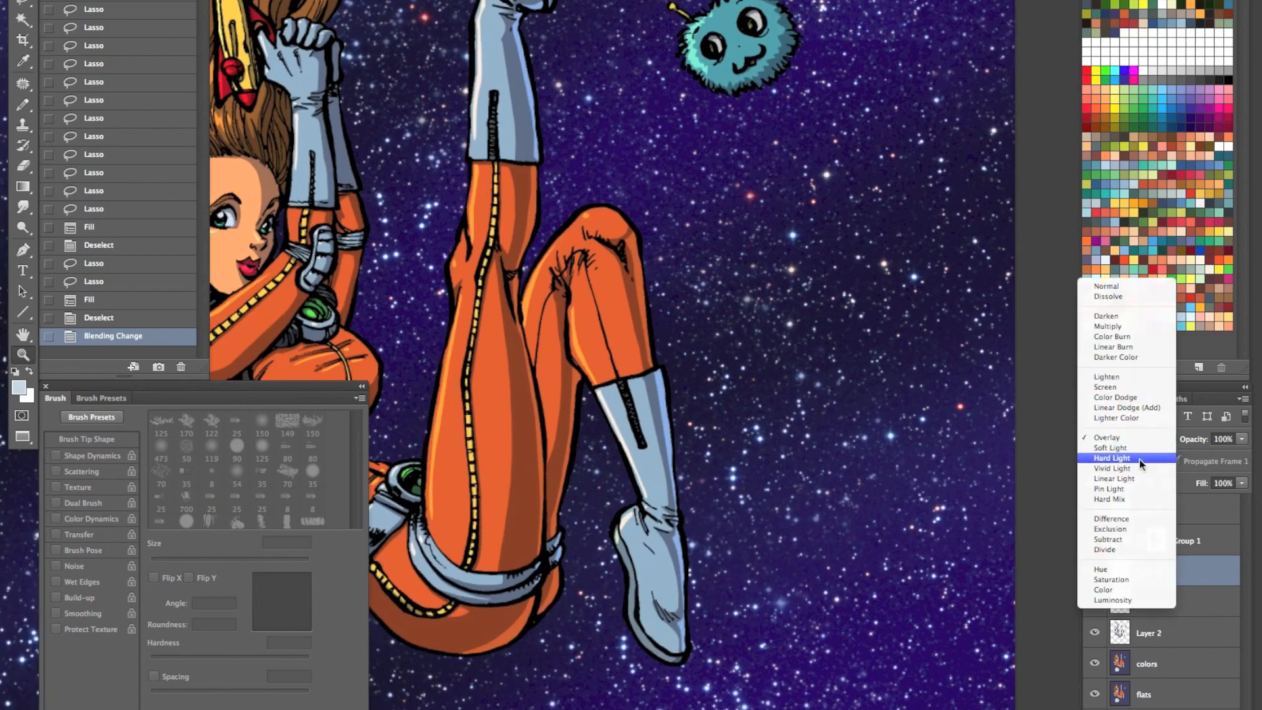
pyautogui.click(1118, 389)
pyautogui.hotkey('ctrl', 'z')
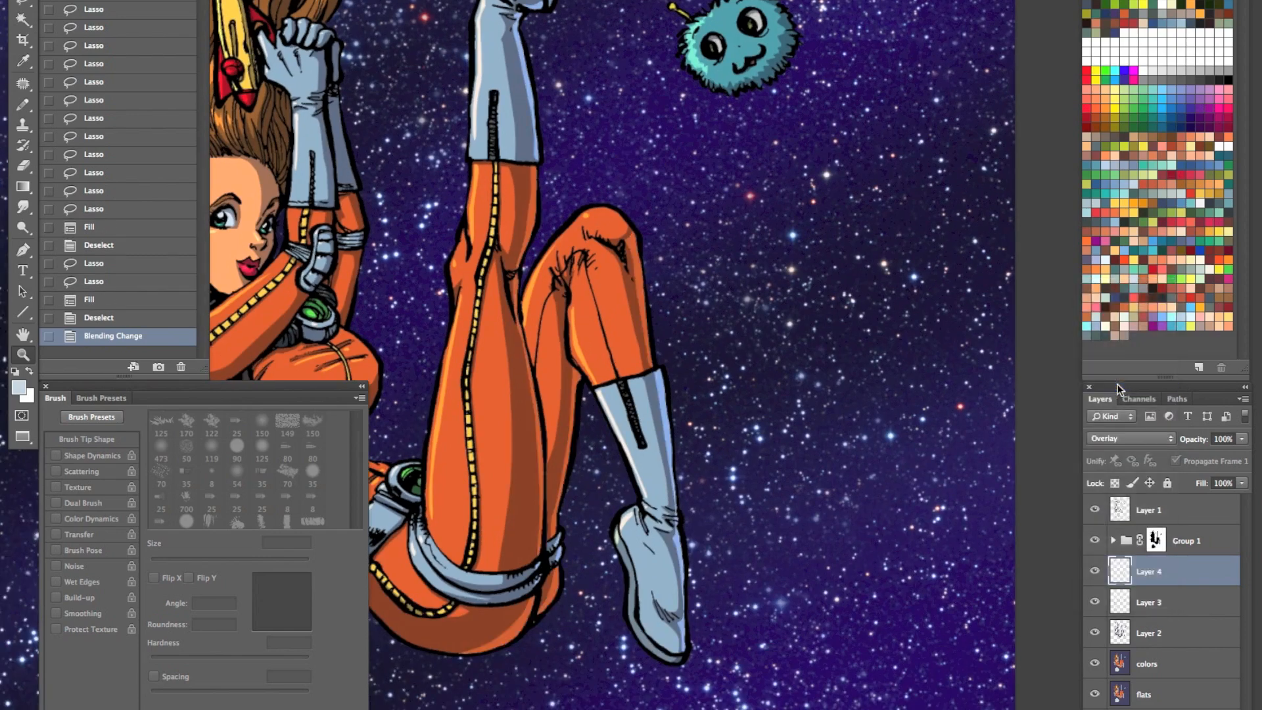
pyautogui.hotkey('ctrl', 'z')
pyautogui.press('h')
pyautogui.press('5')
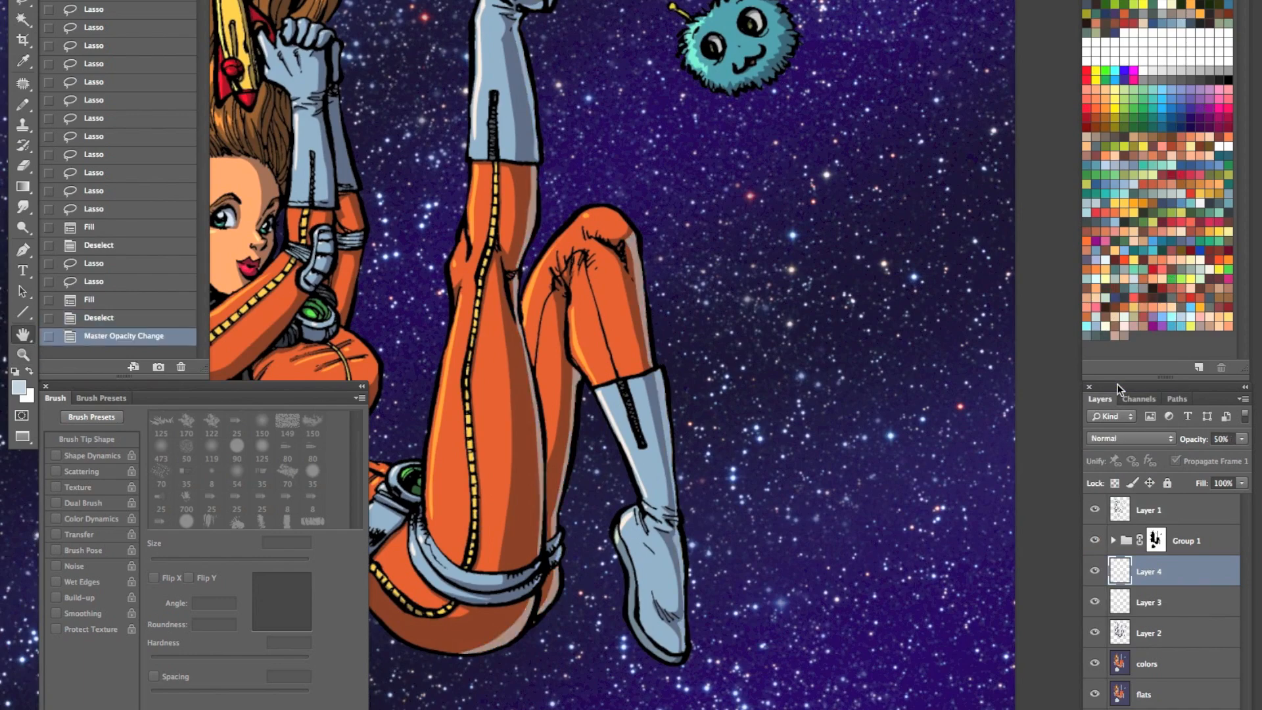
pyautogui.hotkey('ctrl', 'z')
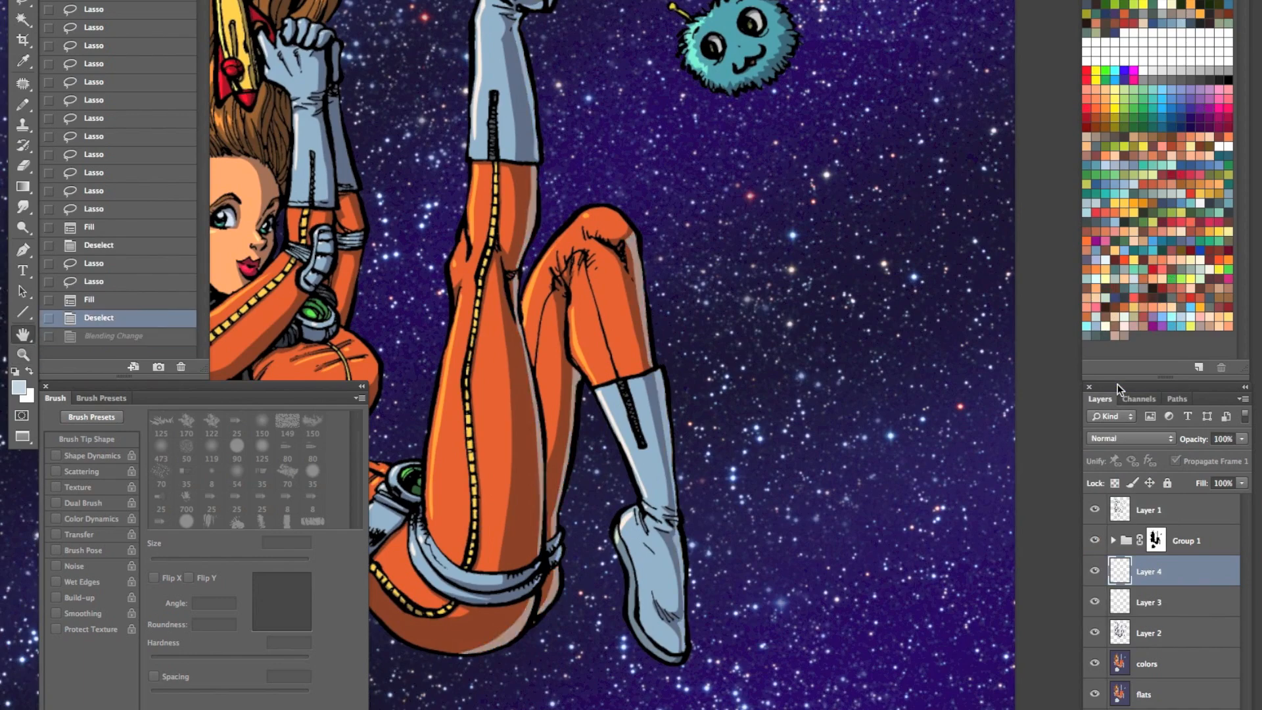
# - Try a Hue/Saturation shift of hue +178, saturation +26 and lightness -20 on the rim light, cancel it, and delete the rim-light layer
pyautogui.press('z')
pyautogui.hotkey('ctrl', '0')
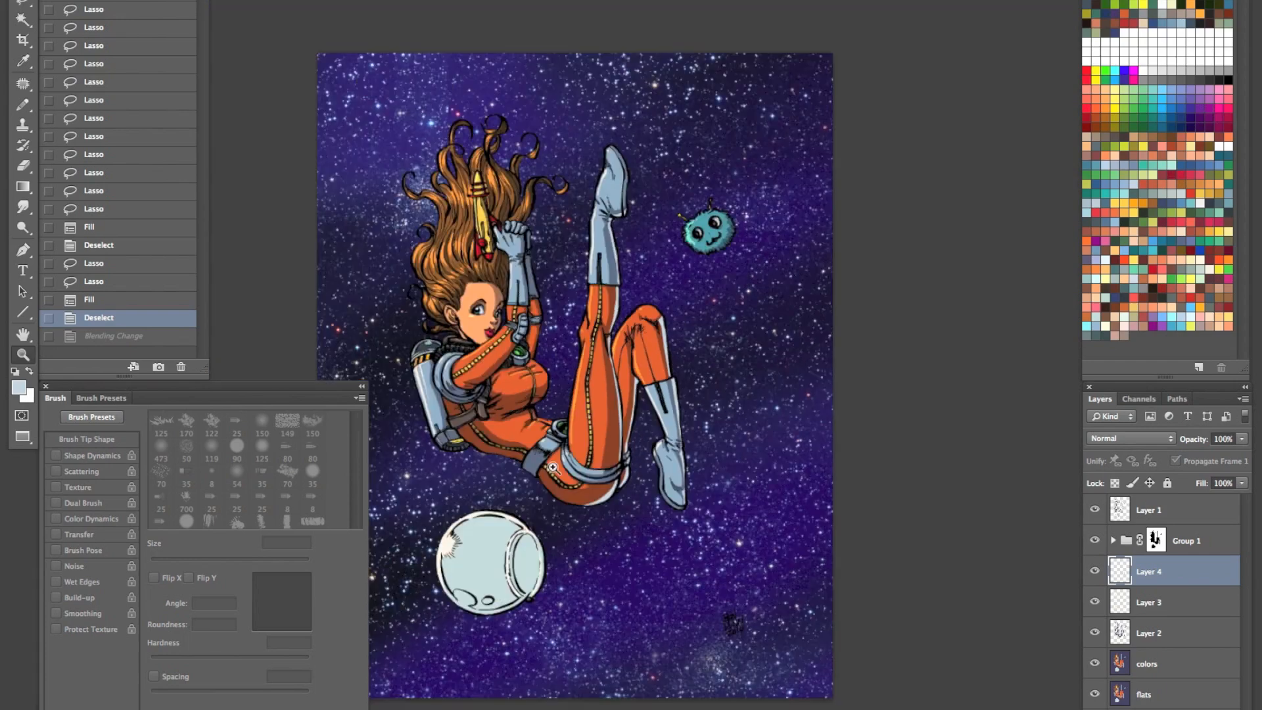
pyautogui.hotkey('ctrl', 'u')
pyautogui.moveTo(965, 226); pyautogui.dragTo(930, 231)
pyautogui.moveTo(964, 187); pyautogui.dragTo(991, 186)
pyautogui.moveTo(934, 231); pyautogui.dragTo(955, 231)
pyautogui.moveTo(970, 143); pyautogui.dragTo(1048, 141)
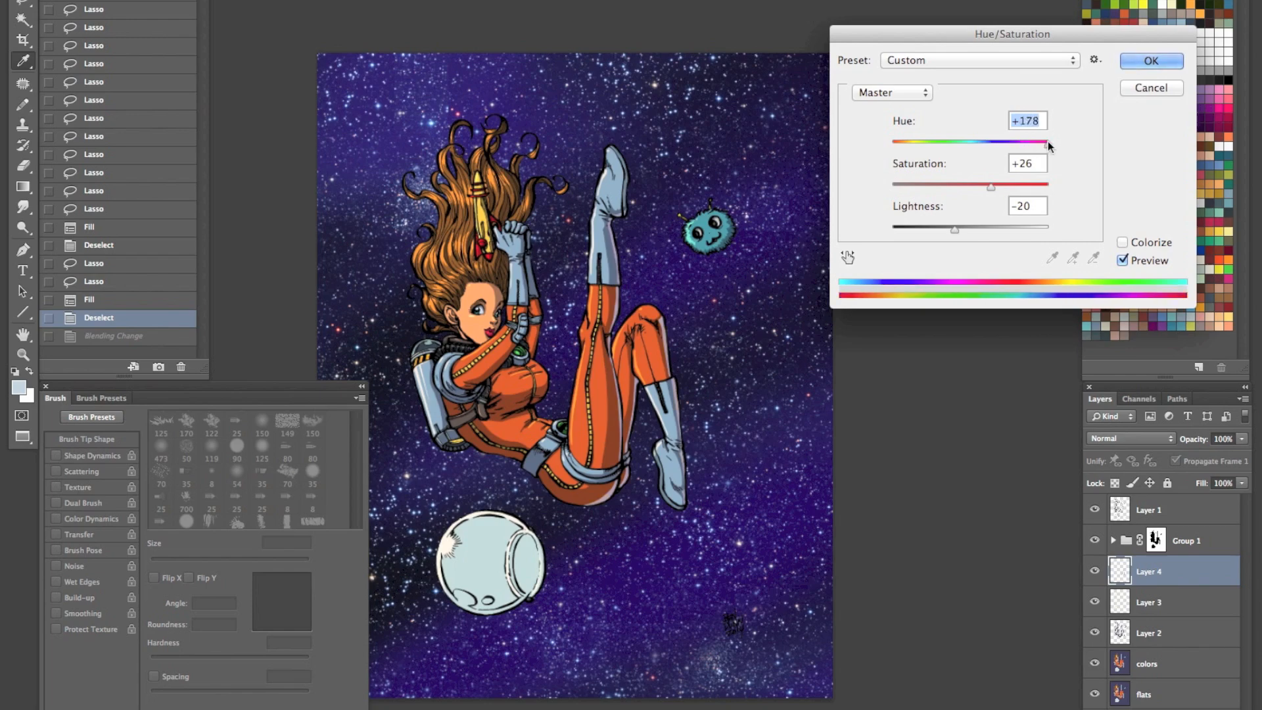
pyautogui.click(1150, 88)
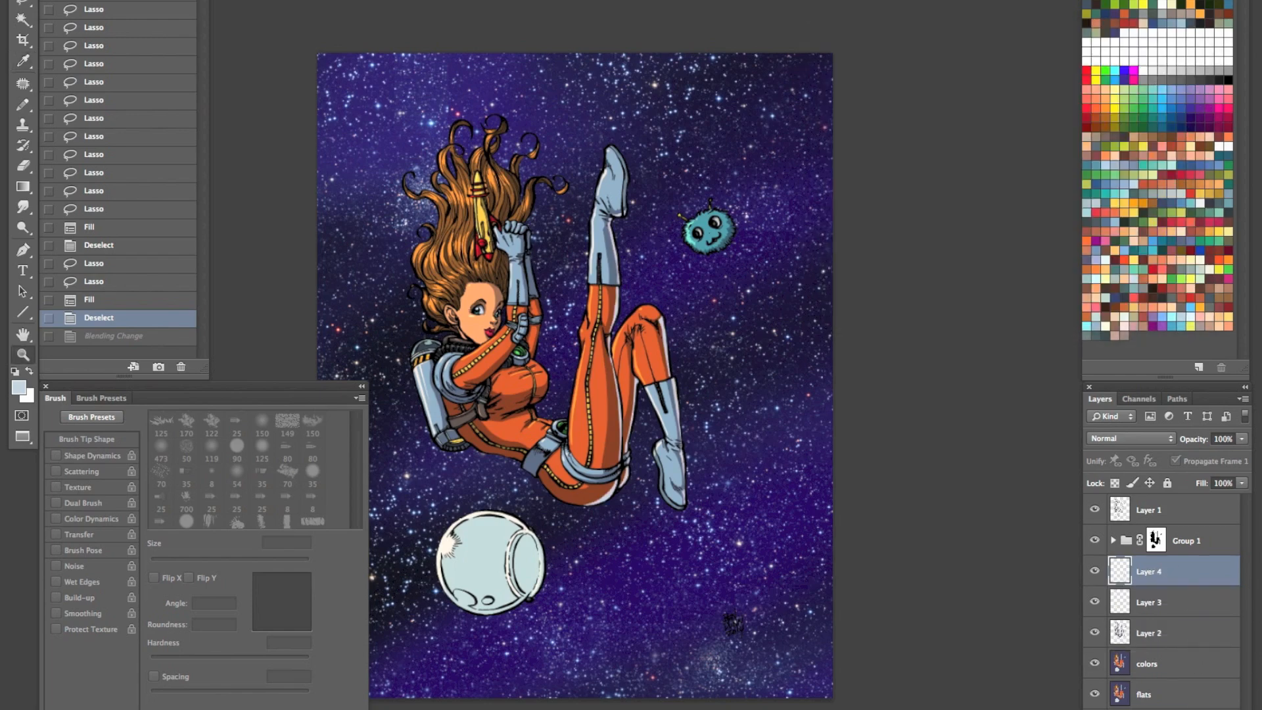
pyautogui.press('Delete')
pyautogui.moveTo(670, 480); pyautogui.dragTo(634, 510)
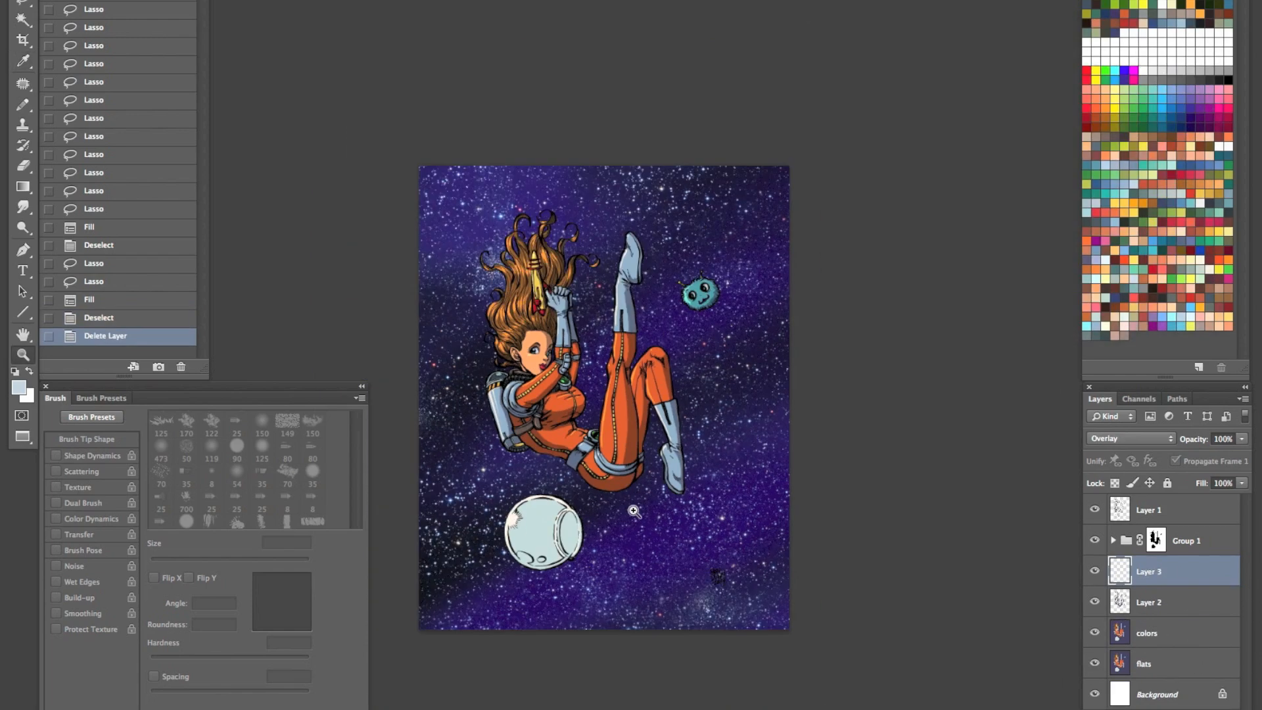
# - Select the line-art Layer 1 above Group 1 and lasso around the signature in the illustration's lower-right corner
pyautogui.click(1095, 511)
pyautogui.click(1095, 510)
pyautogui.click(1177, 514)
pyautogui.press('l')
pyautogui.moveTo(765, 574)
pyautogui.mouseDown()
pyautogui.moveTo(707, 558)
pyautogui.moveTo(753, 588)
pyautogui.mouseUp()
pyautogui.press('z')
pyautogui.moveTo(574, 460); pyautogui.dragTo(620, 475)
pyautogui.scroll(-5, 620, 475)
pyautogui.hscroll(5, 620, 475)
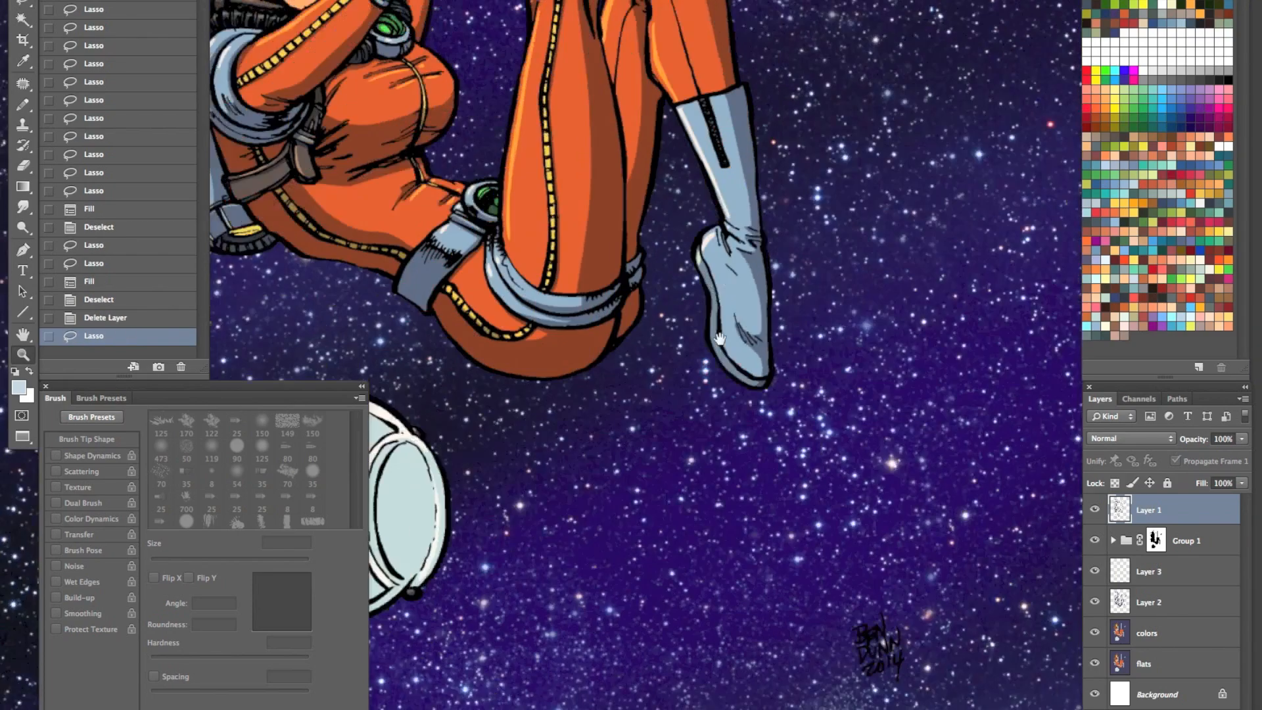
# - Sample light blue from the artwork, try filling the signature selection with it, and undo the fill
pyautogui.press('i')
pyautogui.moveTo(521, 187); pyautogui.dragTo(624, 316)
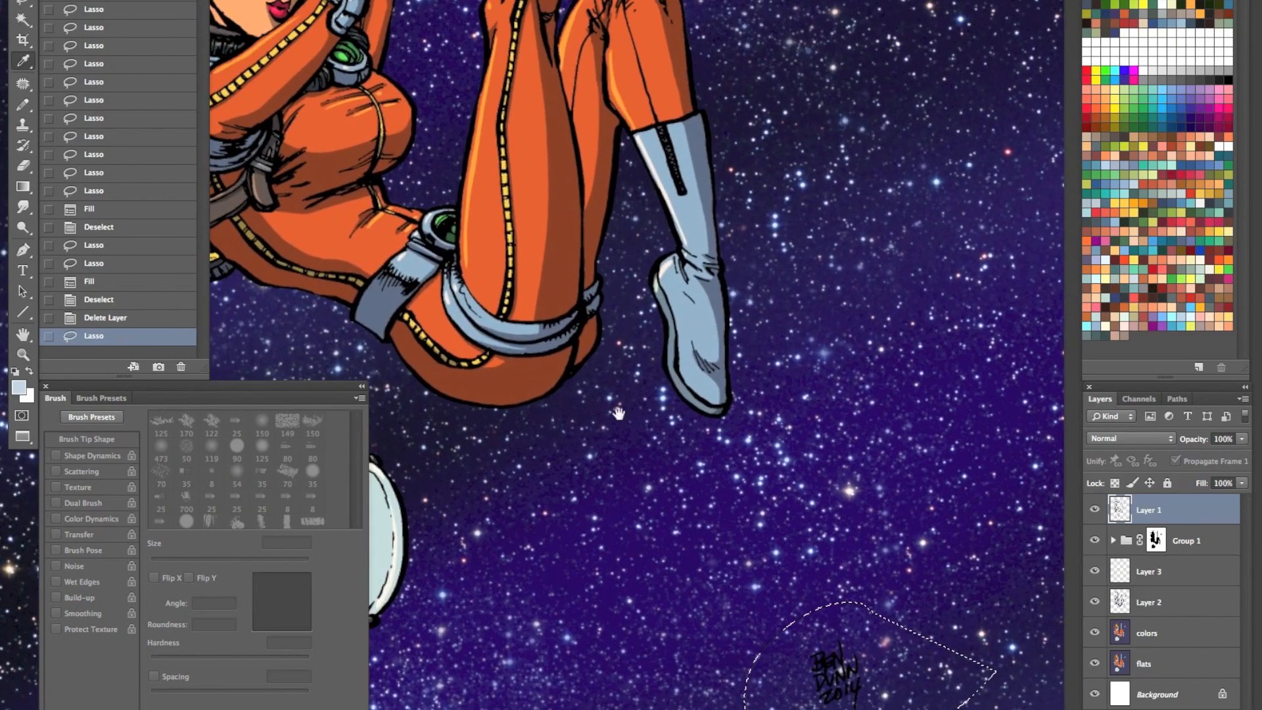
pyautogui.moveTo(583, 208); pyautogui.dragTo(728, 499)
pyautogui.click(493, 155)
pyautogui.click(277, 371)
pyautogui.moveTo(829, 564); pyautogui.dragTo(627, 192)
pyautogui.hotkey('alt', 'BackSpace')
pyautogui.hotkey('ctrl', 'z')
# - Lock the line-art layer's transparent pixels, fill the signature with white sampled from the helmet's rim, and deselect
pyautogui.click(1115, 483)
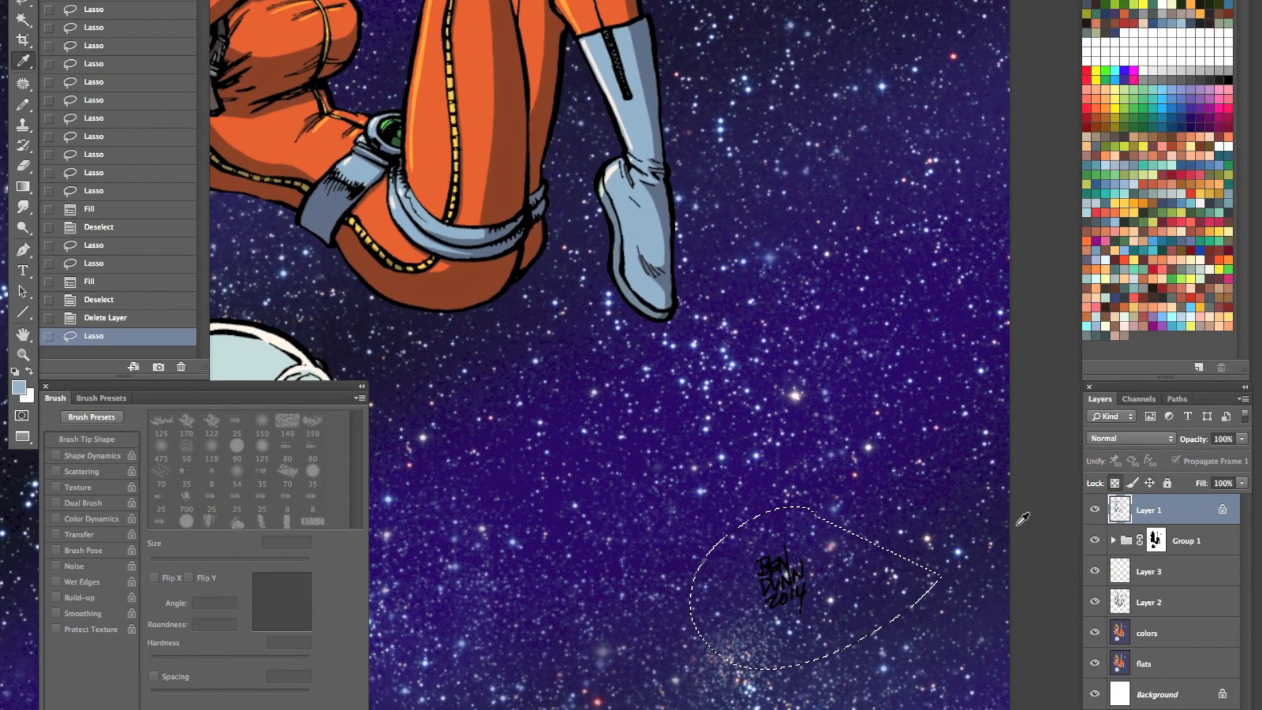
pyautogui.hotkey('alt', 'BackSpace')
pyautogui.hotkey('ctrl', 'z')
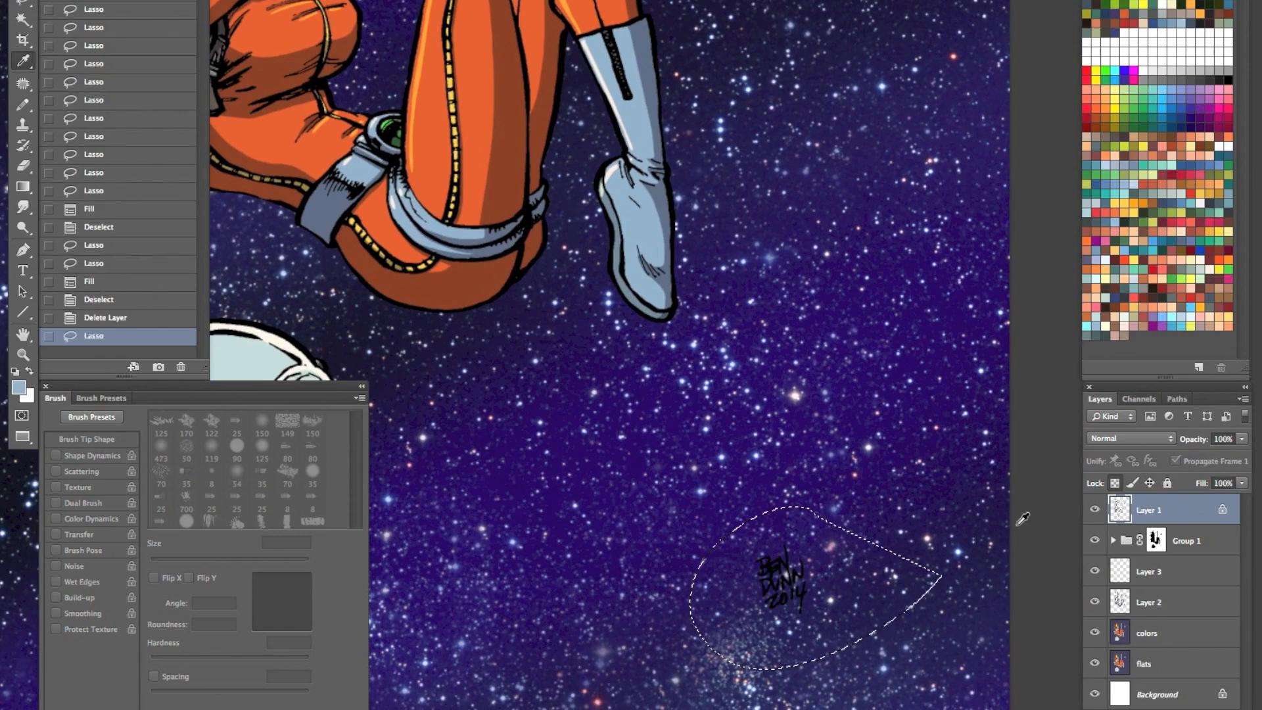
pyautogui.click(286, 341)
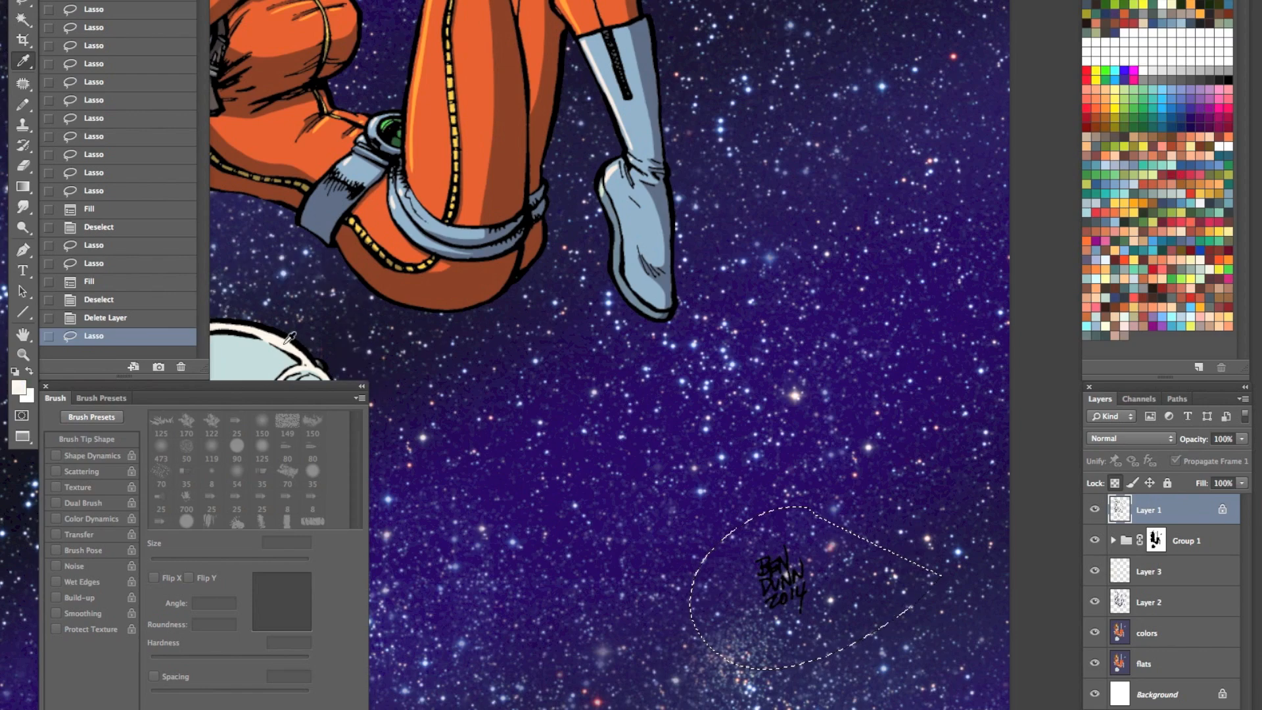
pyautogui.hotkey('alt', 'BackSpace')
pyautogui.hotkey('ctrl', 'd')
pyautogui.press('z')
pyautogui.hotkey('ctrl', '-')
pyautogui.hotkey('ctrl', '-')
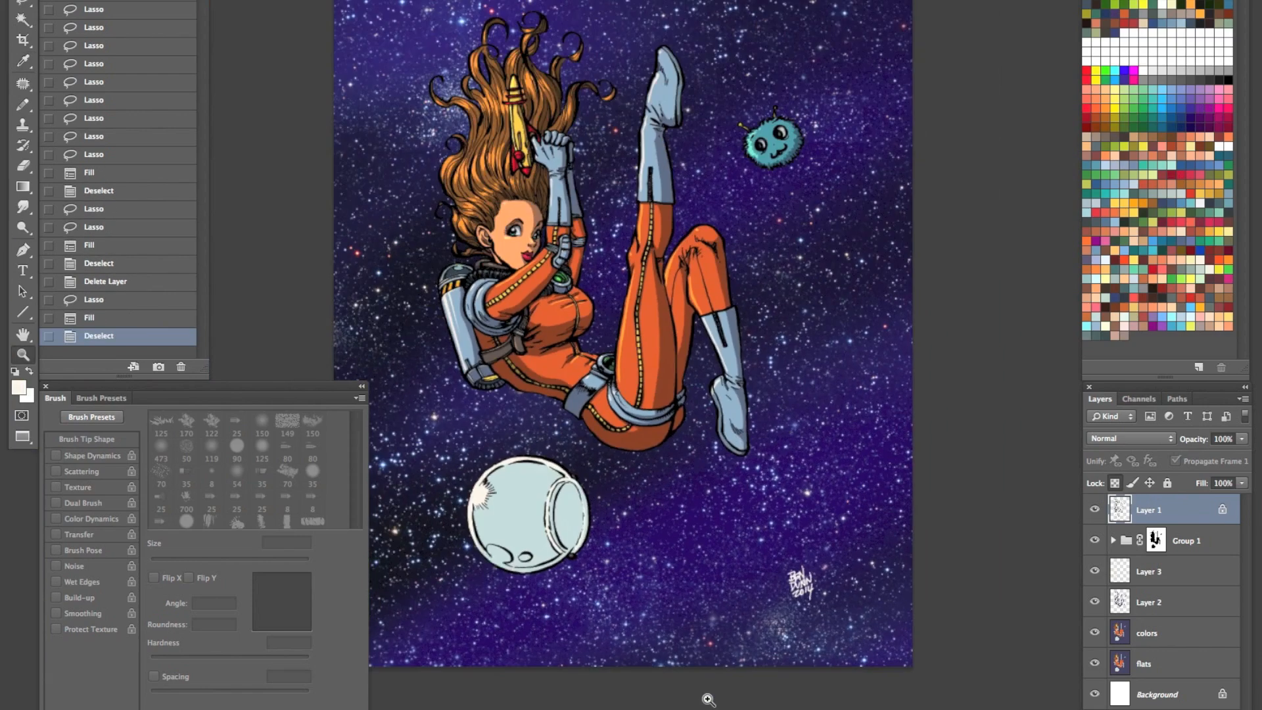
# - Select the purple background Layer 1 inside Group 1 and reset the foreground color to black
pyautogui.click(1112, 542)
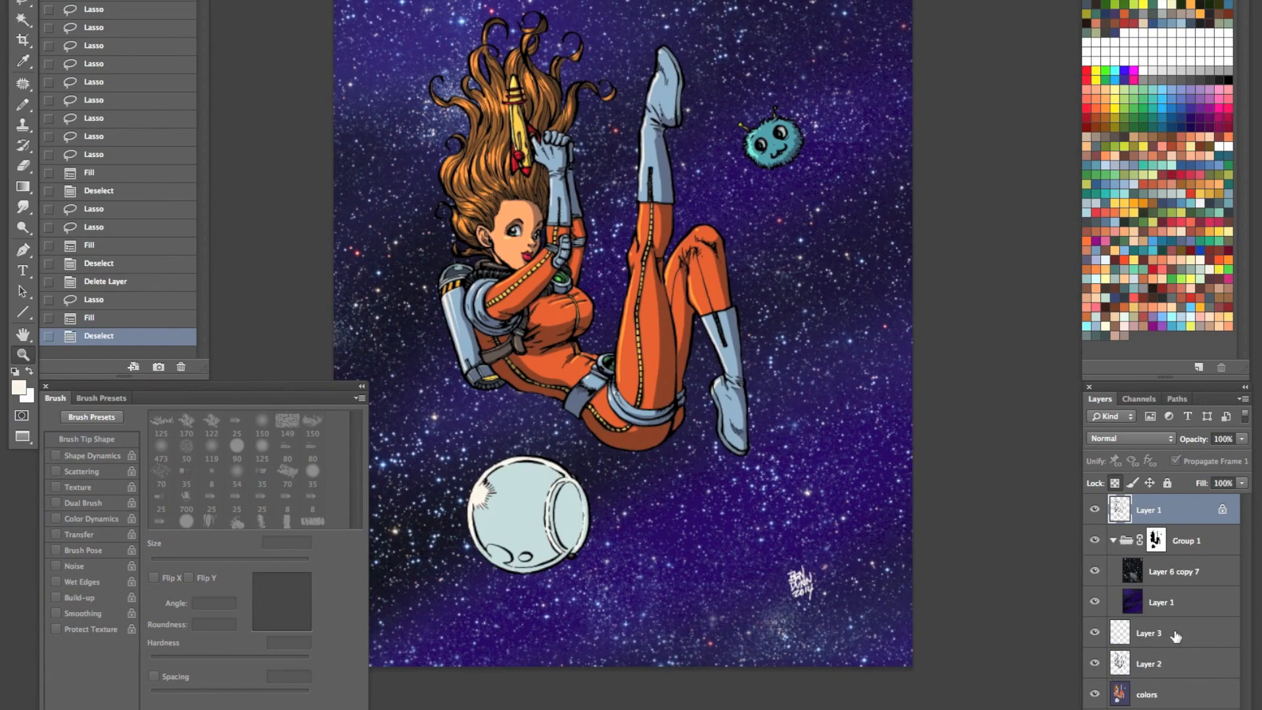
pyautogui.click(1169, 602)
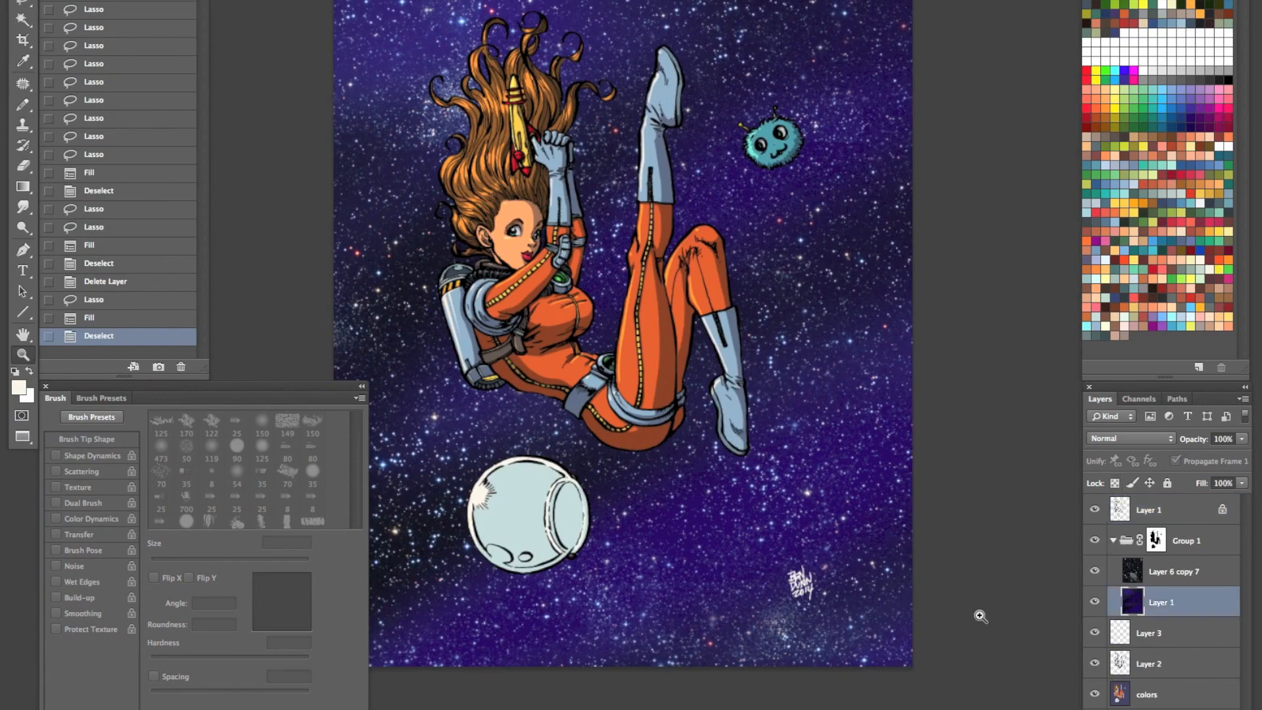
pyautogui.press('d')
pyautogui.press('x')
pyautogui.press('x')
# - Choose the "soft brush" preset for the Brush tool and enlarge the brush to 600 px
pyautogui.press('b')
pyautogui.click(29, 1)
pyautogui.click(188, 1)
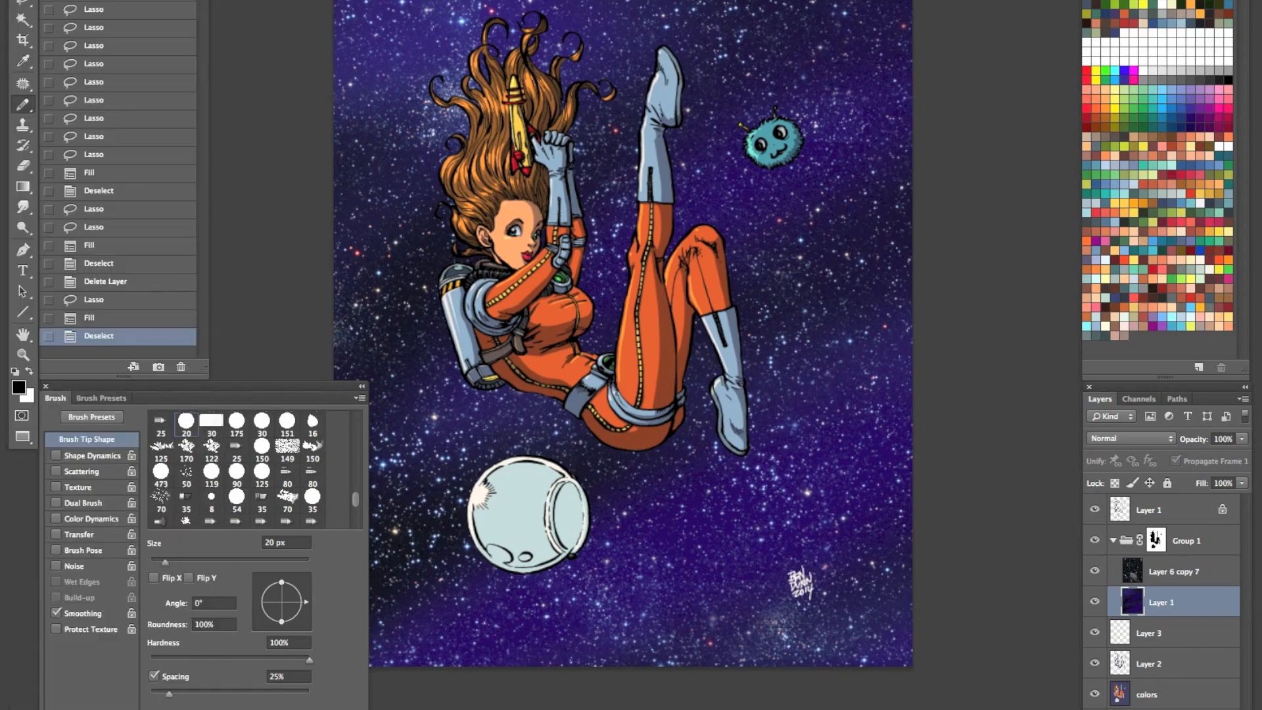
pyautogui.hotkey('shift', 'b')
pyautogui.hotkey('shift', 'b')
pyautogui.hotkey('shift', 'b')
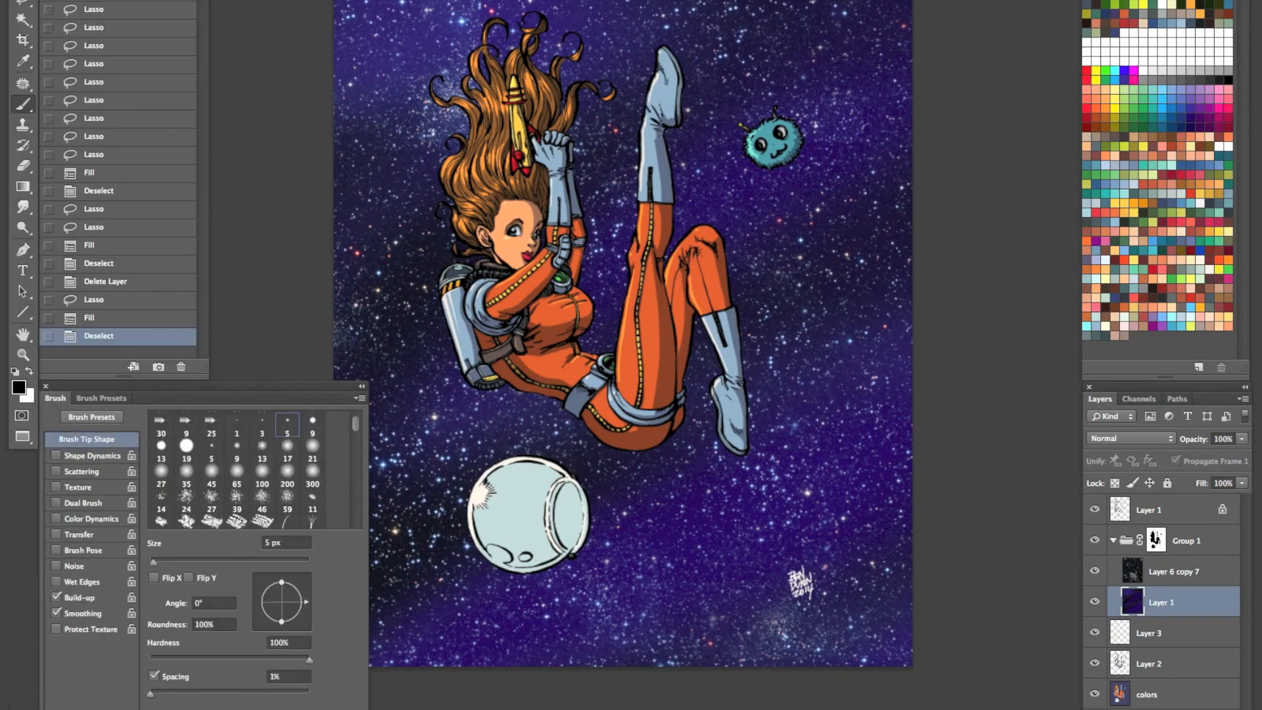
pyautogui.click(29, 1)
pyautogui.scroll(-20, 132, 263)
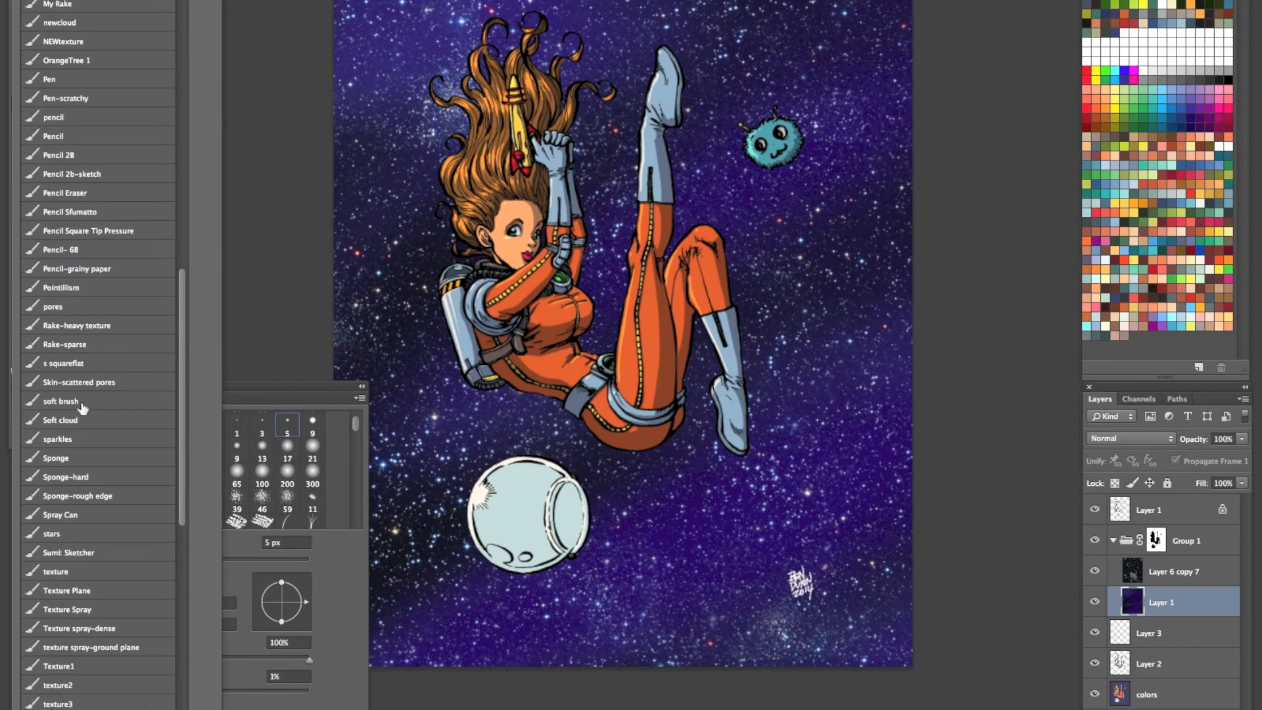
pyautogui.click(84, 402)
pyautogui.press('Return')
pyautogui.press(']')
pyautogui.press(']')
pyautogui.press(']')
pyautogui.press(']')
pyautogui.press(']')
pyautogui.press(']')
pyautogui.press(']')
pyautogui.press(']')
pyautogui.press(']')
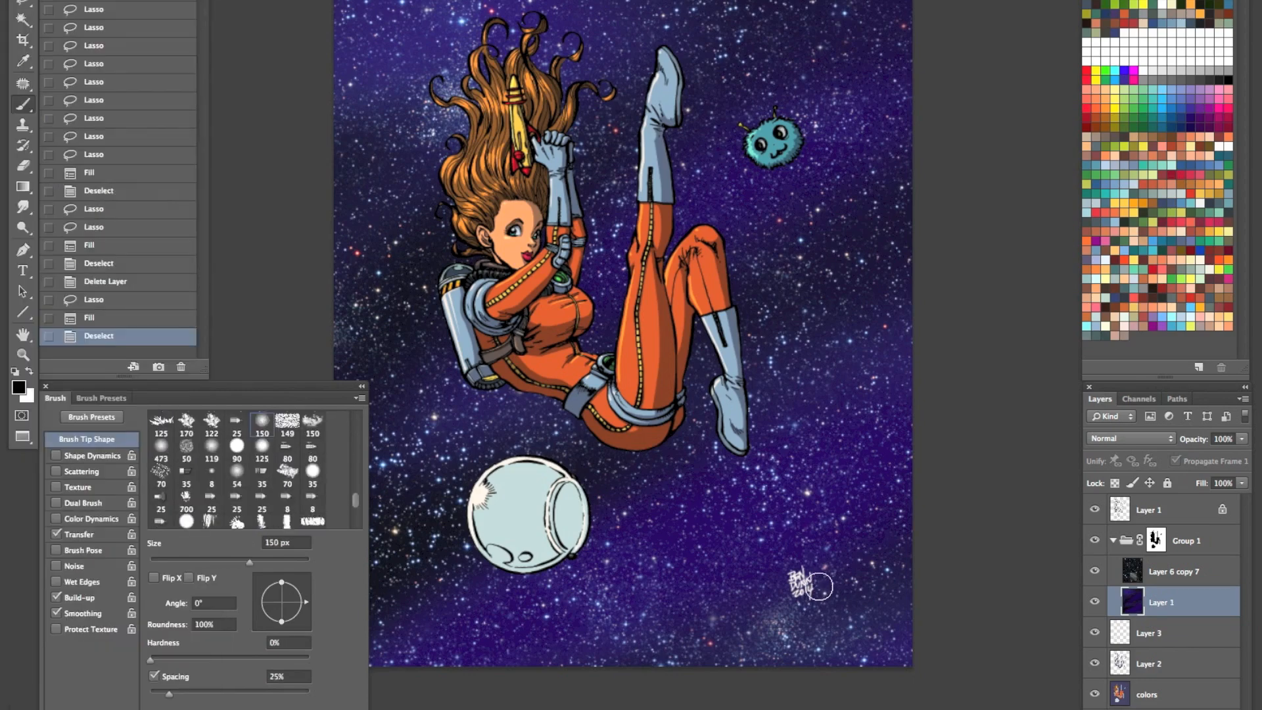
pyautogui.press(']')
pyautogui.press(']')
pyautogui.press(']')
pyautogui.press(']')
# - Paint soft black diagonal strokes on the purple background around the signature and across the lower part of the illustration
pyautogui.moveTo(807, 586); pyautogui.dragTo(941, 513)
pyautogui.moveTo(832, 603)
pyautogui.mouseDown()
pyautogui.moveTo(965, 538)
pyautogui.moveTo(777, 644)
pyautogui.moveTo(743, 649)
pyautogui.moveTo(676, 709)
pyautogui.mouseUp()
pyautogui.moveTo(877, 584); pyautogui.dragTo(697, 623)
pyautogui.moveTo(812, 554); pyautogui.dragTo(615, 684)
pyautogui.moveTo(892, 510); pyautogui.dragTo(631, 670)
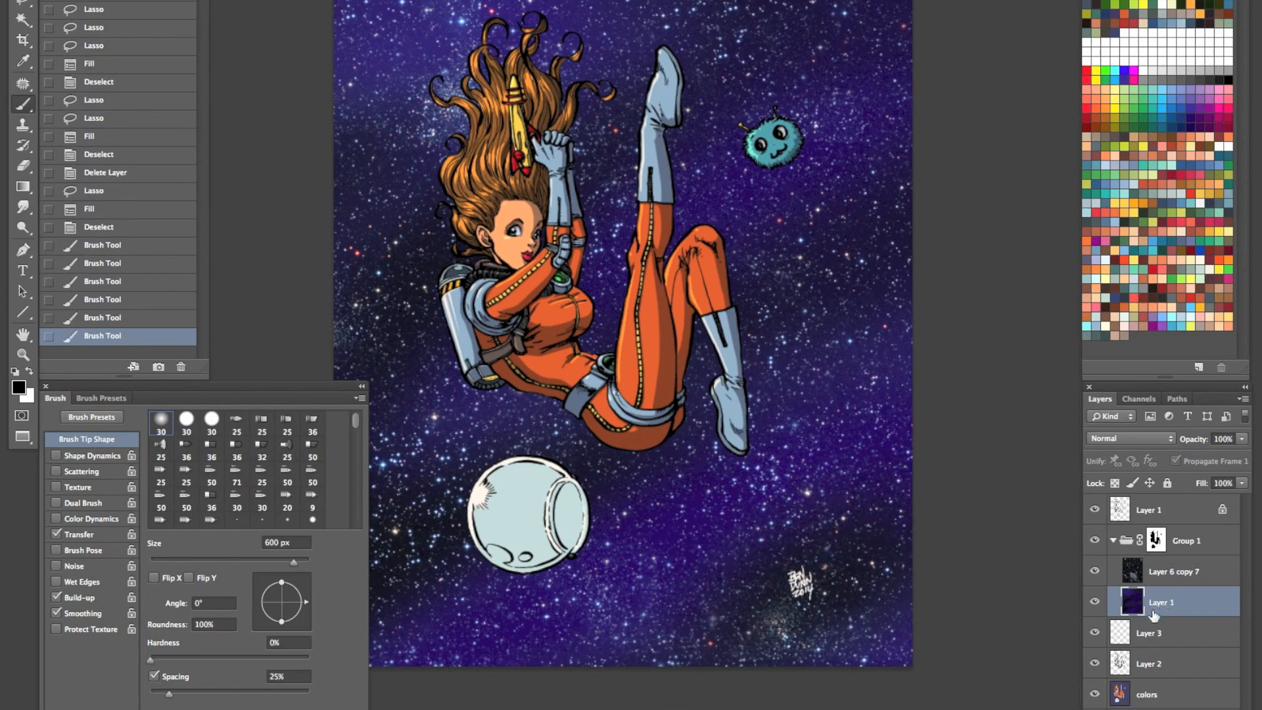
pyautogui.moveTo(882, 513)
pyautogui.mouseDown()
pyautogui.moveTo(791, 548)
pyautogui.moveTo(749, 567)
pyautogui.mouseUp()
pyautogui.moveTo(830, 495)
pyautogui.mouseDown()
pyautogui.moveTo(710, 544)
pyautogui.moveTo(427, 709)
pyautogui.mouseUp()
pyautogui.moveTo(618, 631); pyautogui.dragTo(531, 673)
pyautogui.moveTo(825, 609); pyautogui.dragTo(736, 648)
pyautogui.moveTo(908, 591); pyautogui.dragTo(824, 631)
pyautogui.moveTo(909, 646); pyautogui.dragTo(875, 707)
pyautogui.press('z')
pyautogui.moveTo(939, 503); pyautogui.dragTo(830, 662)
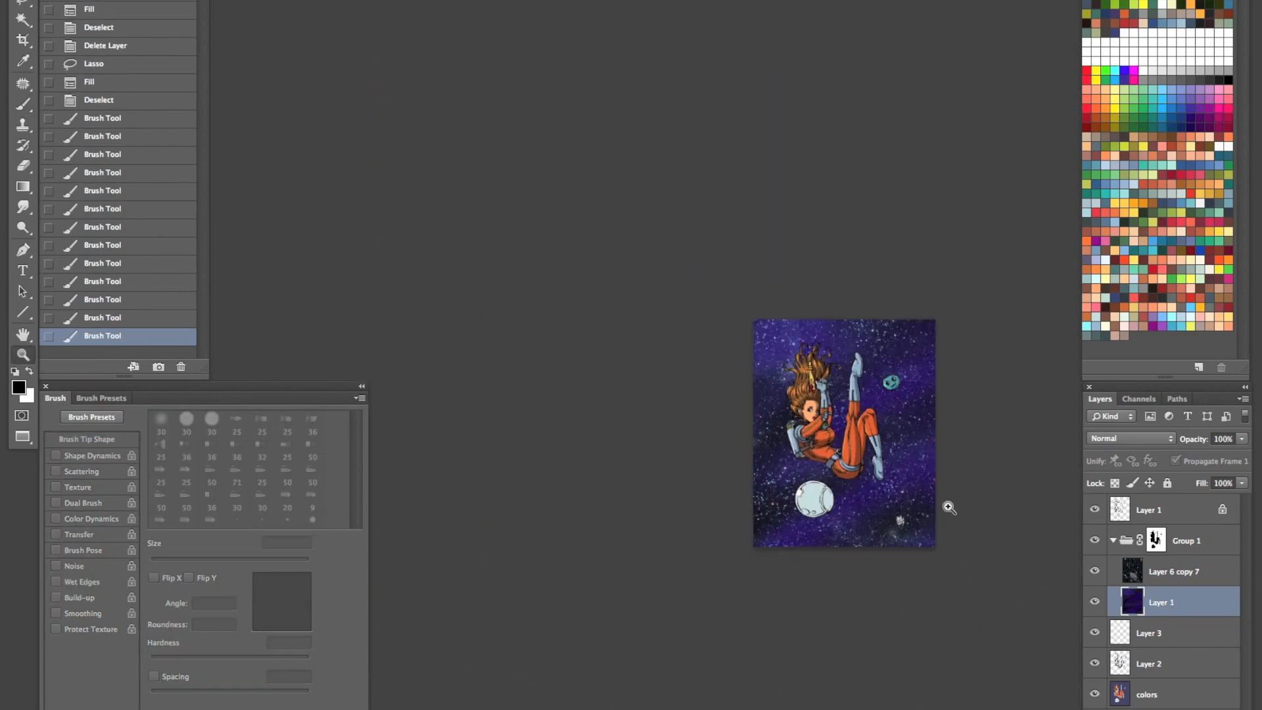
# - Select the locked line-art Layer 1 above Group 1
pyautogui.hotkey('ctrl', '0')
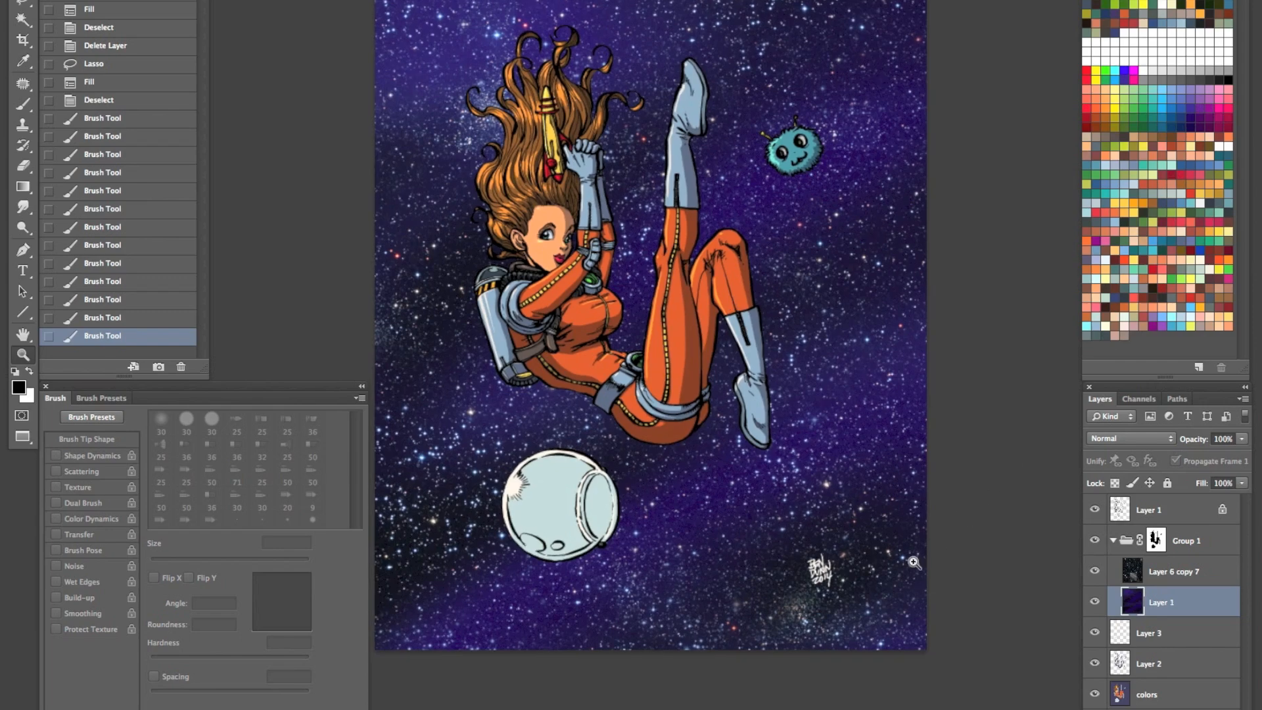
pyautogui.click(867, 612)
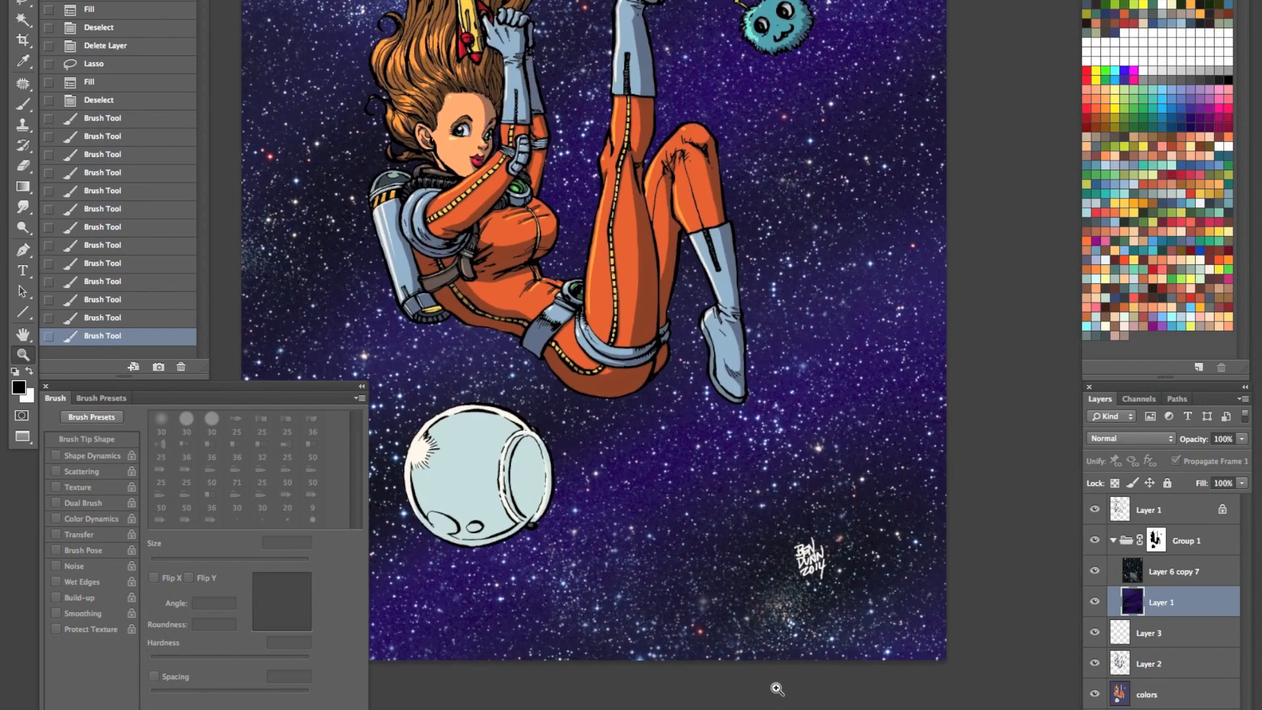
pyautogui.click(1161, 513)
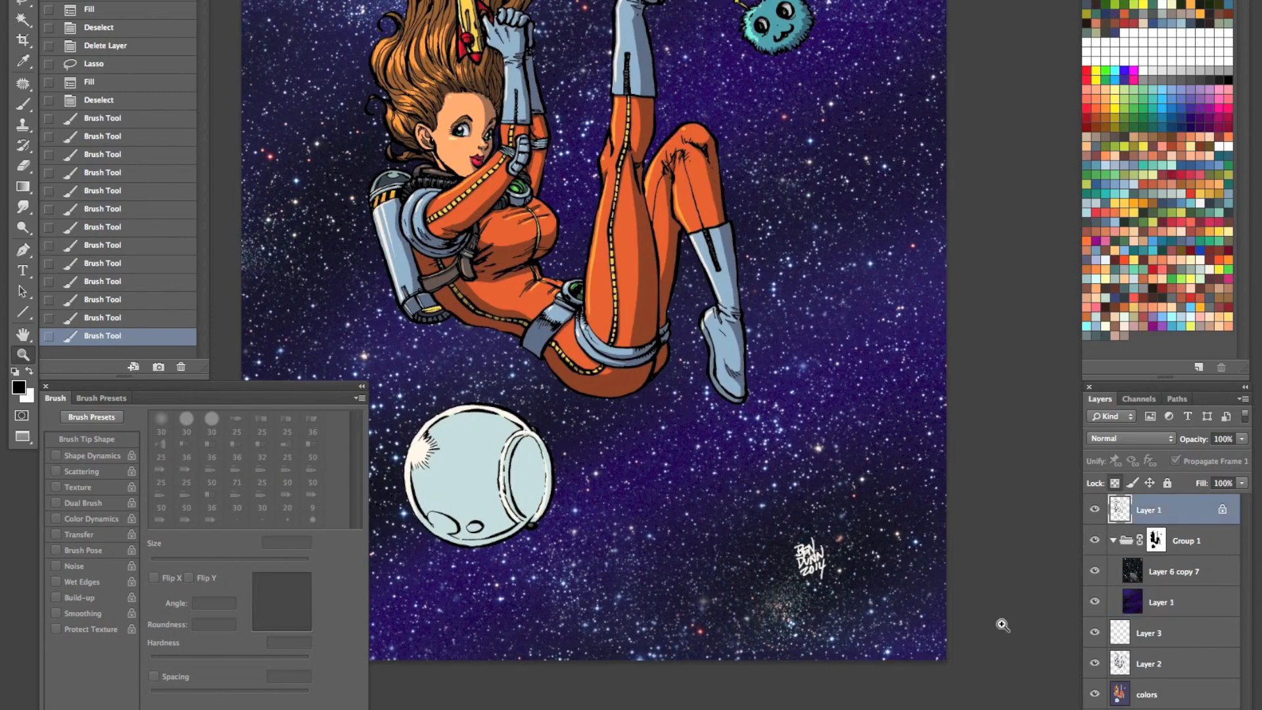
# - Lasso around the helmet, try filling its line art with the white background color, and undo the fill
pyautogui.click(545, 480)
pyautogui.press('Tab')
pyautogui.press('l')
pyautogui.moveTo(401, 329)
pyautogui.mouseDown()
pyautogui.moveTo(318, 460)
pyautogui.moveTo(540, 559)
pyautogui.moveTo(553, 551)
pyautogui.moveTo(565, 370)
pyautogui.moveTo(496, 323)
pyautogui.mouseUp()
pyautogui.hotkey('ctrl', 'BackSpace')
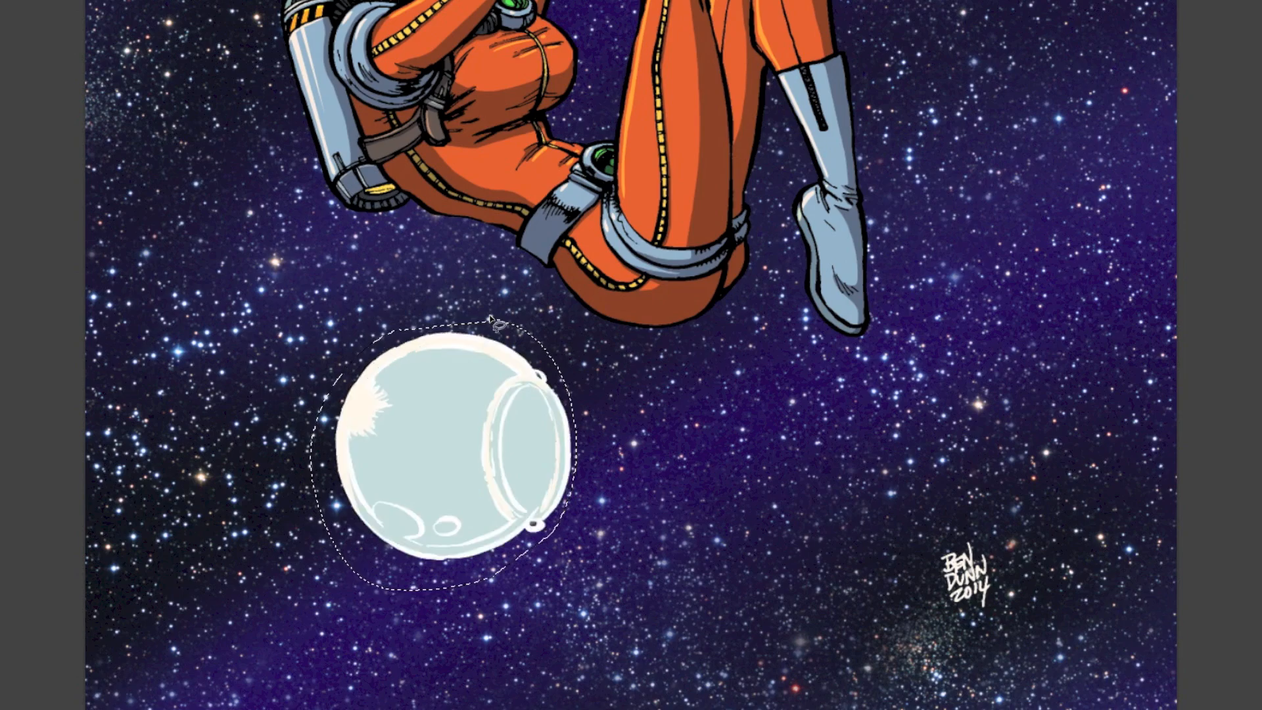
pyautogui.moveTo(596, 544); pyautogui.dragTo(521, 633)
pyautogui.hotkey('ctrl', 'z')
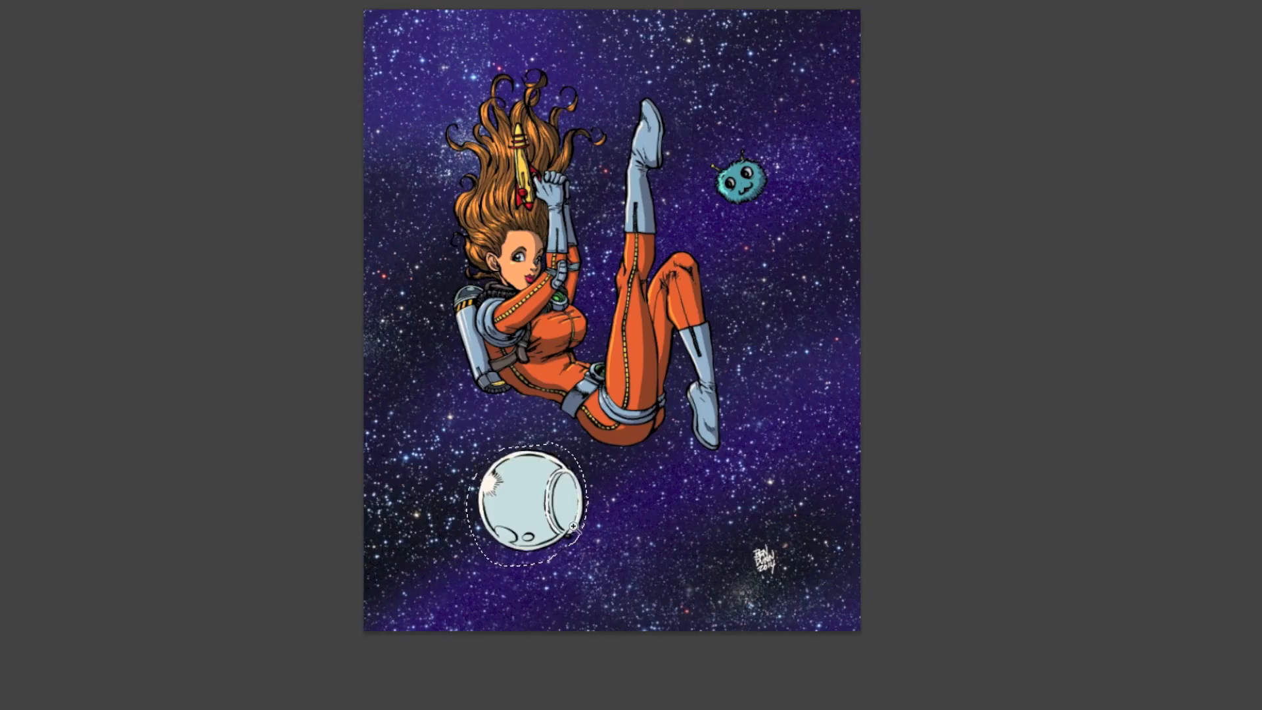
# - Try filling the helmet's line art with its sampled pale blue, adjusted with Hue/Saturation to Saturation +72 and Lightness -49
pyautogui.moveTo(599, 529); pyautogui.dragTo(513, 600)
pyautogui.moveTo(571, 508); pyautogui.dragTo(713, 484)
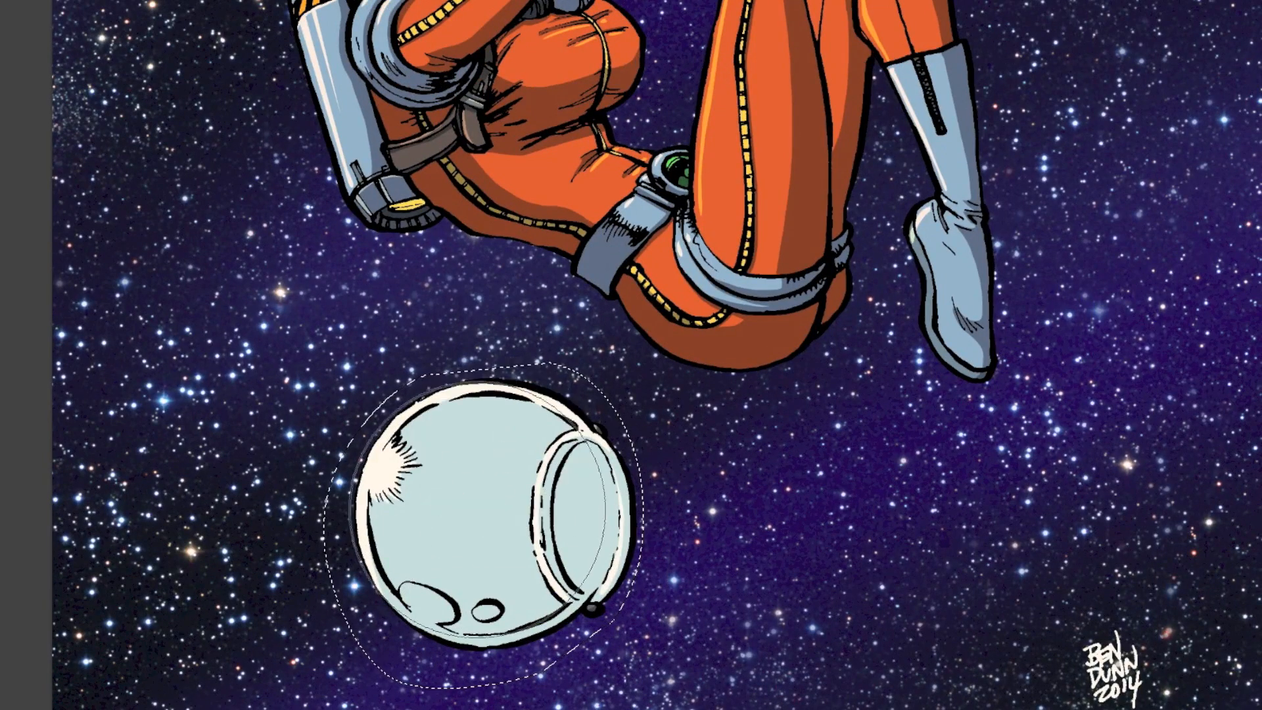
pyautogui.keyDown('alt'); pyautogui.click(447, 542); pyautogui.keyUp('alt')
pyautogui.hotkey('alt', 'BackSpace')
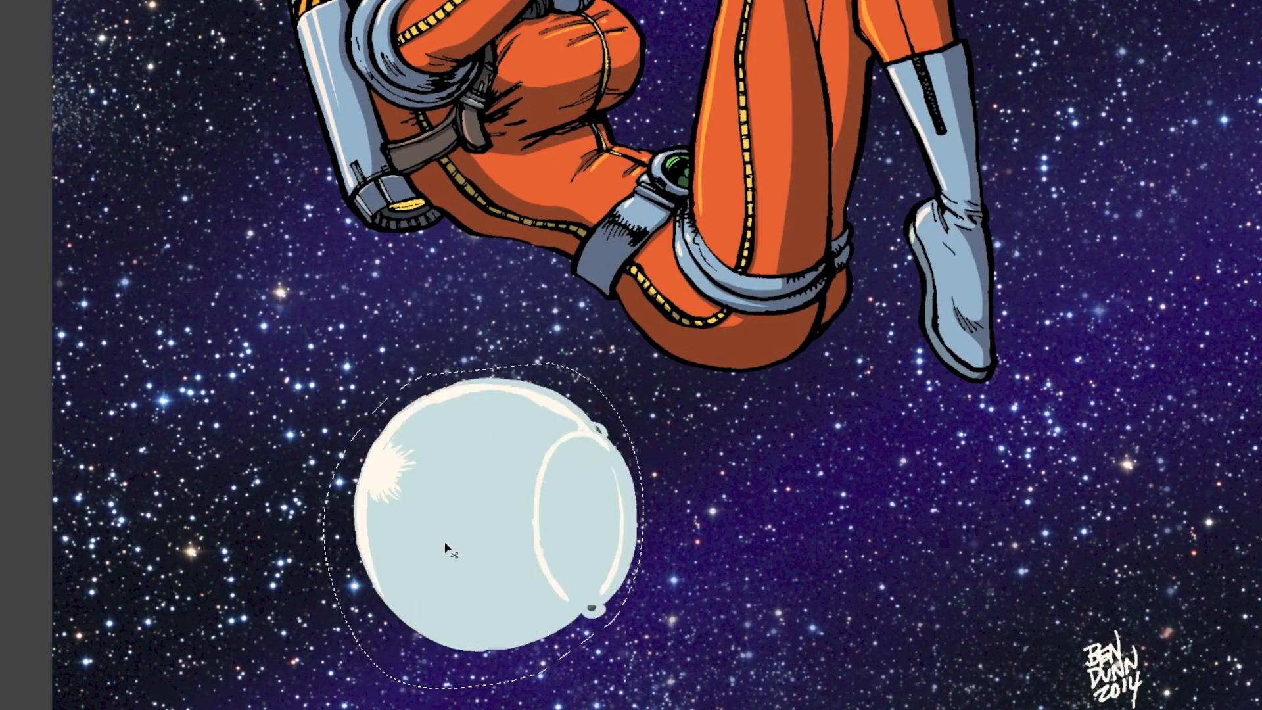
pyautogui.press('super+u')
pyautogui.moveTo(971, 230); pyautogui.dragTo(931, 230)
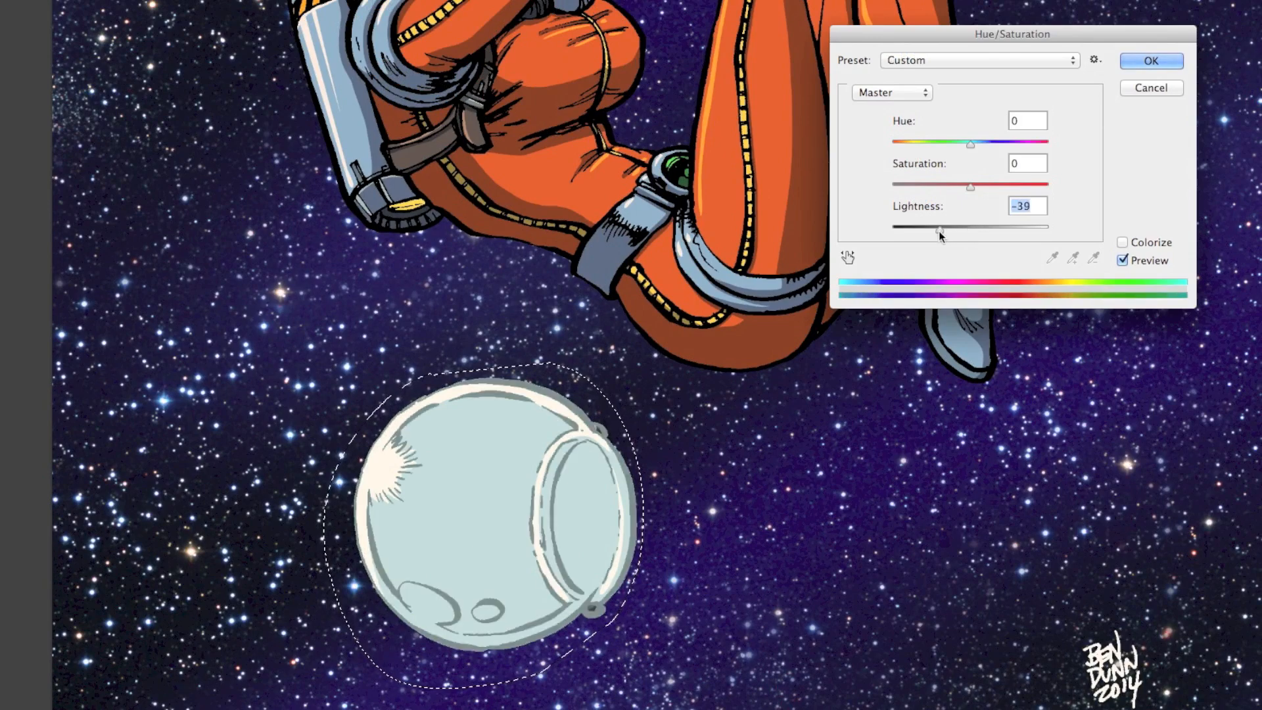
pyautogui.click(973, 188)
pyautogui.moveTo(975, 189); pyautogui.dragTo(1027, 188)
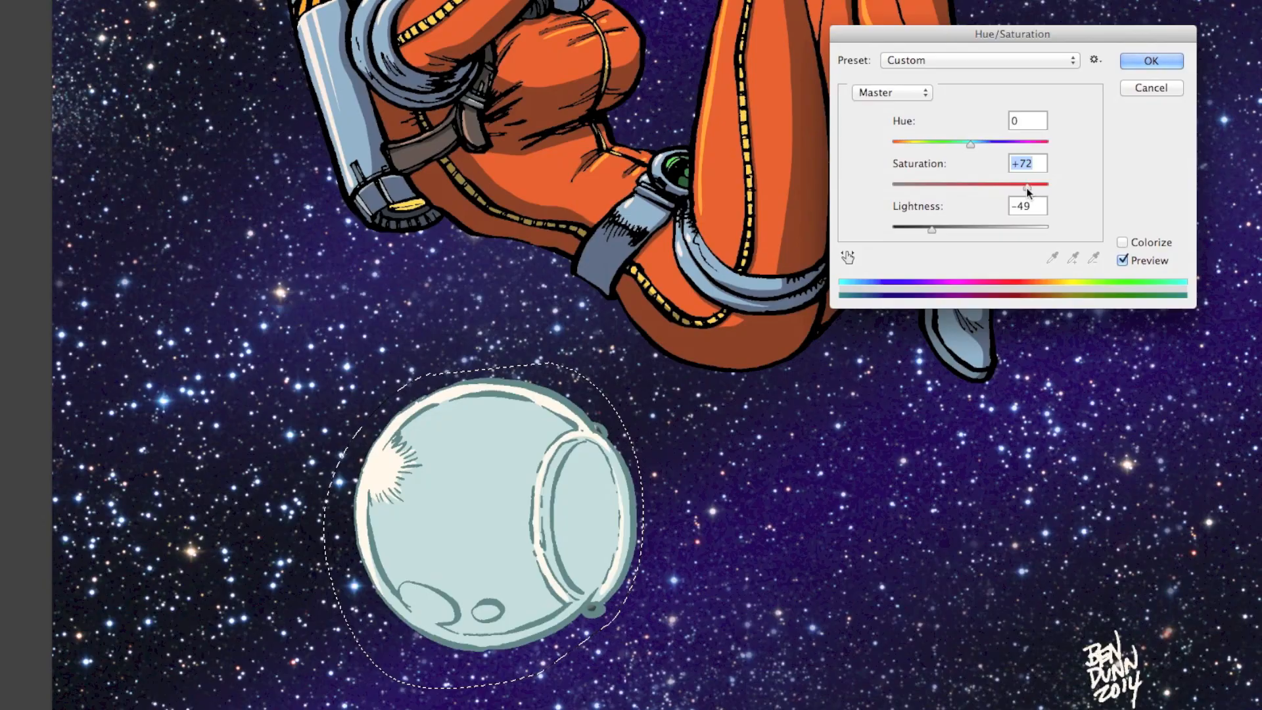
pyautogui.click(1129, 63)
# - Undo the pale blue recoloring of the helmet's line art and deselect the helmet
pyautogui.moveTo(634, 517); pyautogui.dragTo(531, 689)
pyautogui.hotkey('ctrl', 'alt', 'z')
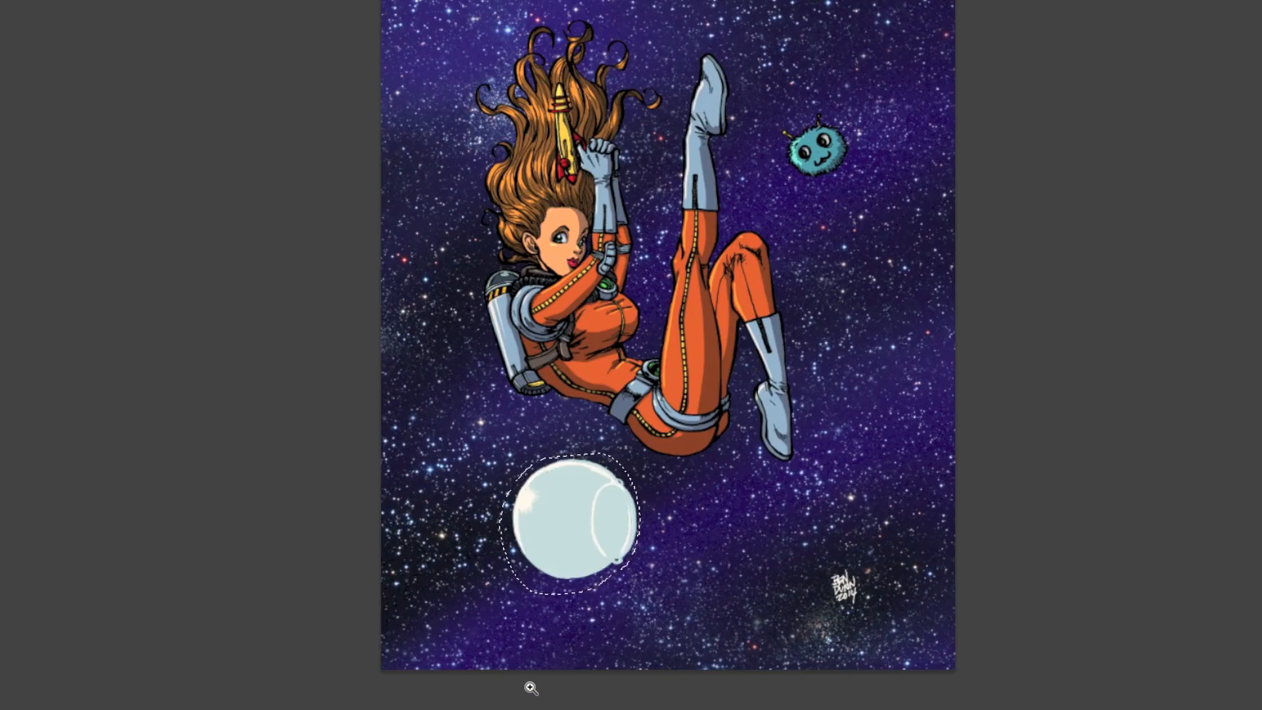
pyautogui.hotkey('ctrl', 'alt', 'z')
pyautogui.hotkey('ctrl', 'd')
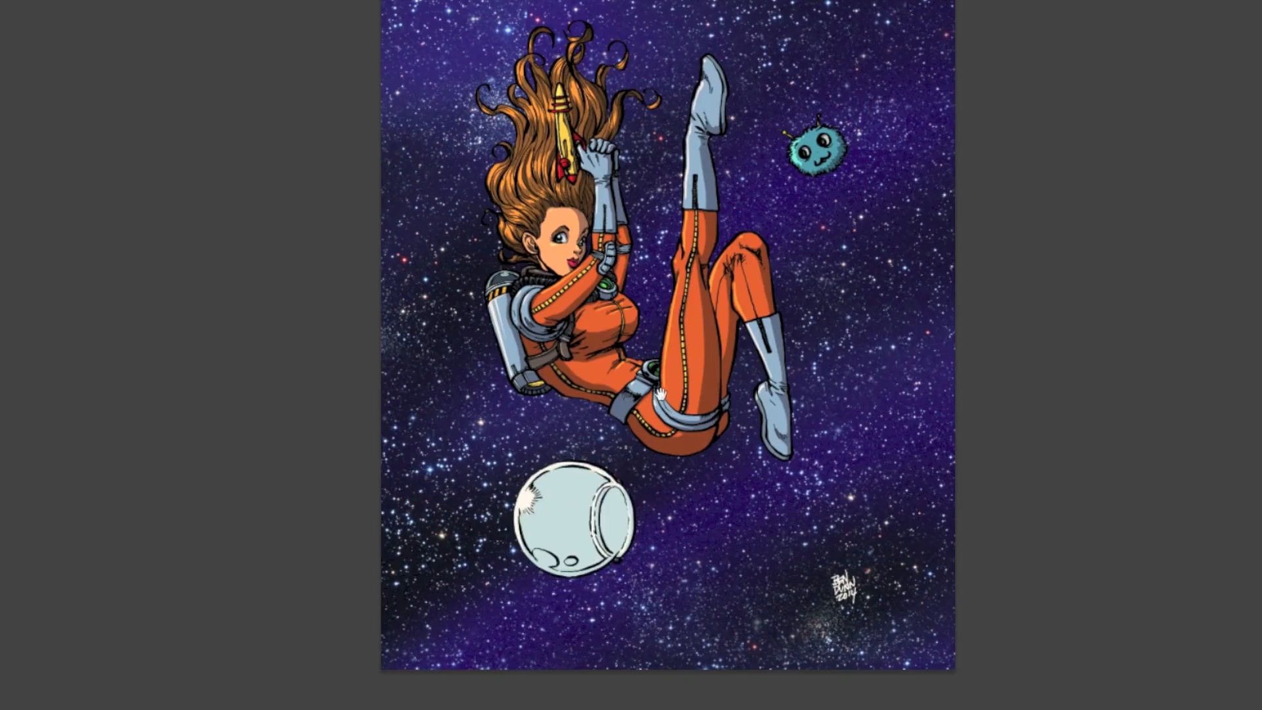
# - Create a new layer in Screen mode above the line art and switch its blending mode to Lighten
pyautogui.moveTo(659, 393); pyautogui.dragTo(639, 452)
pyautogui.press('Tab')
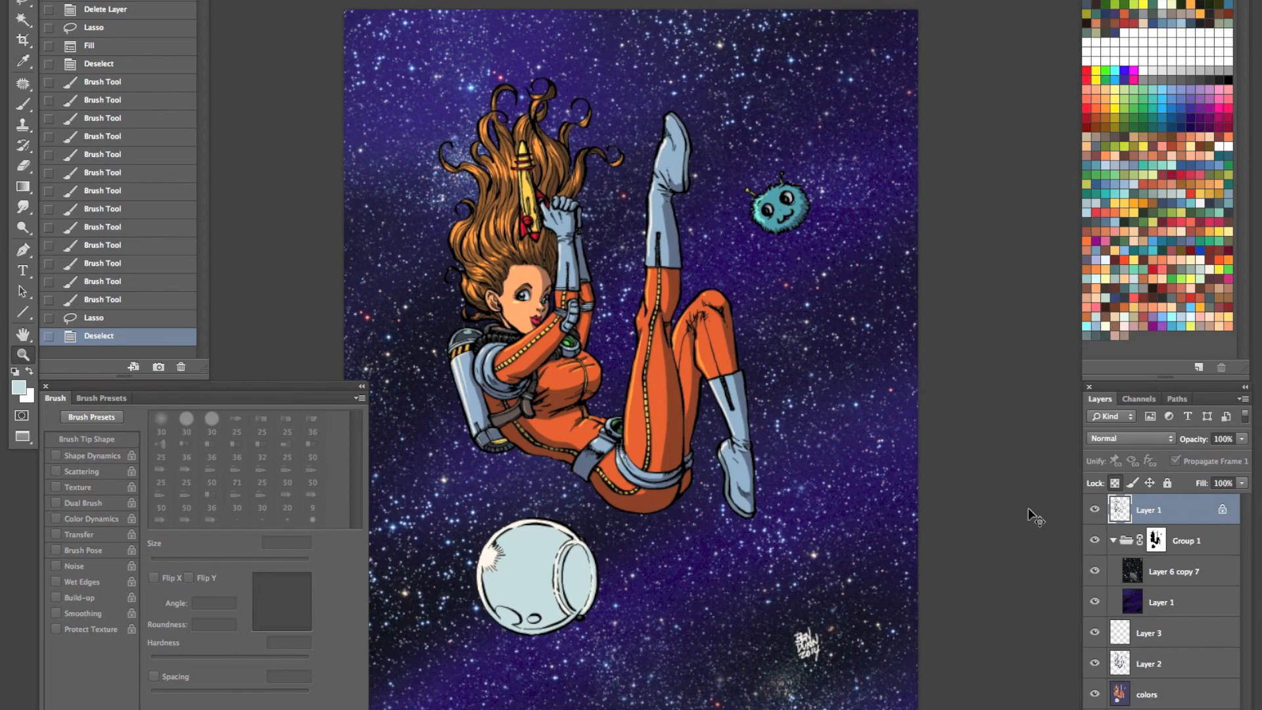
pyautogui.hotkey('ctrl', 'shift', 'n')
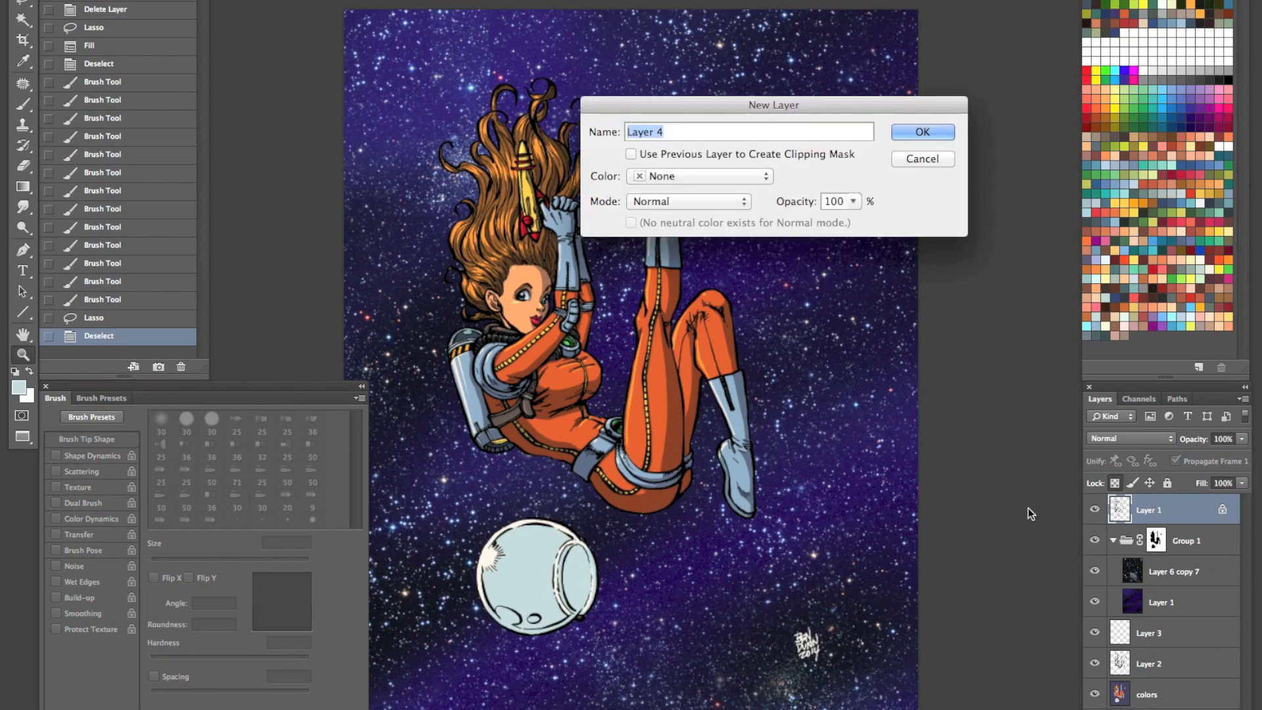
pyautogui.click(746, 206)
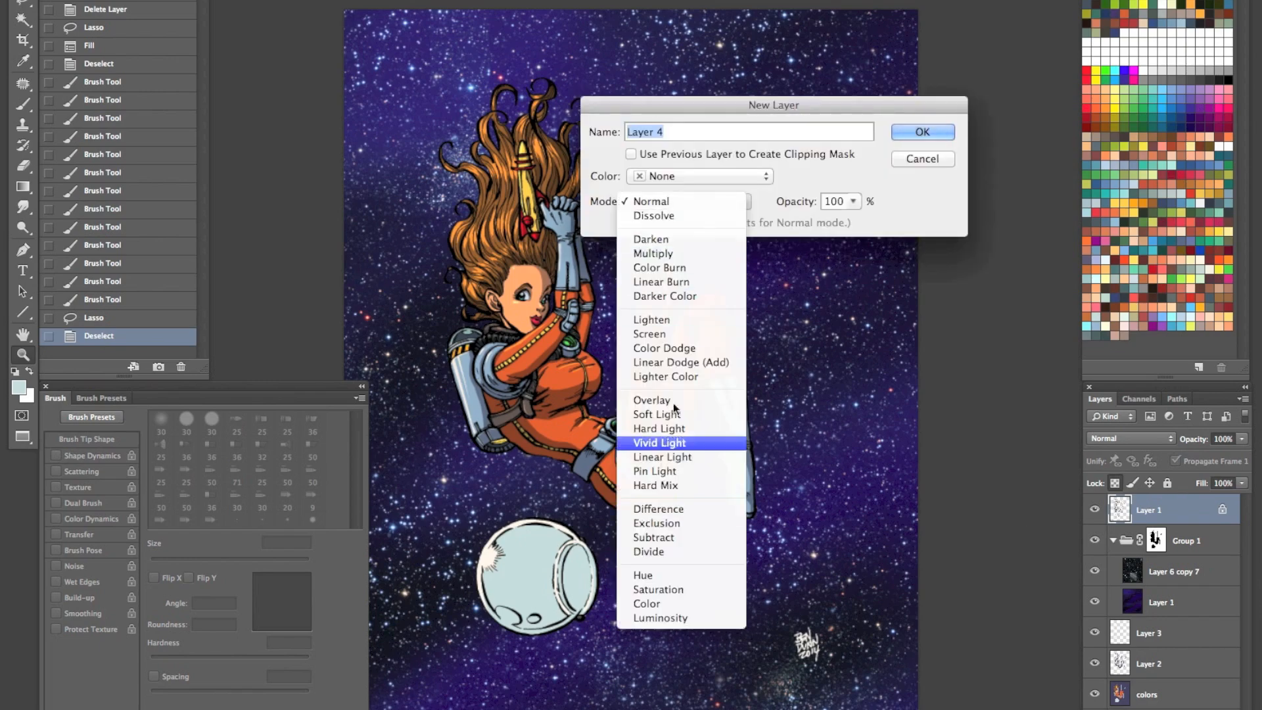
pyautogui.click(683, 334)
pyautogui.click(919, 131)
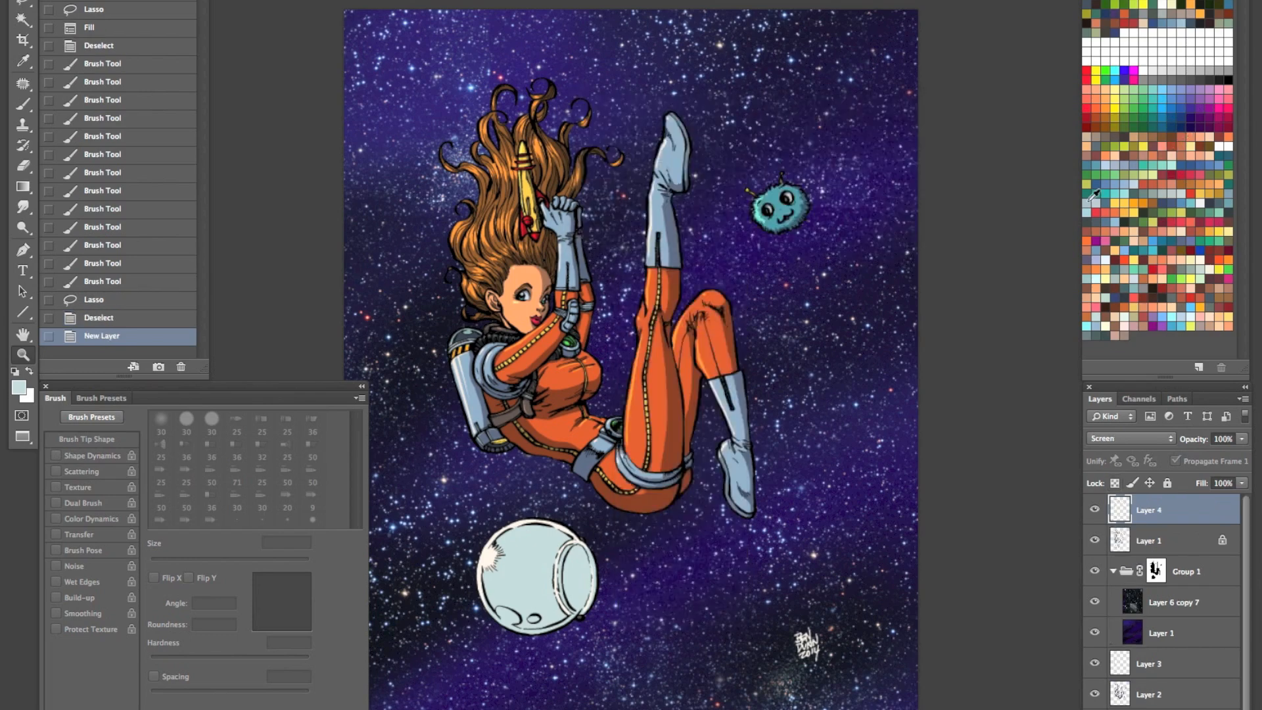
pyautogui.click(1165, 438)
pyautogui.click(1120, 427)
# - Set the foreground color to light blue 6cbbfd
pyautogui.click(1162, 317)
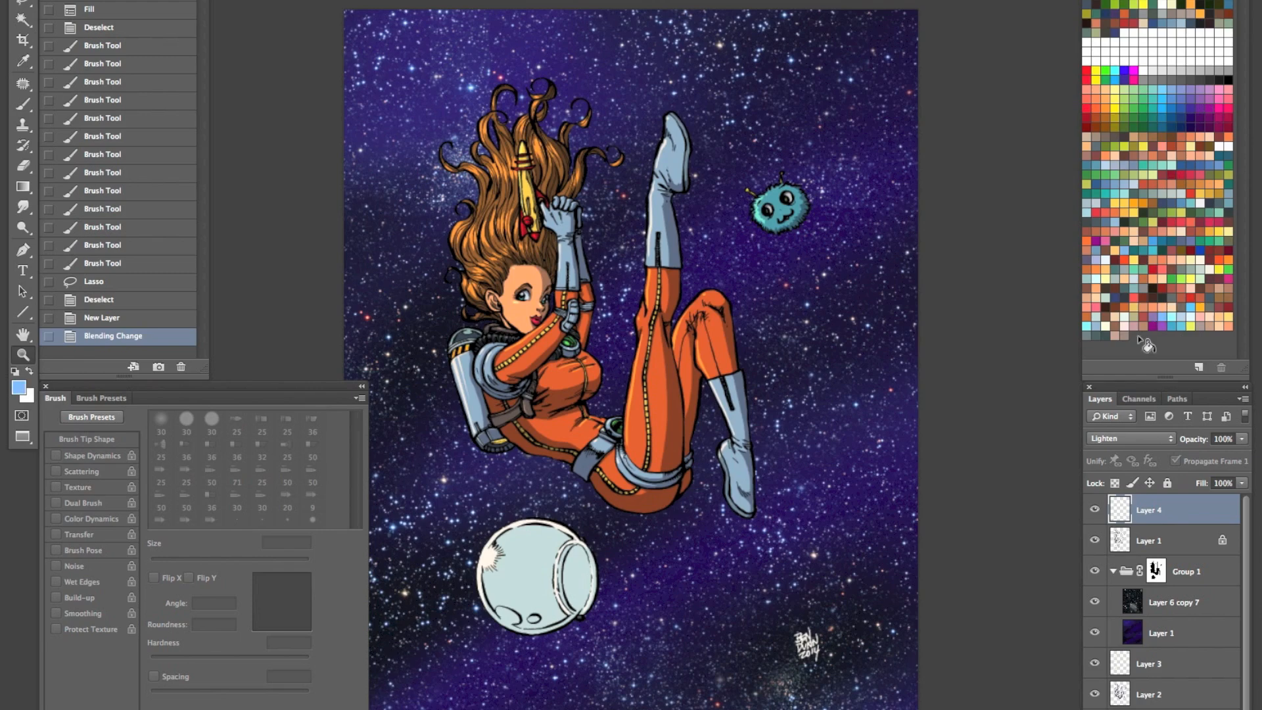
pyautogui.click(21, 386)
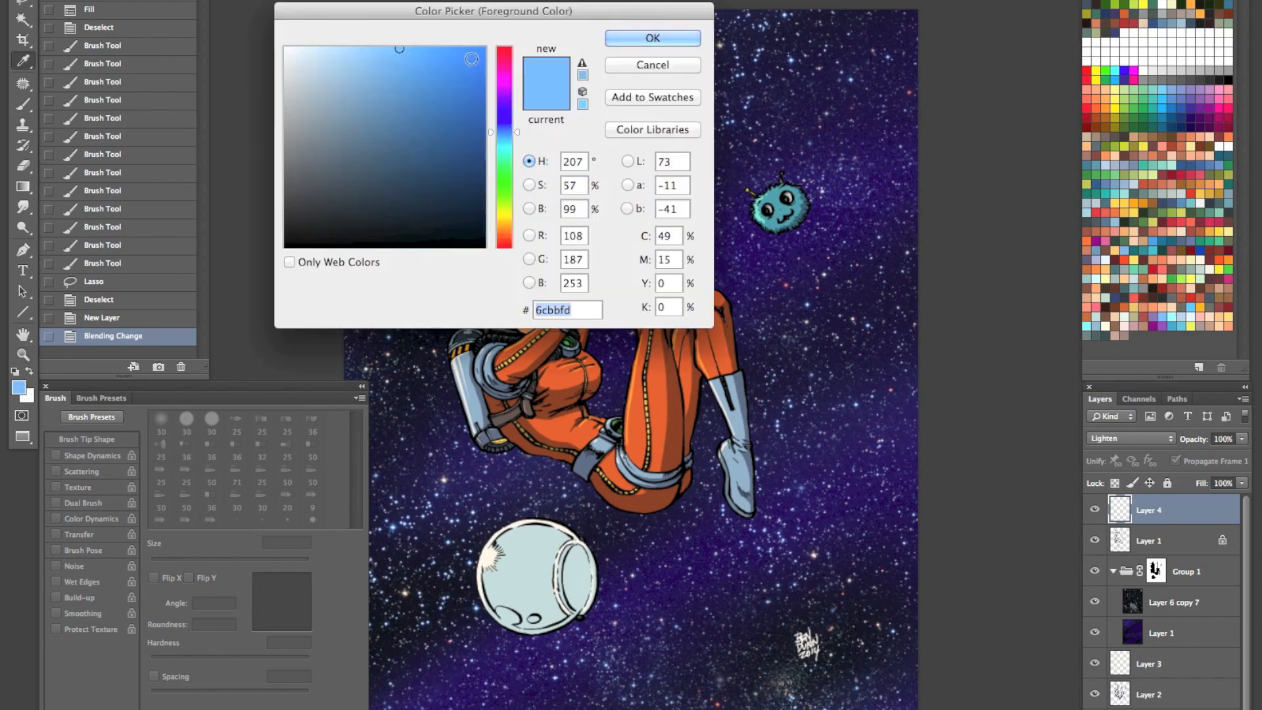
pyautogui.click(678, 35)
# - Paint a soft light blue glow over the starburst highlight and adjacent rim of the helmet with a reduced soft brush
pyautogui.moveTo(616, 533); pyautogui.dragTo(711, 450)
pyautogui.press('b')
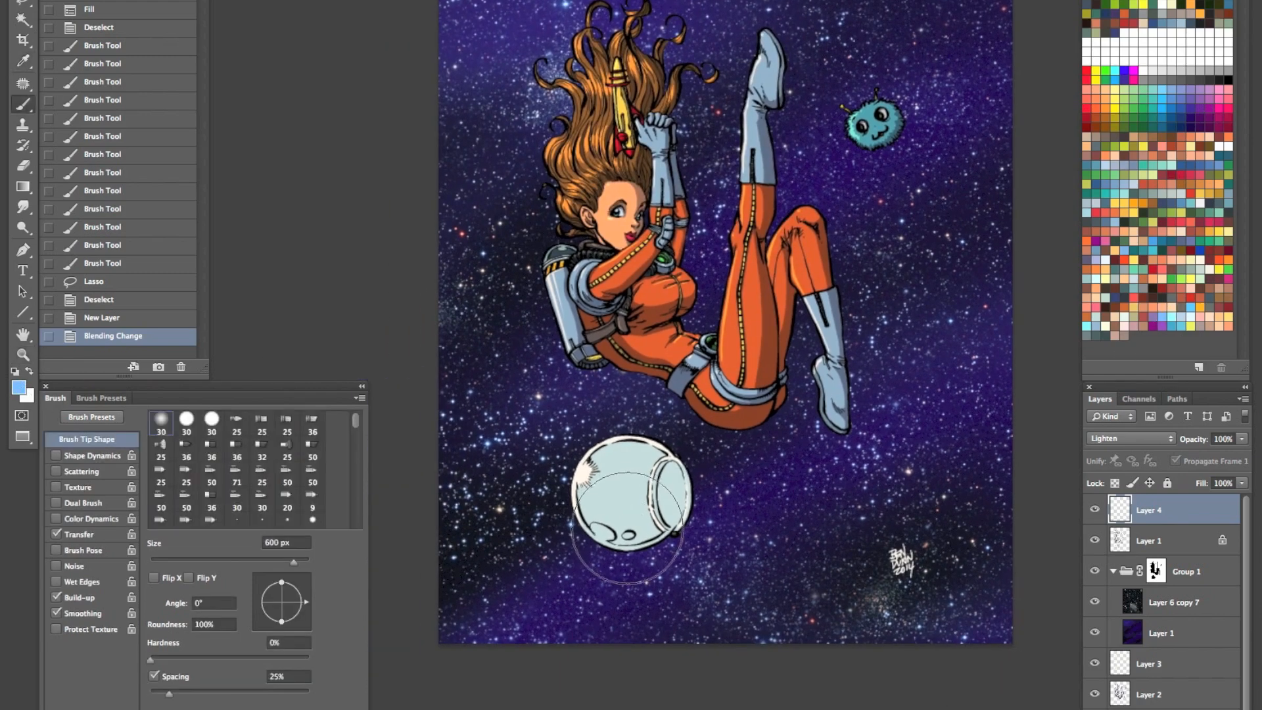
pyautogui.press('[')
pyautogui.press('[')
pyautogui.press('[')
pyautogui.press('[')
pyautogui.press('[')
pyautogui.press('[')
pyautogui.press('[')
pyautogui.moveTo(581, 471)
pyautogui.mouseDown()
pyautogui.moveTo(592, 450)
pyautogui.moveTo(628, 440)
pyautogui.moveTo(576, 492)
pyautogui.mouseUp()
pyautogui.press('[')
pyautogui.press('[')
pyautogui.press('[')
pyautogui.press('[')
pyautogui.moveTo(576, 500); pyautogui.dragTo(598, 540)
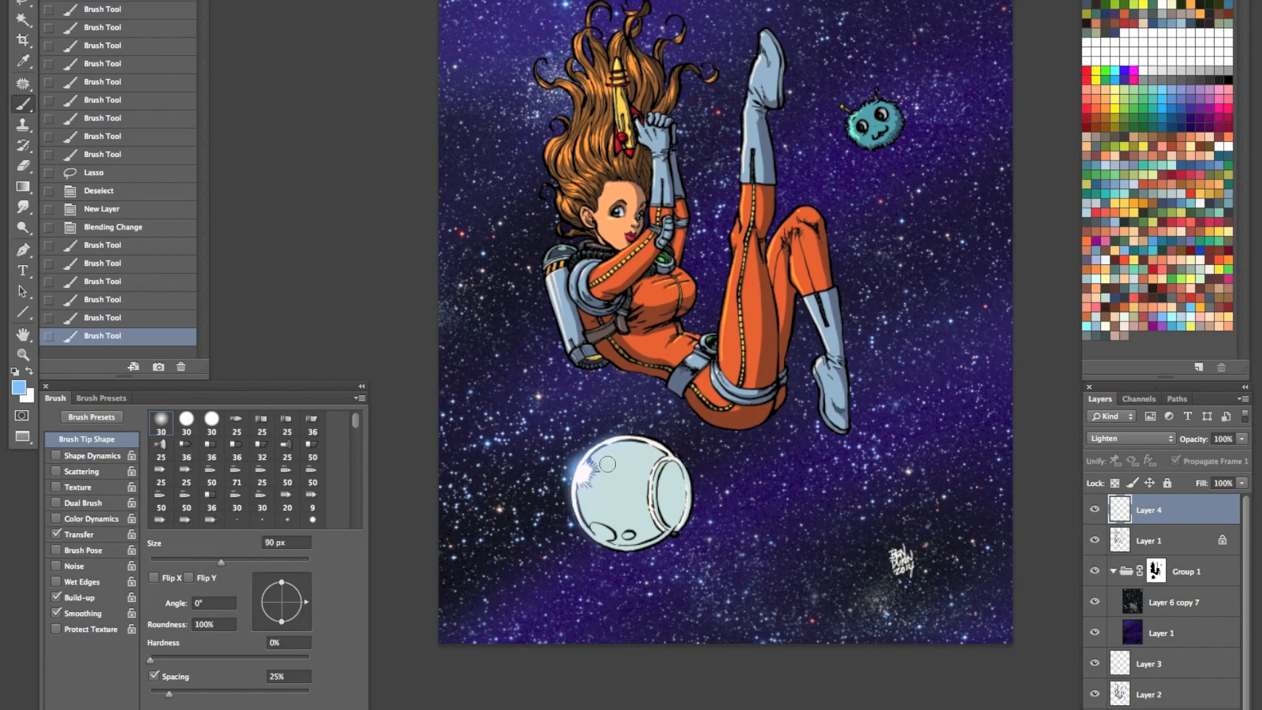
pyautogui.press(']')
pyautogui.press(']')
pyautogui.press(']')
pyautogui.press(']')
pyautogui.press(']')
pyautogui.press(']')
pyautogui.click(587, 473)
# - Choose the "soft eraser" preset and soften the edges of the blue glow around the helmet's highlight
pyautogui.press('e')
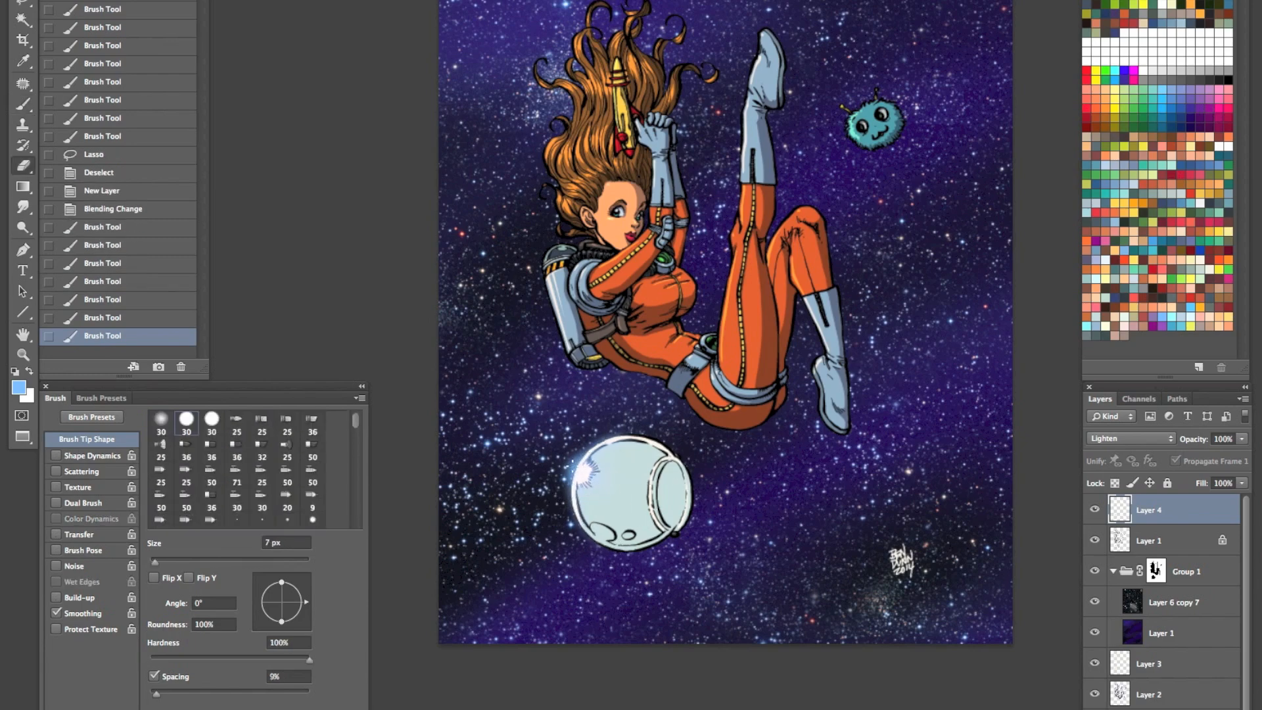
pyautogui.click(28, 0)
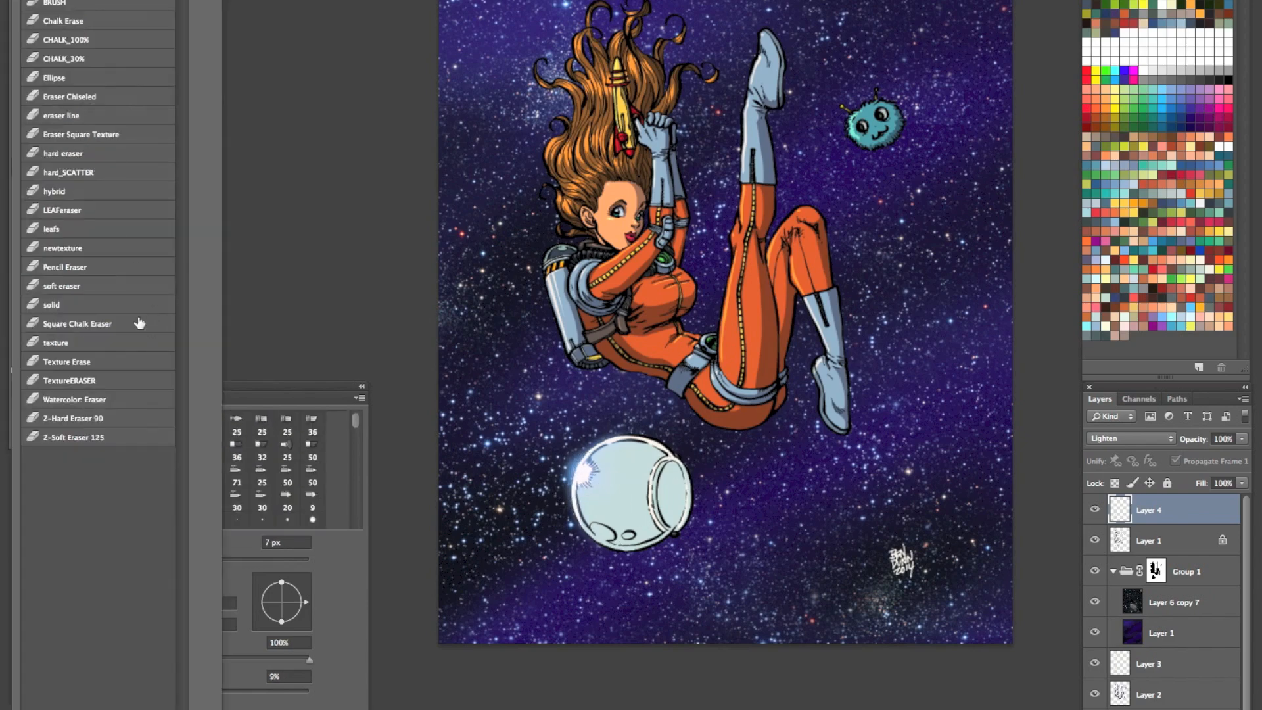
pyautogui.click(95, 284)
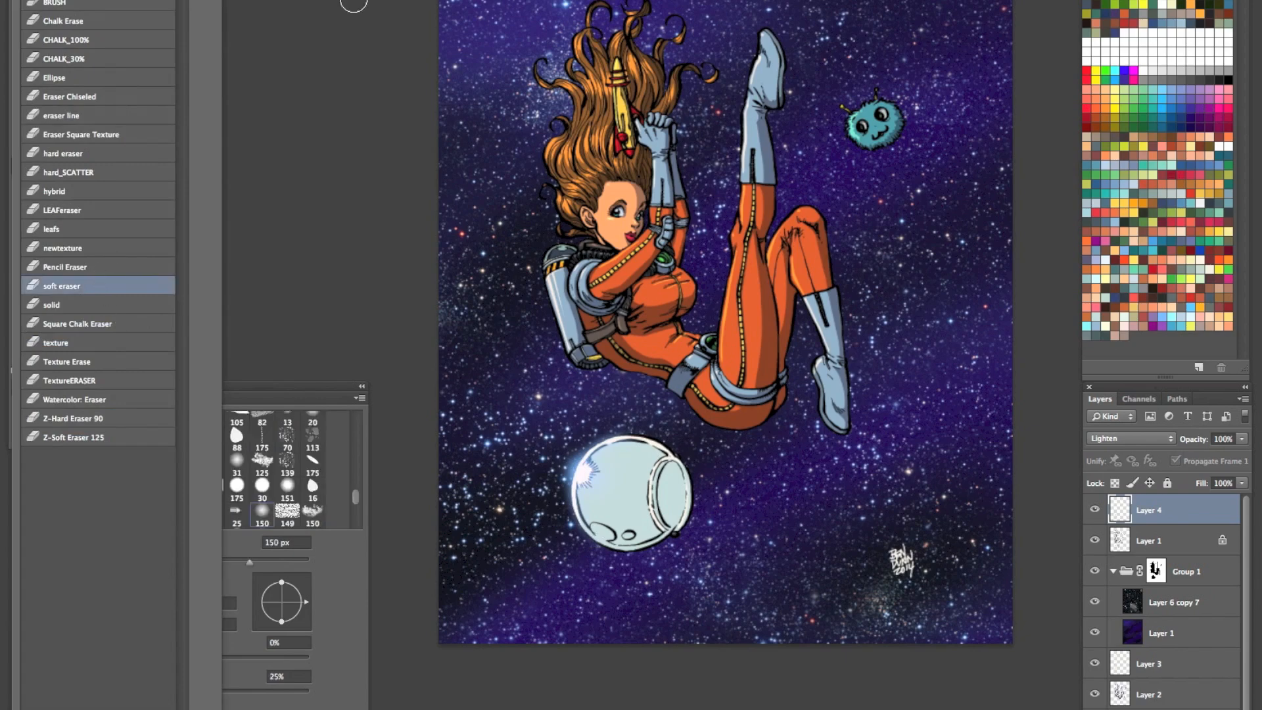
pyautogui.moveTo(566, 461); pyautogui.dragTo(557, 522)
pyautogui.moveTo(589, 433); pyautogui.dragTo(579, 533)
pyautogui.moveTo(610, 480); pyautogui.dragTo(595, 524)
pyautogui.moveTo(597, 520)
pyautogui.mouseDown()
pyautogui.moveTo(661, 439)
pyautogui.moveTo(647, 427)
pyautogui.mouseUp()
pyautogui.moveTo(560, 510); pyautogui.dragTo(605, 571)
pyautogui.moveTo(641, 468); pyautogui.dragTo(627, 454)
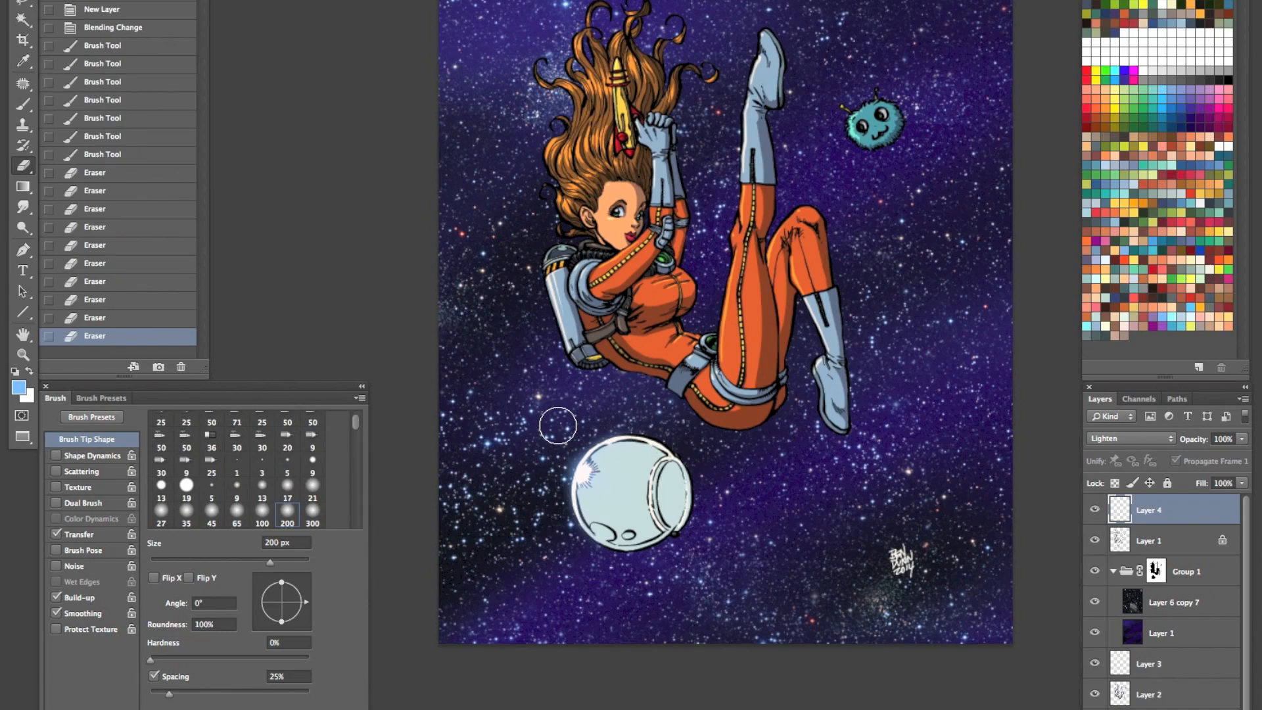
# - Toggle Layer 4's visibility repeatedly to compare the illustration with and without the helmet glow
pyautogui.click(1095, 509)
pyautogui.click(1095, 510)
pyautogui.moveTo(837, 378); pyautogui.dragTo(751, 432)
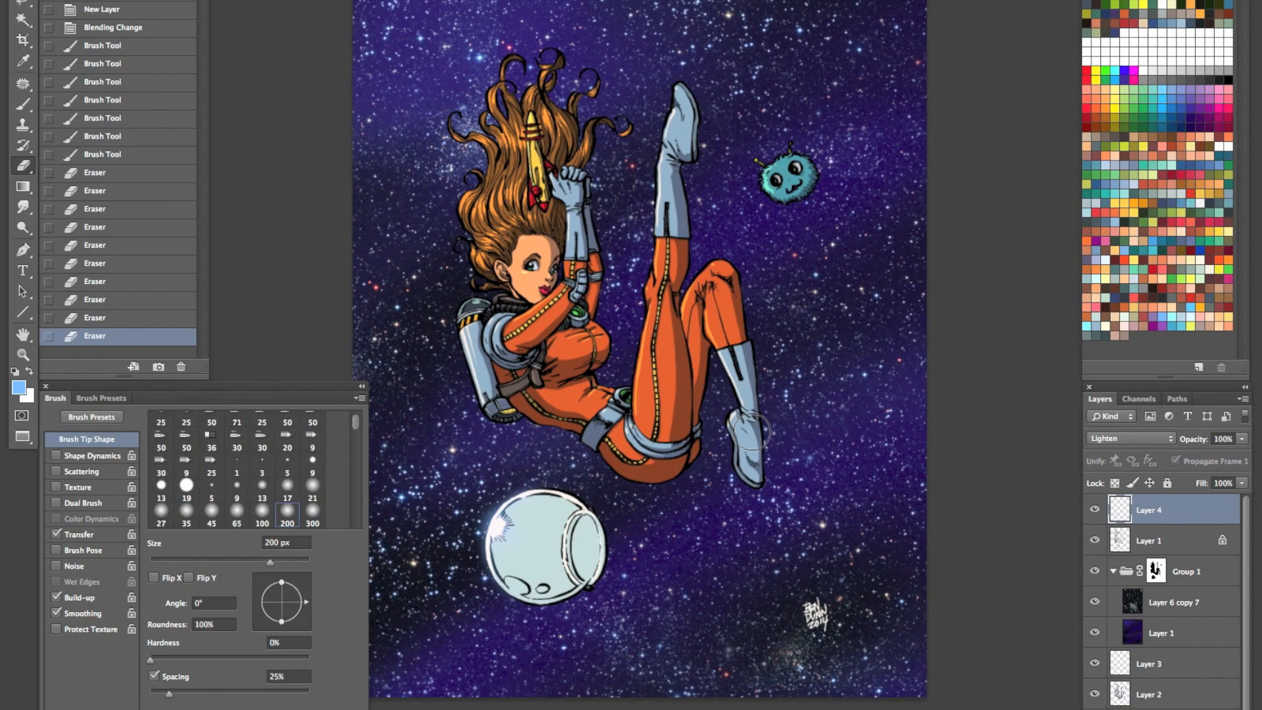
pyautogui.click(1095, 510)
pyautogui.click(1095, 510)
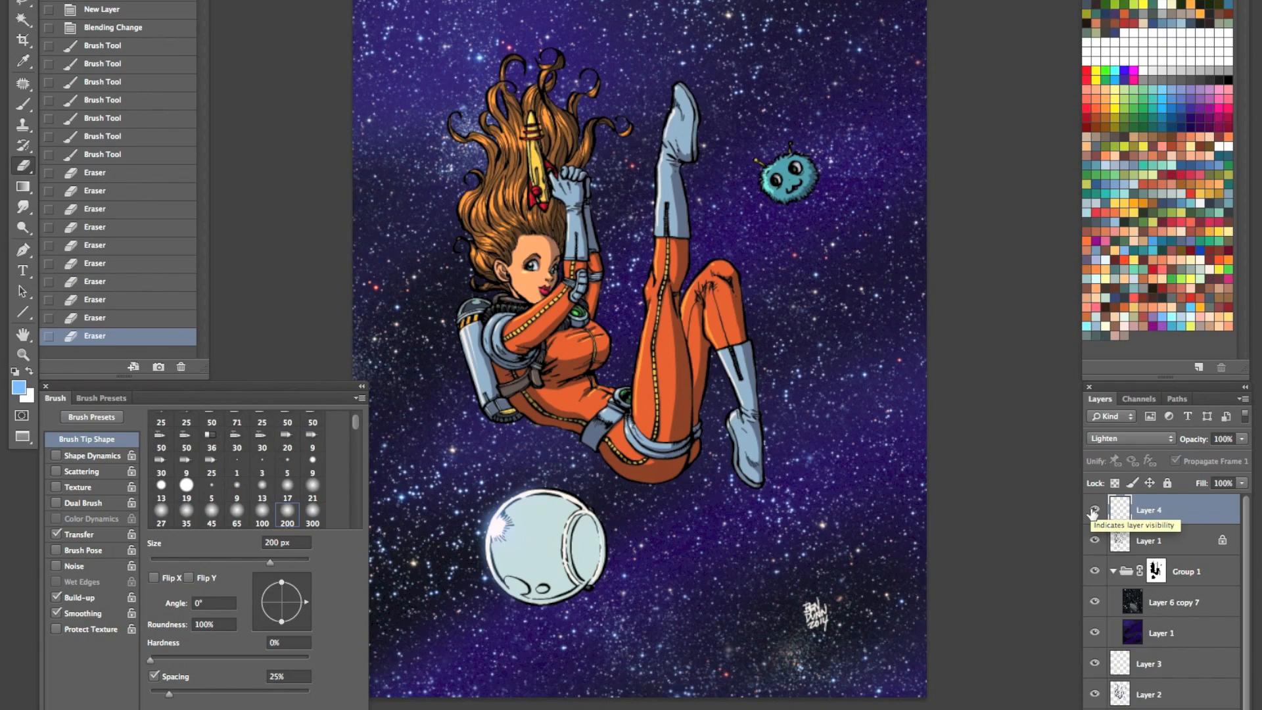
pyautogui.click(1094, 510)
pyautogui.click(1094, 510)
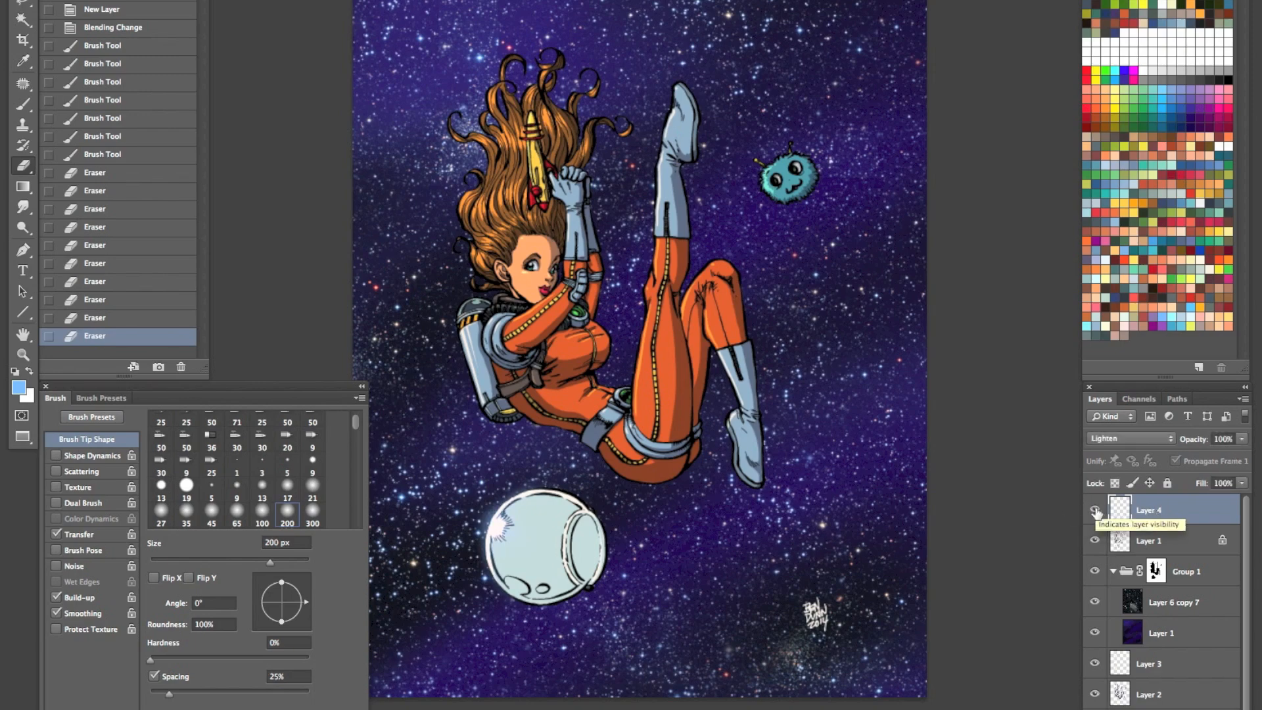
# - Create a new Normal-mode layer on top and stamp all visible layers onto it
pyautogui.press('super+shift+n')
pyautogui.press('Return')
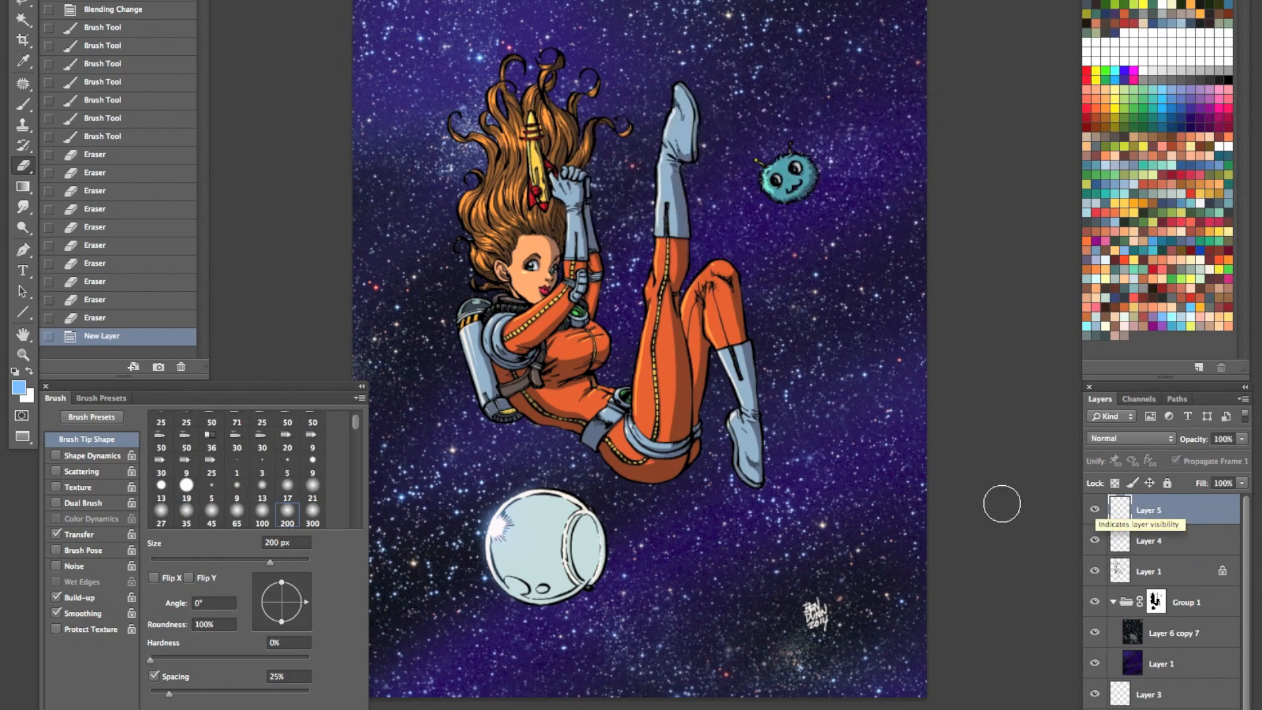
pyautogui.click(1242, 399)
pyautogui.click(993, 505)
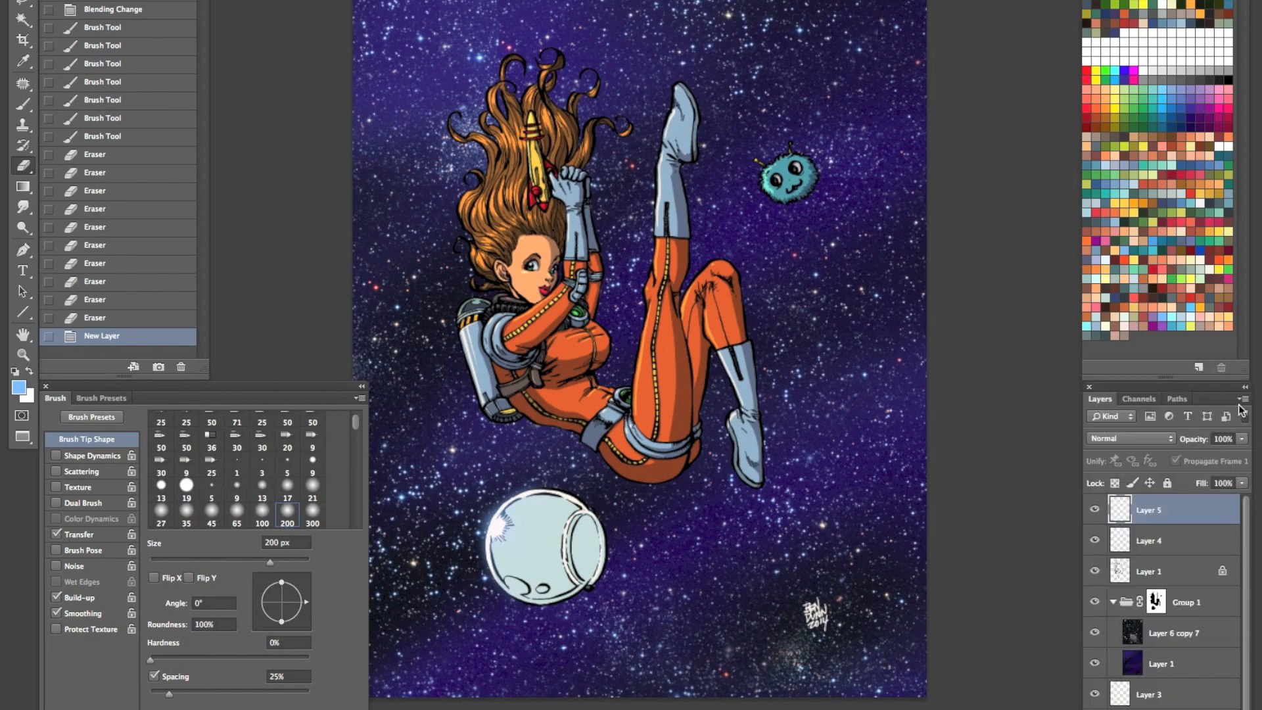
pyautogui.click(1242, 401)
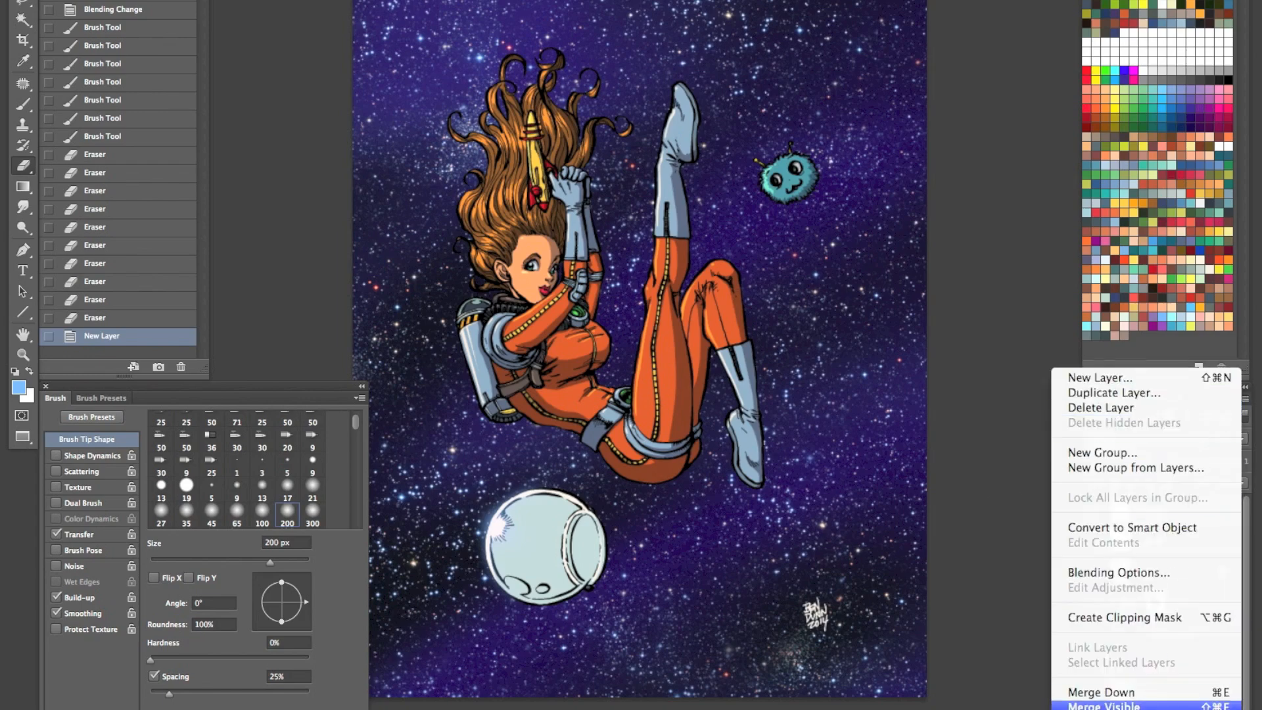
pyautogui.keyDown('alt'); pyautogui.click(1127, 705); pyautogui.keyUp('alt')
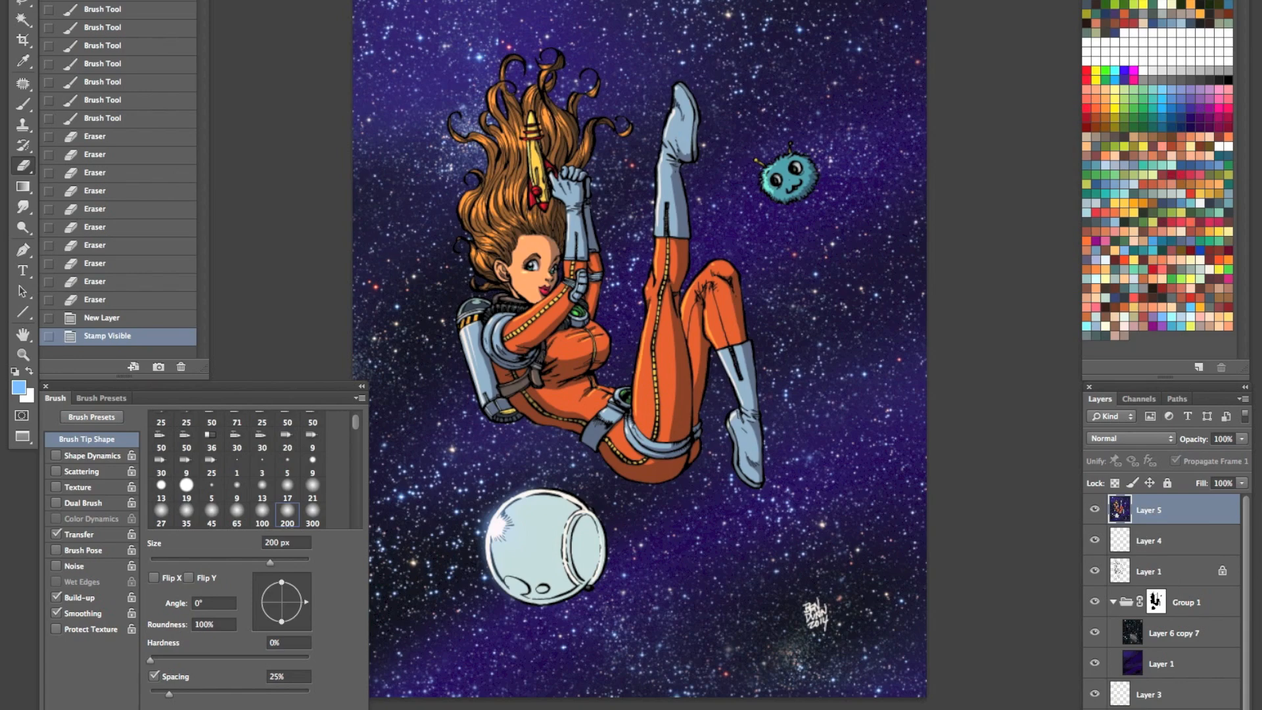
# - Apply a Gaussian Blur with a radius of 7 pixels to the stamped layer
pyautogui.press('alt+super+f')
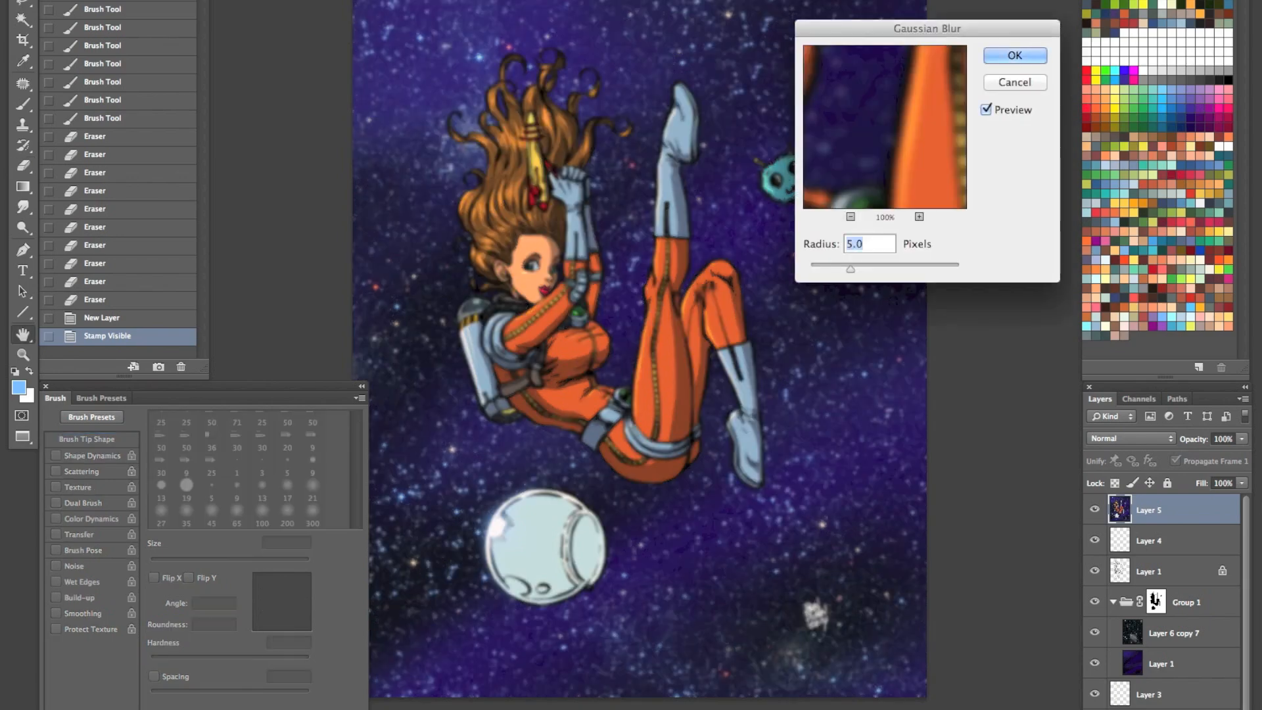
pyautogui.write('7')
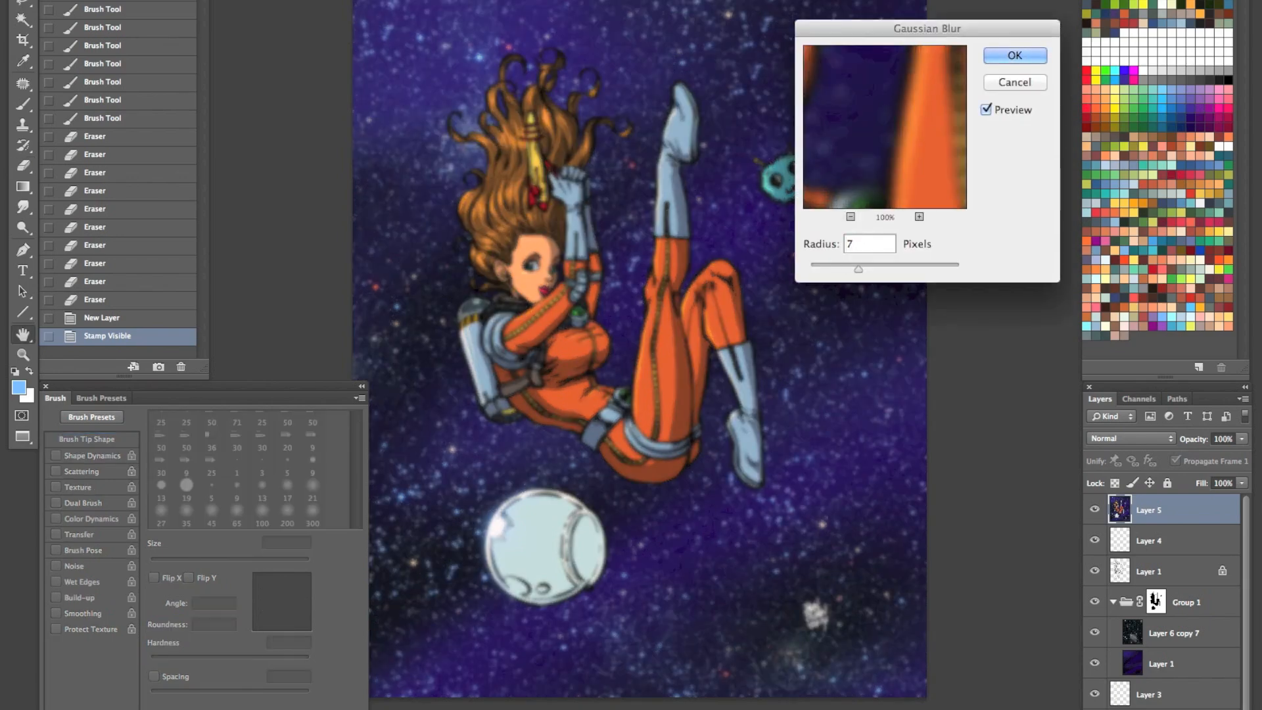
pyautogui.press('Return')
pyautogui.press('e')
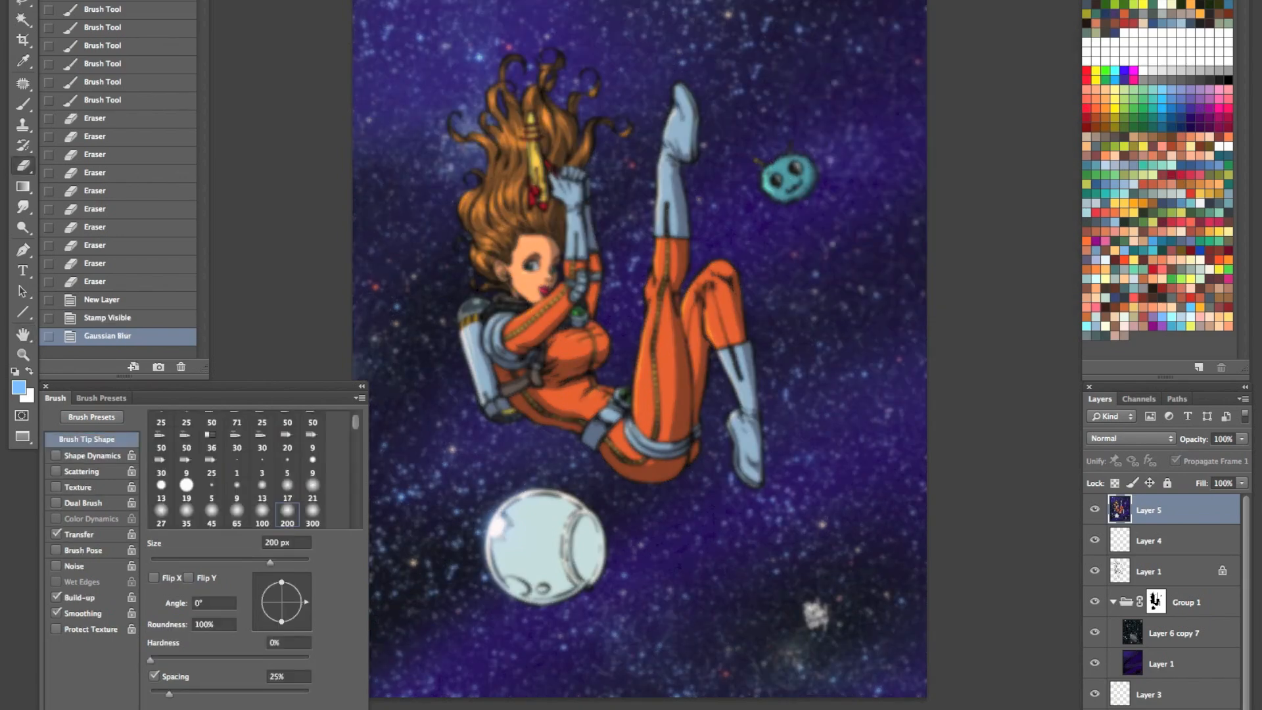
# - Set the blurred layer's blending mode to Overlay and its opacity to 50%
pyautogui.click(1171, 444)
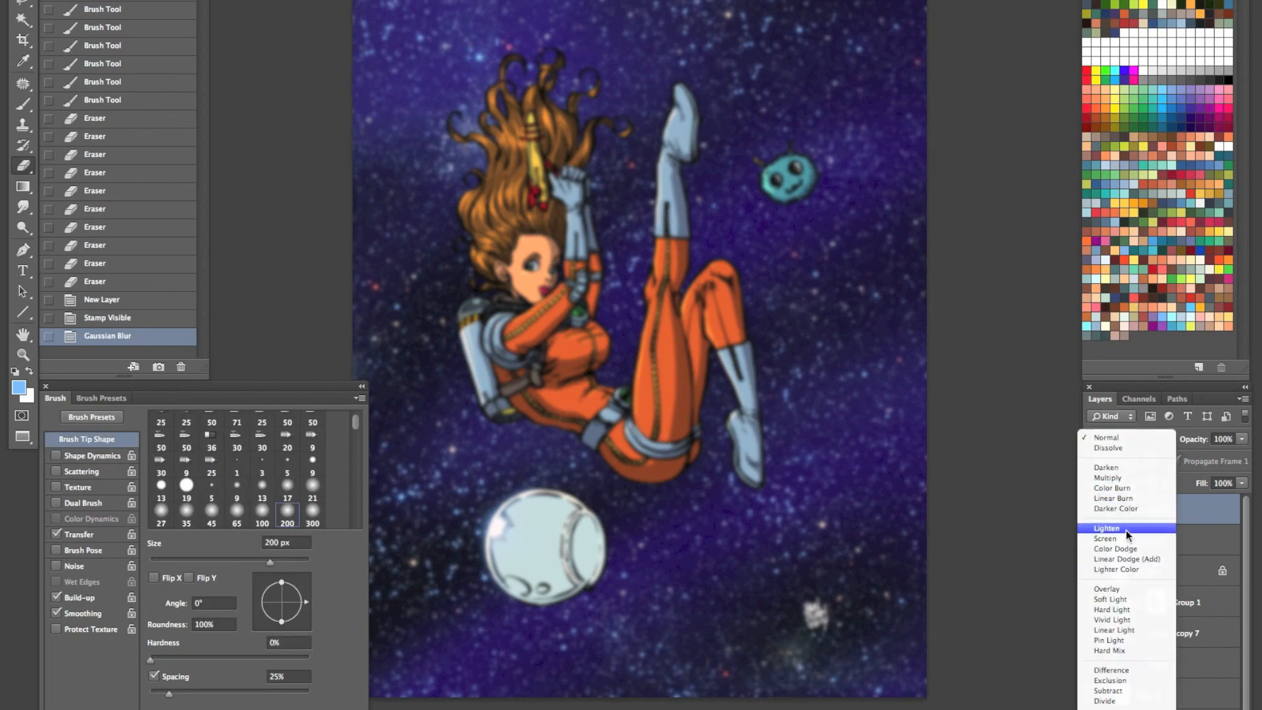
pyautogui.click(1117, 588)
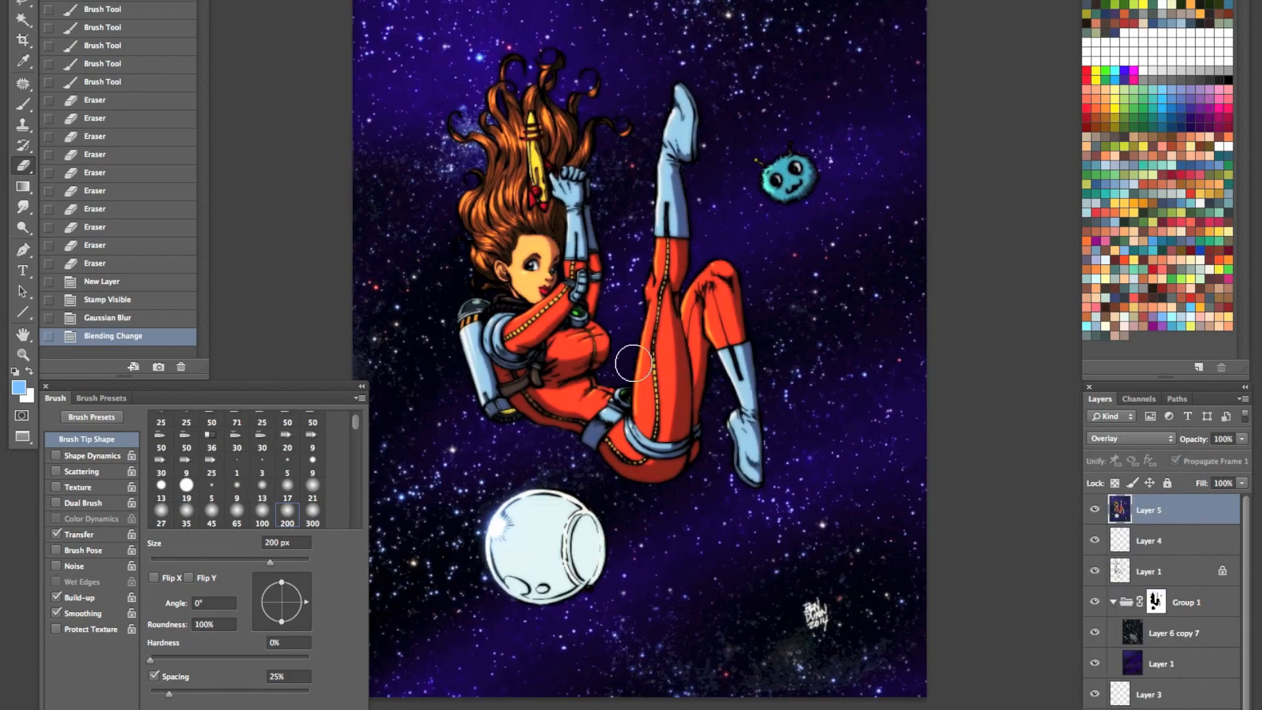
pyautogui.press('h')
pyautogui.press('5')
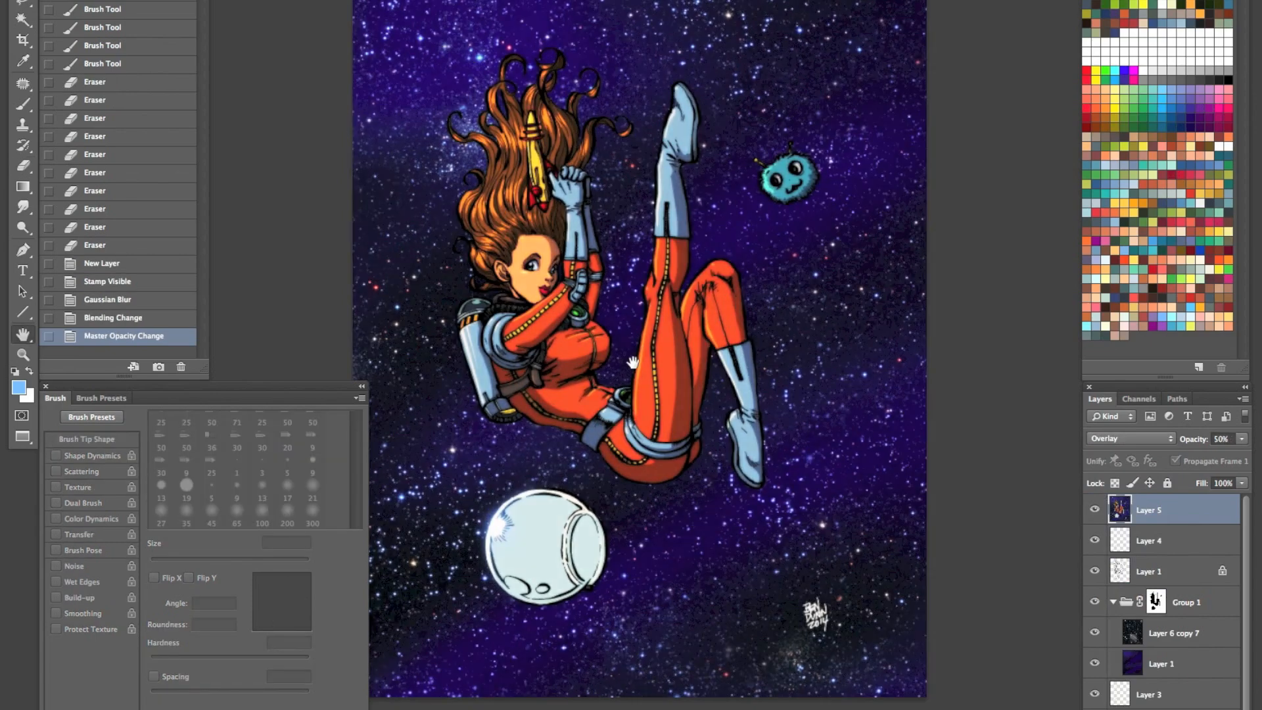
# - Set the blurred Overlay layer's opacity to 30% and toggle its visibility to compare the effect
pyautogui.press('3')
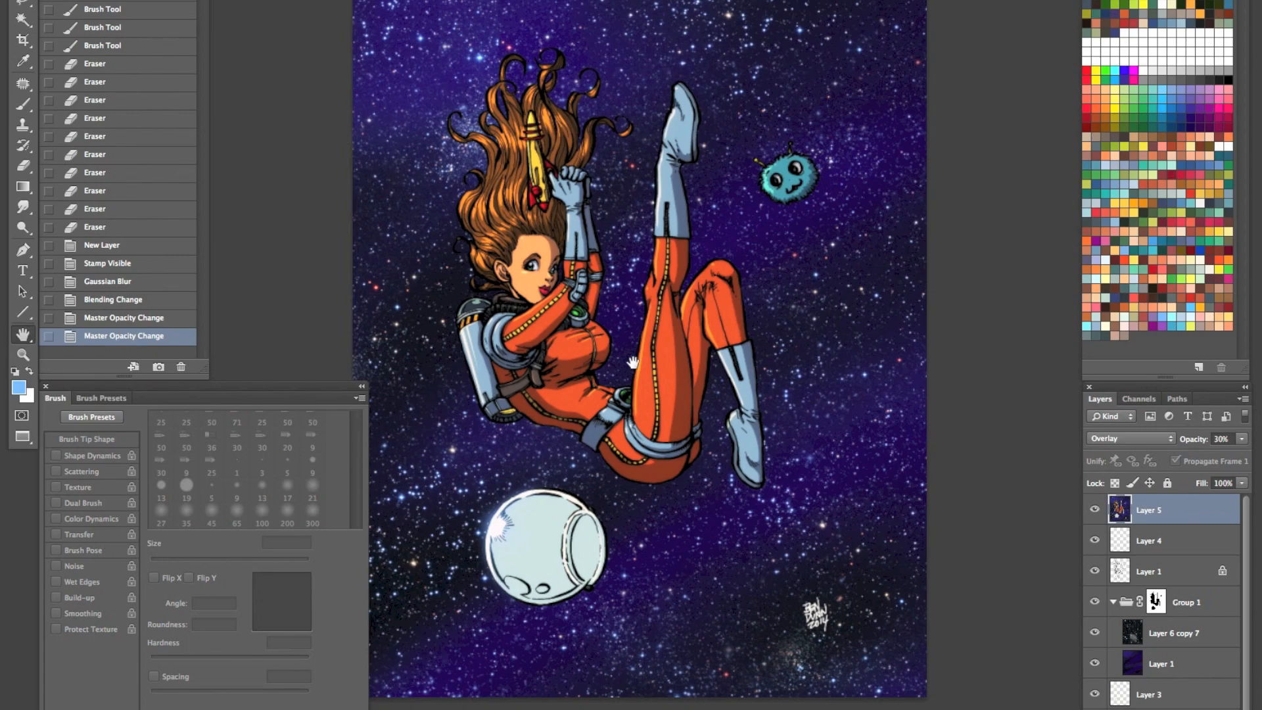
pyautogui.click(1095, 510)
pyautogui.click(1095, 510)
pyautogui.click(1095, 510)
pyautogui.click(1094, 510)
pyautogui.click(1095, 510)
pyautogui.click(1095, 510)
# - Check Layer 4 by toggling its visibility and move it above the blurred Overlay layer, Layer 5
pyautogui.click(1095, 541)
pyautogui.click(1095, 540)
pyautogui.moveTo(1183, 542); pyautogui.dragTo(1186, 512)
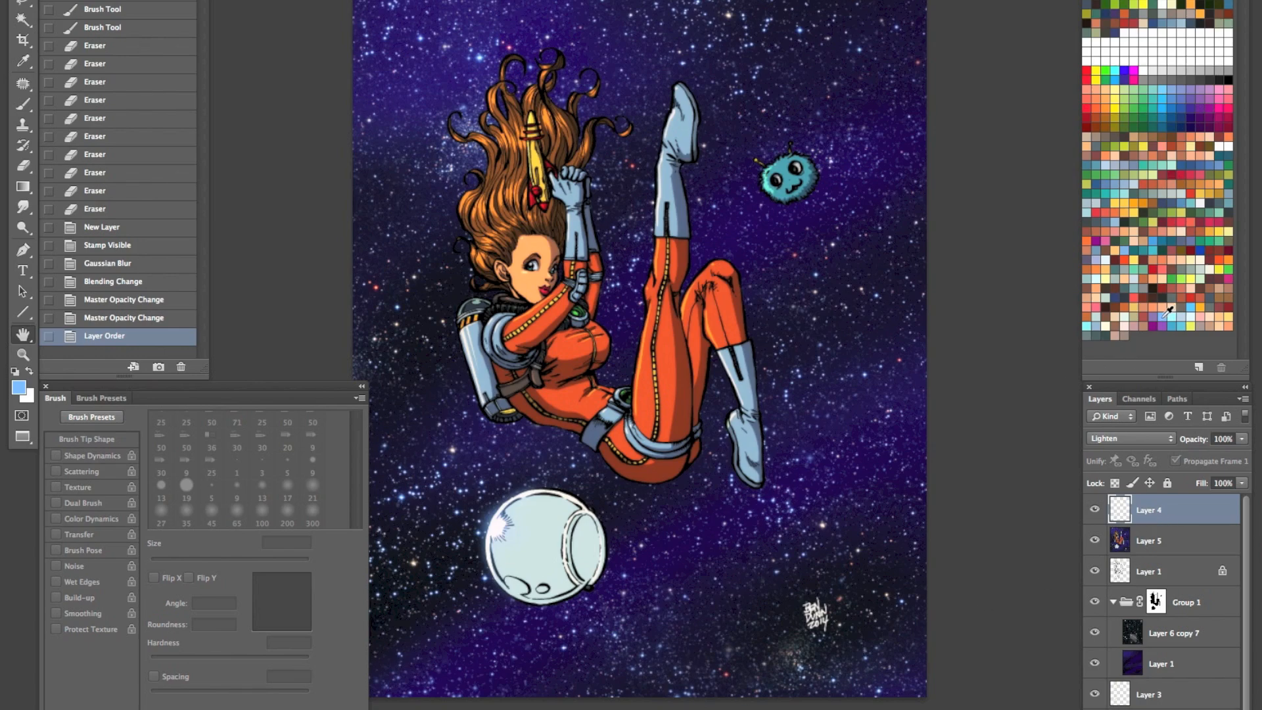
# - Paint a soft light-blue glow on the star beside the astronaut's lower boot with a 90 px brush
pyautogui.press('z')
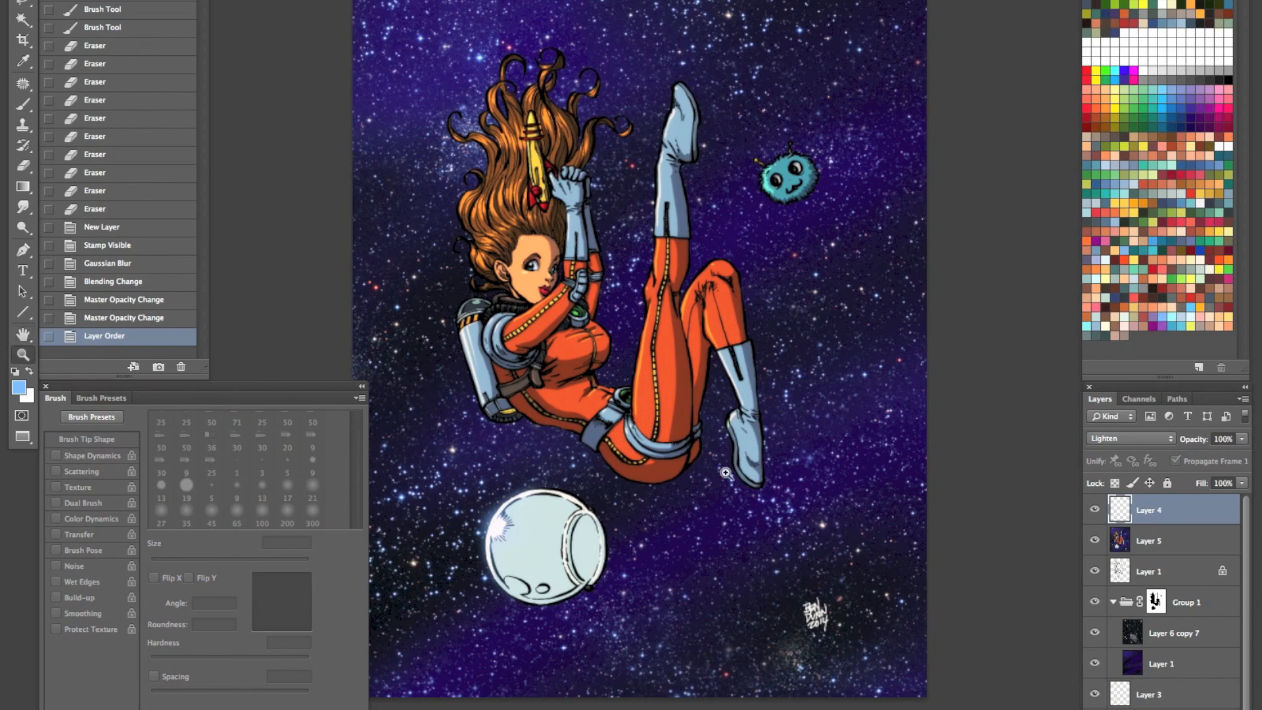
pyautogui.click(730, 477)
pyautogui.press('b')
pyautogui.press('[')
pyautogui.press('[')
pyautogui.press('[')
pyautogui.press('[')
pyautogui.press('[')
pyautogui.press('[')
pyautogui.press('[')
pyautogui.press('[')
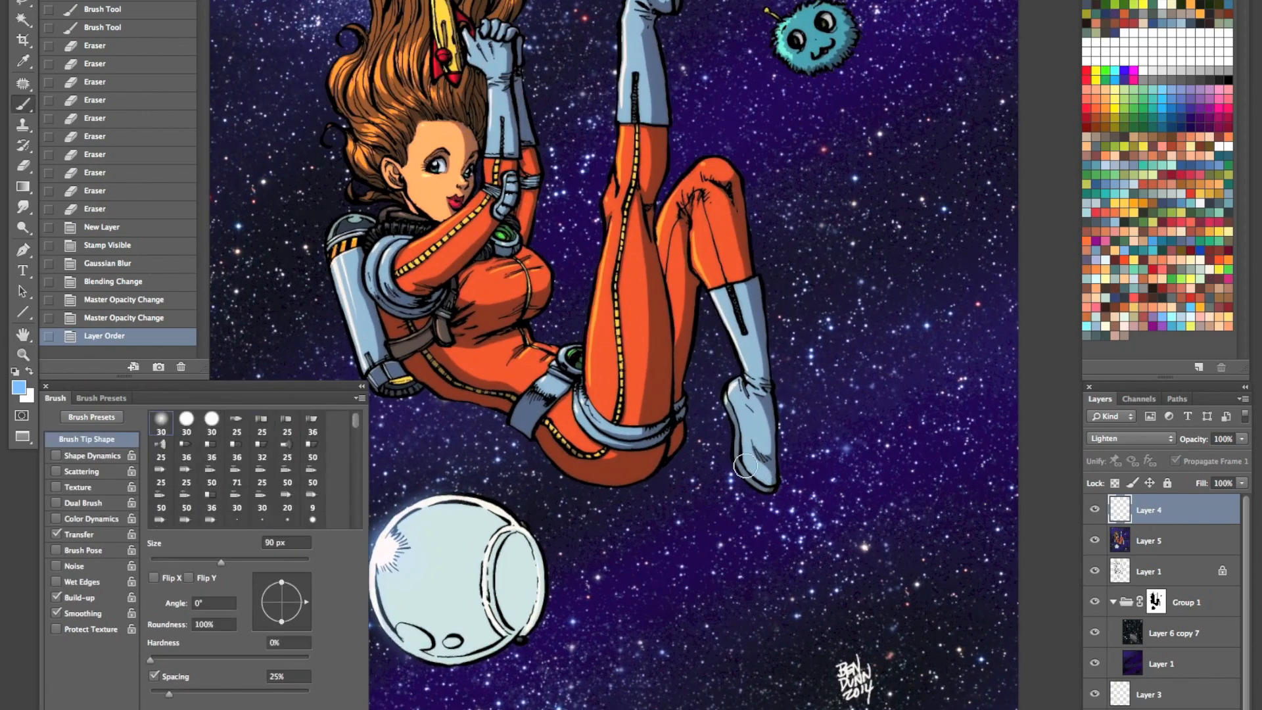
pyautogui.click(730, 474)
pyautogui.click(731, 475)
# - Paint a soft blue glow on the bright star above the artist's signature, undoing and redoing dabs until it sits right
pyautogui.press(']')
pyautogui.press(']')
pyautogui.press(']')
pyautogui.press(']')
pyautogui.press(']')
pyautogui.click(865, 547)
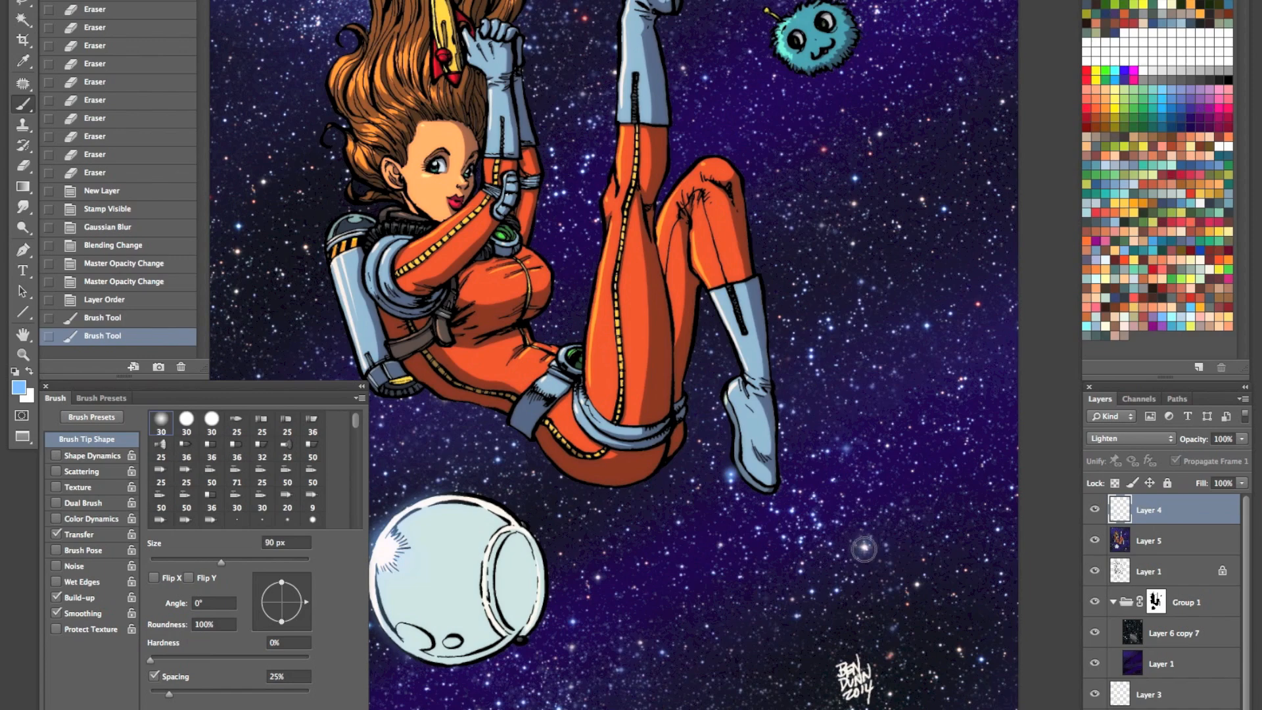
pyautogui.click(865, 547)
pyautogui.press('super+alt+z')
pyautogui.press('super+alt+z')
pyautogui.click(866, 546)
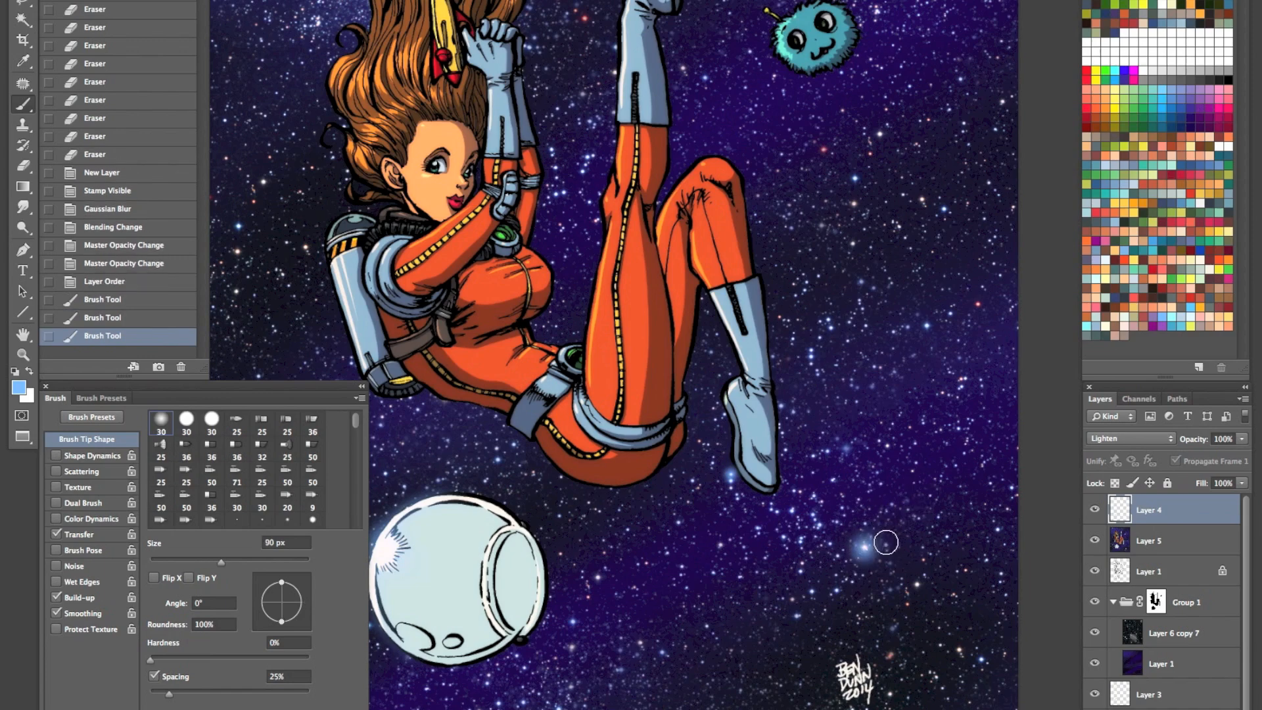
pyautogui.press('super+z')
pyautogui.click(868, 545)
pyautogui.click(869, 545)
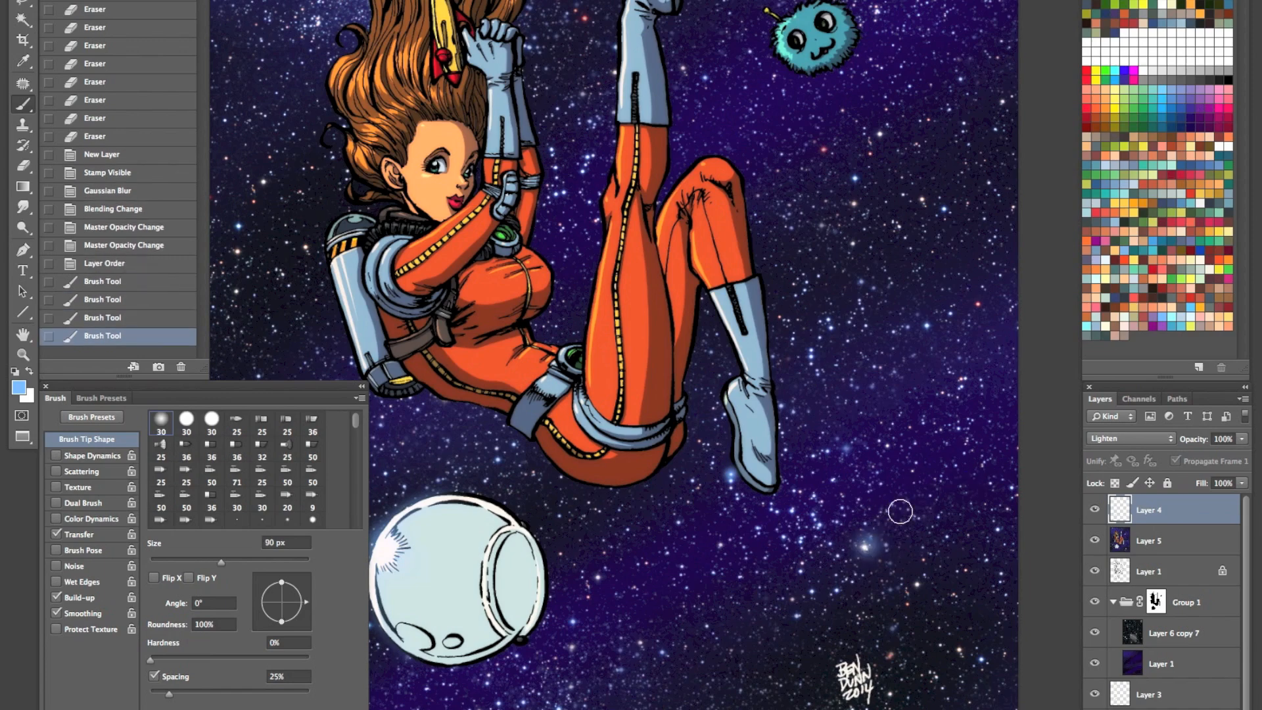
# - Paint soft blue glows on stars below the helmet and beside the signature, using brush sizes from 60 to 80 px
pyautogui.press('p')
pyautogui.press('b')
pyautogui.press('[')
pyautogui.click(513, 686)
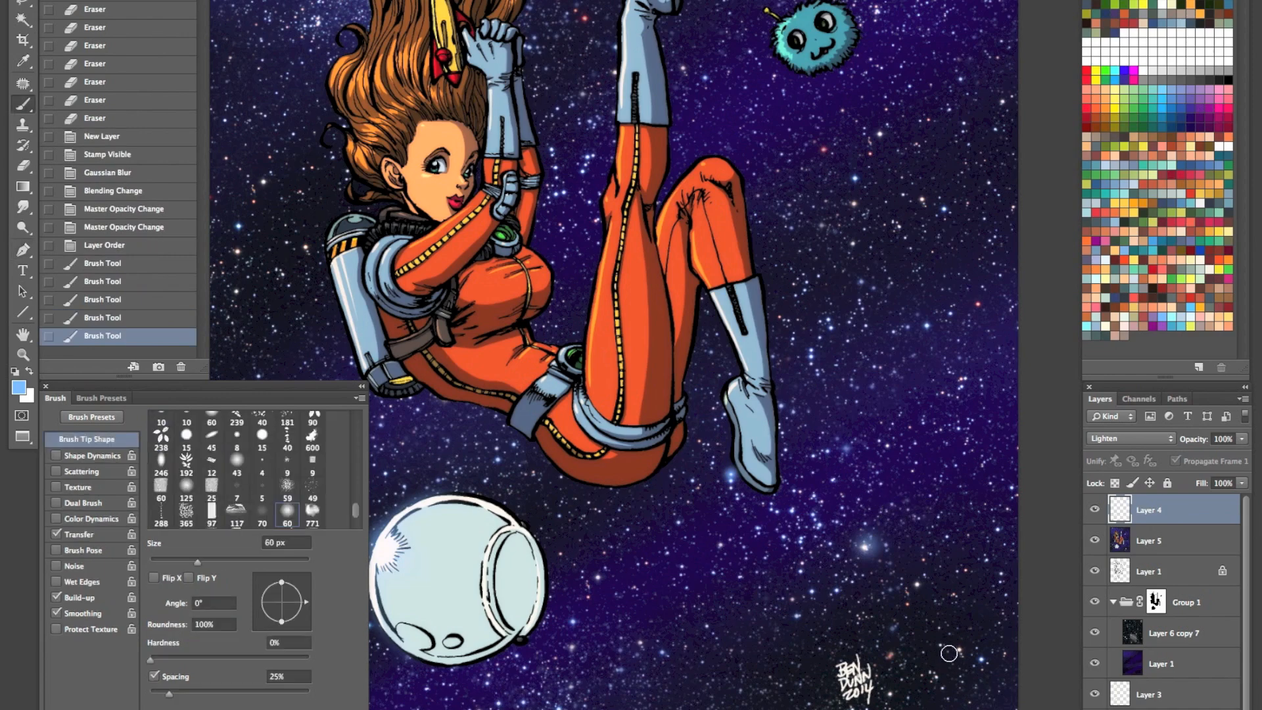
pyautogui.click(941, 645)
pyautogui.press(']')
pyautogui.press(']')
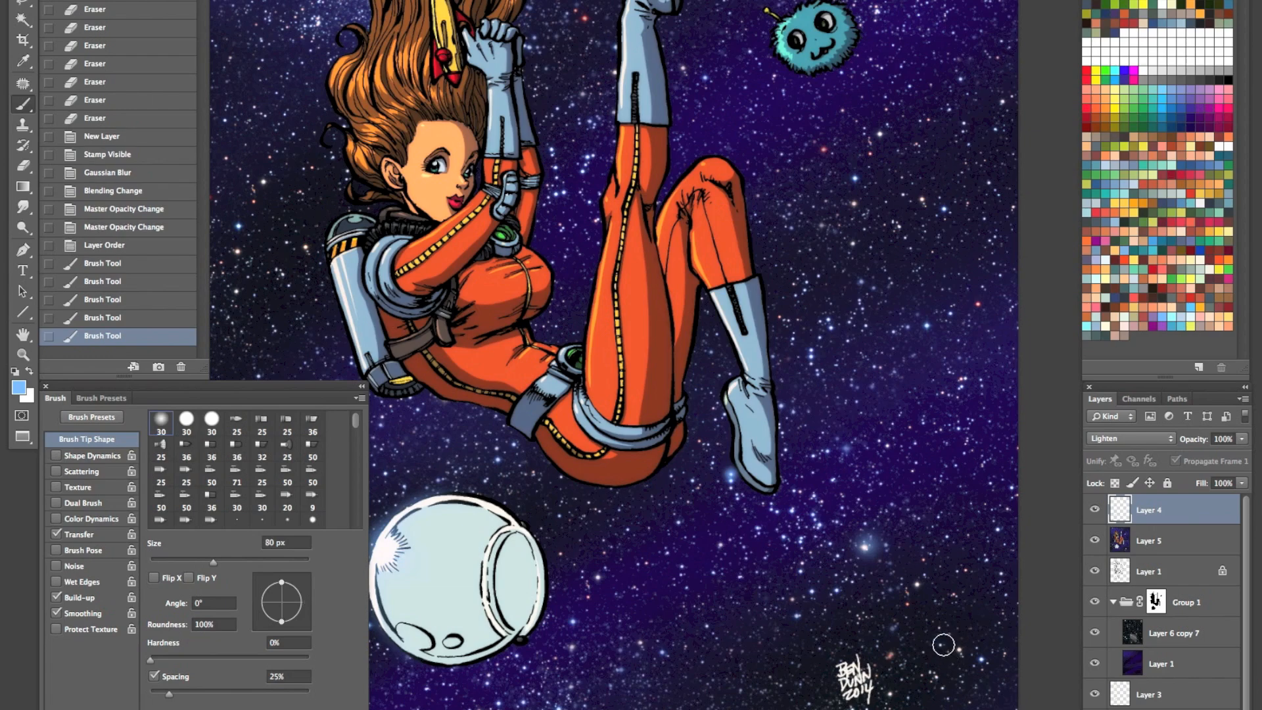
# - Paint larger soft blue glows on bright stars beside the astronaut's hair and above the small furry alien
pyautogui.press('f')
pyautogui.moveTo(681, 338); pyautogui.dragTo(763, 543)
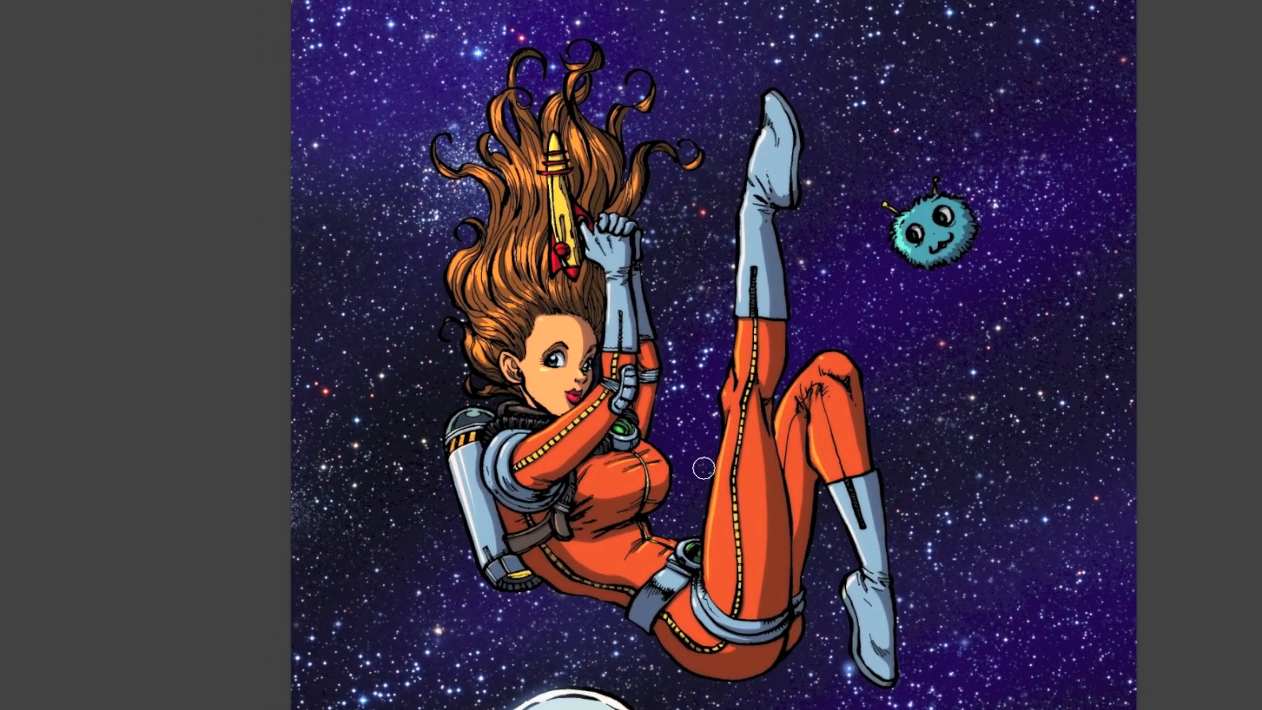
pyautogui.moveTo(485, 43); pyautogui.dragTo(478, 203)
pyautogui.press(']')
pyautogui.press(']')
pyautogui.press(']')
pyautogui.click(471, 212)
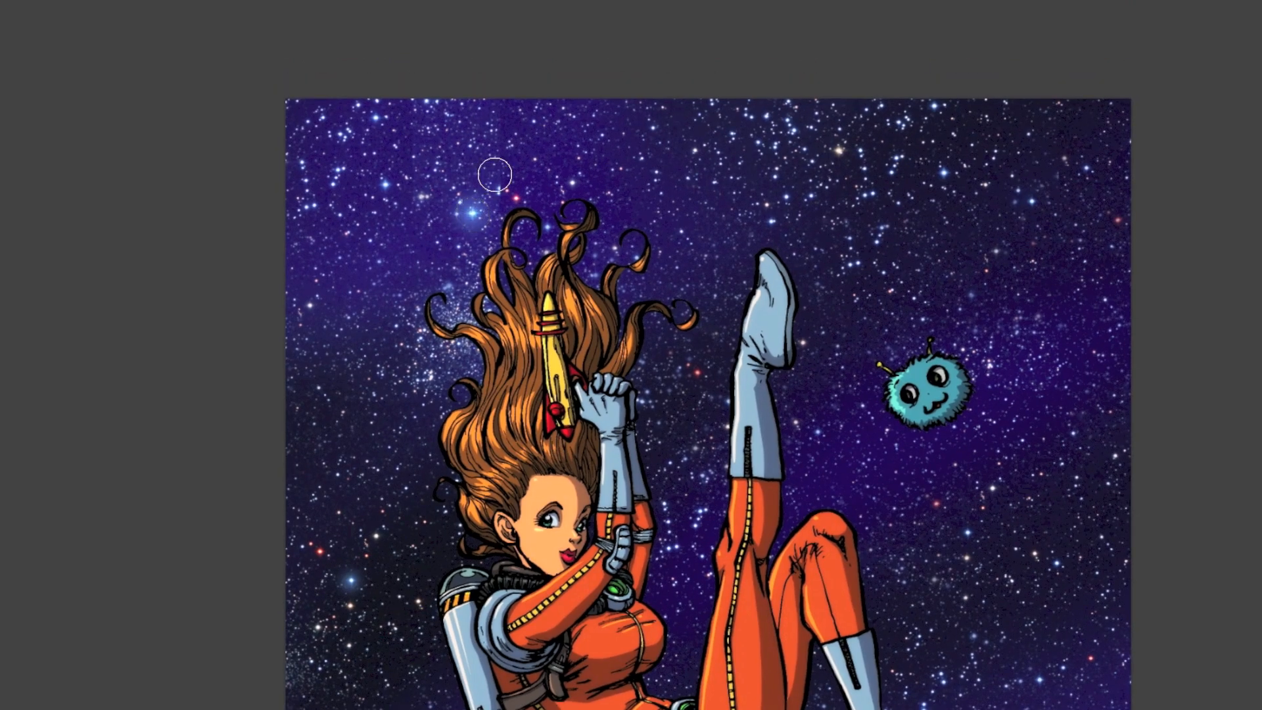
pyautogui.click(944, 172)
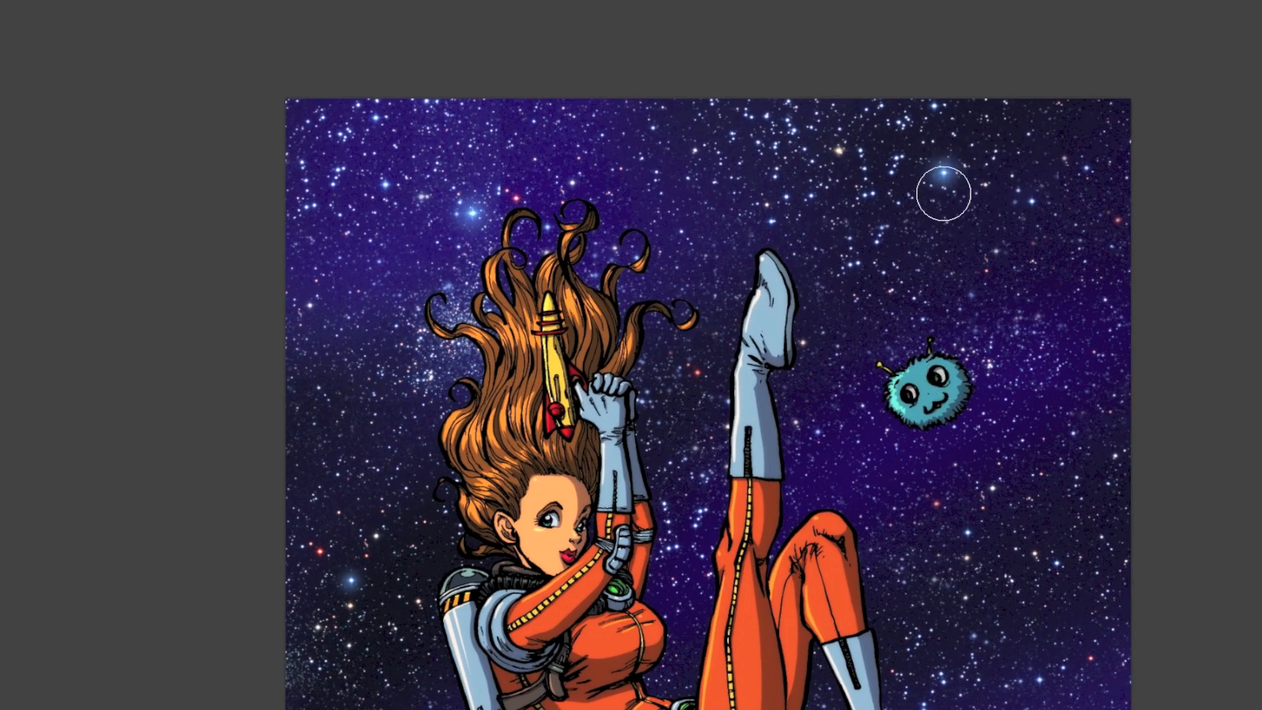
# - Examine the whole illustration zoomed out and centred, without the surrounding interface
pyautogui.moveTo(781, 559); pyautogui.dragTo(682, 398)
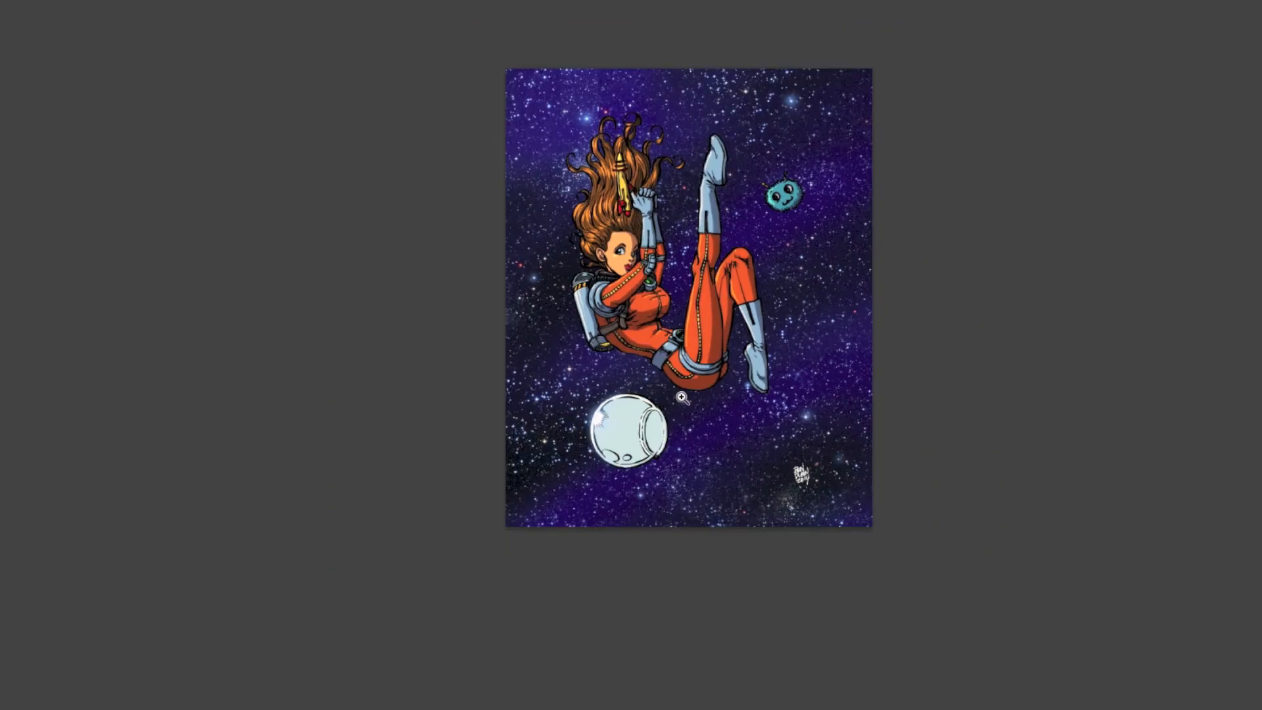
pyautogui.moveTo(802, 336); pyautogui.dragTo(780, 458)
pyautogui.press('f')
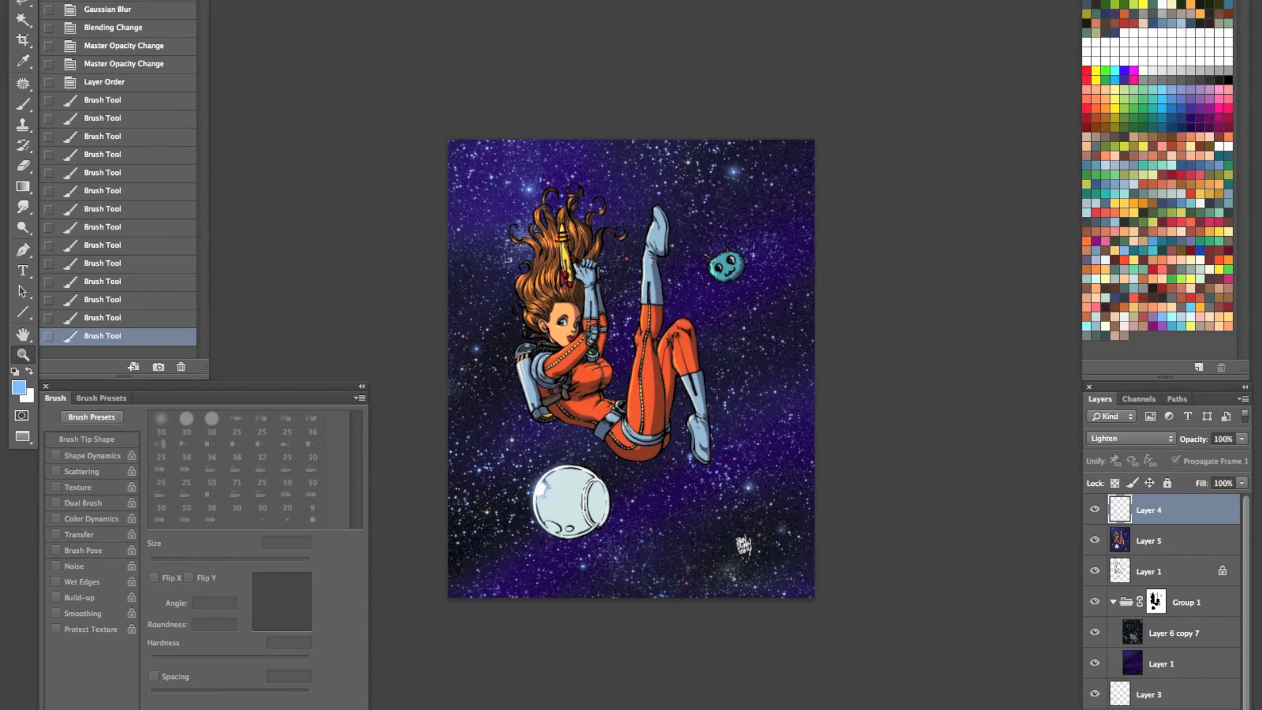
pyautogui.press('Tab')
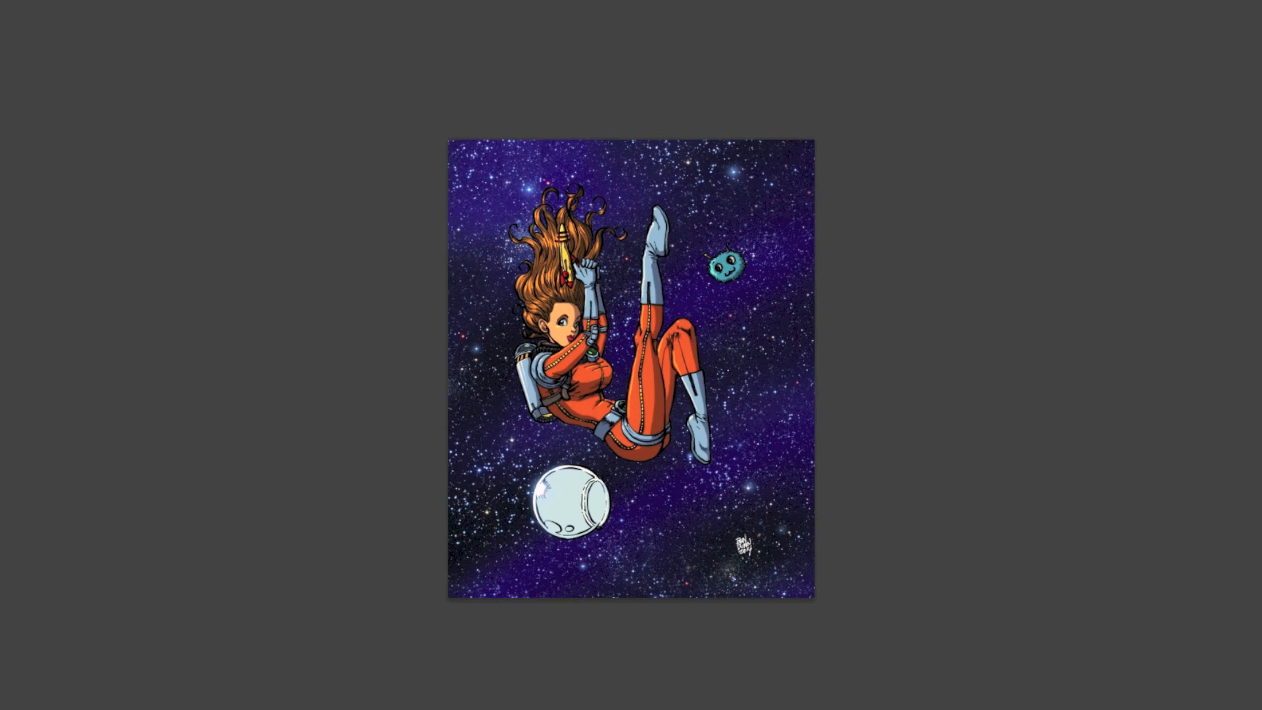
# - Copy the colourist's signature layer from the open armoured-villain document into the astronaut illustration
pyautogui.press('Tab')
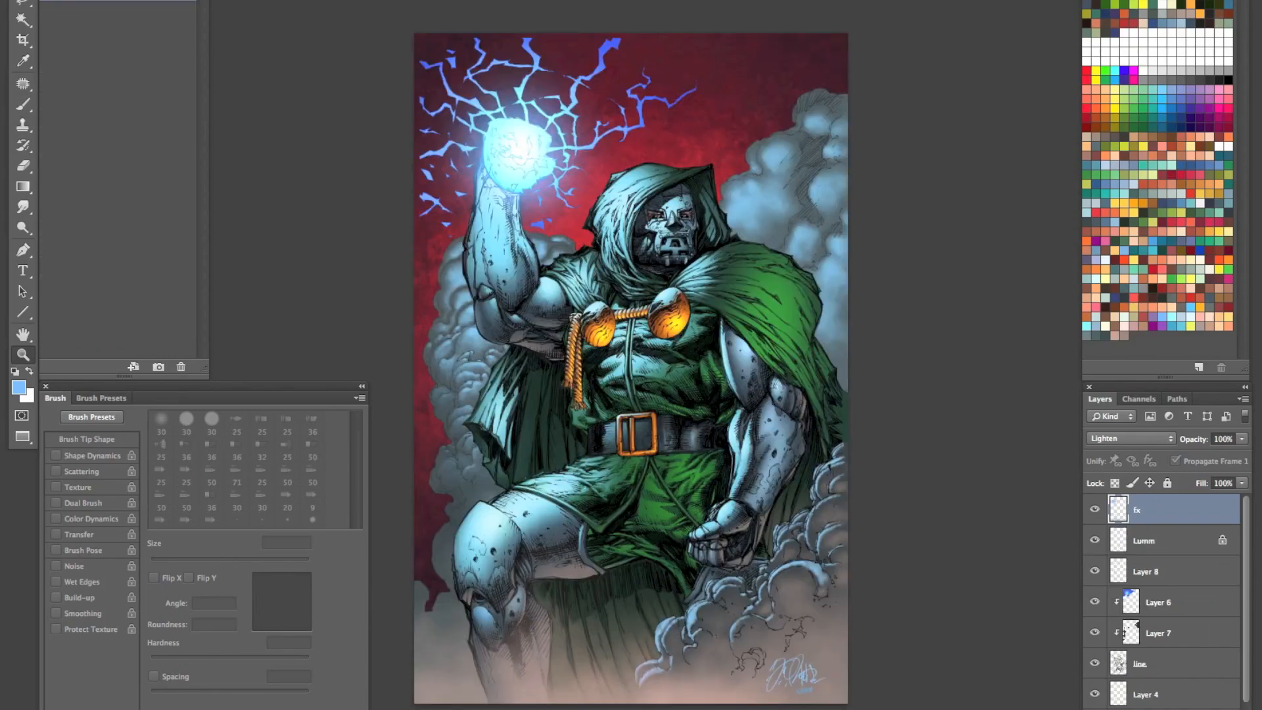
pyautogui.click(1144, 543)
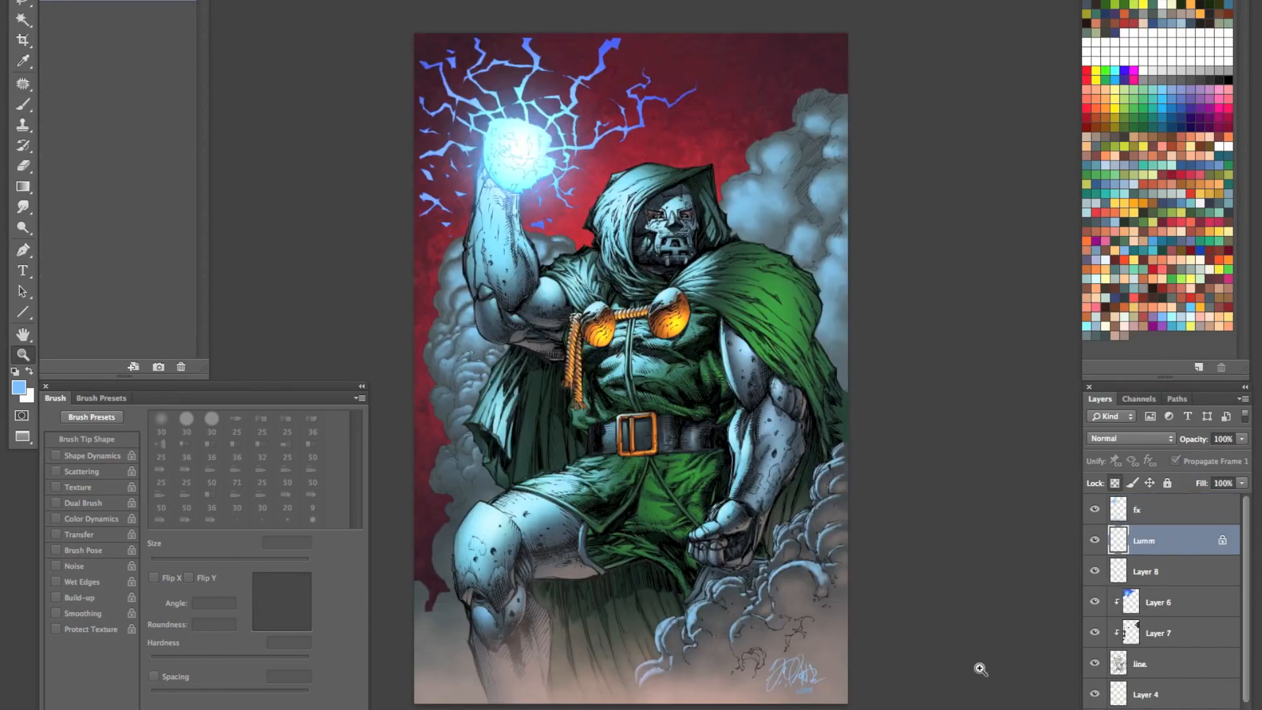
pyautogui.press('f')
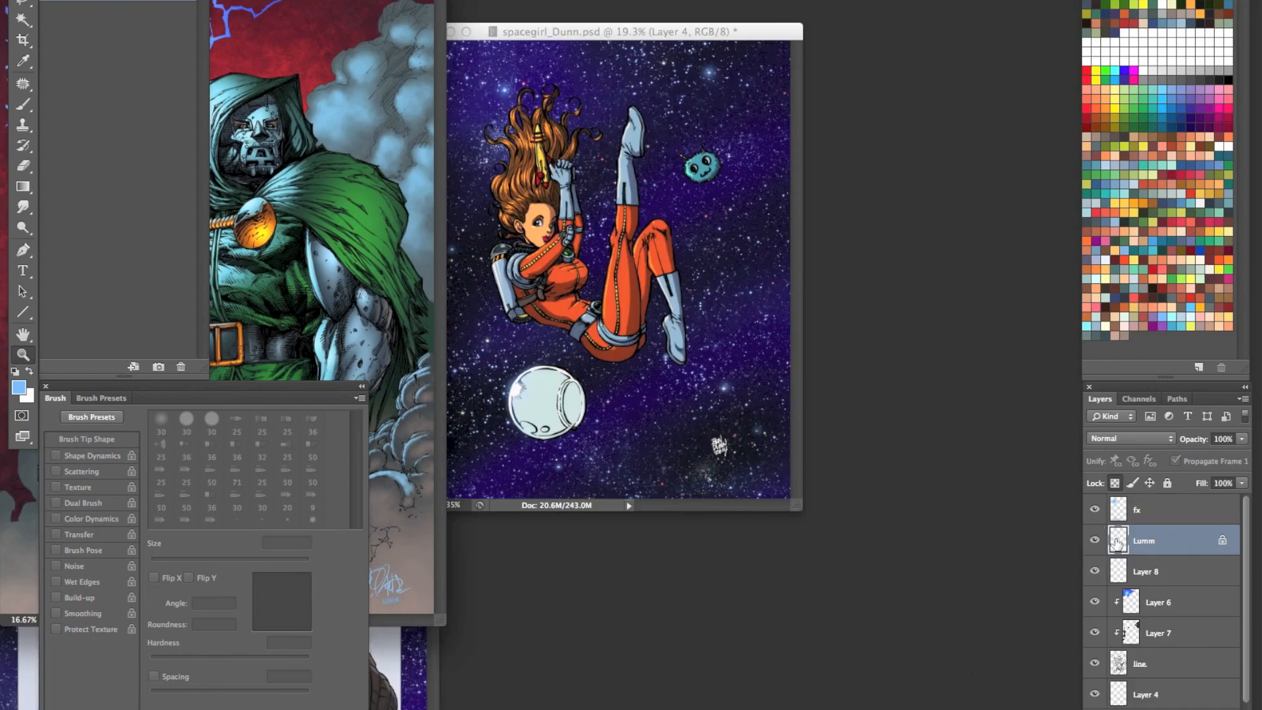
pyautogui.moveTo(1116, 543); pyautogui.dragTo(661, 437)
pyautogui.press('f')
pyautogui.press('f')
pyautogui.press('f')
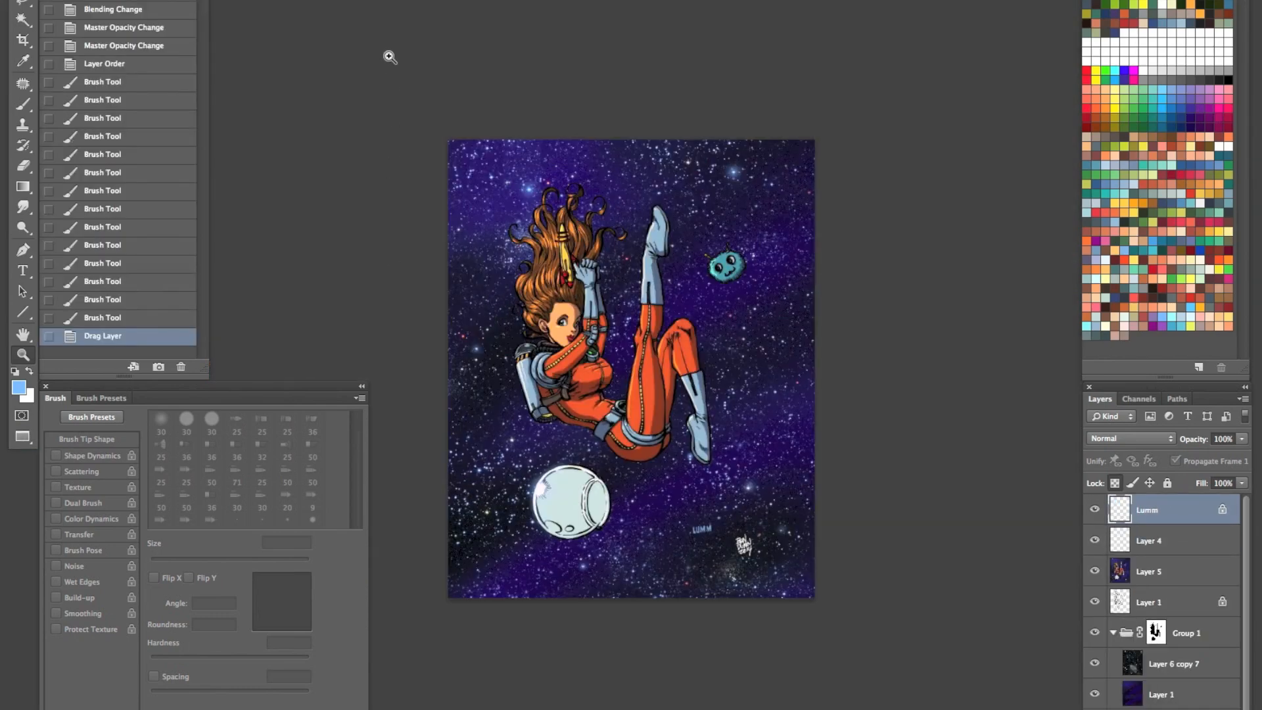
# - Close CtTpage78.psd without saving its changes and return to the full-screen view of the astronaut illustration
pyautogui.press('g')
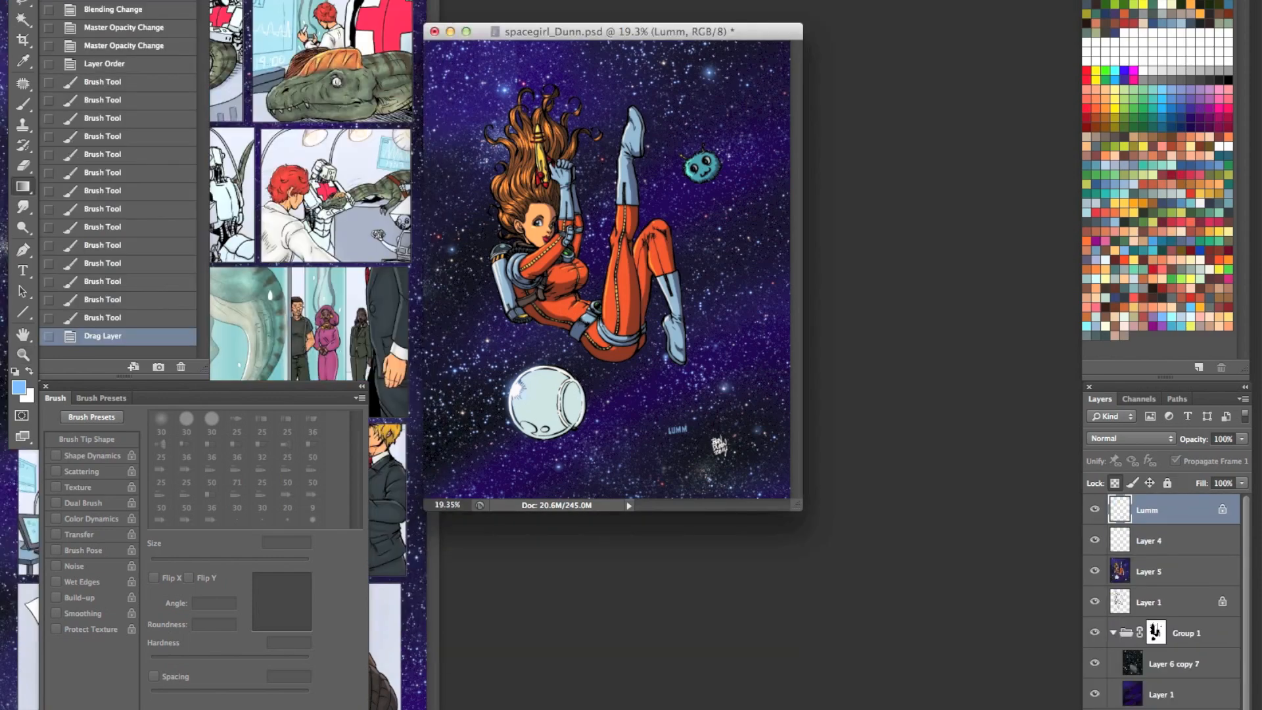
pyautogui.click(417, 8)
pyautogui.press('super+w')
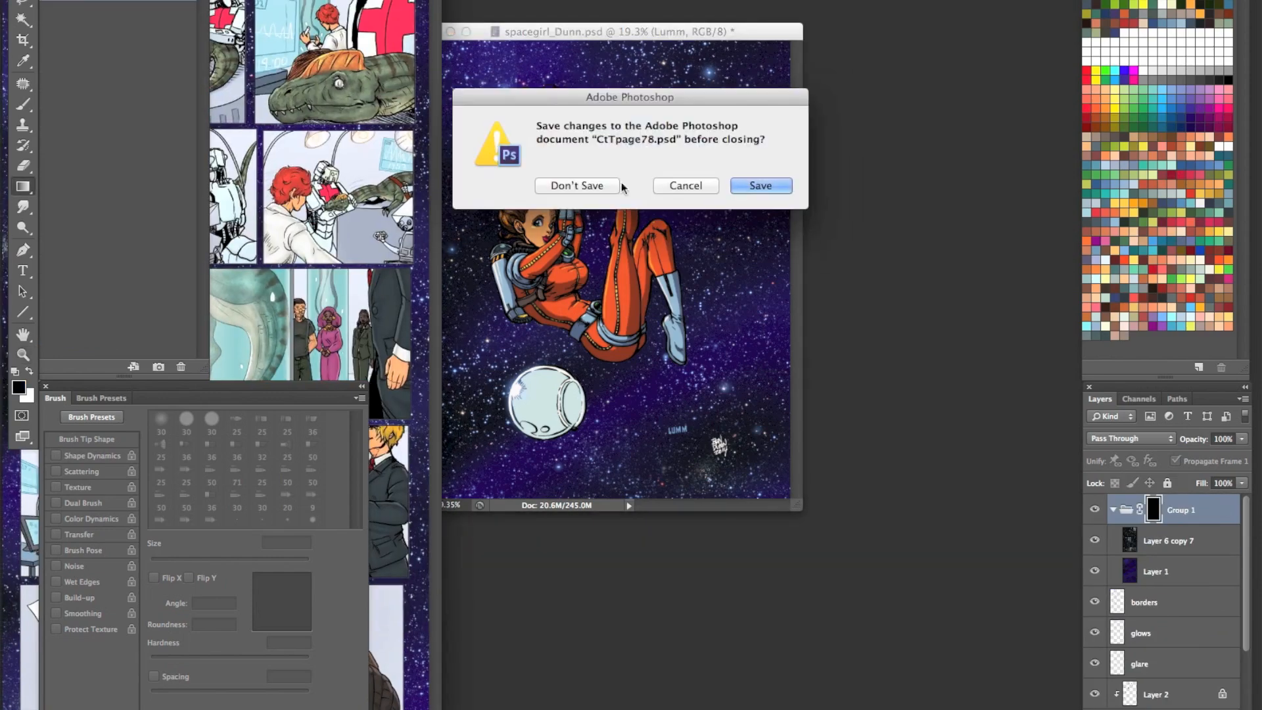
pyautogui.click(589, 189)
pyautogui.press('f')
# - Move the colourist's signature directly beneath the artist's signature and scale it down with Free Transform
pyautogui.press('z')
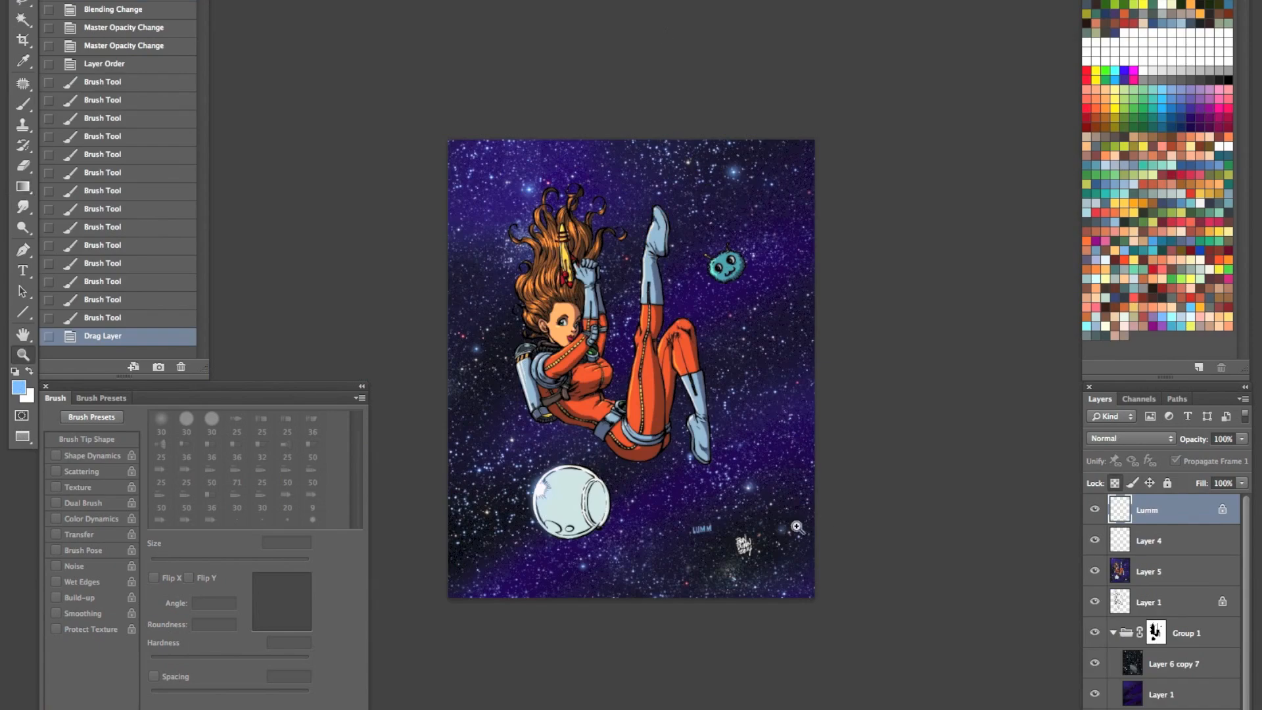
pyautogui.moveTo(711, 540); pyautogui.dragTo(822, 471)
pyautogui.moveTo(755, 380); pyautogui.dragTo(594, 186)
pyautogui.press('v')
pyautogui.moveTo(448, 210)
pyautogui.mouseDown()
pyautogui.moveTo(635, 362)
pyautogui.moveTo(707, 390)
pyautogui.mouseUp()
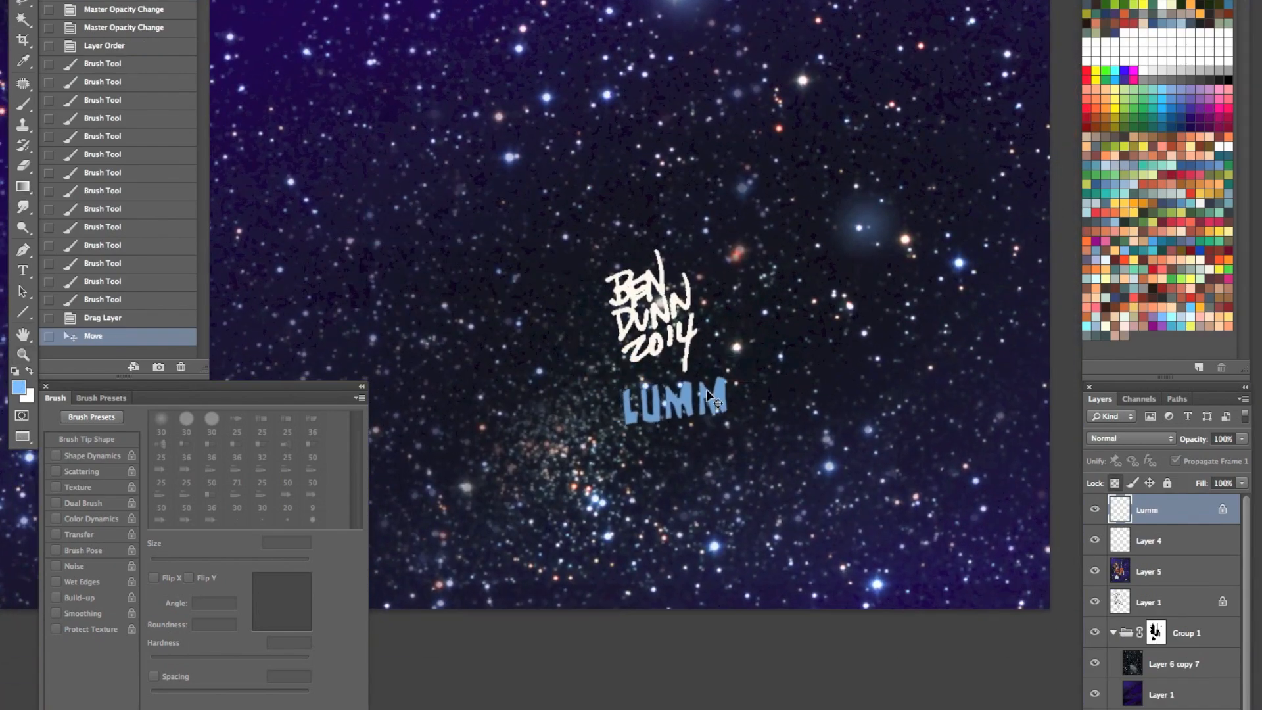
pyautogui.hotkey('ctrl', 't')
pyautogui.moveTo(624, 425)
pyautogui.mouseDown()
pyautogui.moveTo(755, 369)
pyautogui.moveTo(762, 379)
pyautogui.moveTo(702, 486)
pyautogui.mouseUp()
pyautogui.press('Return')
# - Try the colourist's signature at the upper left of the artist's signature and place it at its lower right
pyautogui.press('z')
pyautogui.keyDown('alt'); pyautogui.click(771, 386); pyautogui.keyUp('alt')
pyautogui.keyDown('alt'); pyautogui.click(770, 386); pyautogui.keyUp('alt')
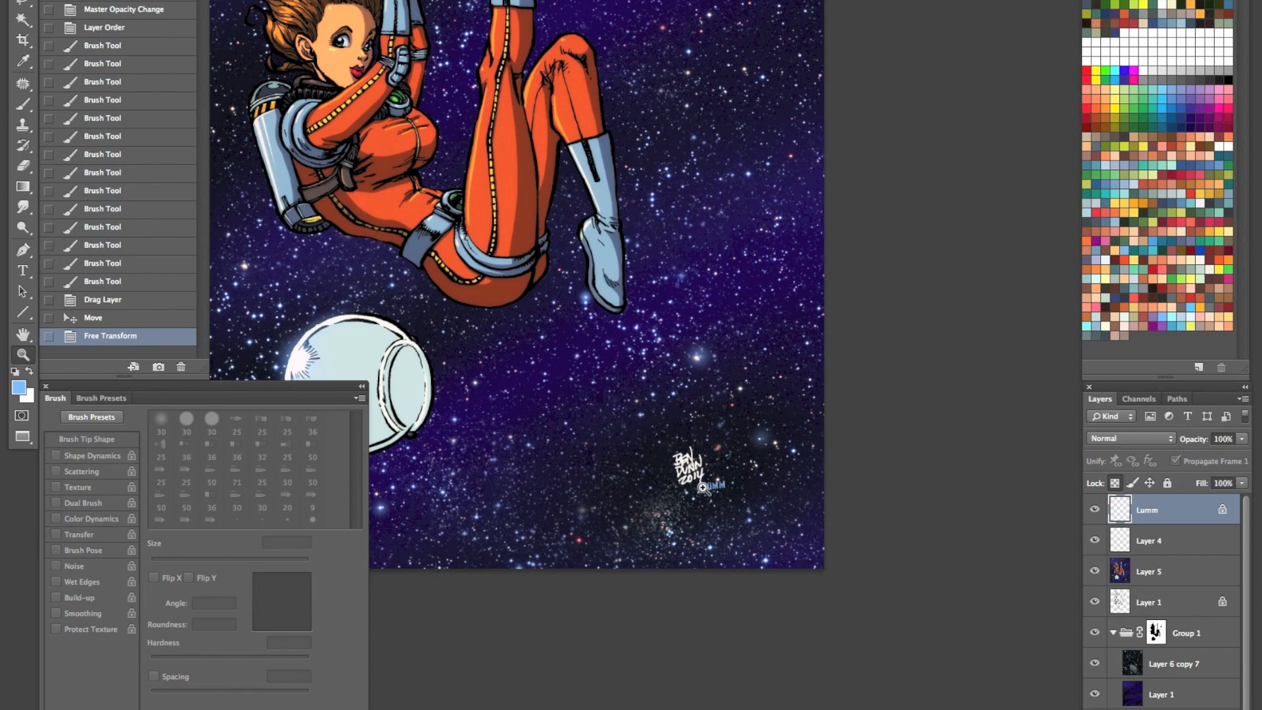
pyautogui.press('v')
pyautogui.moveTo(712, 480); pyautogui.dragTo(656, 446)
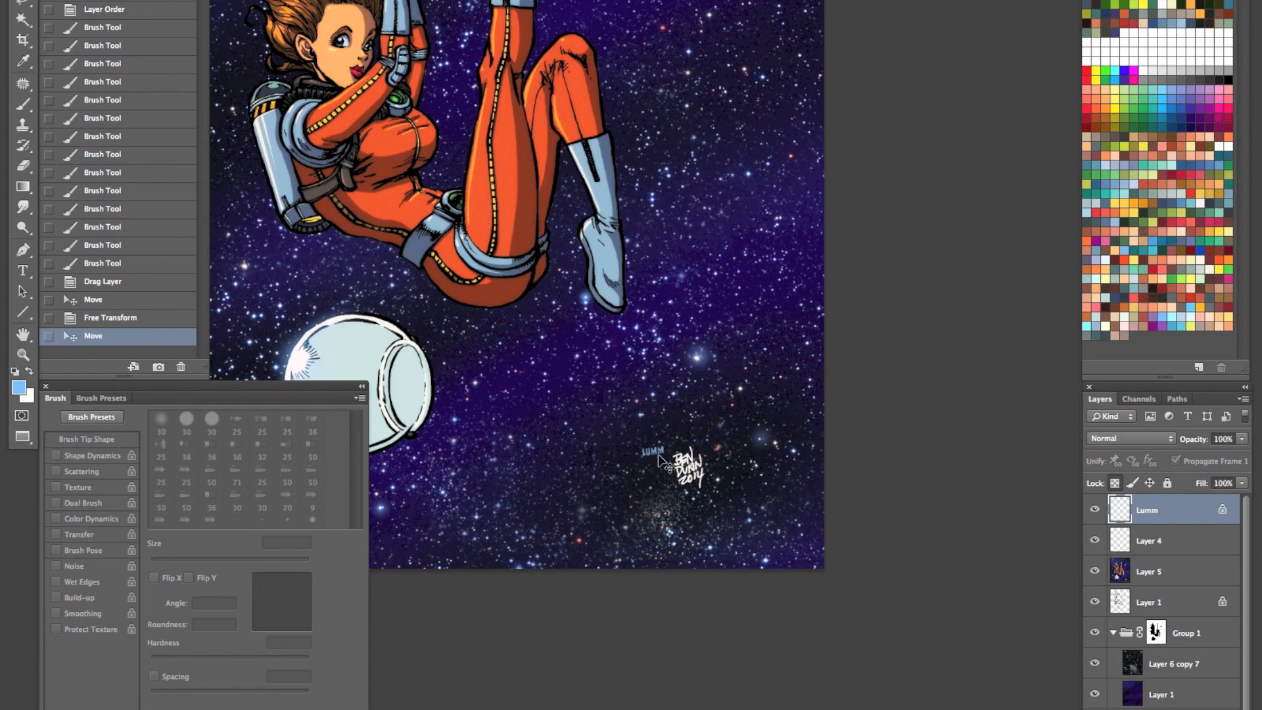
pyautogui.moveTo(659, 452); pyautogui.dragTo(659, 457)
pyautogui.moveTo(652, 452)
pyautogui.mouseDown()
pyautogui.moveTo(757, 454)
pyautogui.moveTo(723, 474)
pyautogui.mouseUp()
# - Adjust the colourist's signature with Hue/Saturation to saturation +33 and lightness +23, and nudge it slightly downward
pyautogui.press('z')
pyautogui.click(721, 435)
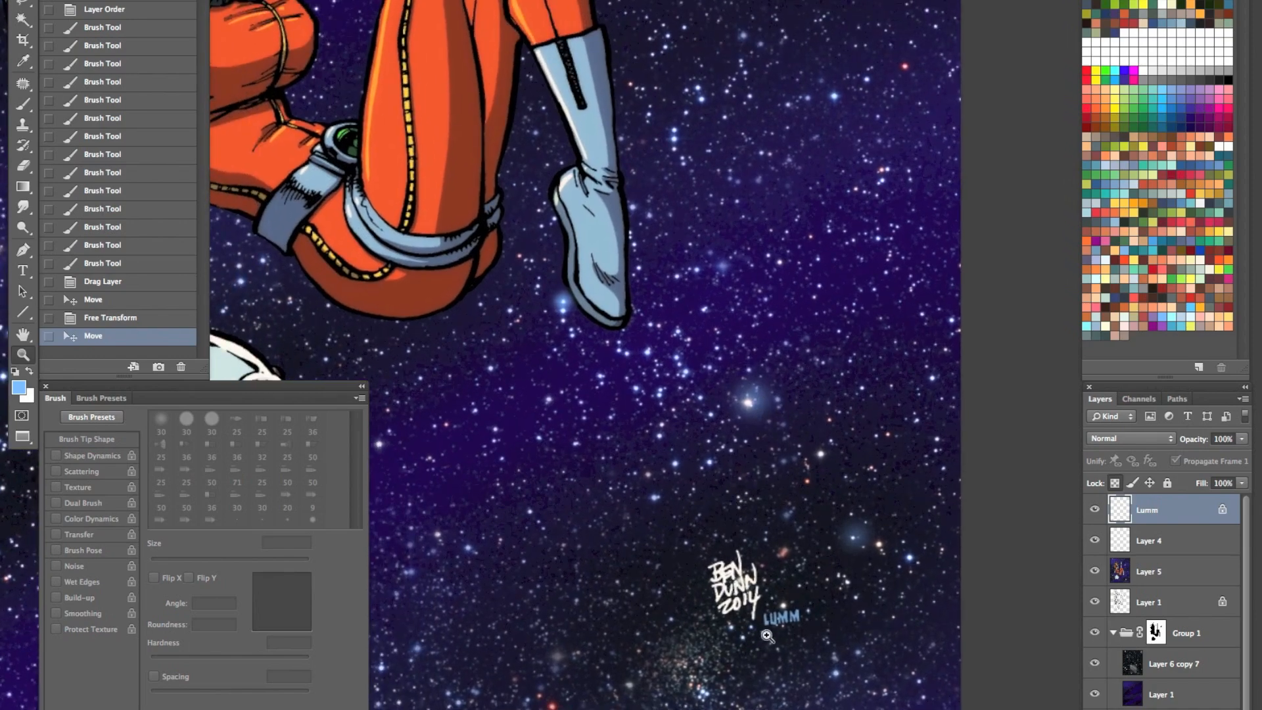
pyautogui.keyDown('alt'); pyautogui.click(700, 456); pyautogui.keyUp('alt')
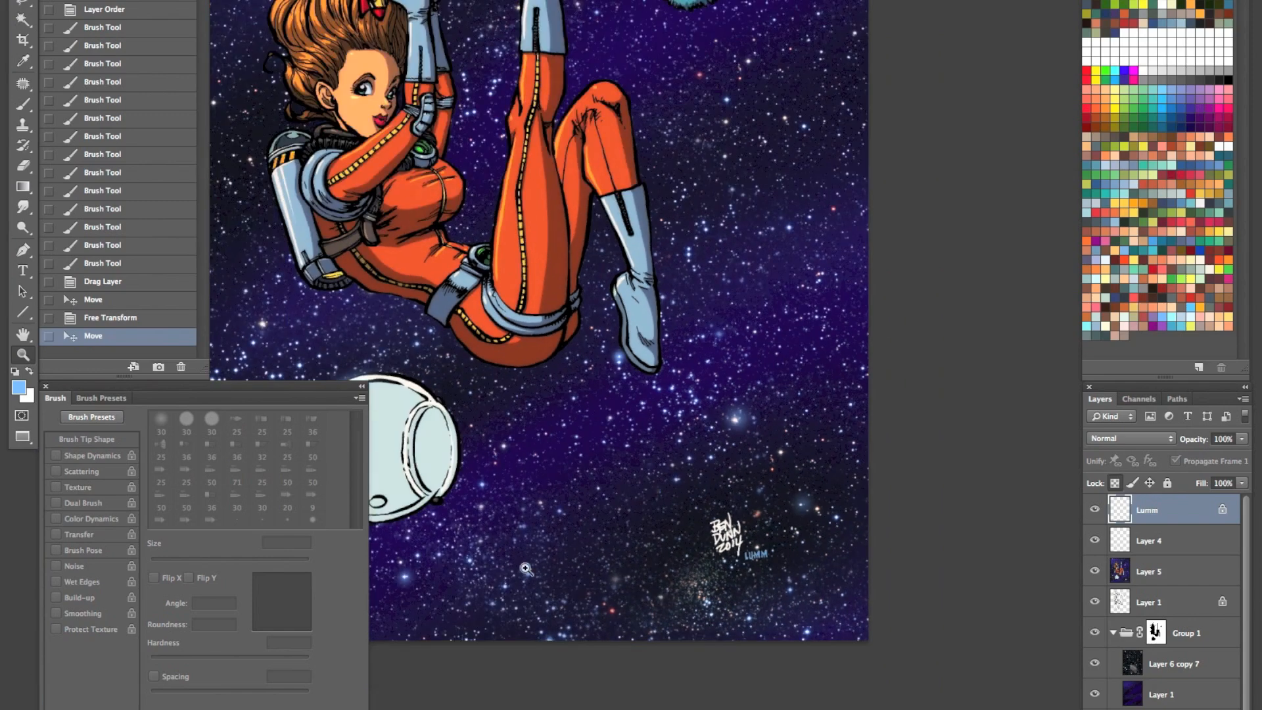
pyautogui.scroll(2, 523, 574)
pyautogui.hscroll(-1, 523, 574)
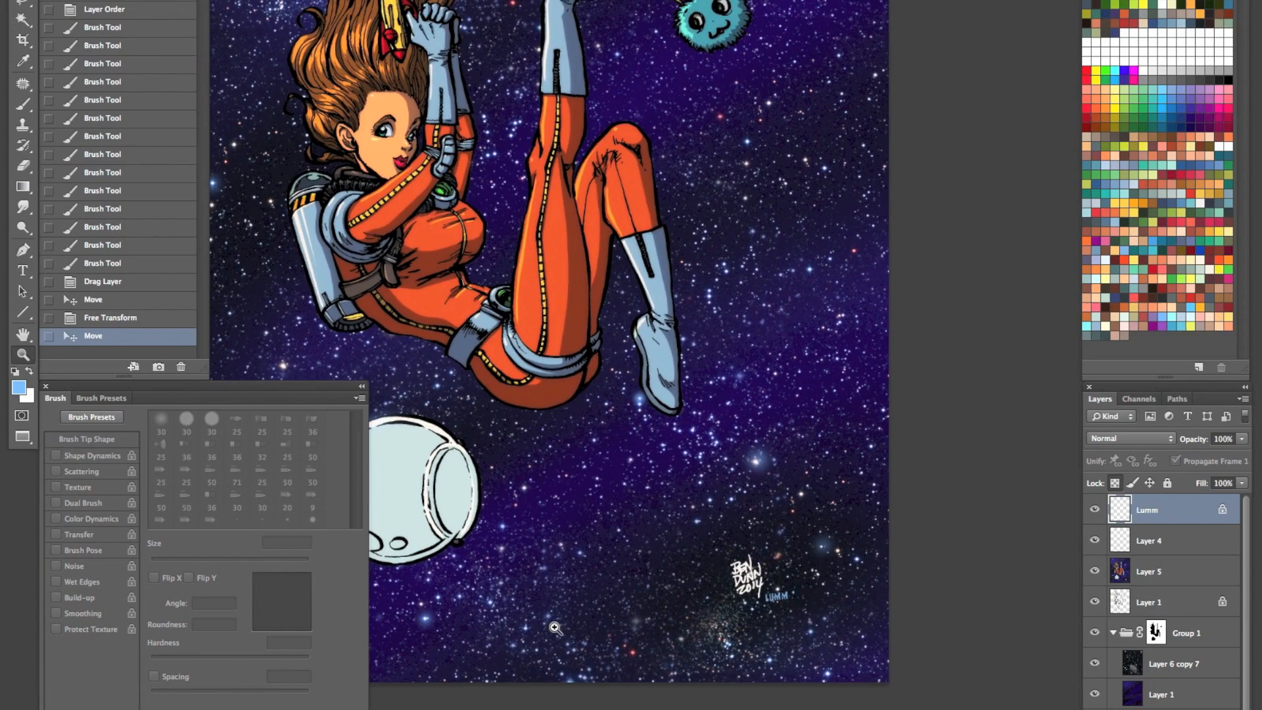
pyautogui.hotkey('ctrl', 'u')
pyautogui.click(985, 228)
pyautogui.moveTo(984, 228); pyautogui.dragTo(988, 227)
pyautogui.moveTo(970, 185); pyautogui.dragTo(998, 187)
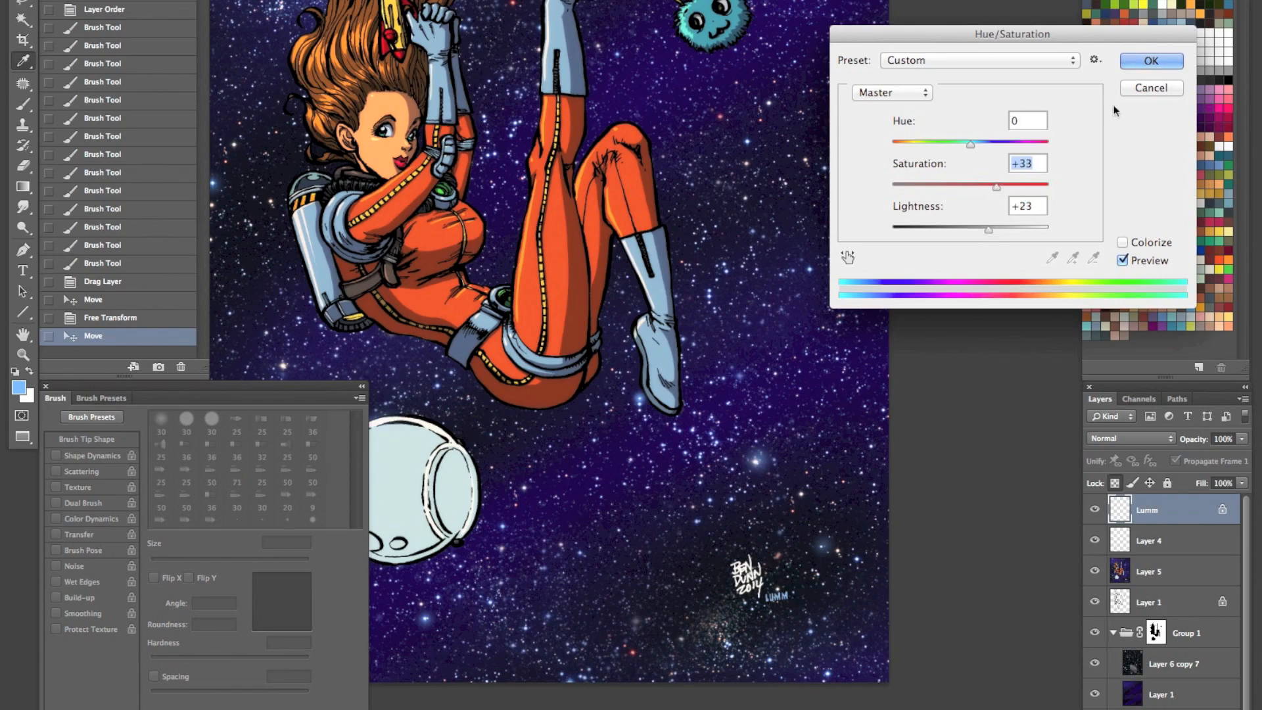
pyautogui.click(1151, 60)
pyautogui.hotkey('ctrl', '-')
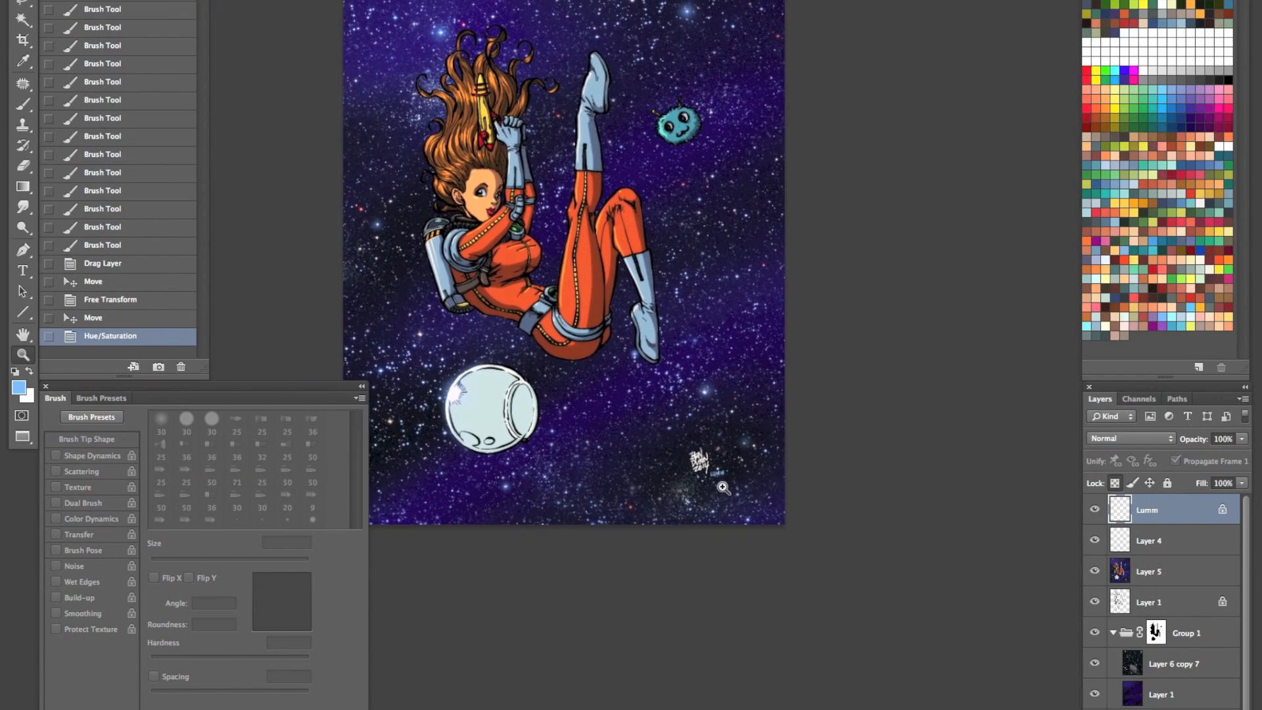
pyautogui.moveTo(721, 471); pyautogui.dragTo(721, 474)
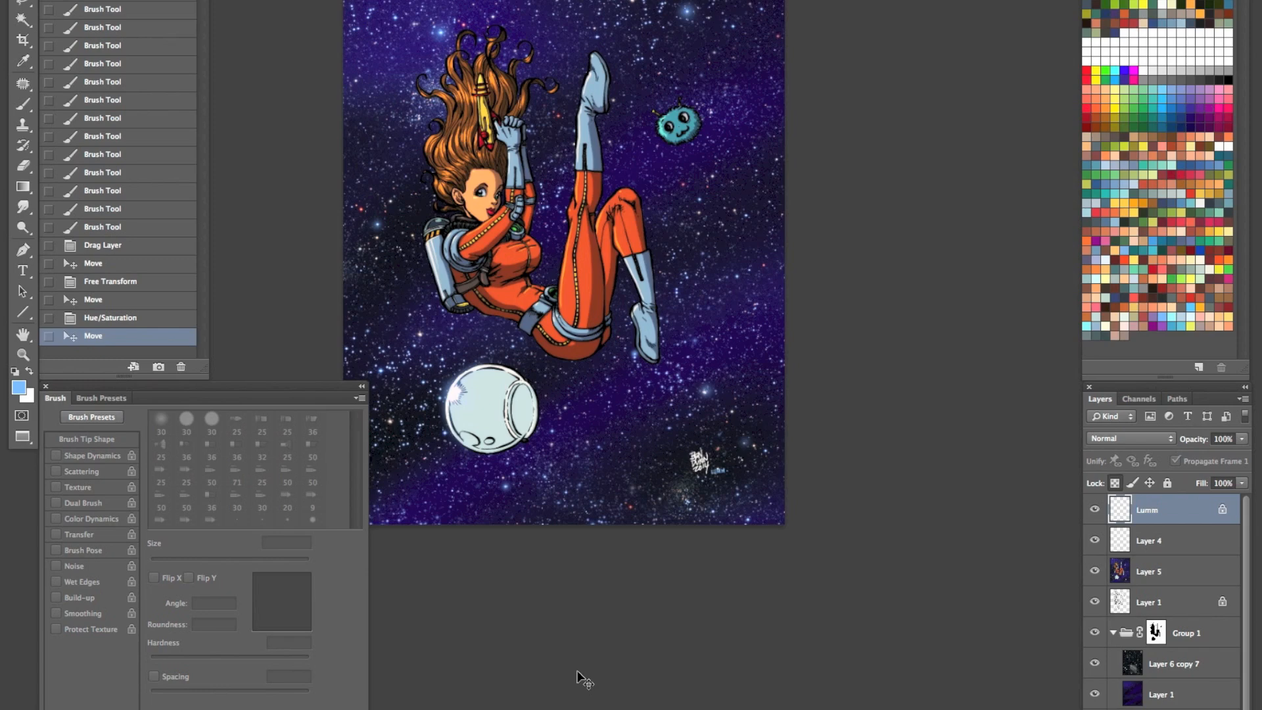
# - Hide the colourist's signature layer, Layer 4 and Layer 5, and collapse Group 1
pyautogui.moveTo(1095, 511); pyautogui.dragTo(1096, 569)
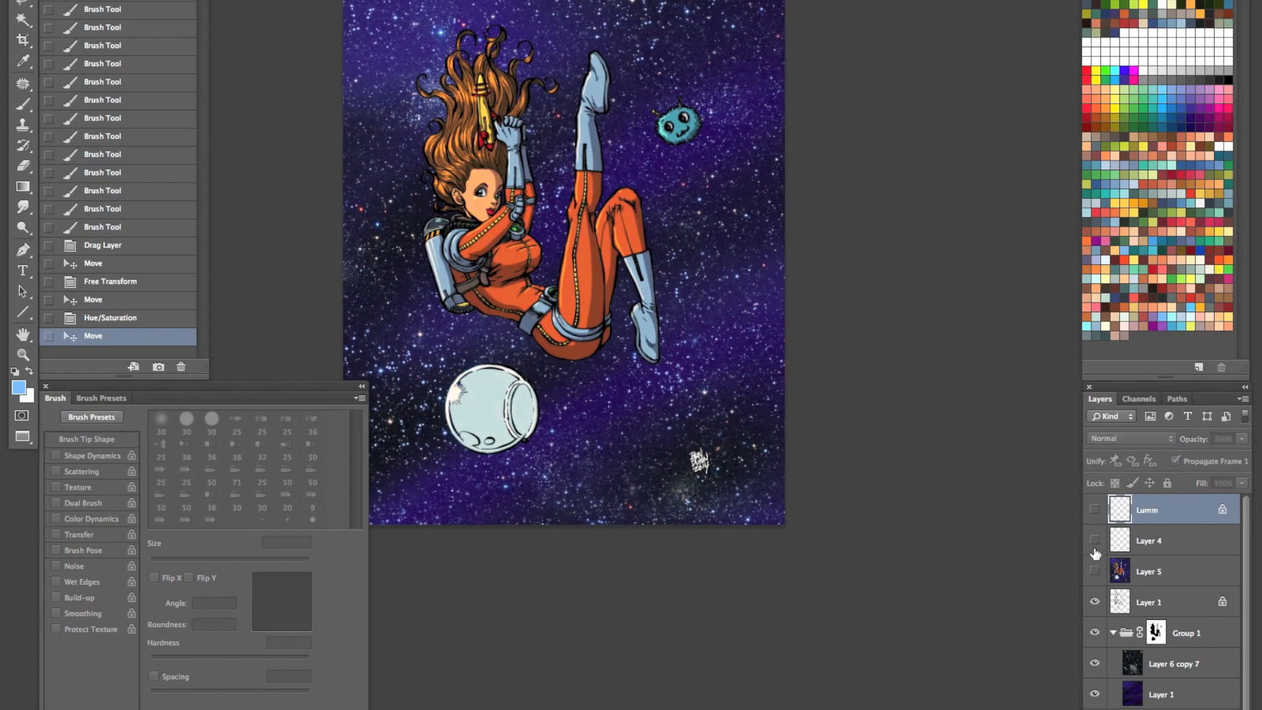
pyautogui.click(1114, 631)
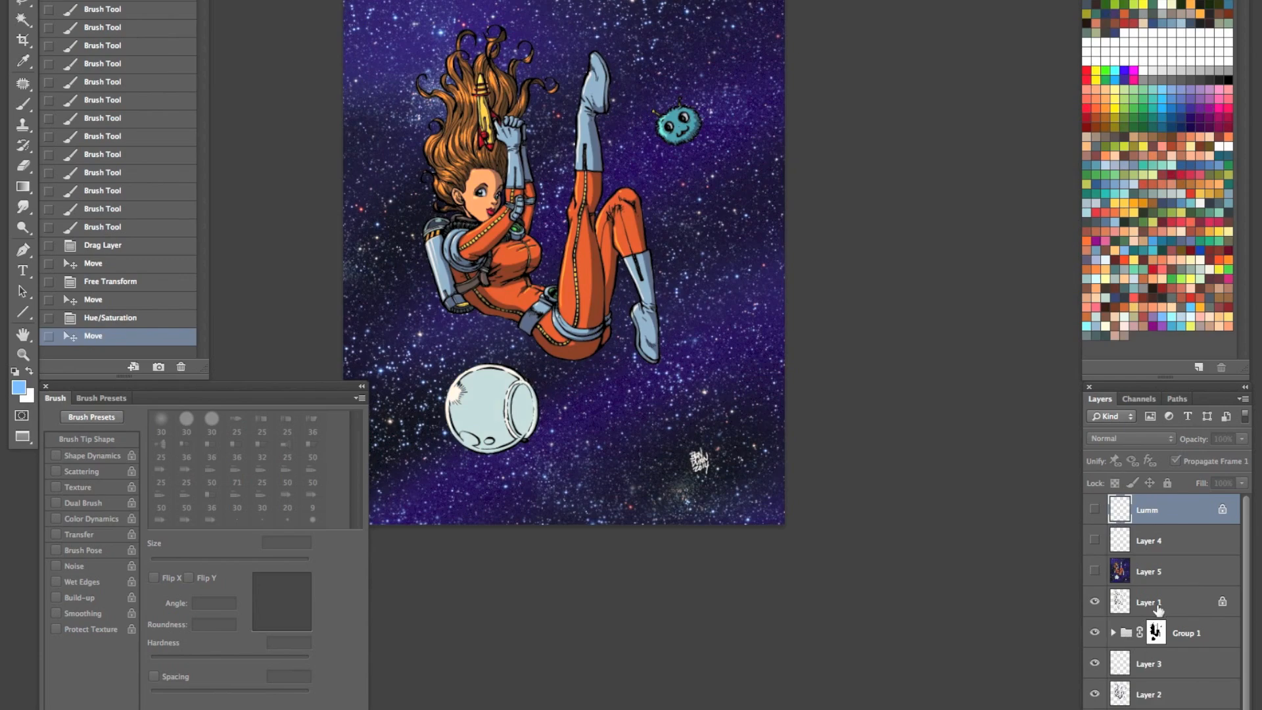
pyautogui.scroll(-1, 1251, 657)
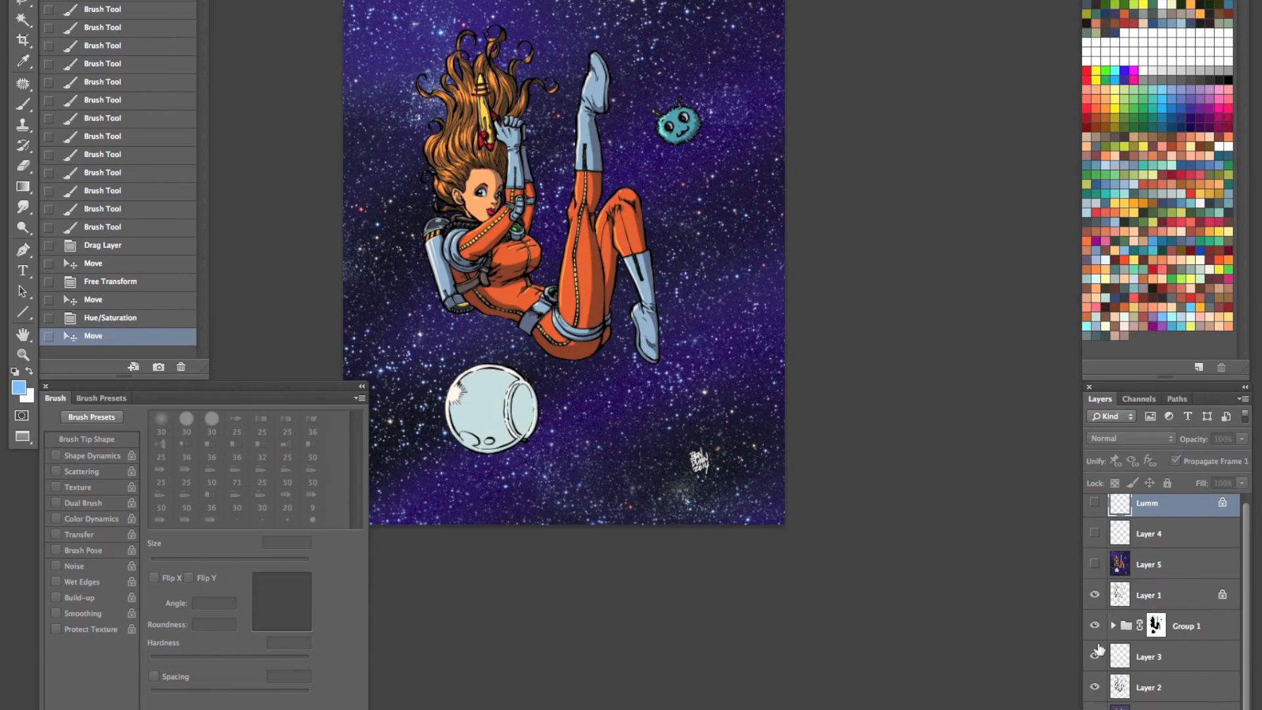
# - Toggle the visibility of the line art, Layer 3 and Layer 2 to review what each contributes
pyautogui.click(1095, 594)
pyautogui.click(1095, 595)
pyautogui.click(1095, 656)
pyautogui.click(1095, 656)
pyautogui.click(1095, 656)
pyautogui.click(1095, 656)
pyautogui.click(1094, 686)
pyautogui.click(1094, 687)
pyautogui.click(1094, 687)
pyautogui.click(1095, 686)
# - Delete the layer directly beneath Layer 2
pyautogui.click(1235, 703)
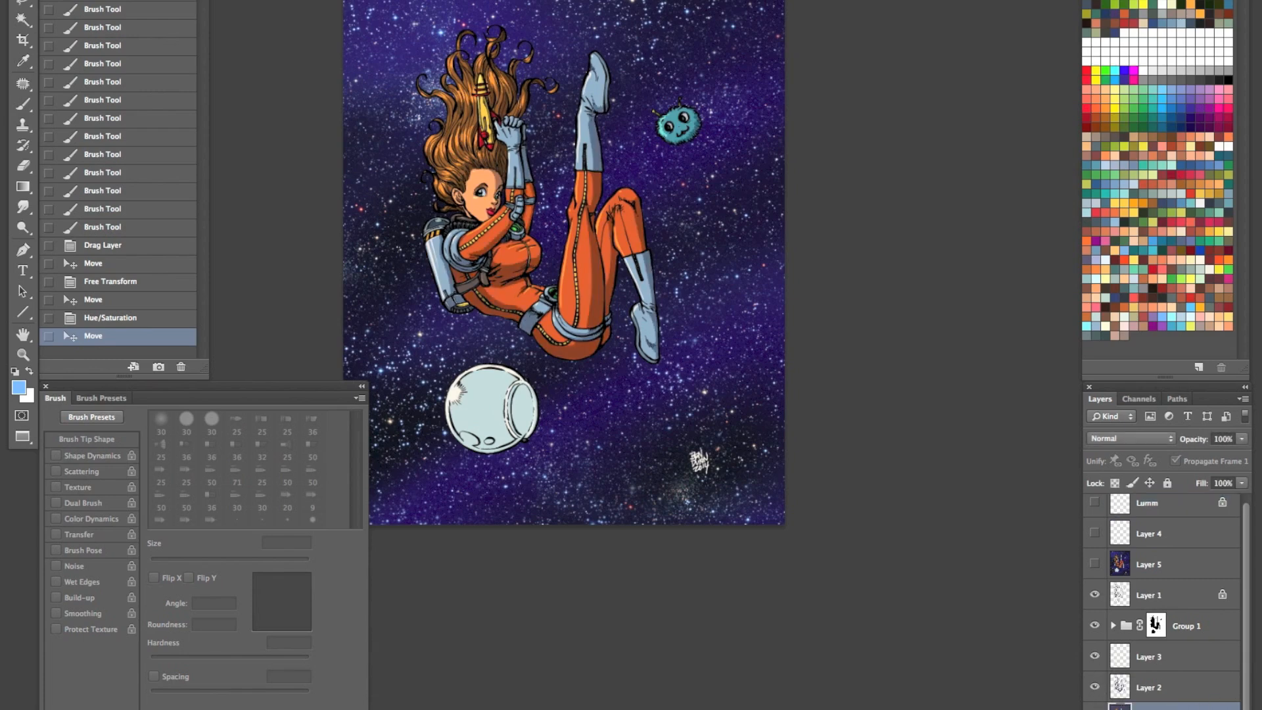
pyautogui.press('Delete')
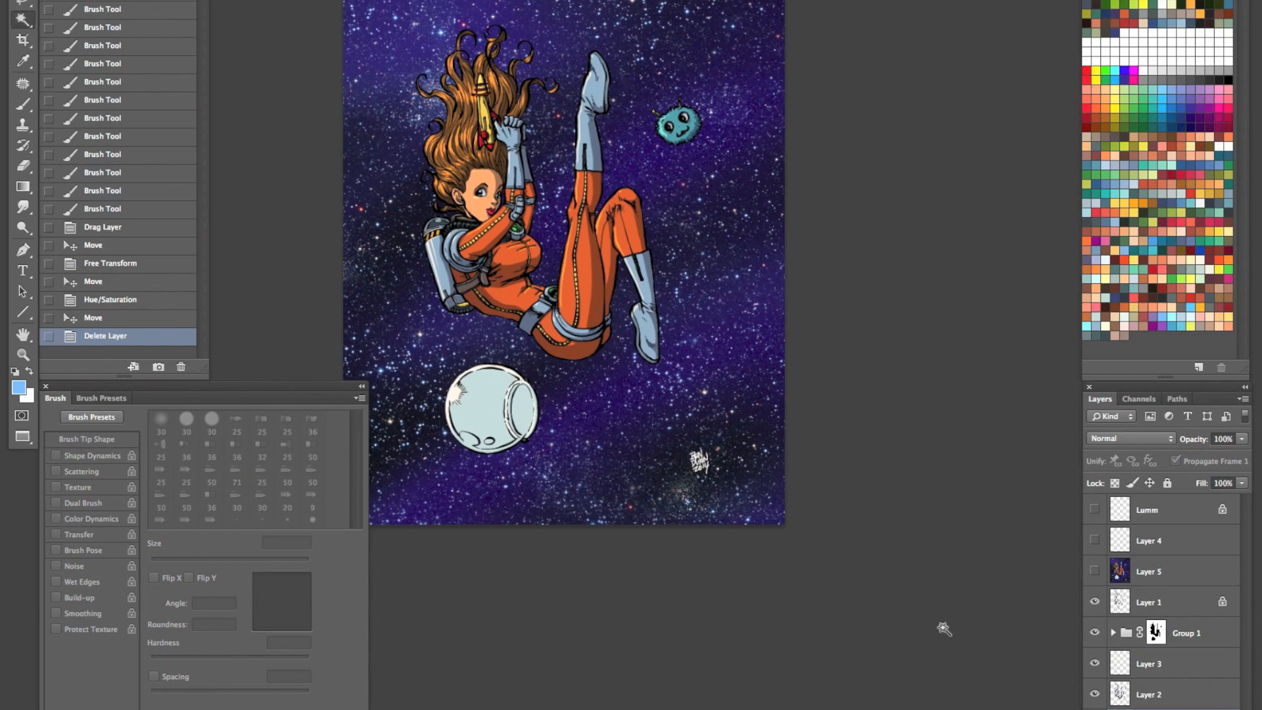
# - Select the astronaut's brown hair with the Magic Wand
pyautogui.press('z')
pyautogui.click(602, 308)
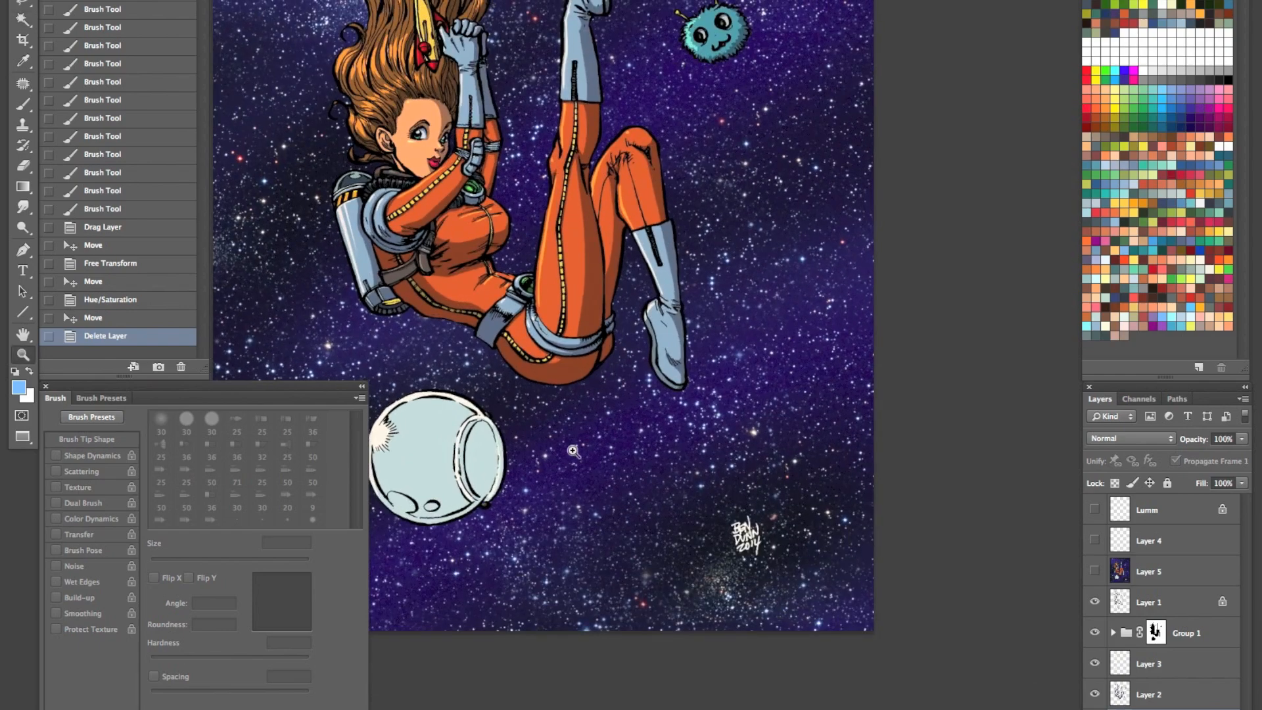
pyautogui.press('w')
pyautogui.click(390, 94)
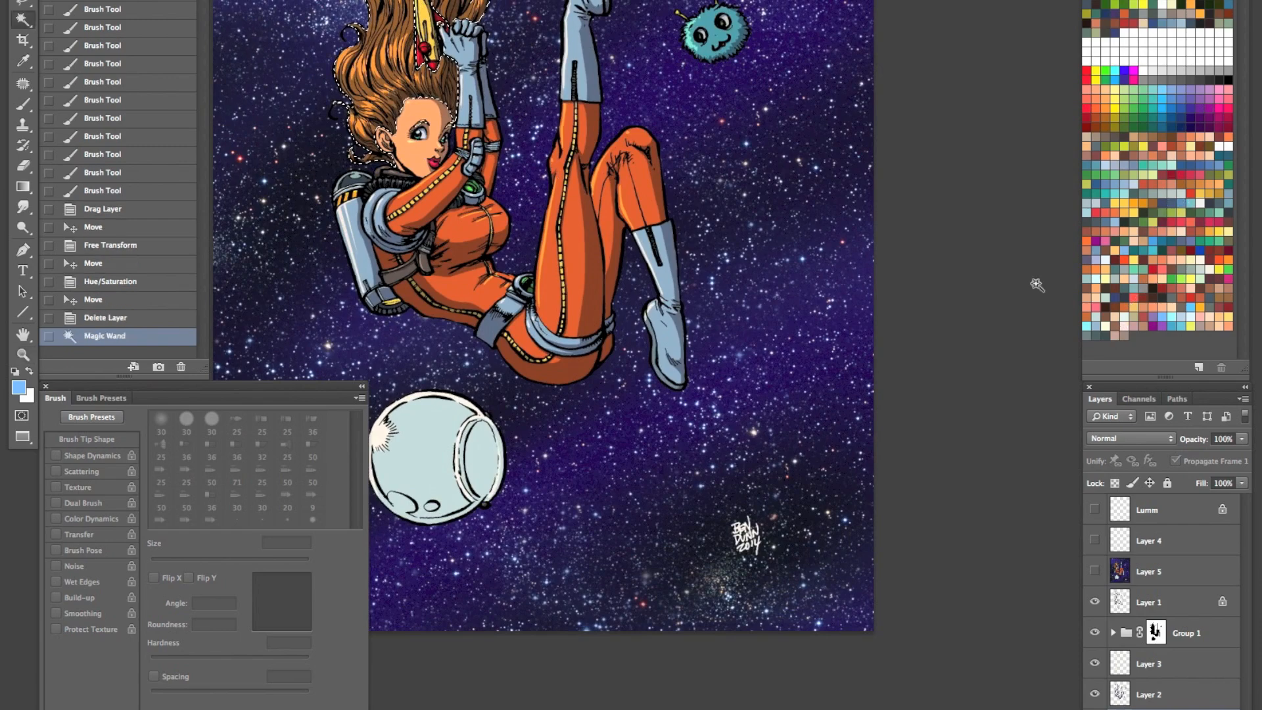
# - Fill the selected hair with a green swatch and inspect the recoloured hair up close
pyautogui.click(1142, 222)
pyautogui.hotkey('alt', 'BackSpace')
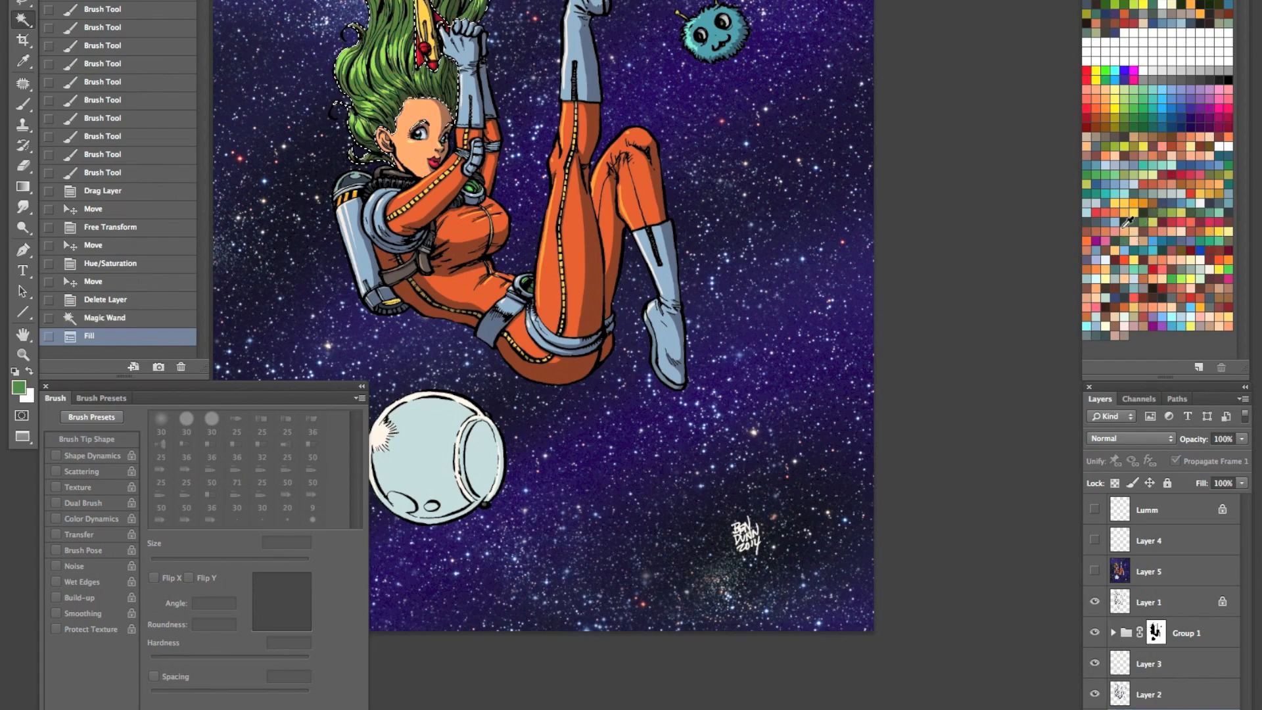
pyautogui.press('z')
pyautogui.click(443, 43)
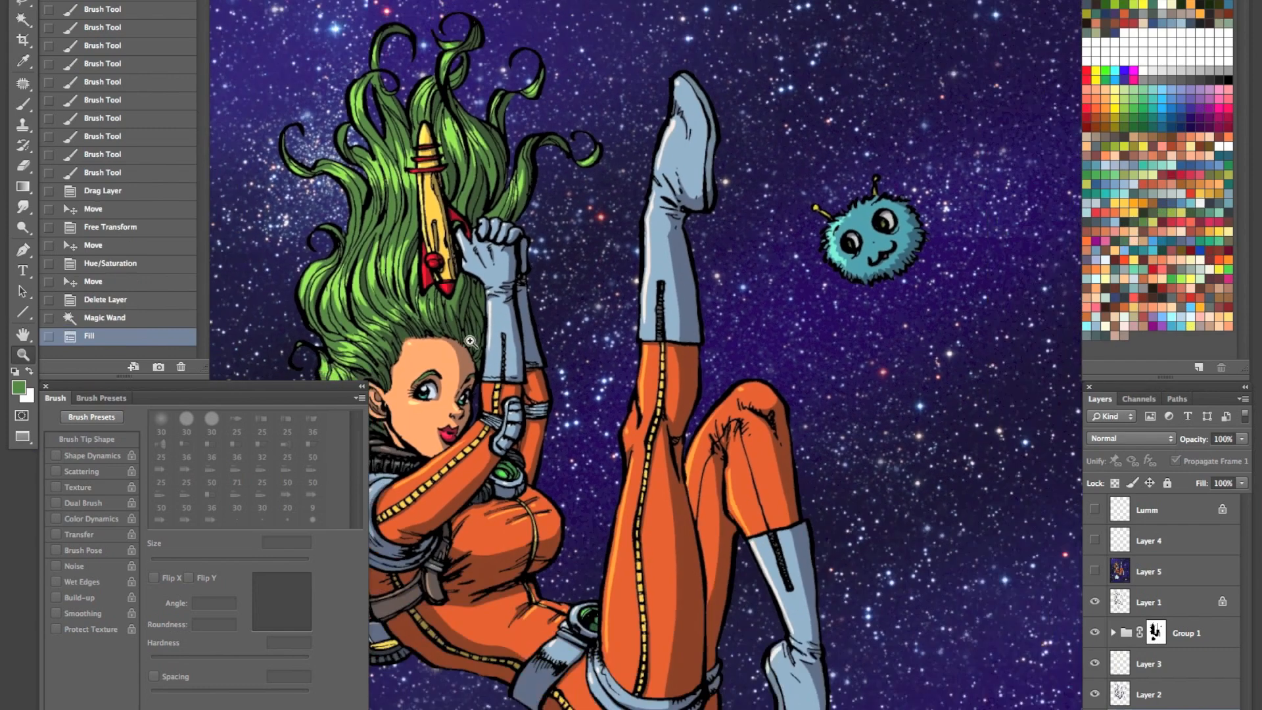
pyautogui.keyDown('alt'); pyautogui.click(470, 341); pyautogui.keyUp('alt')
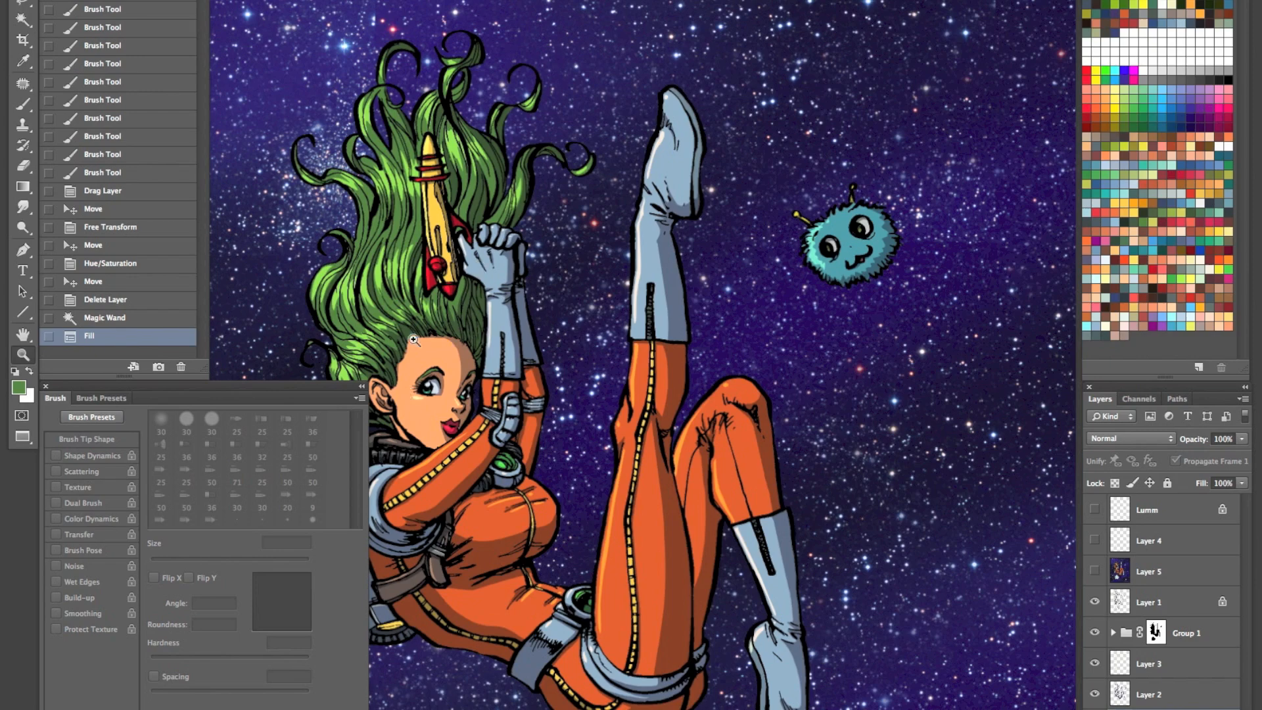
pyautogui.moveTo(510, 402); pyautogui.dragTo(566, 389)
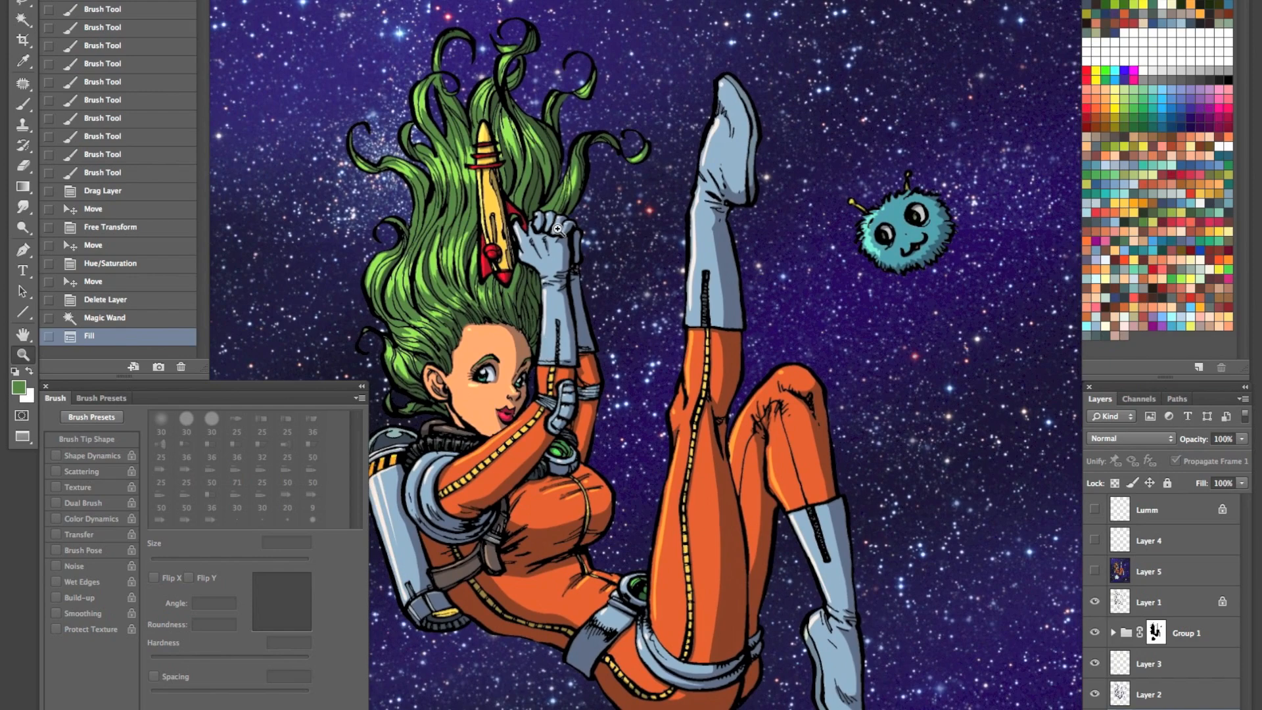
# - Select the orange space suit with the Magic Wand and fill it with pinkish red, replacing that with Dark Red
pyautogui.press('w')
pyautogui.click(711, 486)
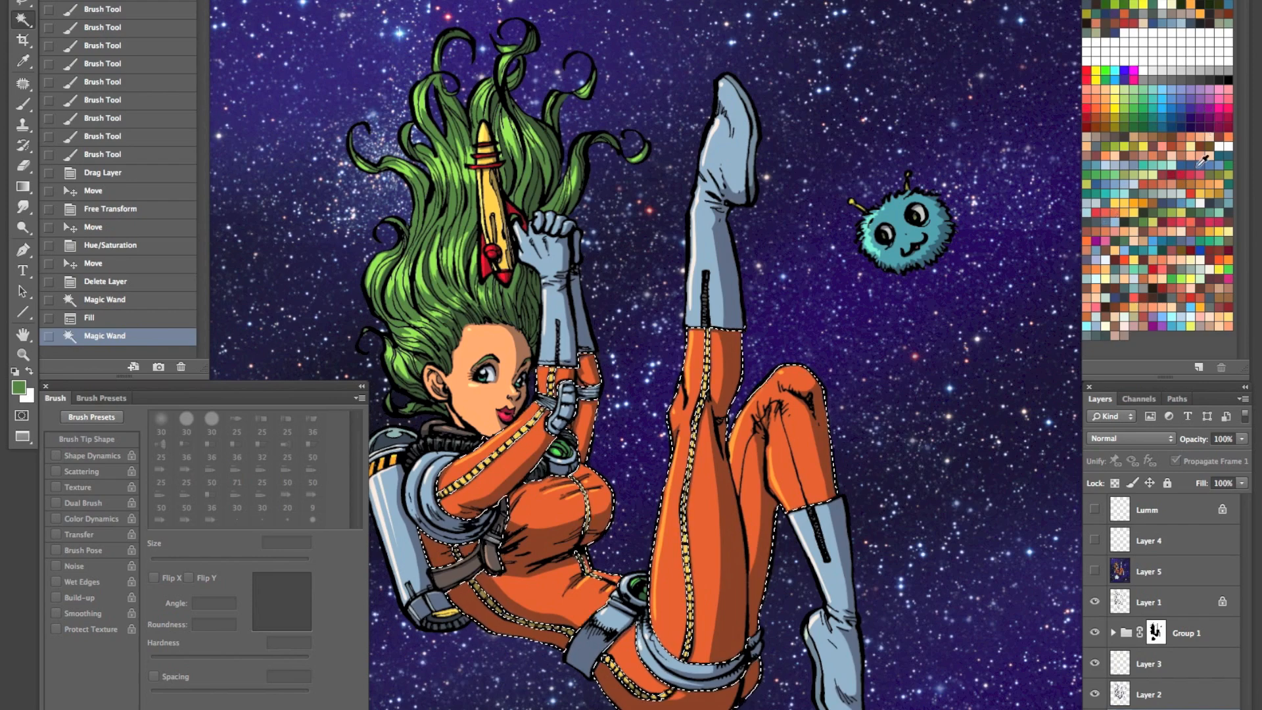
pyautogui.click(1212, 219)
pyautogui.hotkey('alt', 'BackSpace')
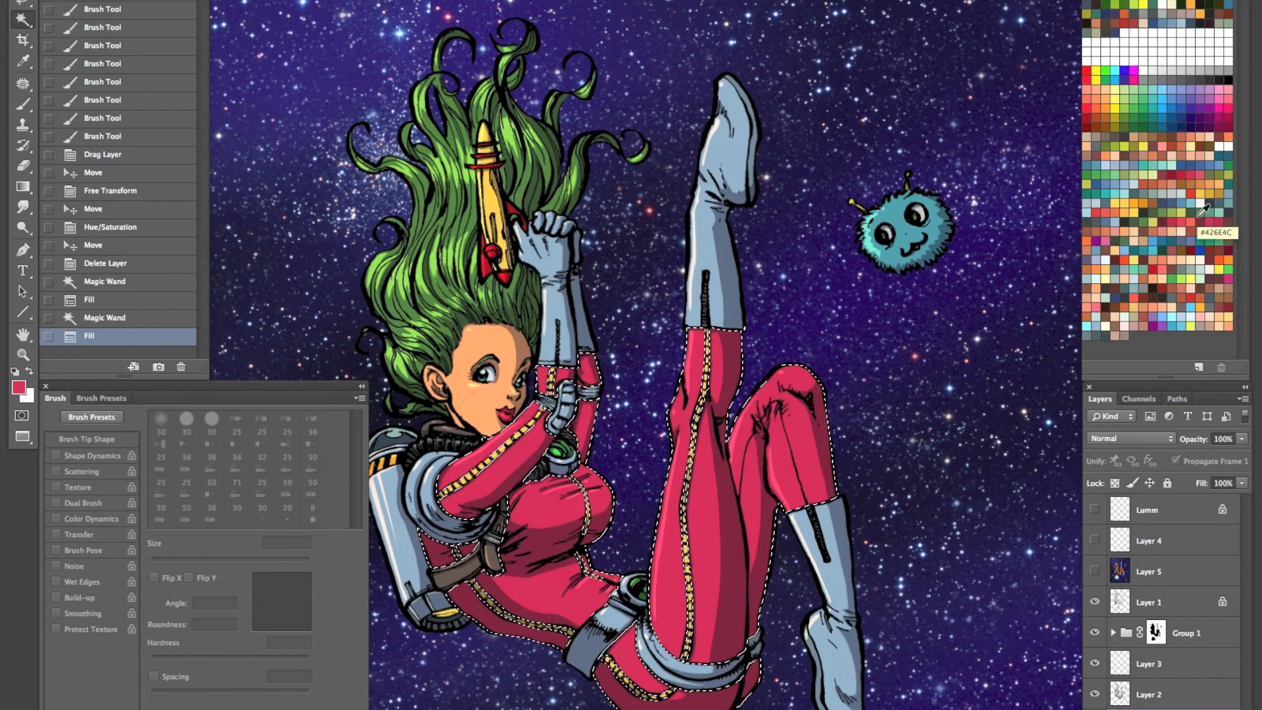
pyautogui.click(1085, 112)
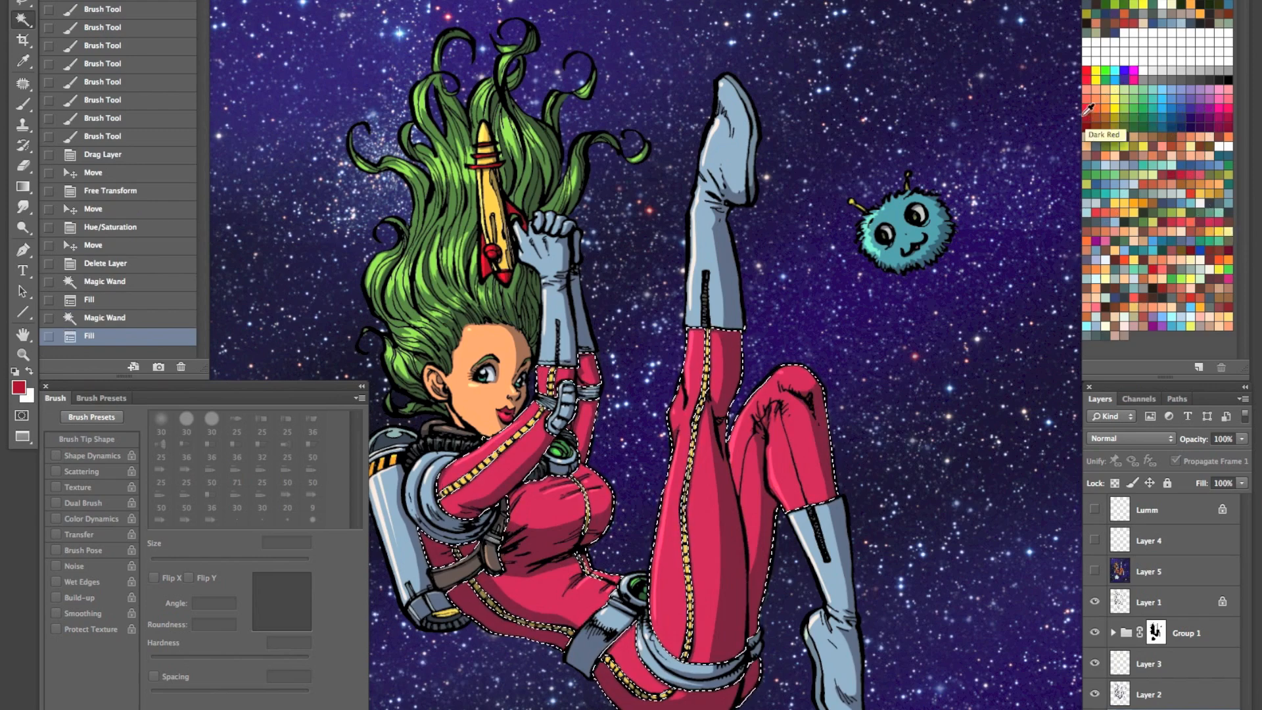
pyautogui.hotkey('alt', 'BackSpace')
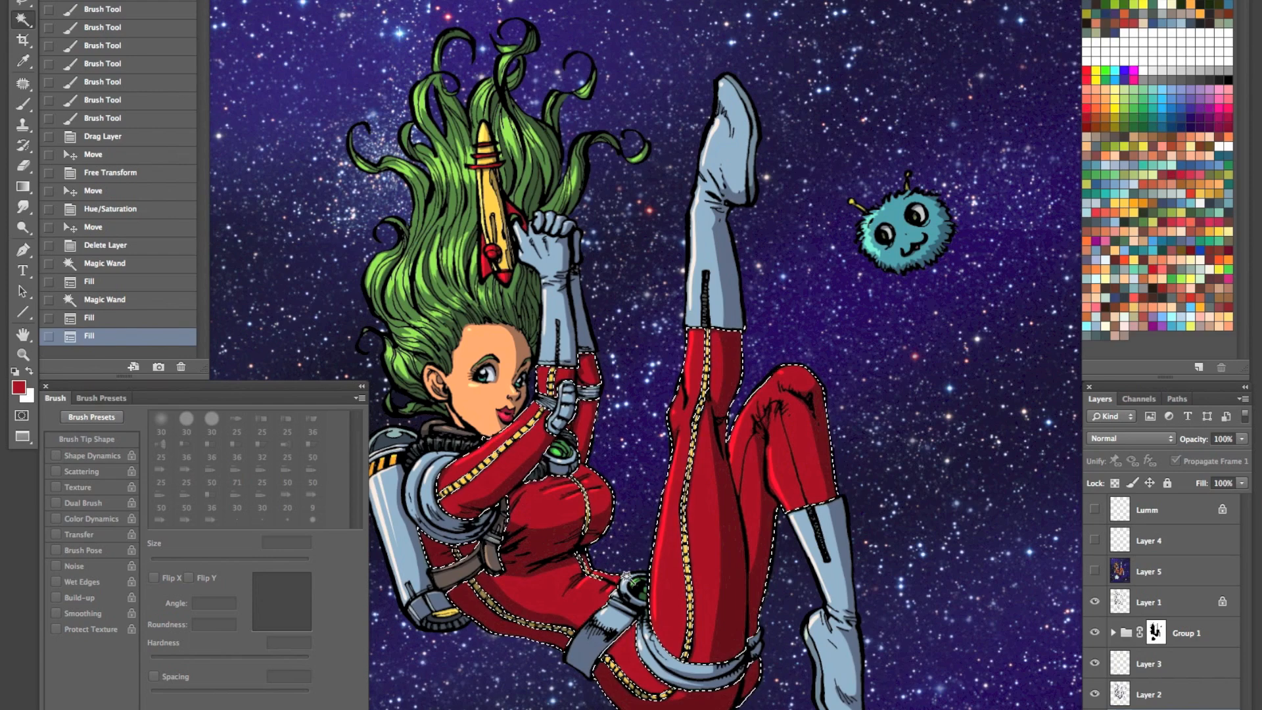
# - Select the furry teal creature, fill it with yellow, deselect, and view the whole figure
pyautogui.click(912, 236)
pyautogui.click(1115, 200)
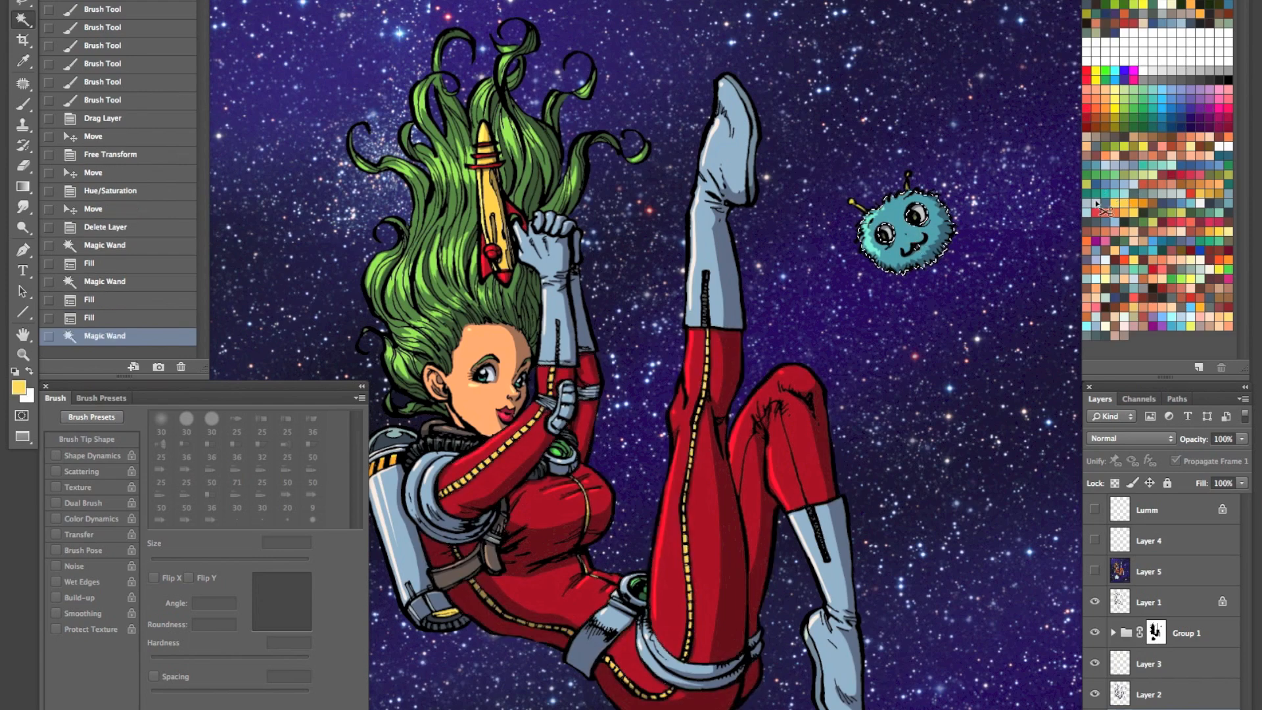
pyautogui.hotkey('alt', 'BackSpace')
pyautogui.press('super+d')
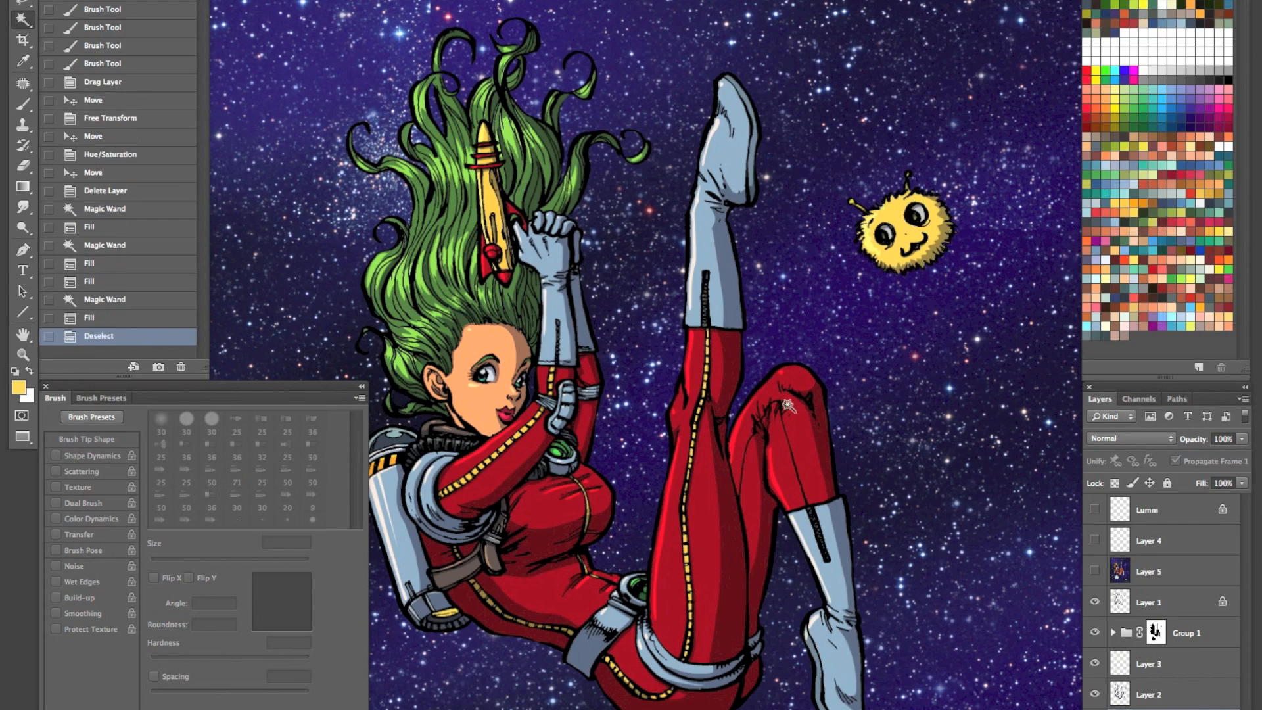
pyautogui.press('z')
pyautogui.moveTo(719, 500); pyautogui.dragTo(656, 537)
pyautogui.scroll(-5, 636, 543)
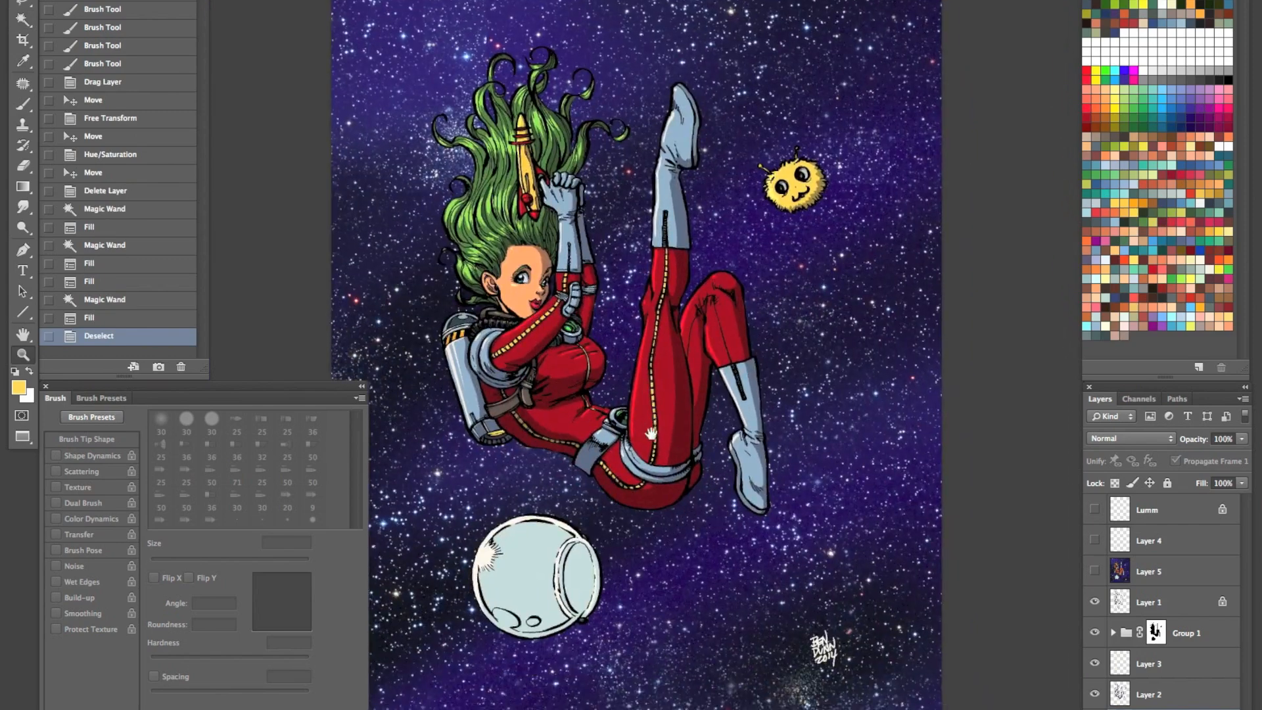
# - Undo the creature, suit and hair fills back to the hair selection, and undo the stray layer grouping
pyautogui.press('super+z')
pyautogui.press('super+alt+z')
pyautogui.press('super+alt+z')
pyautogui.press('super+alt+z')
pyautogui.press('super+alt+z')
pyautogui.press('super+alt+z')
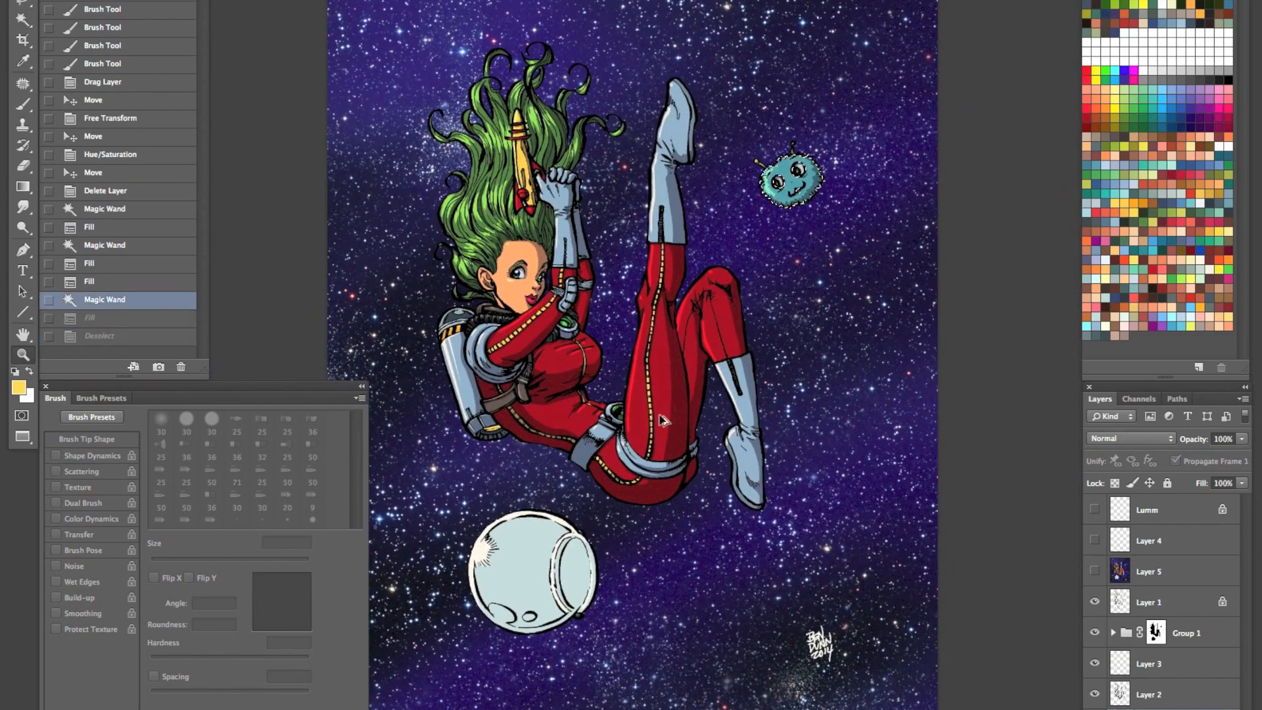
pyautogui.press('super+alt+z')
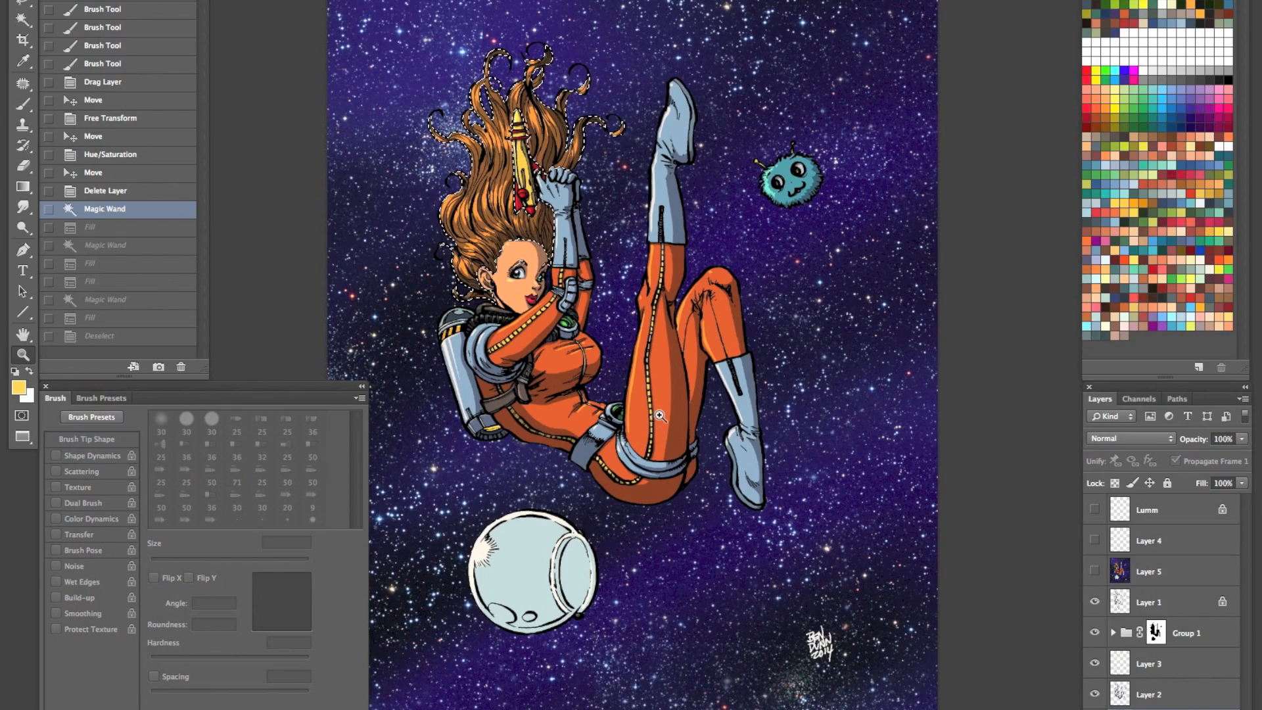
pyautogui.press('super+g')
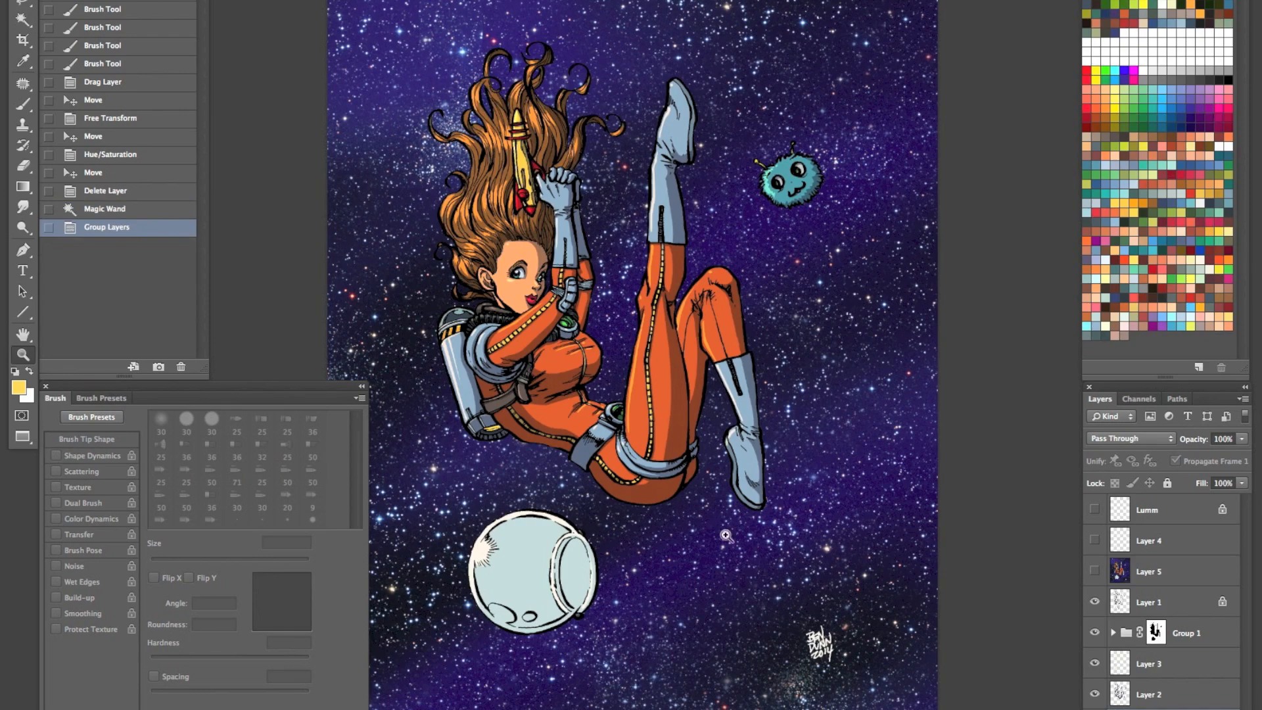
pyautogui.press('super+z')
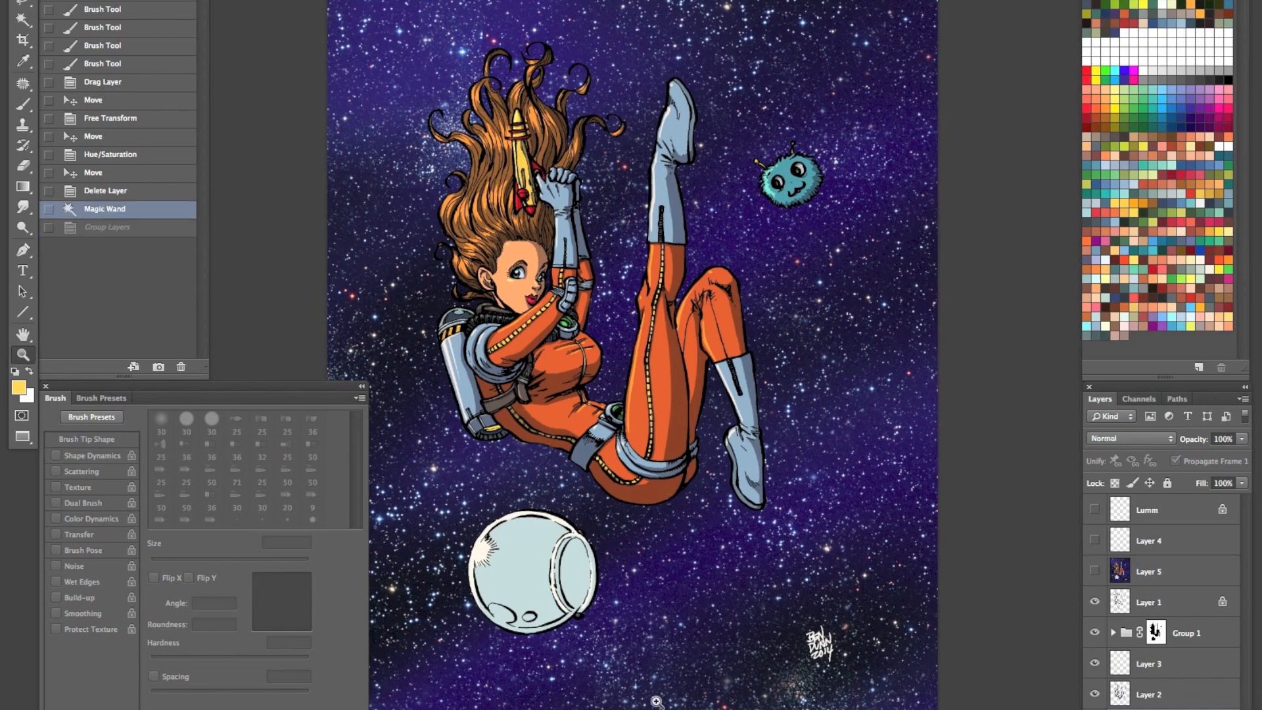
# - Redden the selected hair with Color Balance, setting the cyan–red midtones level to +85, and deselect
pyautogui.press('super+b')
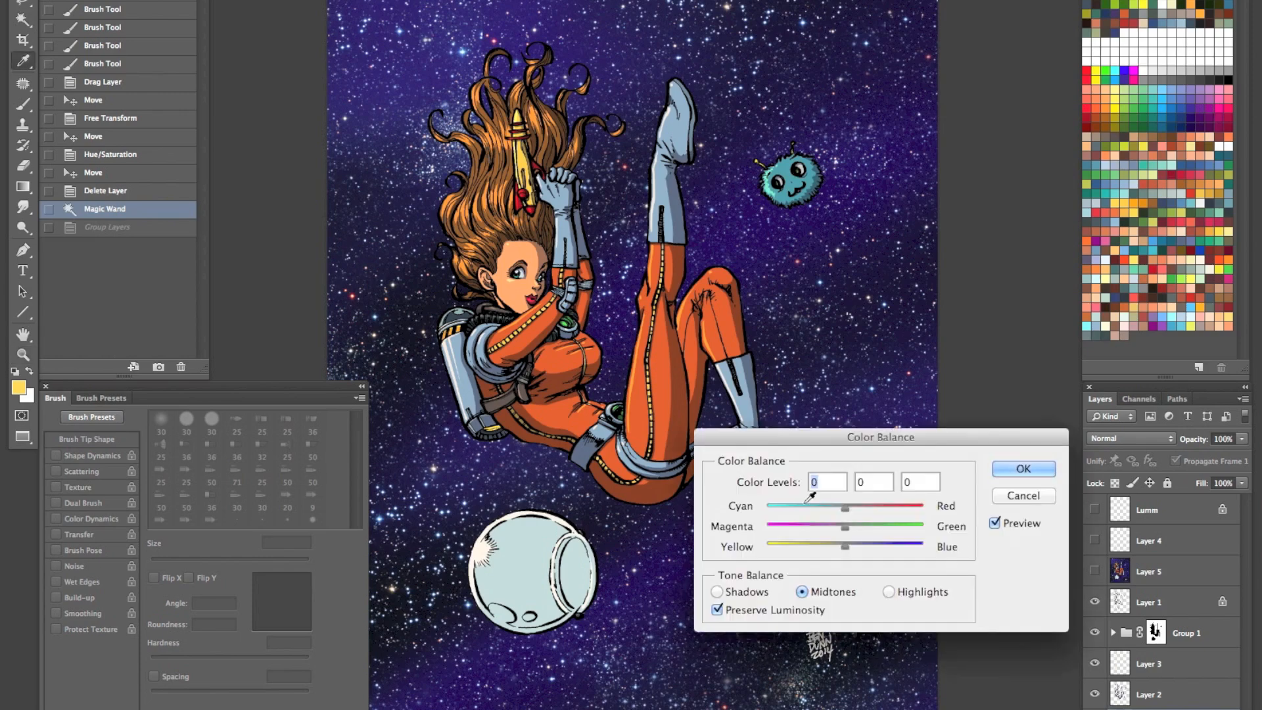
pyautogui.moveTo(850, 510); pyautogui.dragTo(911, 507)
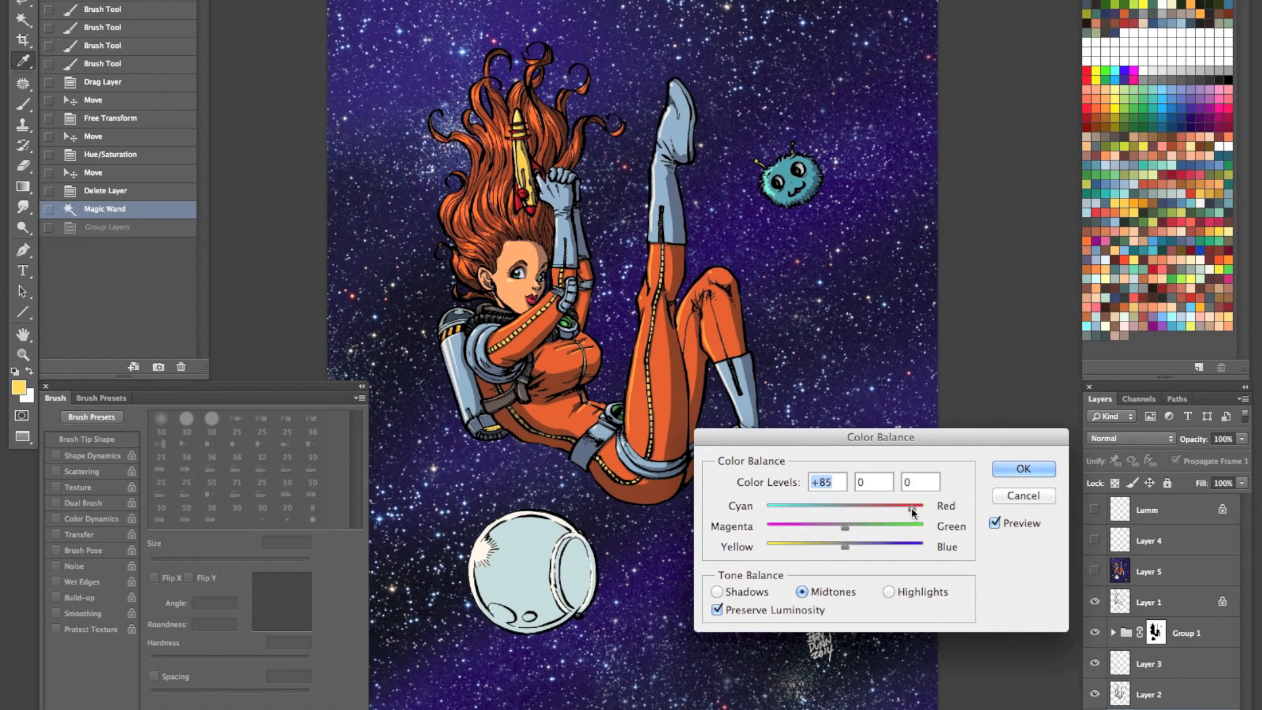
pyautogui.press('Return')
pyautogui.click(592, 310)
pyautogui.hotkey('ctrl', 'd')
# - Select another flat colour area of the astronaut with the Magic Wand and adjust it with Hue/Saturation
pyautogui.press('w')
pyautogui.click(490, 371)
pyautogui.moveTo(585, 486); pyautogui.dragTo(487, 596)
pyautogui.hotkey('ctrl', 'u')
pyautogui.moveTo(970, 228); pyautogui.dragTo(952, 231)
pyautogui.moveTo(970, 187); pyautogui.dragTo(970, 230)
pyautogui.click(1140, 64)
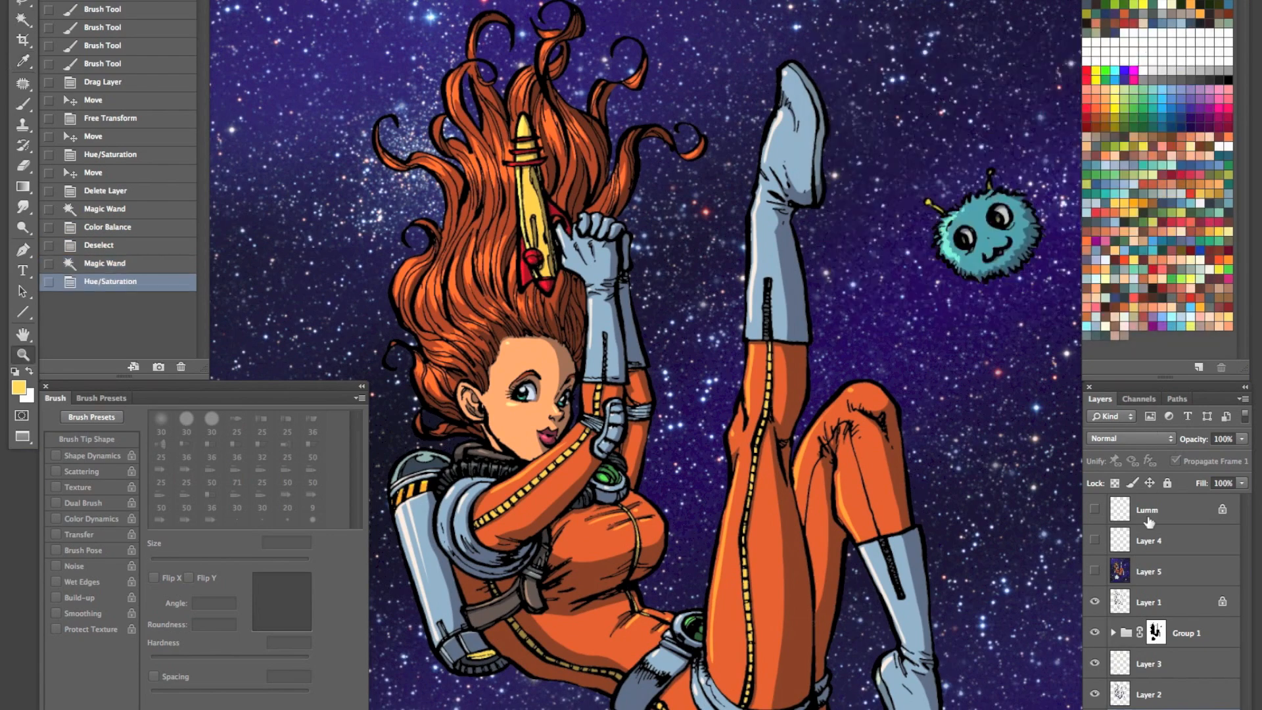
# - Toggle Layer 5's visibility to compare the artwork with and without the blurred overlay
pyautogui.click(1095, 572)
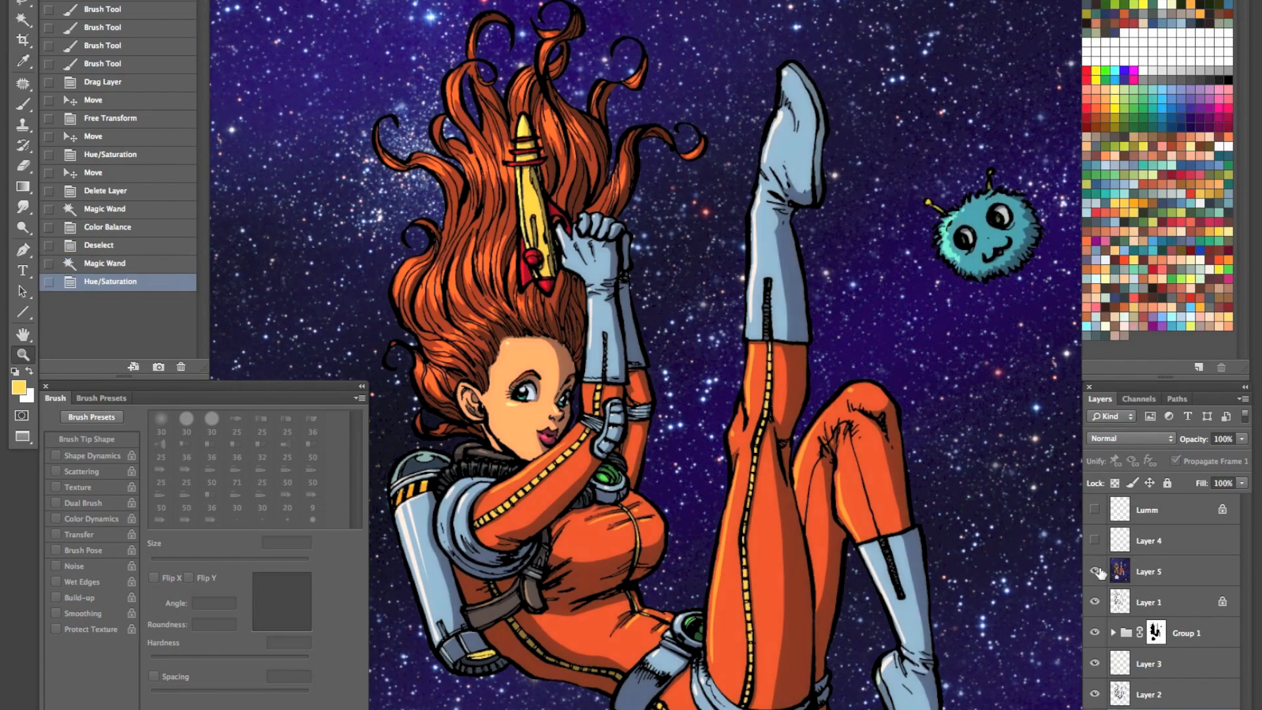
pyautogui.click(1095, 573)
pyautogui.click(1095, 573)
pyautogui.click(1095, 573)
# - Delete Layer 5 and undo the deletion
pyautogui.click(1189, 572)
pyautogui.moveTo(1186, 583); pyautogui.dragTo(1223, 709)
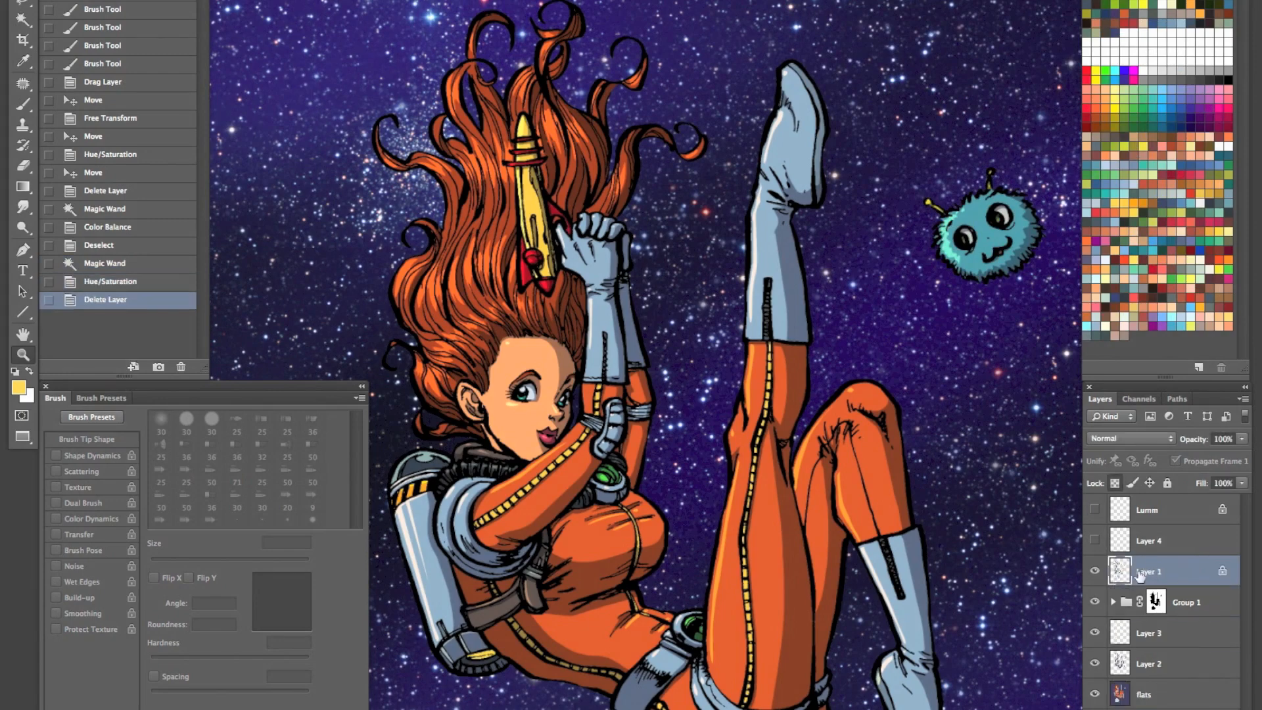
pyautogui.hotkey('ctrl', 'z')
# - Show Layer 5, clear its entire contents, and stamp all visible layers into it
pyautogui.click(1092, 573)
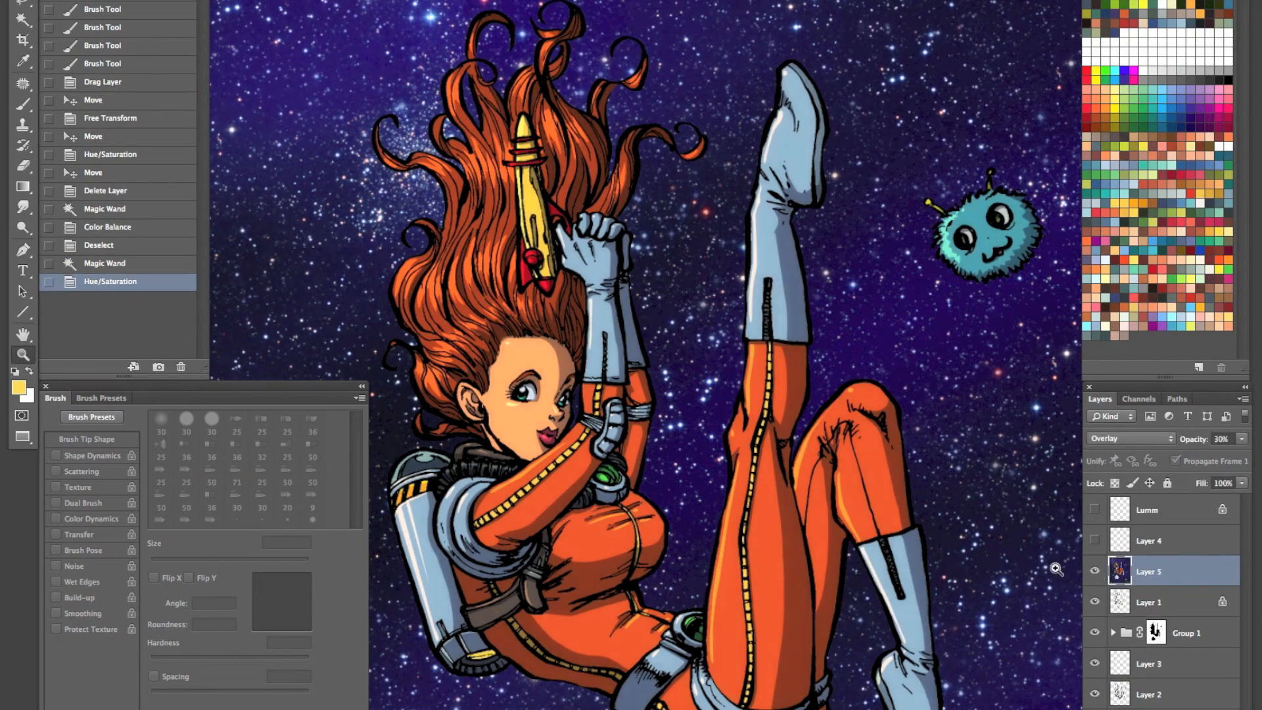
pyautogui.hotkey('ctrl', 'a')
pyautogui.press('Delete')
pyautogui.hotkey('ctrl', 'd')
pyautogui.click(1243, 398)
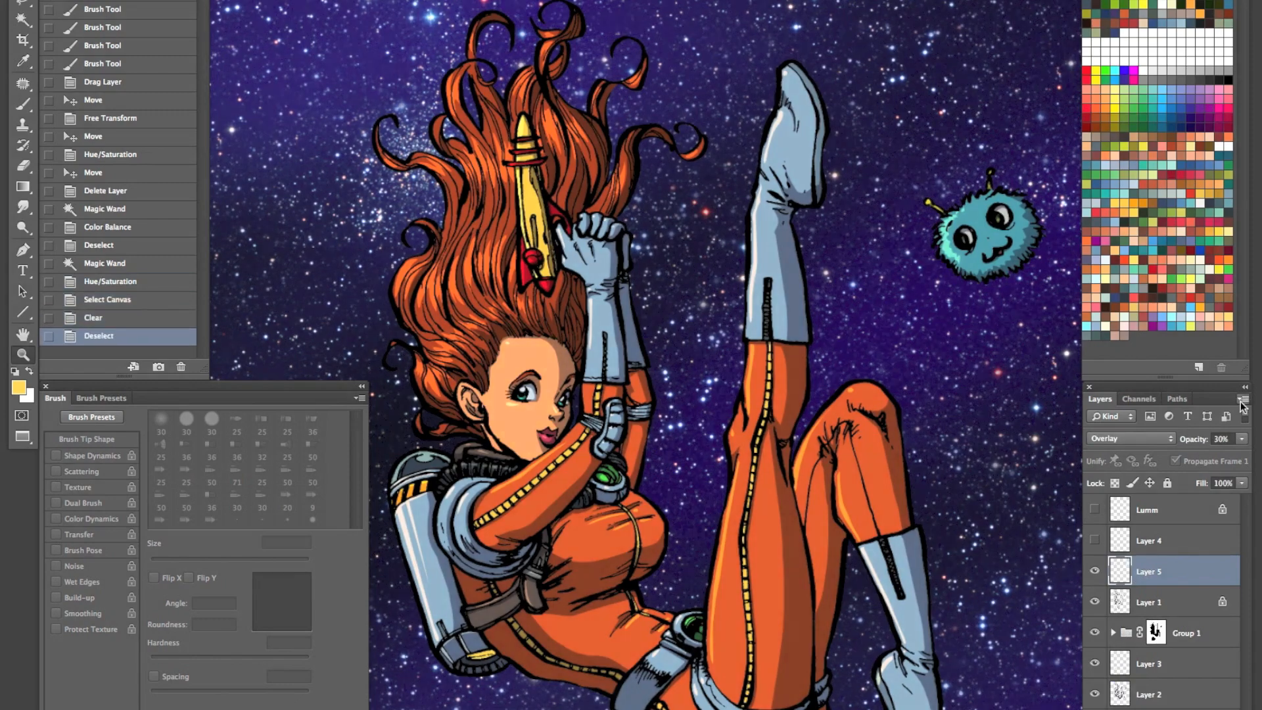
pyautogui.keyDown('alt'); pyautogui.click(1104, 705); pyautogui.keyUp('alt')
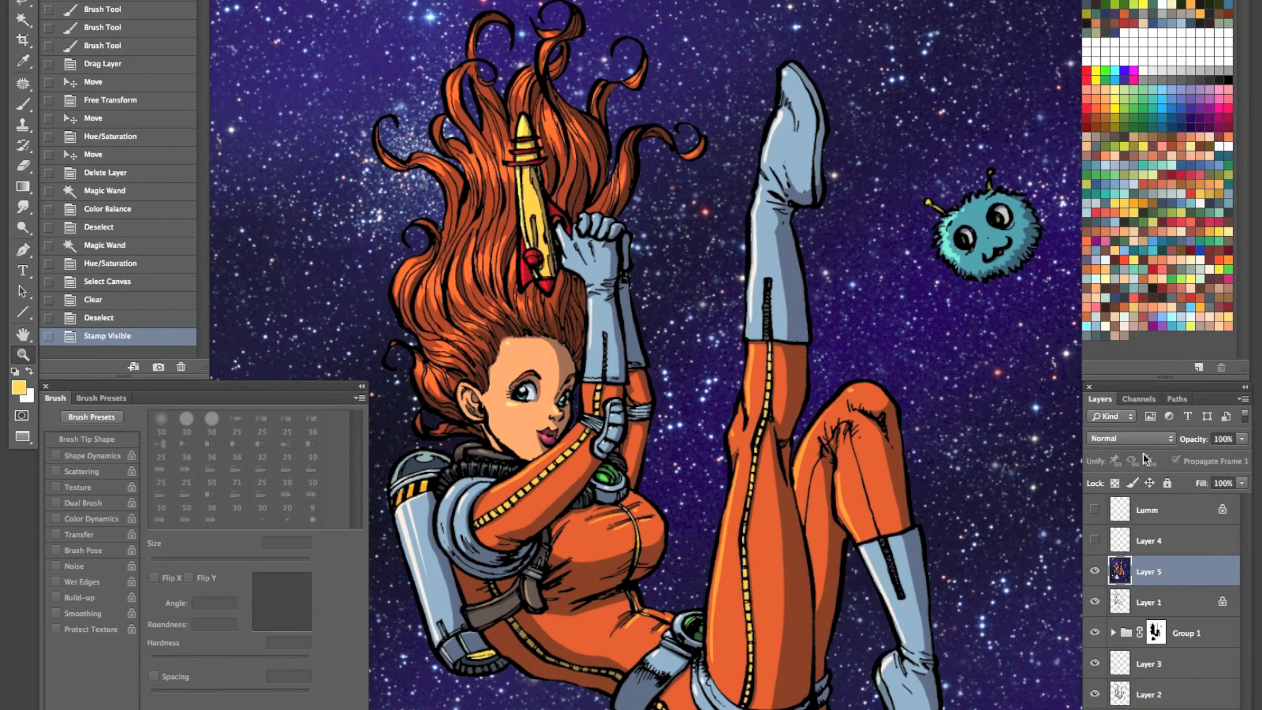
# - Reapply the Gaussian Blur to Layer 5 and set it to Overlay blending at 30% opacity
pyautogui.hotkey('ctrl', 'f')
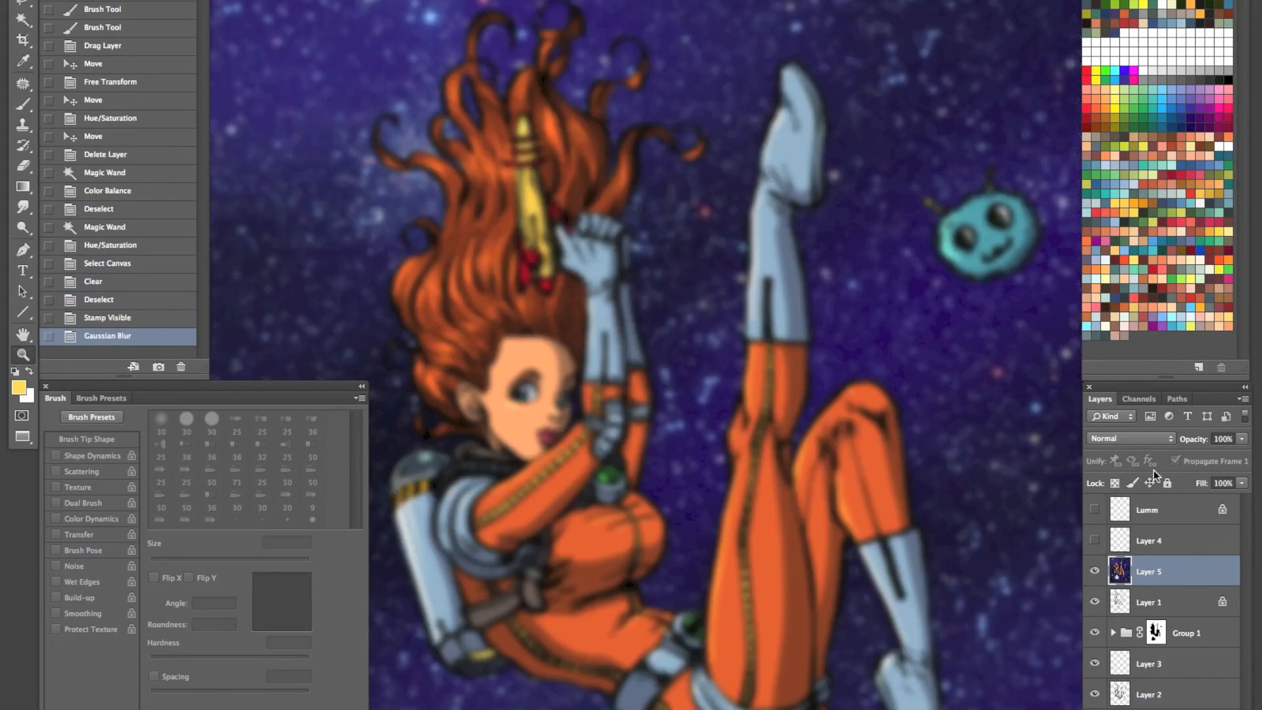
pyautogui.click(1131, 438)
pyautogui.click(1115, 588)
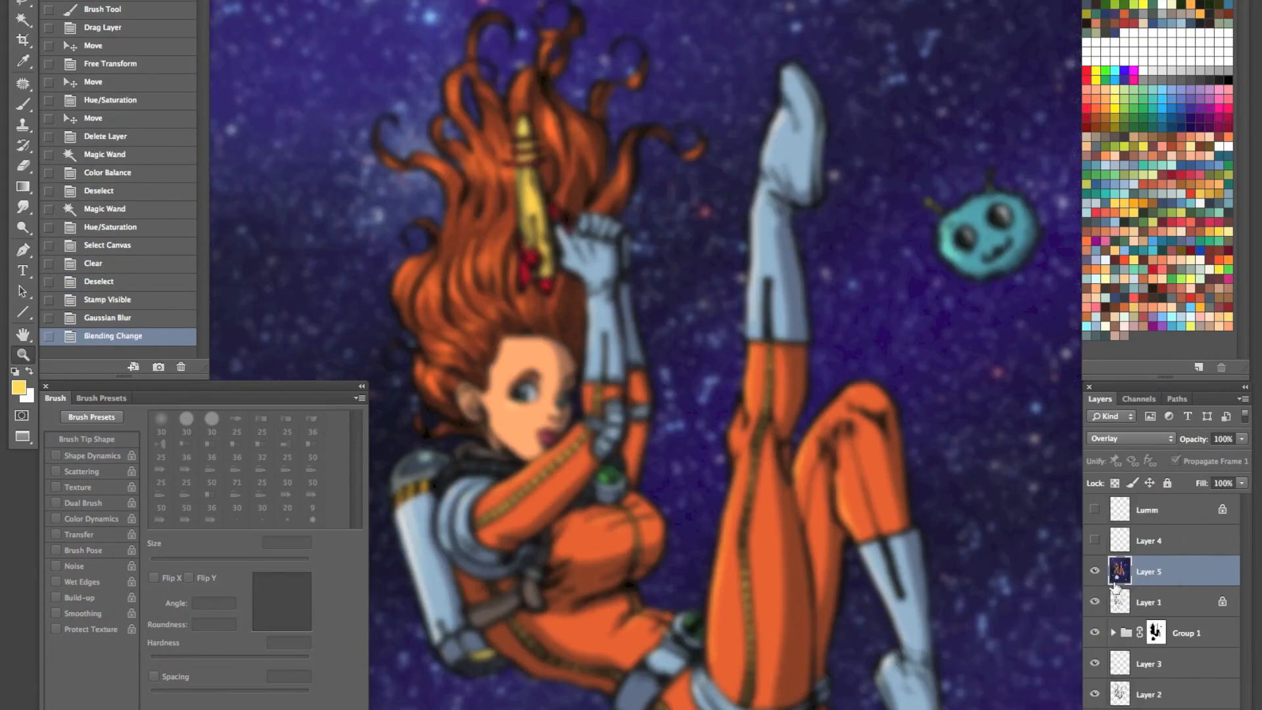
pyautogui.press('h')
pyautogui.press('3')
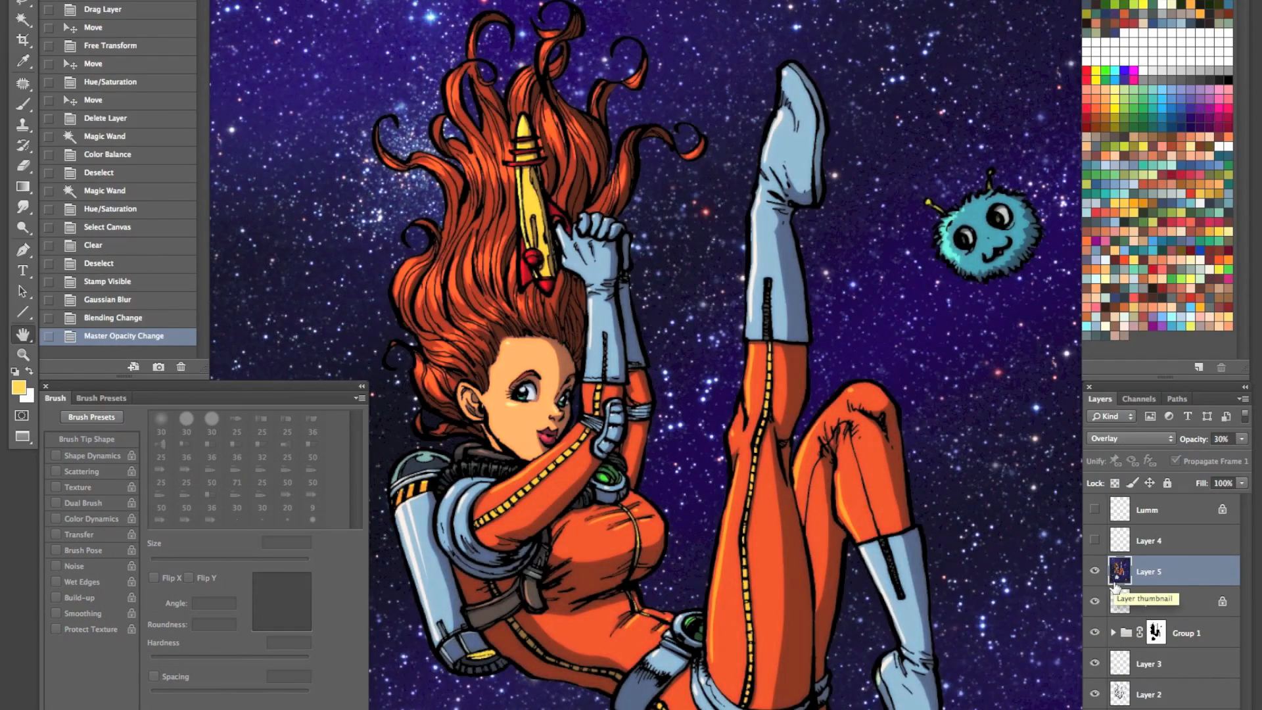
# - Toggle Layer 5's visibility to check the effect of the overlay, and view the whole illustration
pyautogui.click(1094, 571)
pyautogui.click(1094, 572)
pyautogui.press('z')
pyautogui.keyDown('alt'); pyautogui.click(808, 455); pyautogui.keyUp('alt')
pyautogui.moveTo(800, 557); pyautogui.dragTo(744, 535)
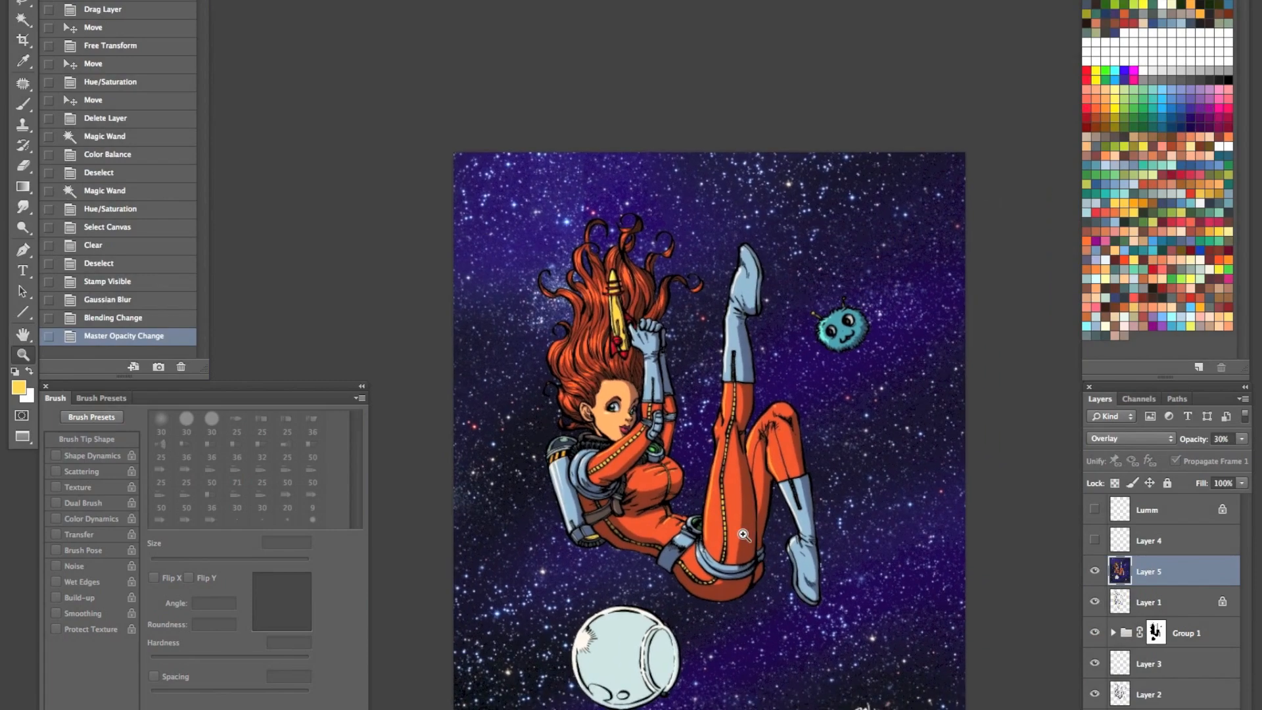
# - Undo Layer 5's opacity change, blending change and Gaussian Blur
pyautogui.hotkey('ctrl', 'alt', 'z')
pyautogui.hotkey('ctrl', 'alt', 'z')
pyautogui.hotkey('ctrl', 'alt', 'z')
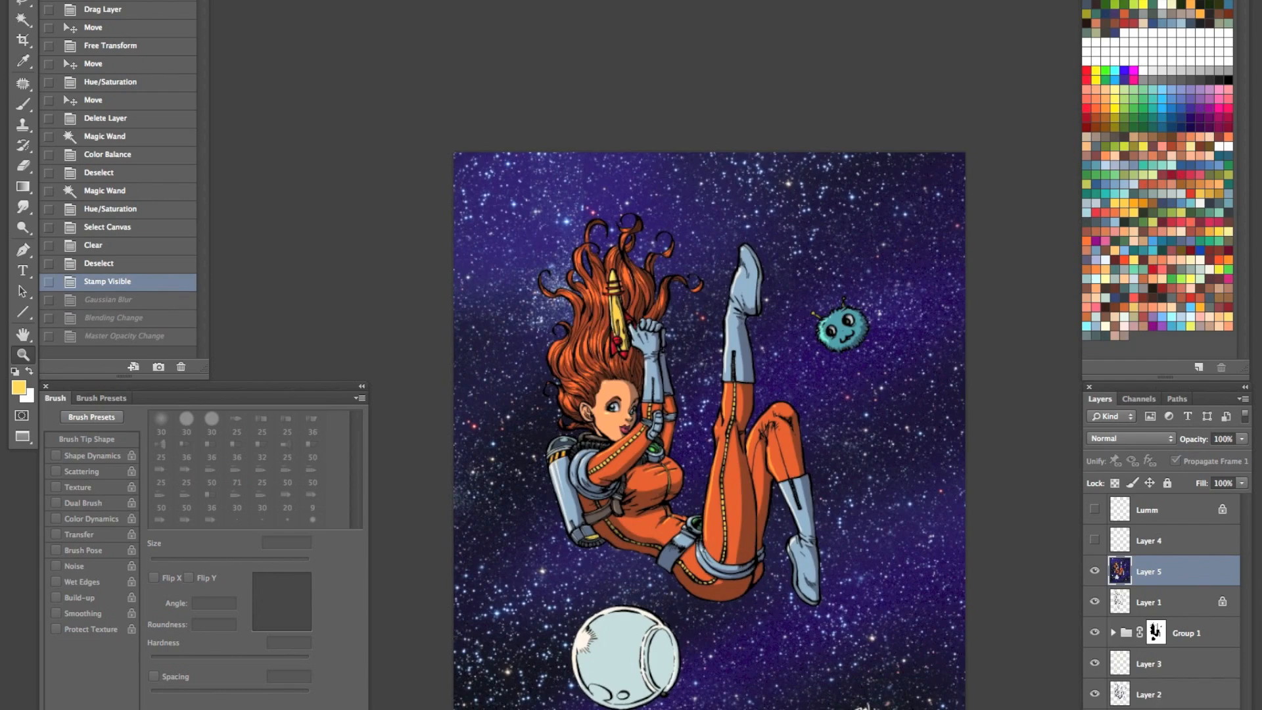
# - On the flats layer, select the rocket's red parts, fill them with blue while Layer 5 is hidden, and deselect
pyautogui.click(1160, 708)
pyautogui.press('w')
pyautogui.click(617, 348)
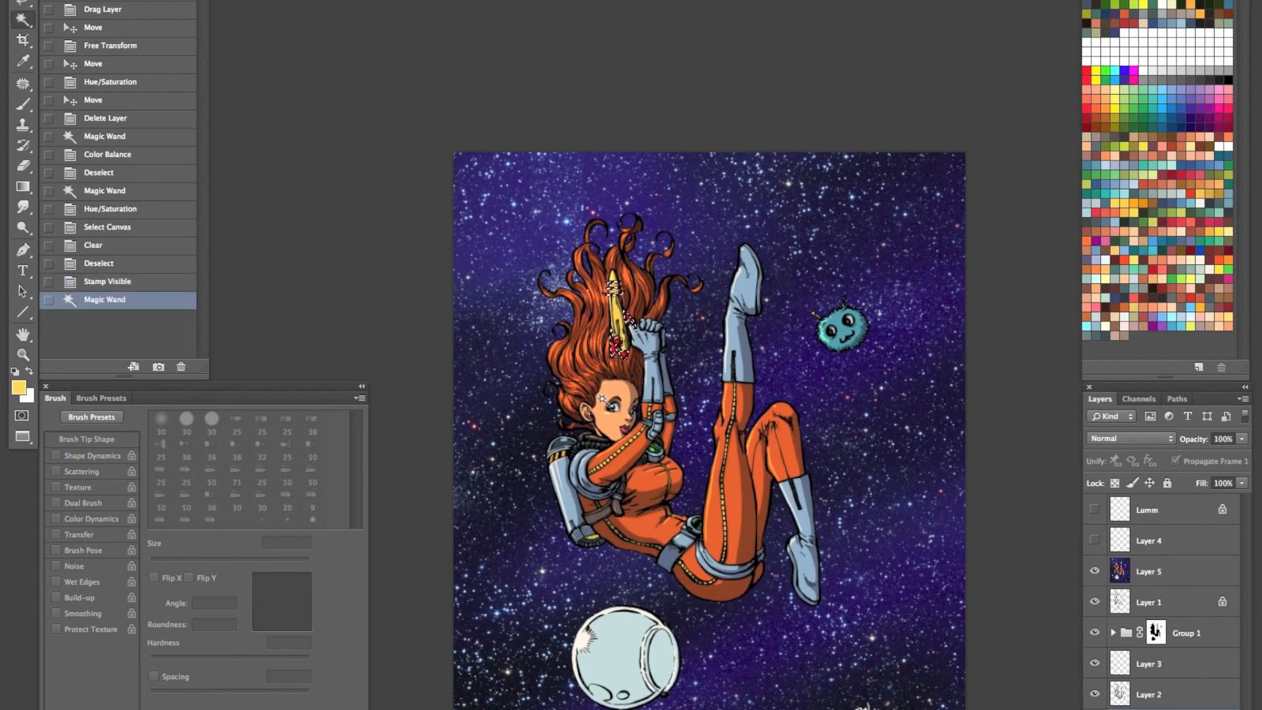
pyautogui.click(1142, 231)
pyautogui.hotkey('alt', 'BackSpace')
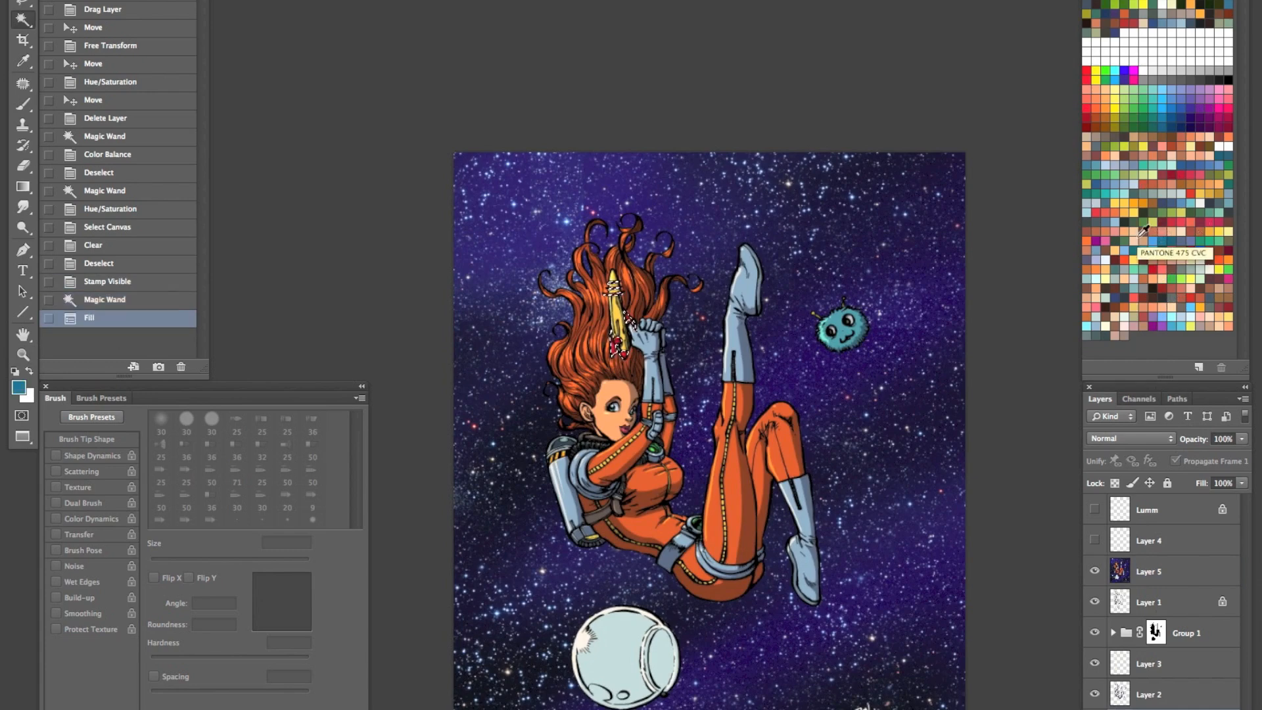
pyautogui.press('super+z')
pyautogui.click(1094, 571)
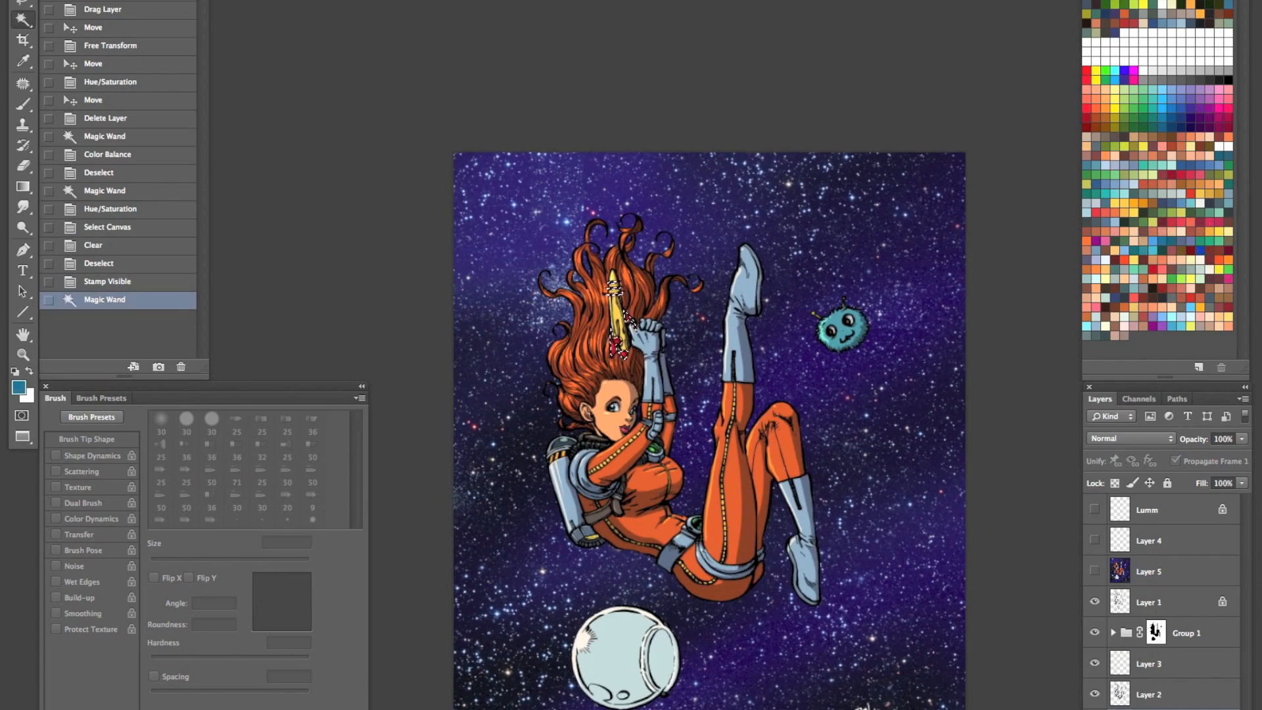
pyautogui.hotkey('alt', 'BackSpace')
pyautogui.press('super+d')
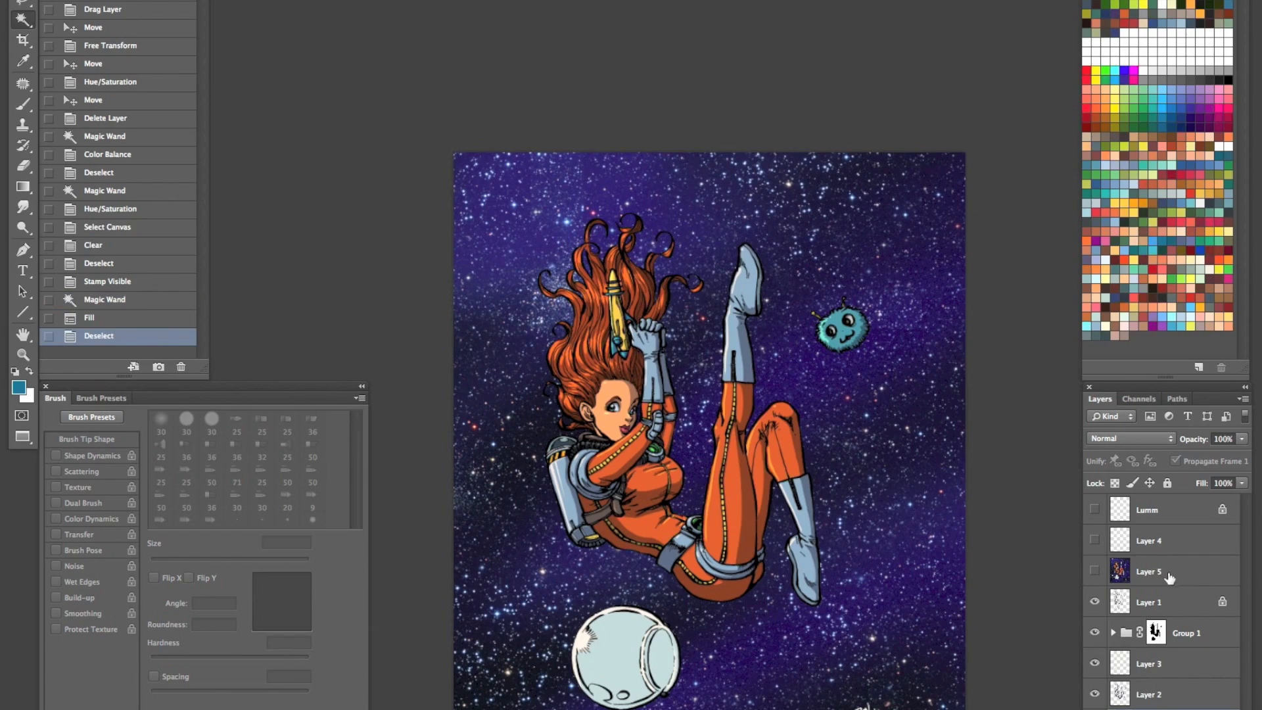
# - Select the blue-grey boots, gloves, belt and jetpack on the flats, lighten them with Hue/Saturation, and deselect
pyautogui.click(742, 351)
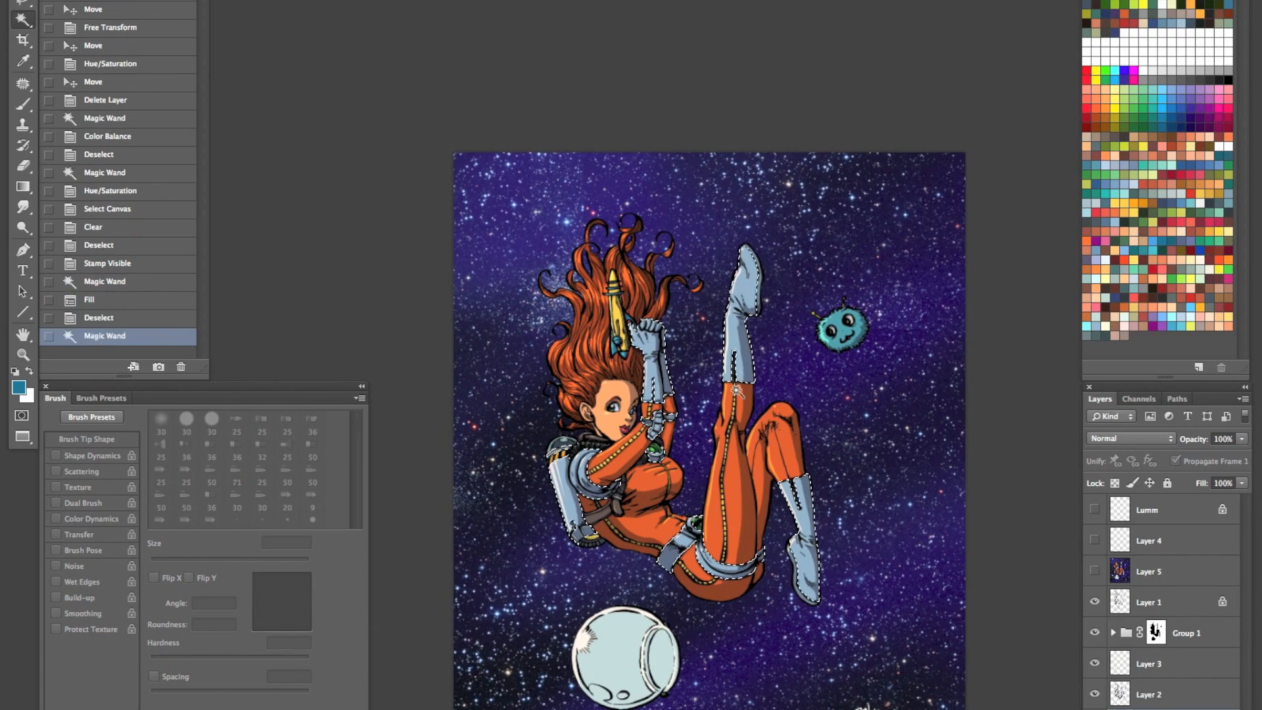
pyautogui.press('super+u')
pyautogui.moveTo(970, 228); pyautogui.dragTo(996, 231)
pyautogui.press('Return')
pyautogui.hotkey('ctrl', 'd')
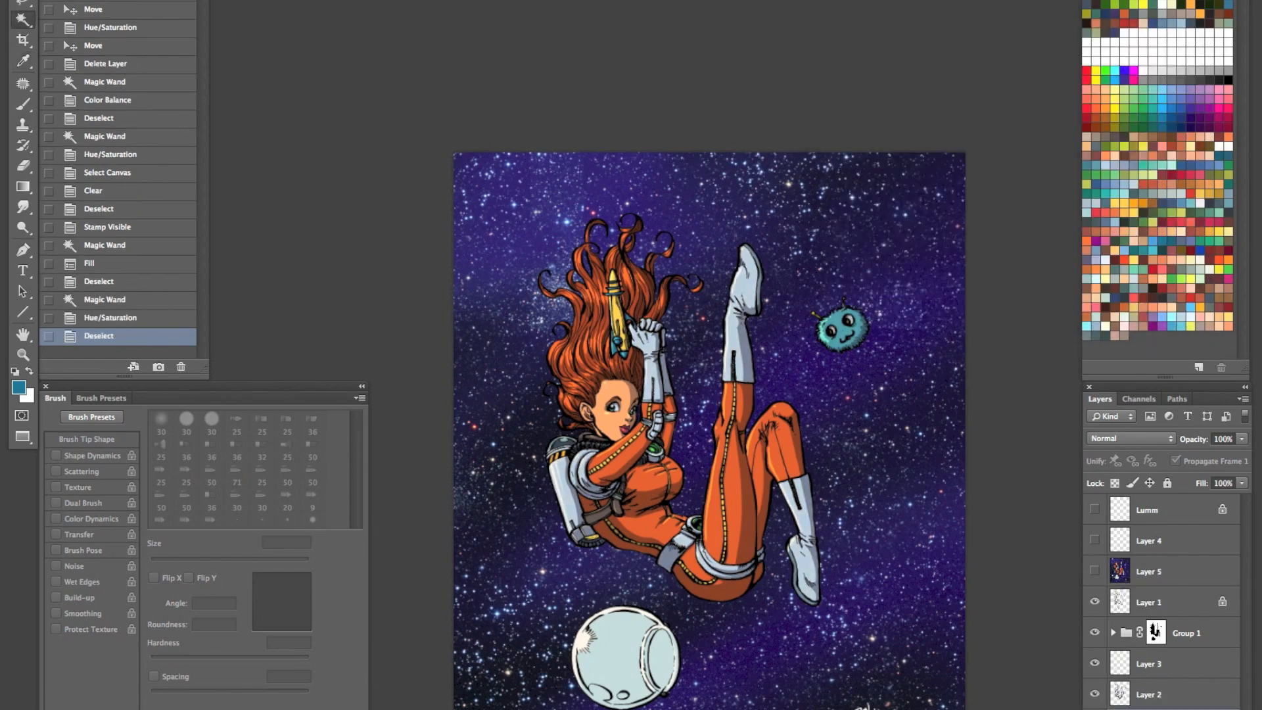
# - Show Layer 5, clear its old contents, and stamp the visible recoloured artwork into it
pyautogui.click(1094, 573)
pyautogui.click(1124, 569)
pyautogui.hotkey('ctrl', 'a')
pyautogui.press('Delete')
pyautogui.hotkey('ctrl', 'd')
pyautogui.click(1242, 398)
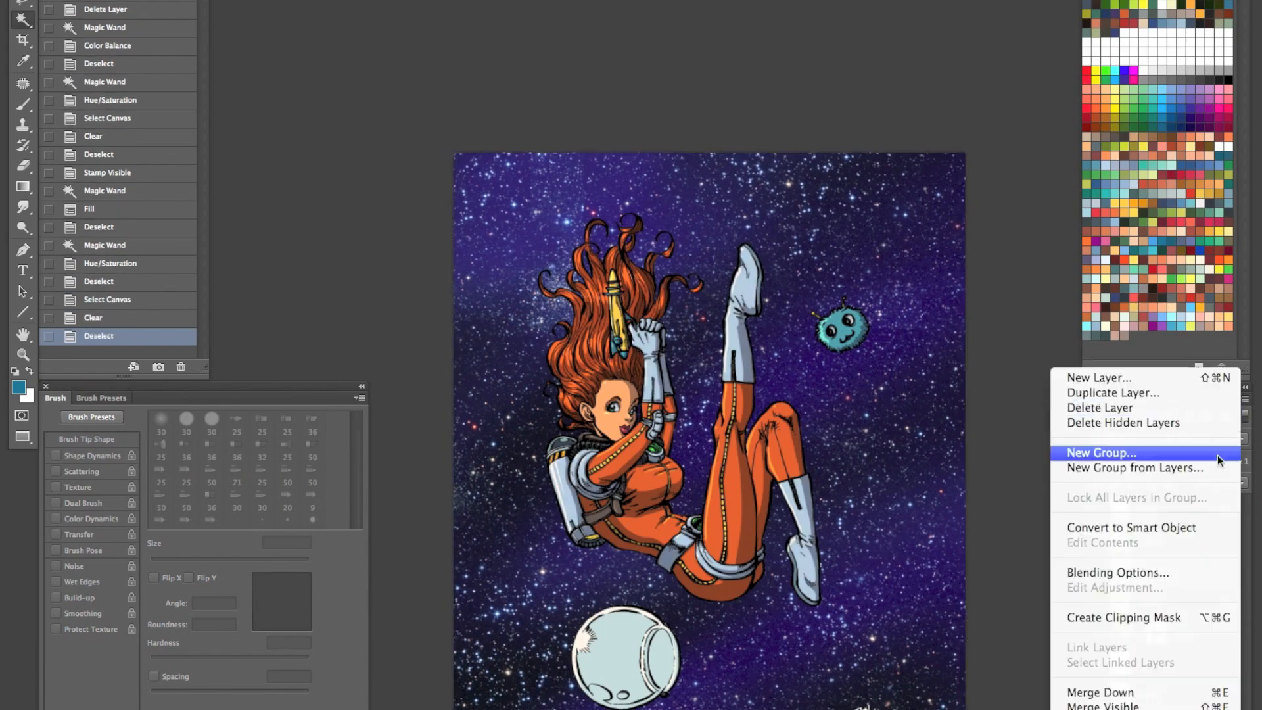
pyautogui.keyDown('alt'); pyautogui.click(1106, 703); pyautogui.keyUp('alt')
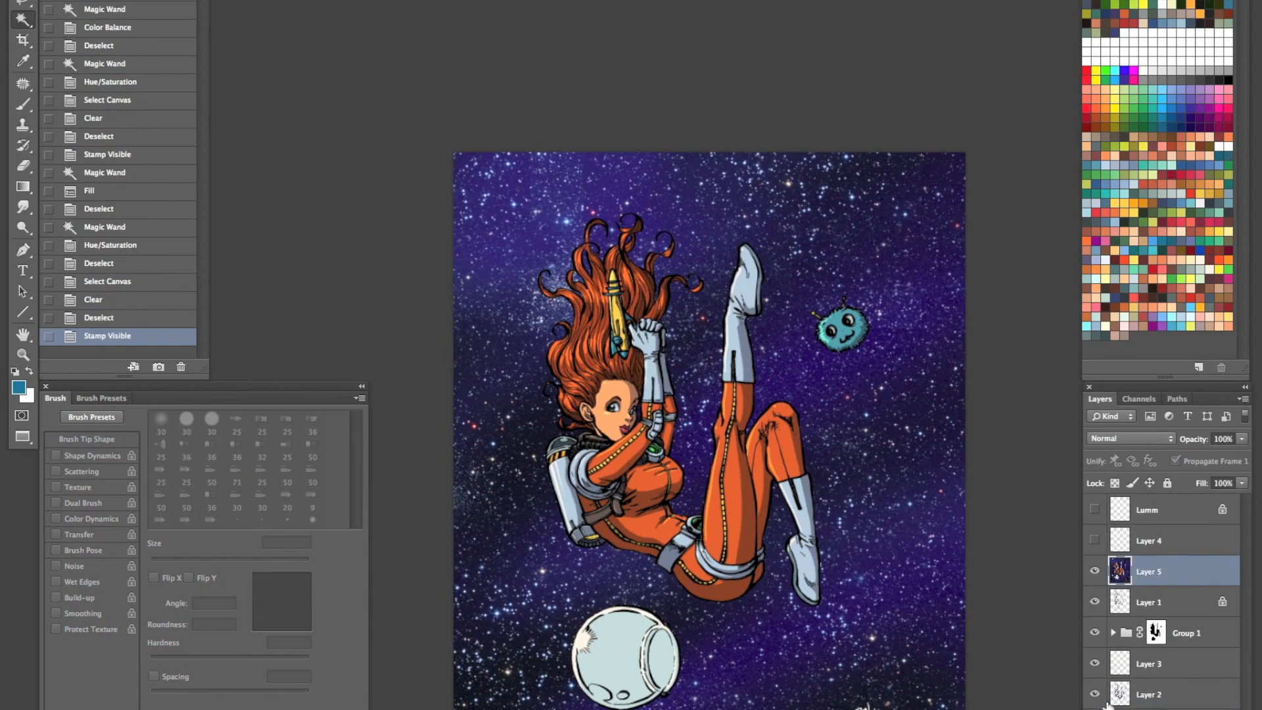
# - Reapply the last Gaussian Blur to the restamped Layer 5 and set it to Overlay blending at 30% opacity
pyautogui.hotkey('ctrl', 'f')
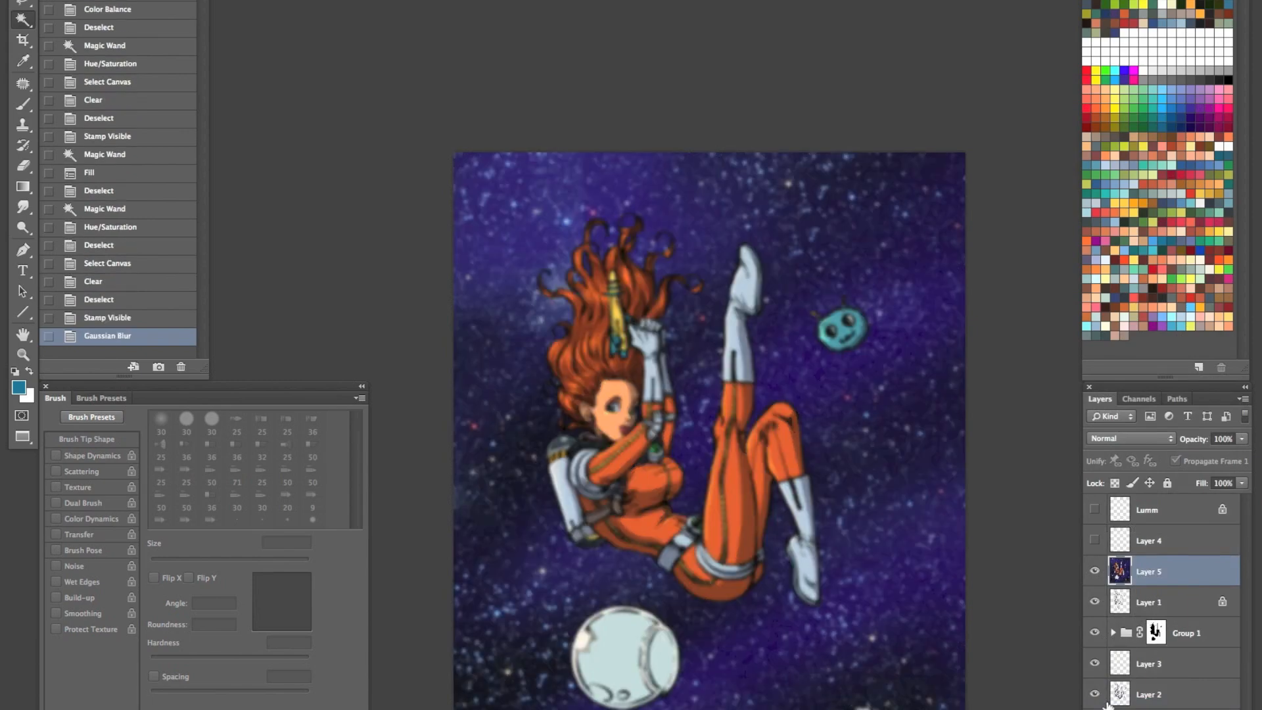
pyautogui.click(1169, 445)
pyautogui.click(1114, 589)
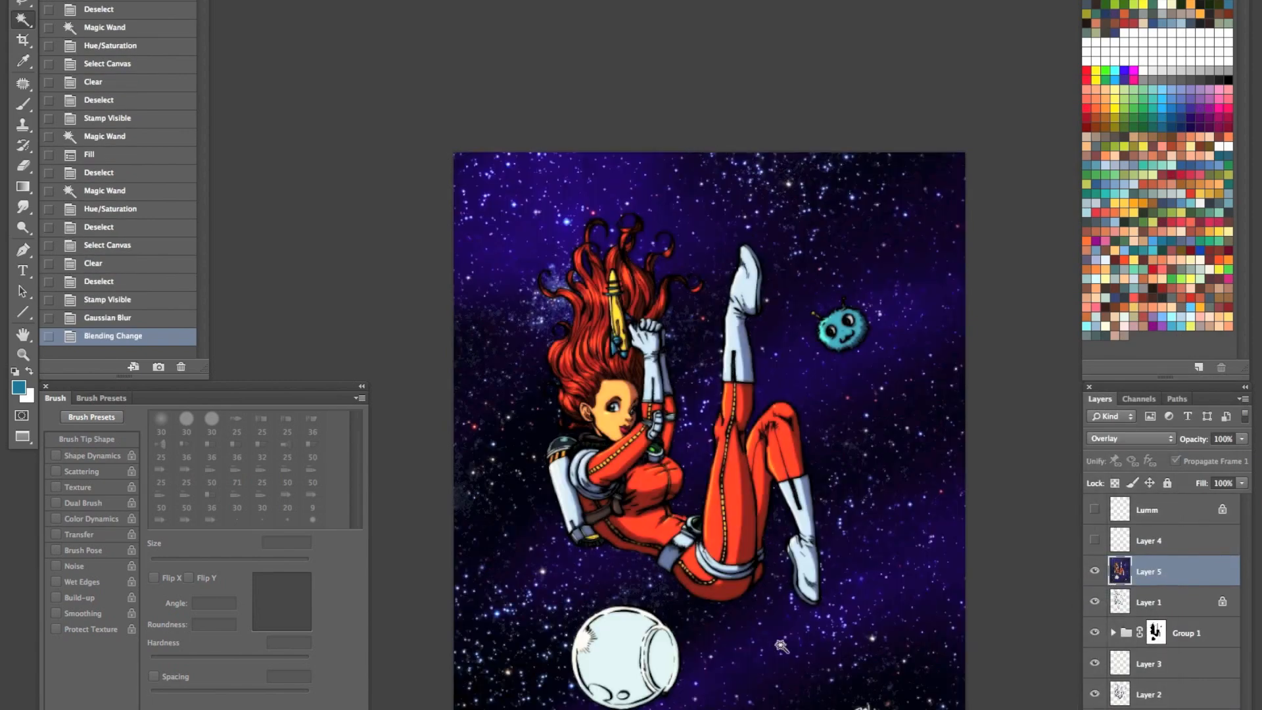
pyautogui.press('h')
pyautogui.press('3')
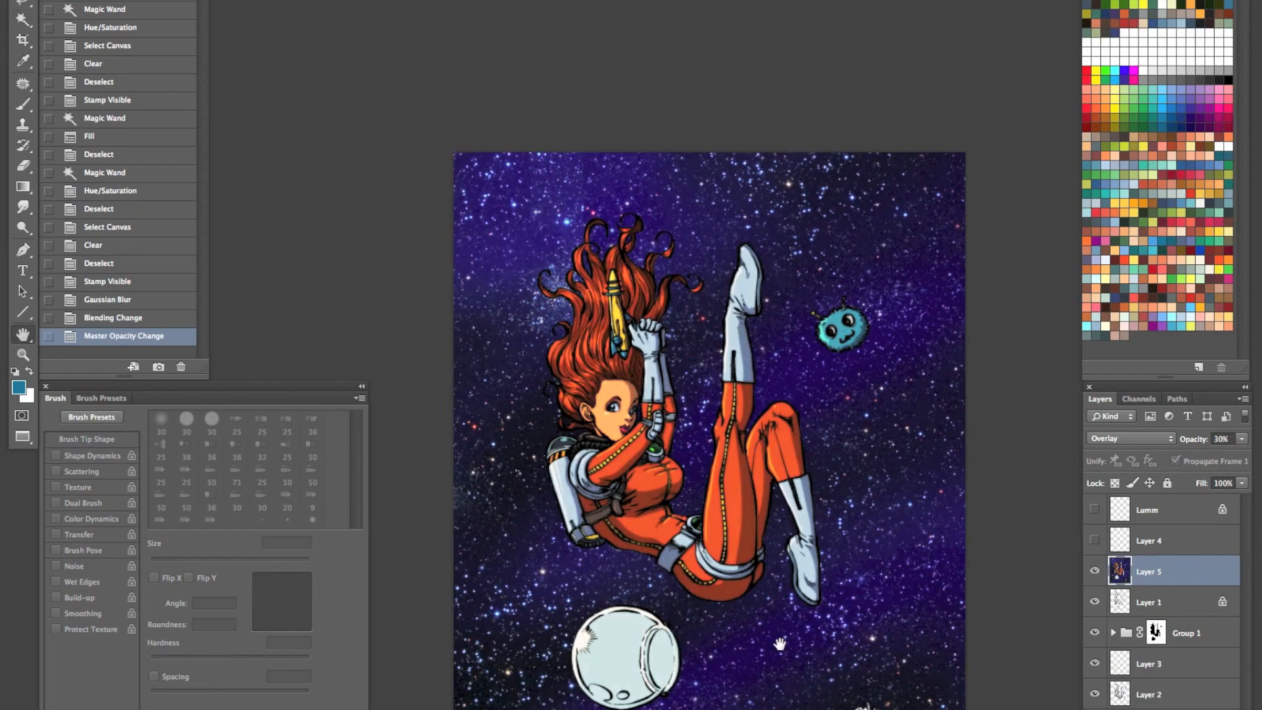
# - Show Layer 4 and Lamm, and paint an orange glow over the jetpack's yellow nozzle on Layer 4 with a soft 60 px brush
pyautogui.click(1095, 541)
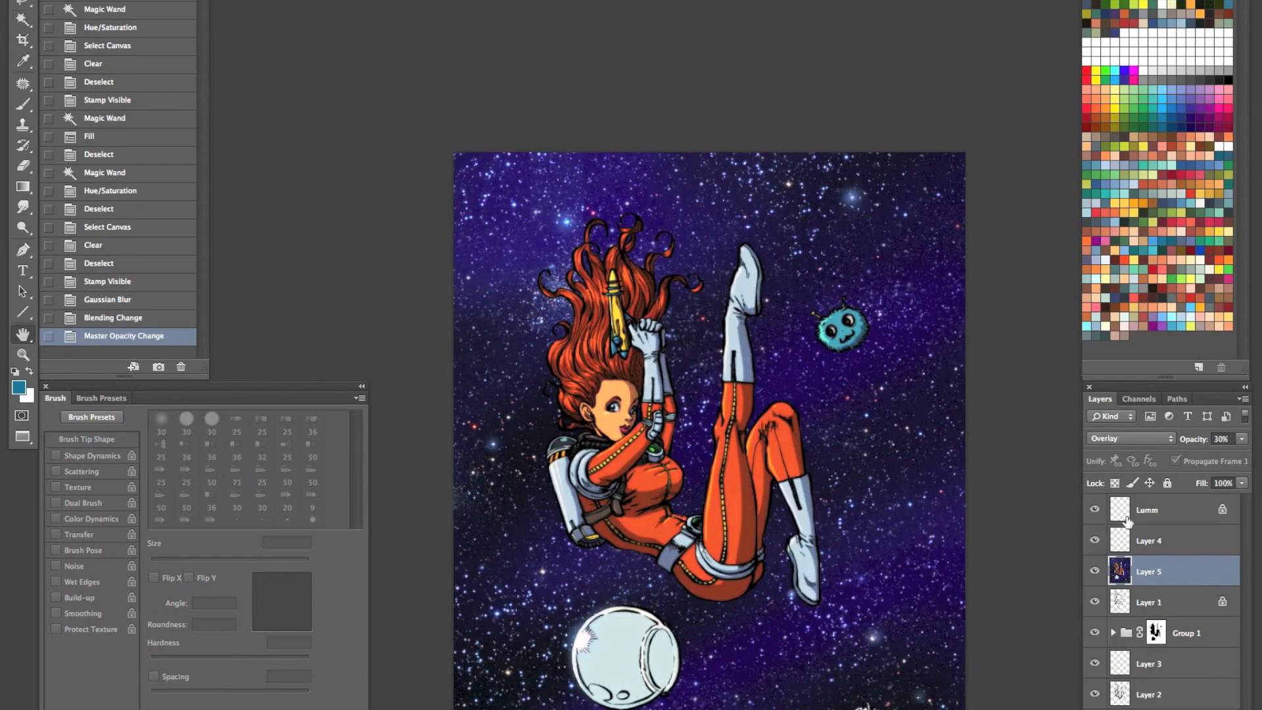
pyautogui.click(1160, 543)
pyautogui.press('z')
pyautogui.moveTo(610, 623); pyautogui.dragTo(655, 631)
pyautogui.press('b')
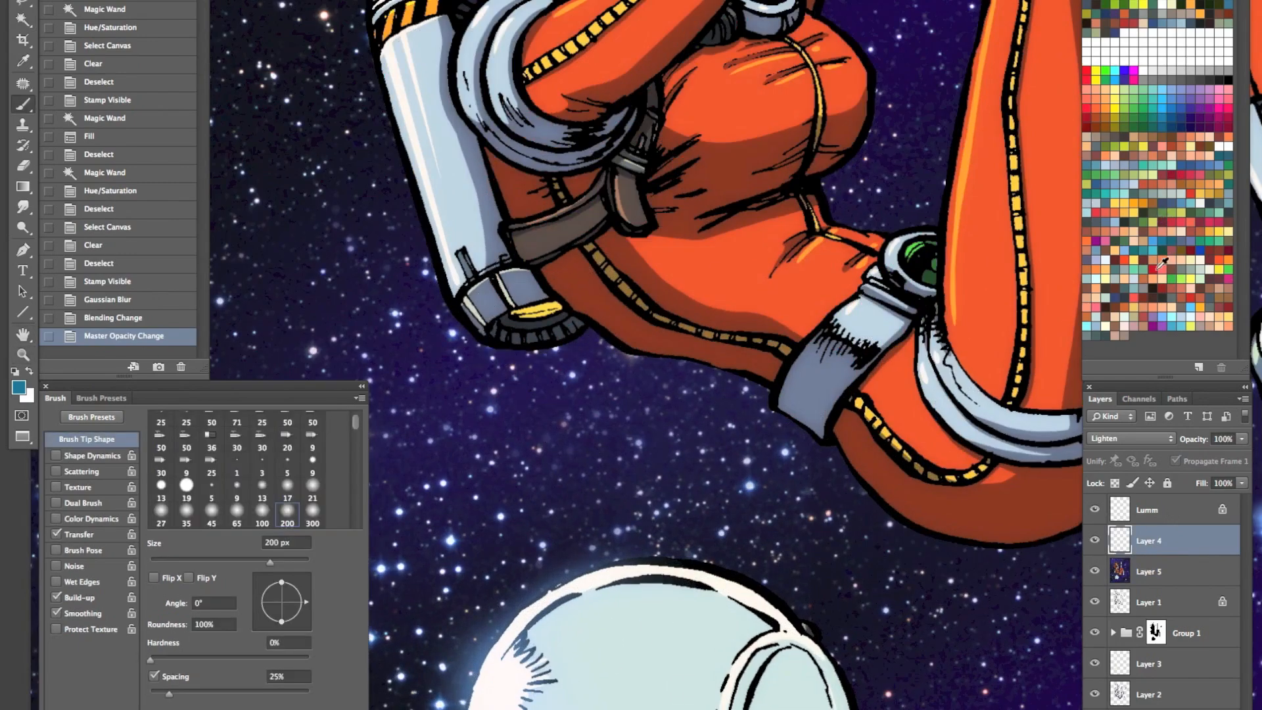
pyautogui.click(1093, 235)
pyautogui.press('[')
pyautogui.press('[')
pyautogui.press('[')
pyautogui.press('[')
pyautogui.press('[')
pyautogui.press('[')
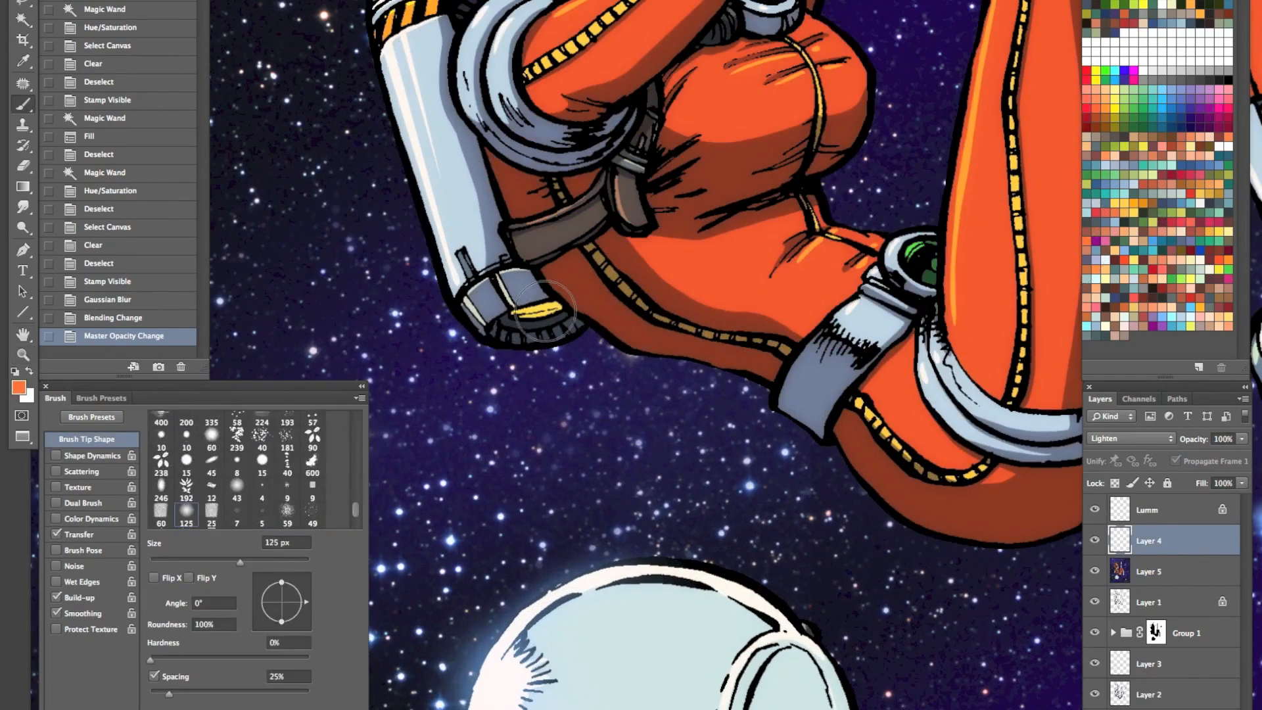
pyautogui.moveTo(531, 316); pyautogui.dragTo(552, 308)
pyautogui.press('super+z')
pyautogui.press('[')
pyautogui.press('[')
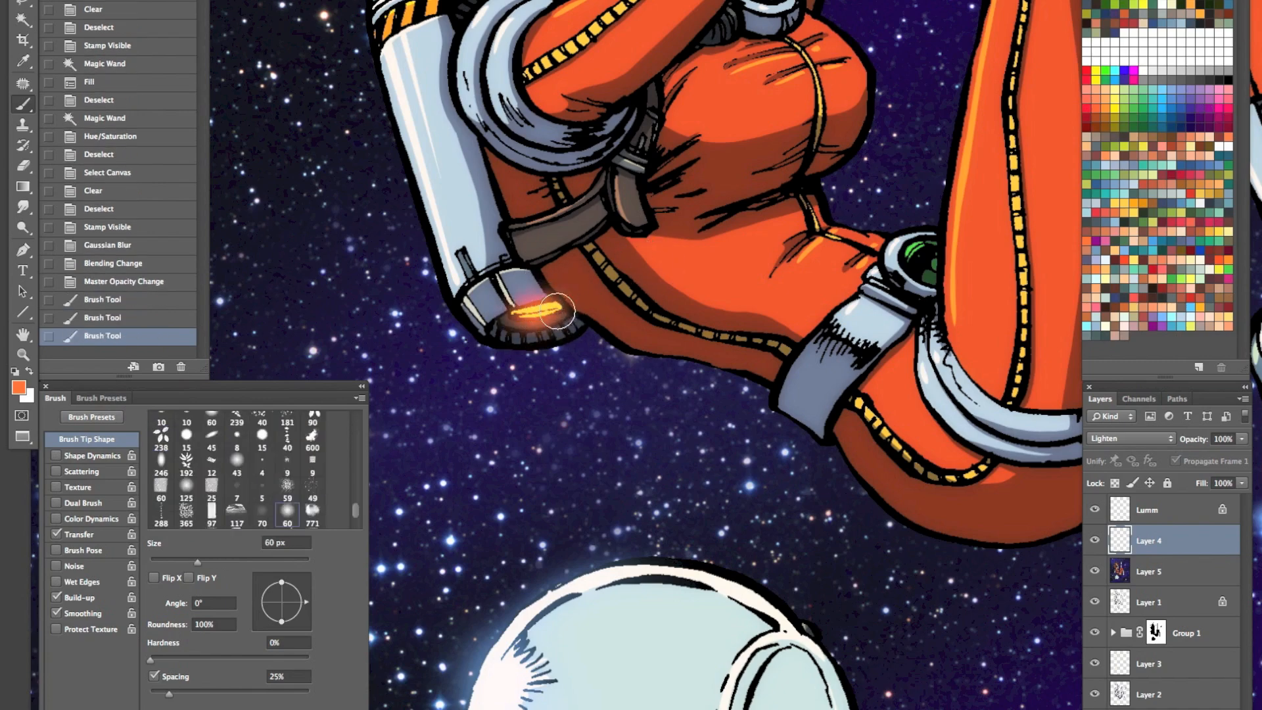
# - Try painting a faint orange exhaust trail from the jetpack nozzle towards the helmet with a soft 100 px brush
pyautogui.press(']')
pyautogui.press(']')
pyautogui.press(']')
pyautogui.press(']')
pyautogui.click(543, 341)
pyautogui.press('super+z')
pyautogui.moveTo(539, 314); pyautogui.dragTo(587, 457)
pyautogui.press('super+z')
pyautogui.moveTo(538, 313); pyautogui.dragTo(611, 489)
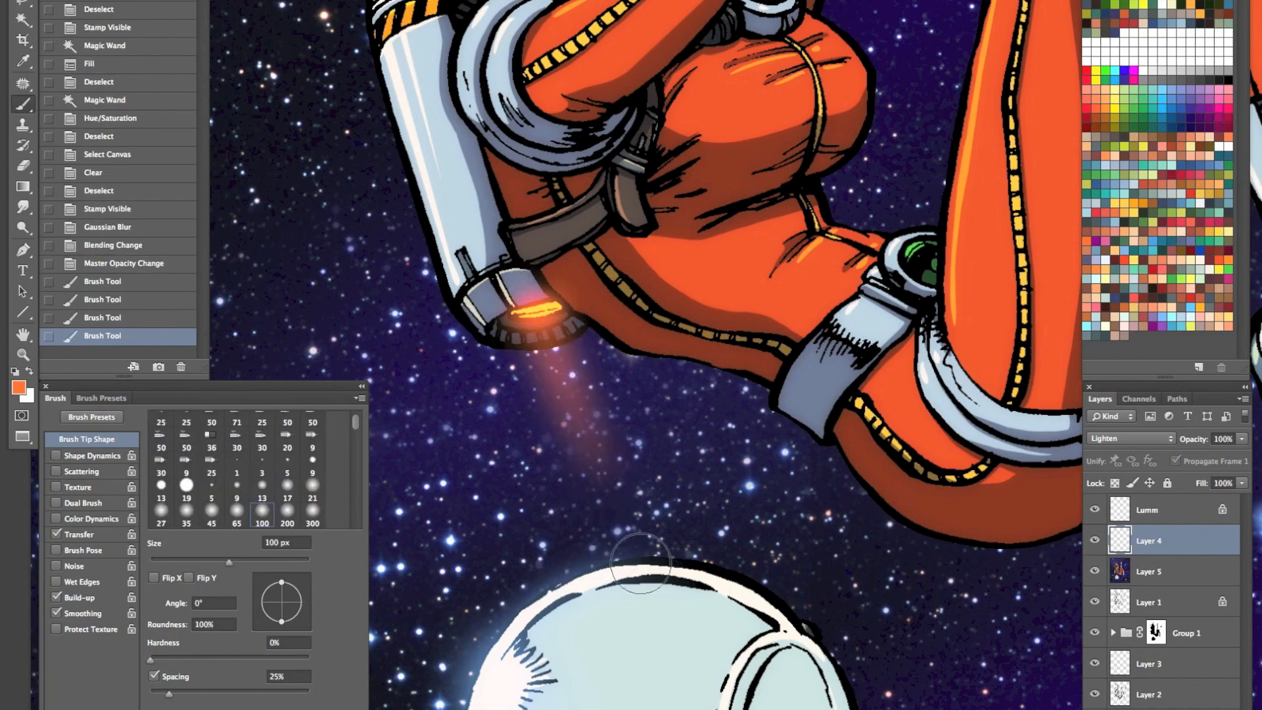
# - Check the exhaust trail against the wider illustration and undo it
pyautogui.press('z')
pyautogui.press('super+0')
pyautogui.moveTo(642, 580); pyautogui.dragTo(606, 603)
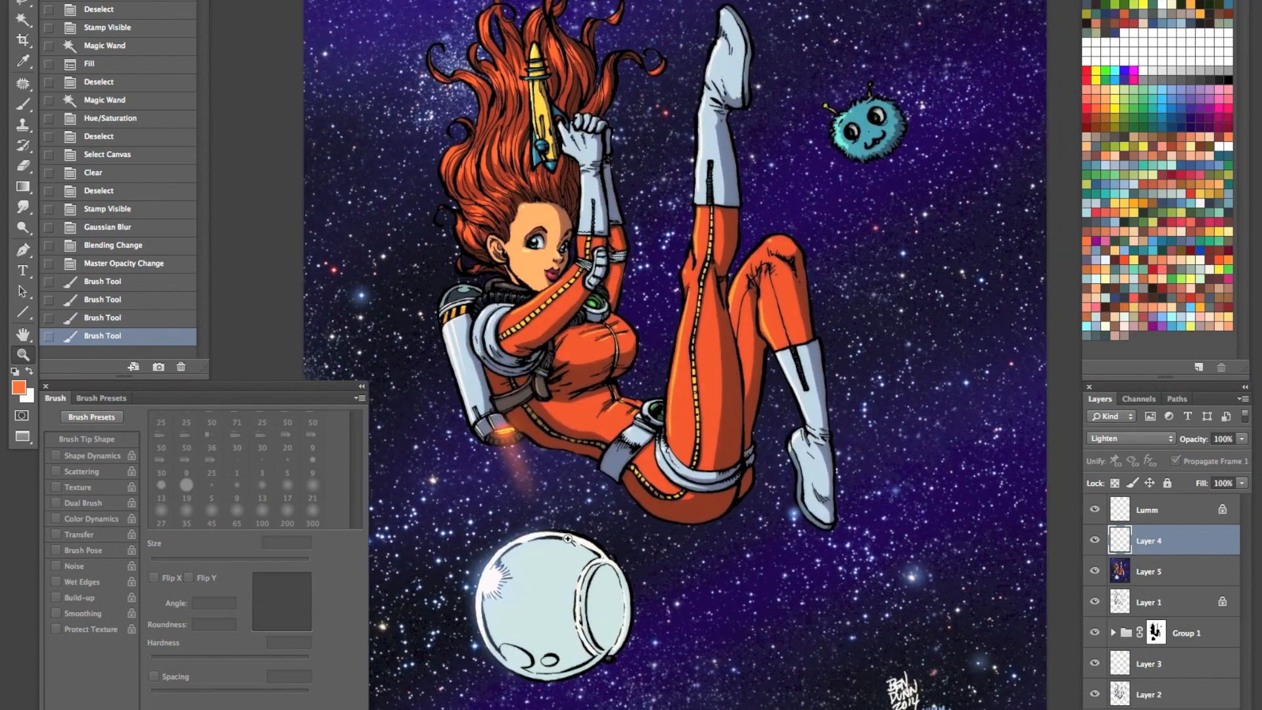
pyautogui.hotkey('ctrl', 'z')
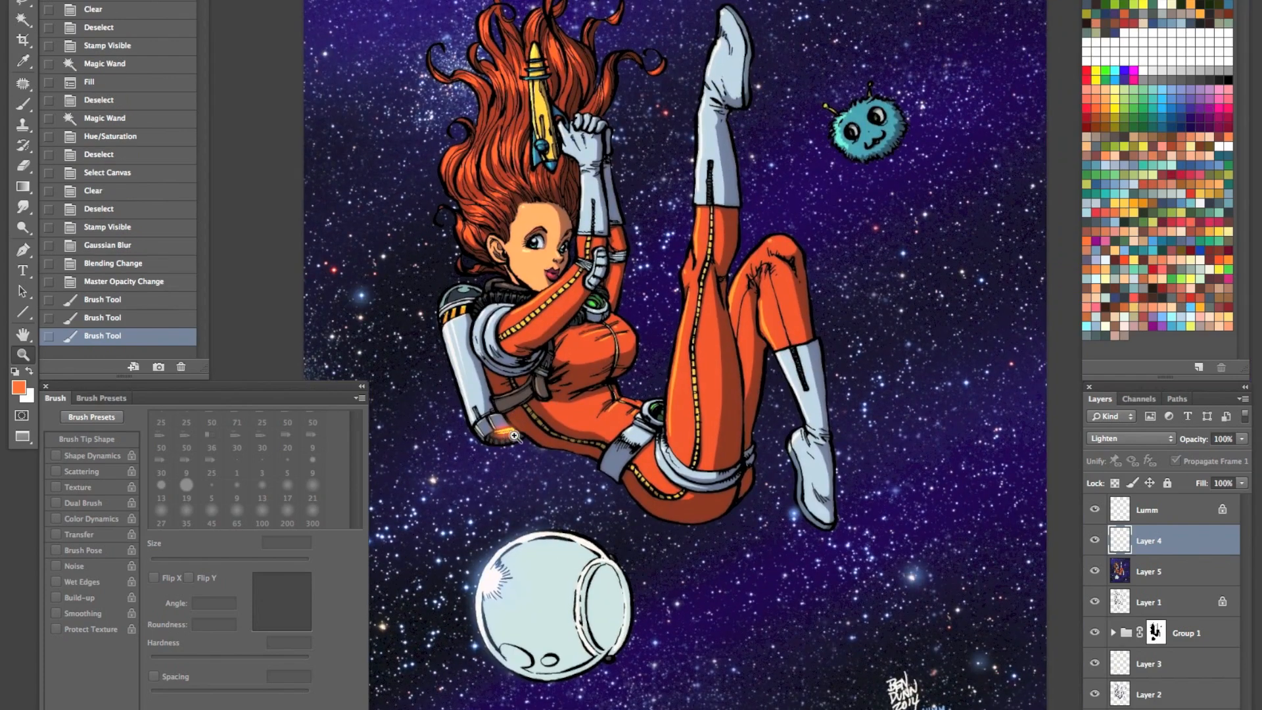
# - Paint a shorter orange exhaust glow just below the jetpack nozzle, and display the whole illustration with the interface hidden
pyautogui.press('b')
pyautogui.moveTo(510, 443); pyautogui.dragTo(526, 464)
pyautogui.press('z')
pyautogui.moveTo(666, 474); pyautogui.dragTo(599, 554)
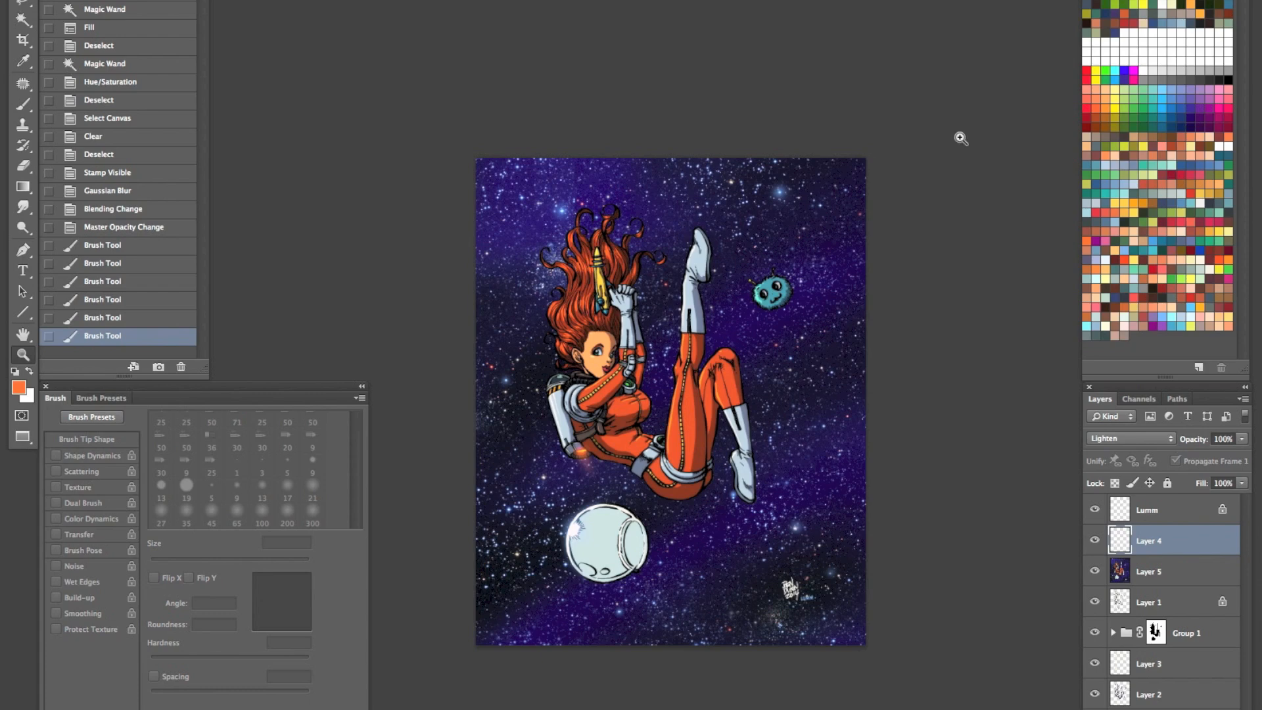
pyautogui.press('Tab')
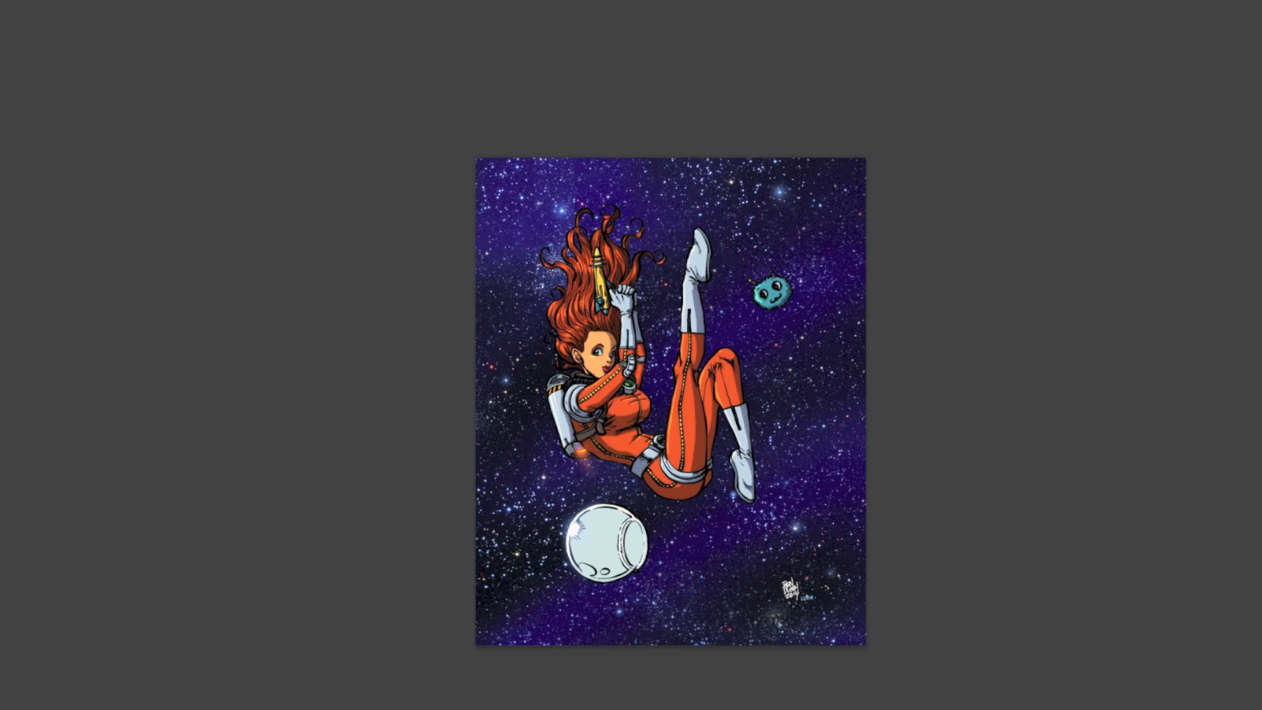